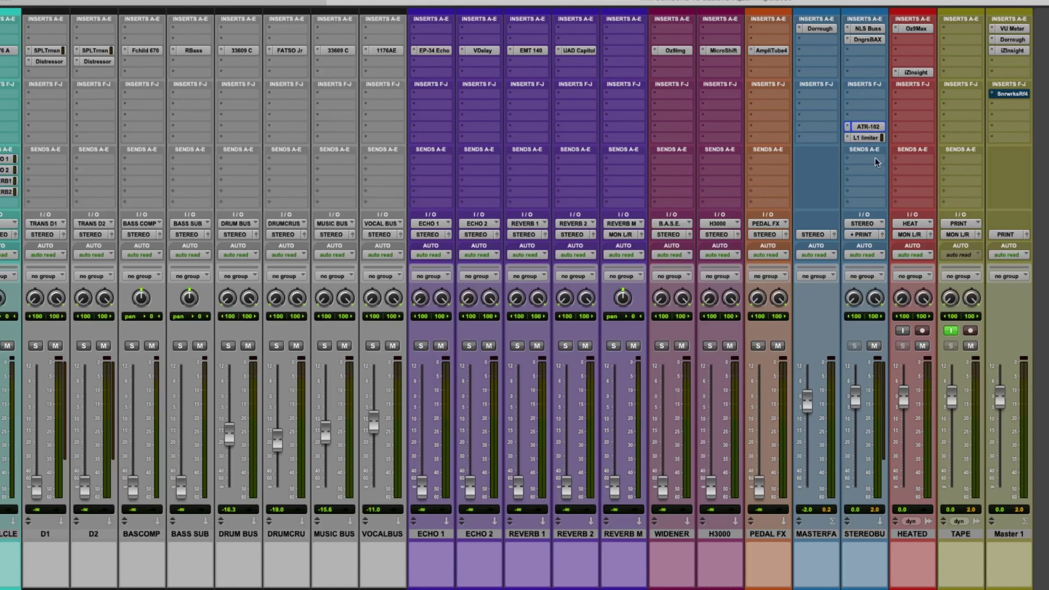
Open the ATR-102 tape plugin on the stereo bus, position its window over the mixer and start playback.
click(863, 129)
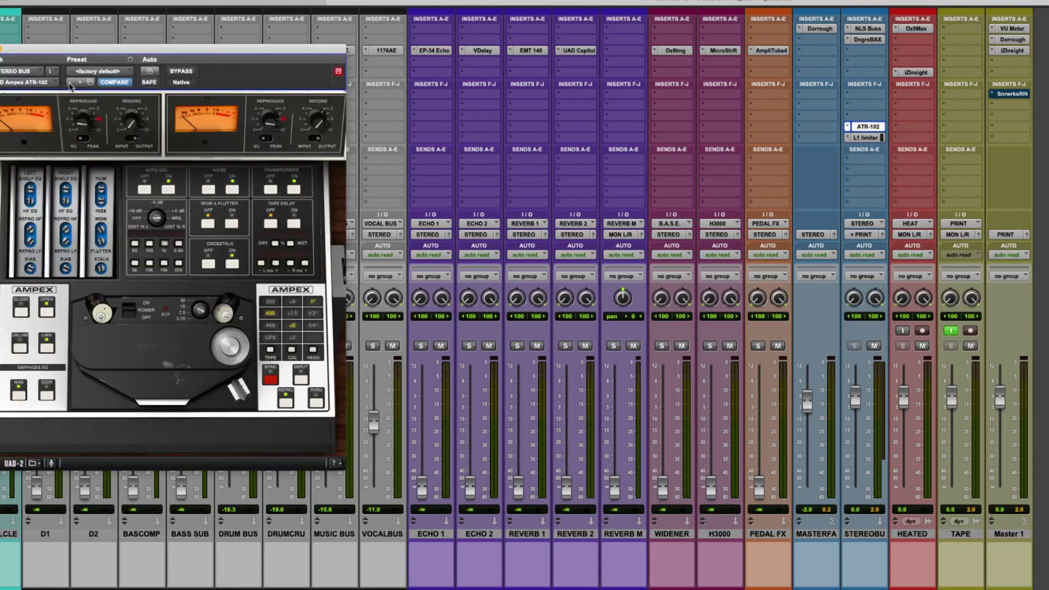
drag(112, 51, 227, 68)
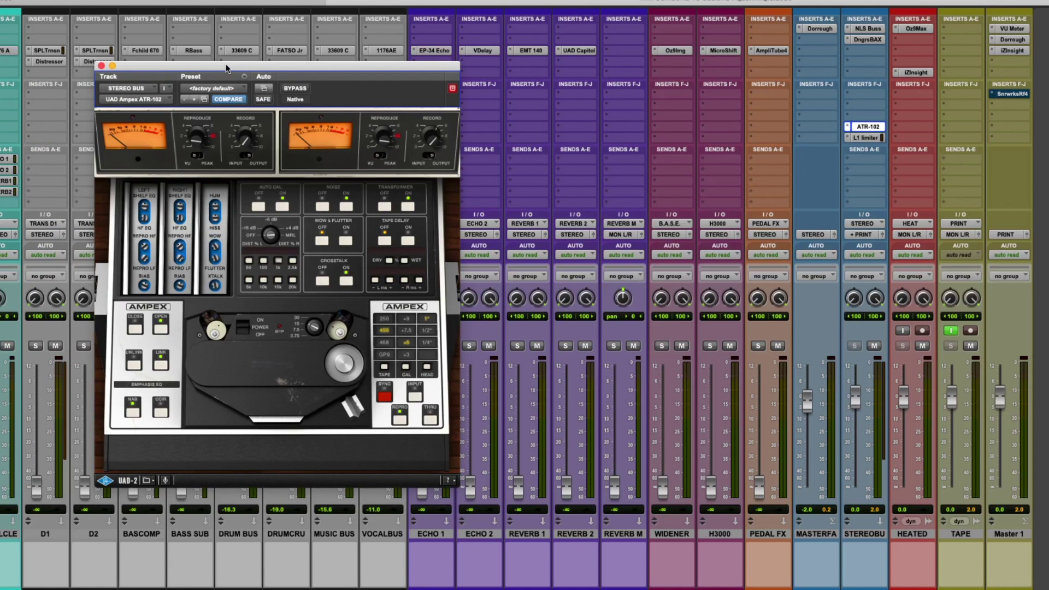
drag(228, 69, 172, 88)
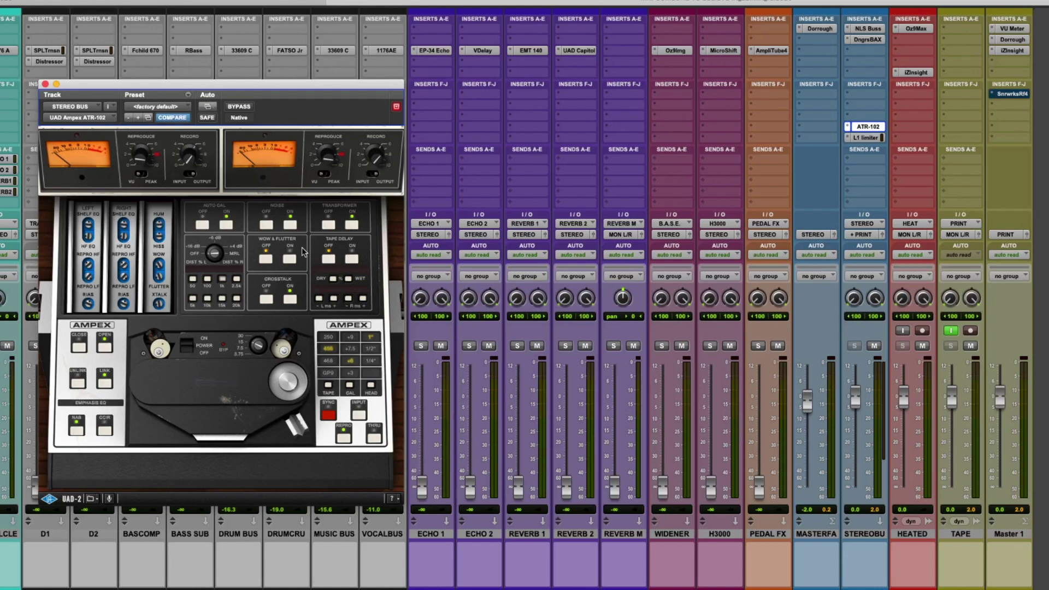
click(353, 261)
key(space)
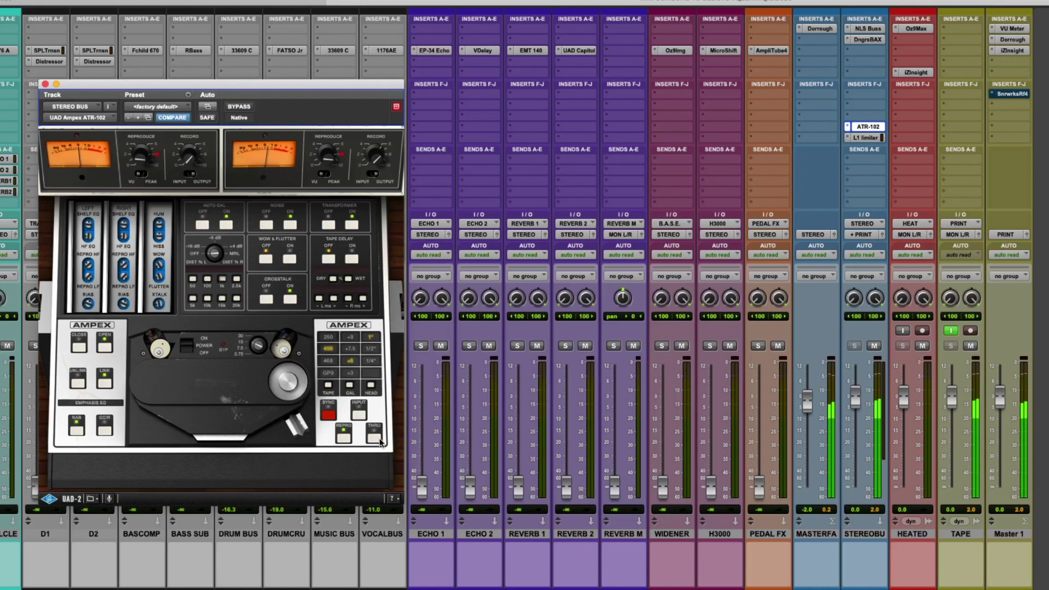
Audition the ATR-102 tape formulas during playback, comparing 250 with 456, and leave the type on 456.
click(329, 387)
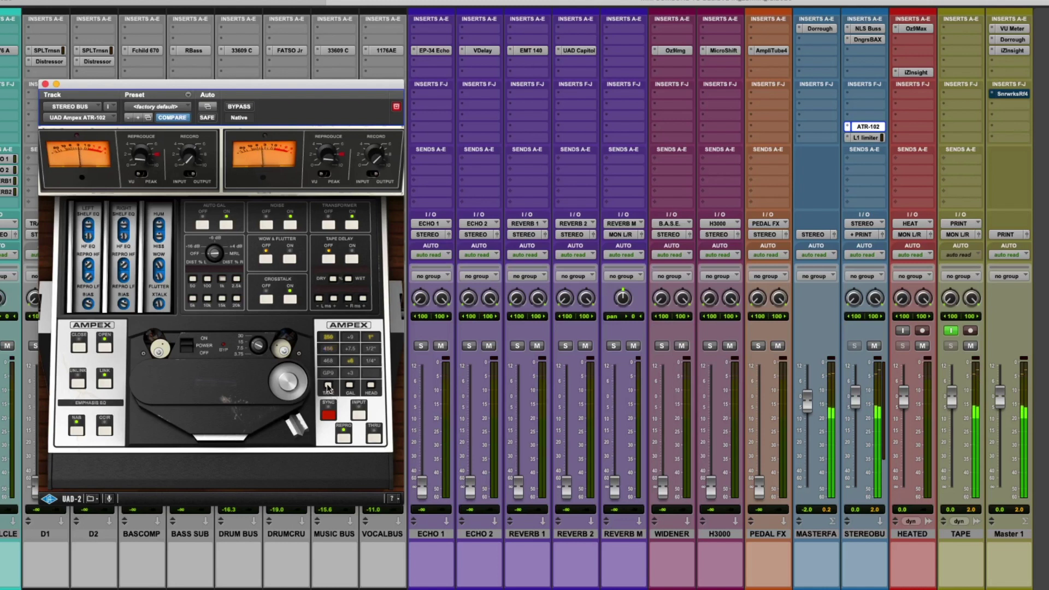
click(328, 386)
click(328, 387)
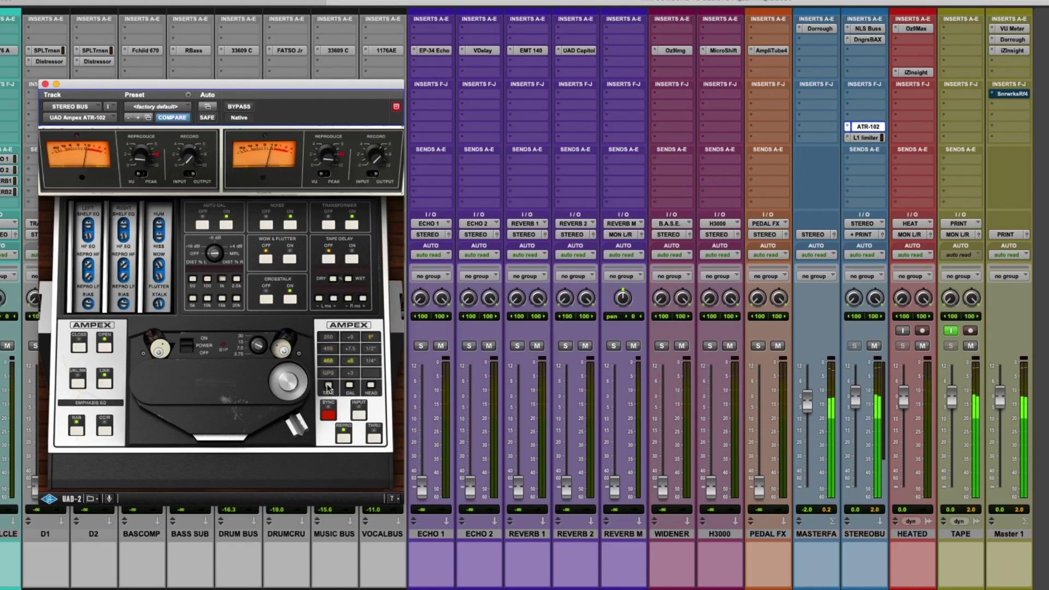
click(329, 387)
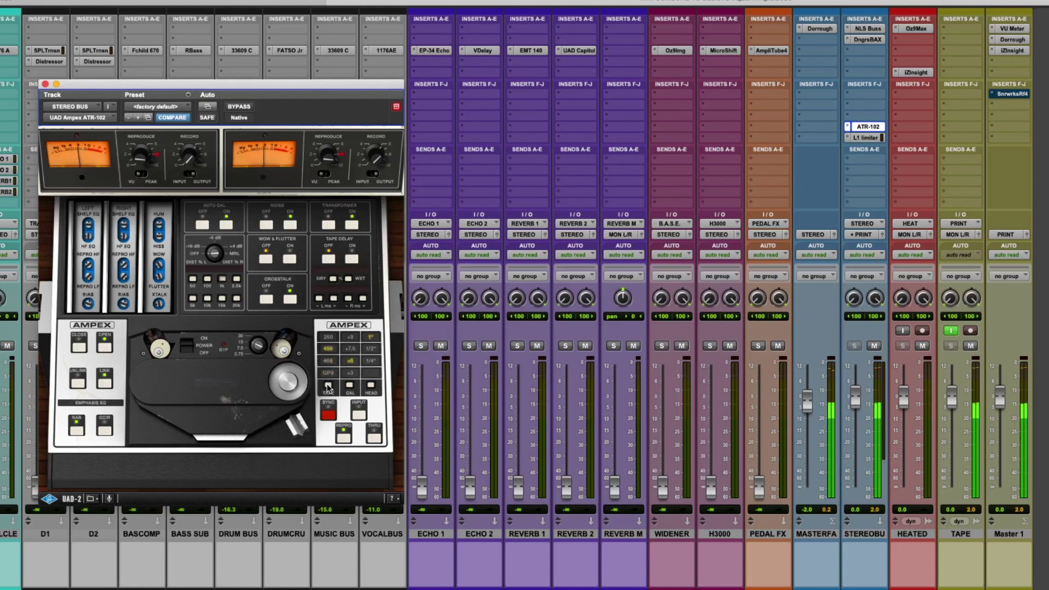
click(328, 337)
click(328, 348)
click(327, 339)
click(329, 349)
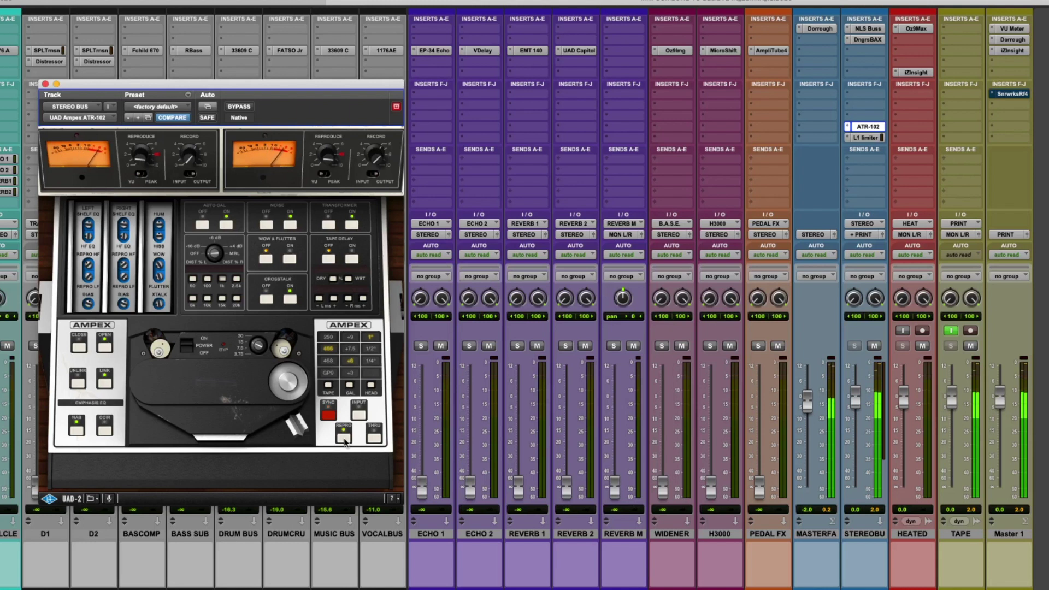
Compare the mix with the ATR-102 bypassed and active, audition CCIR against NAB emphasis EQ, and close the plugin with NAB selected.
click(238, 107)
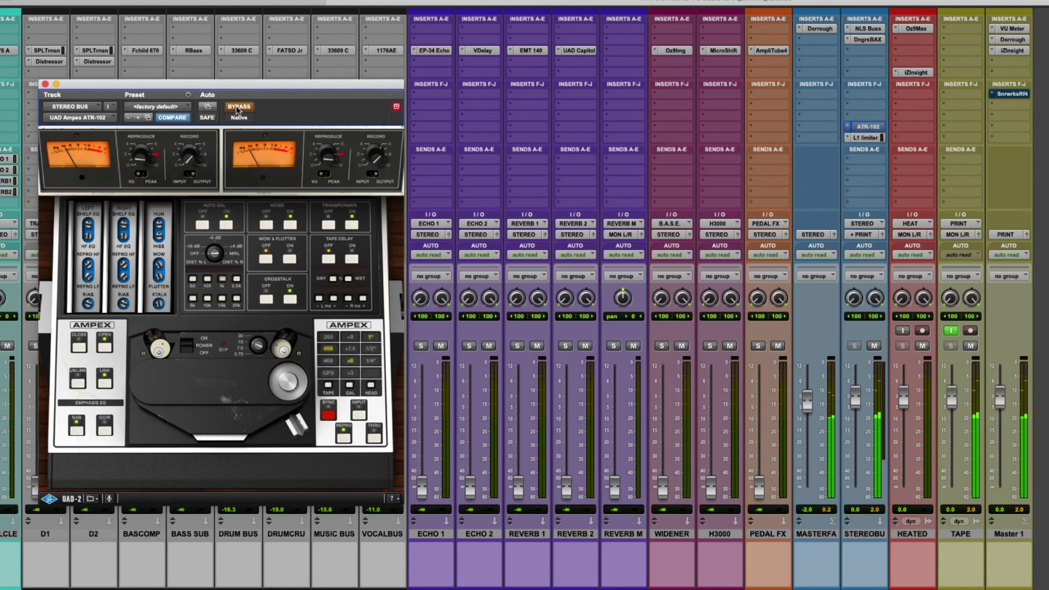
click(238, 109)
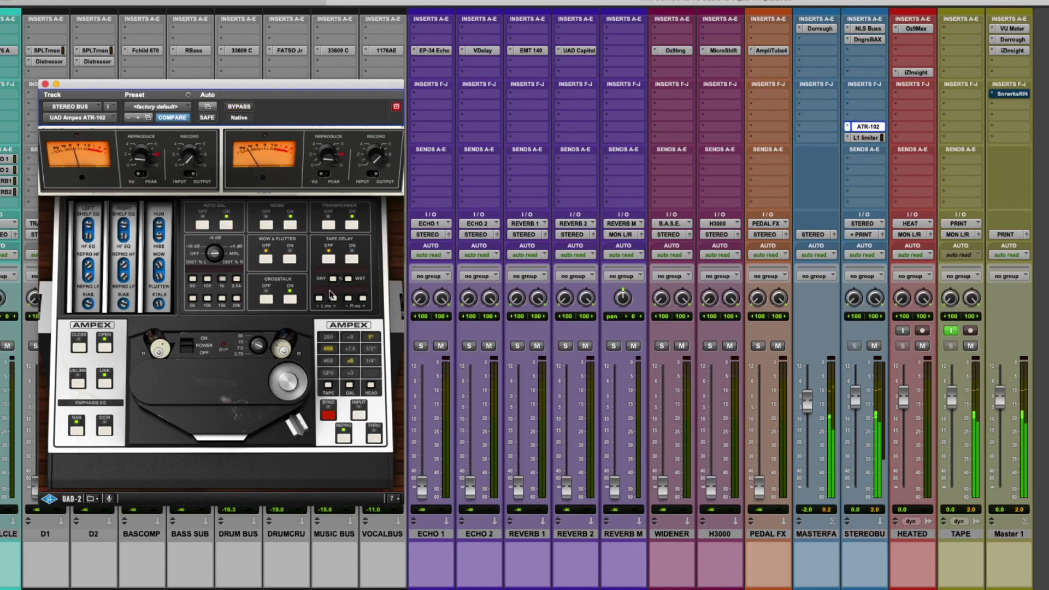
click(290, 226)
click(106, 429)
click(78, 431)
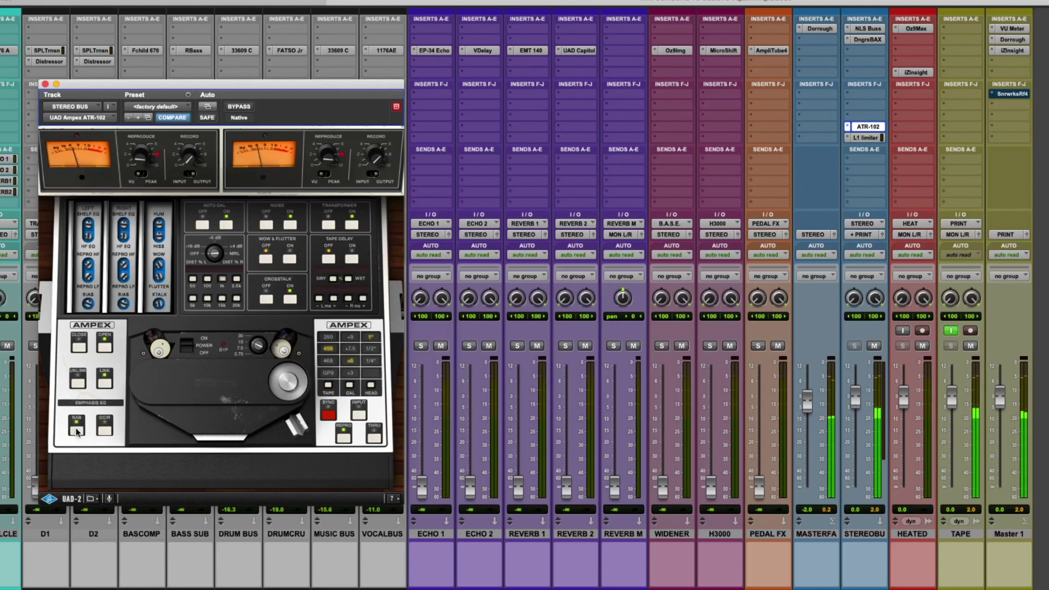
click(46, 85)
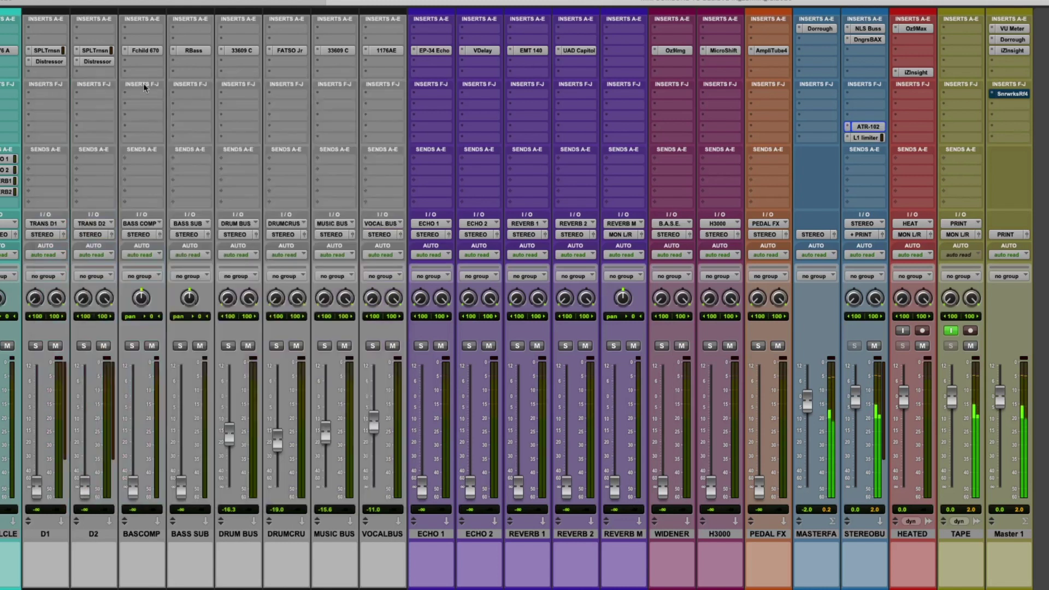
Open the NLS Buss plugin on the stereo bus and audition the Mike and Nevo console models against Spike.
click(864, 30)
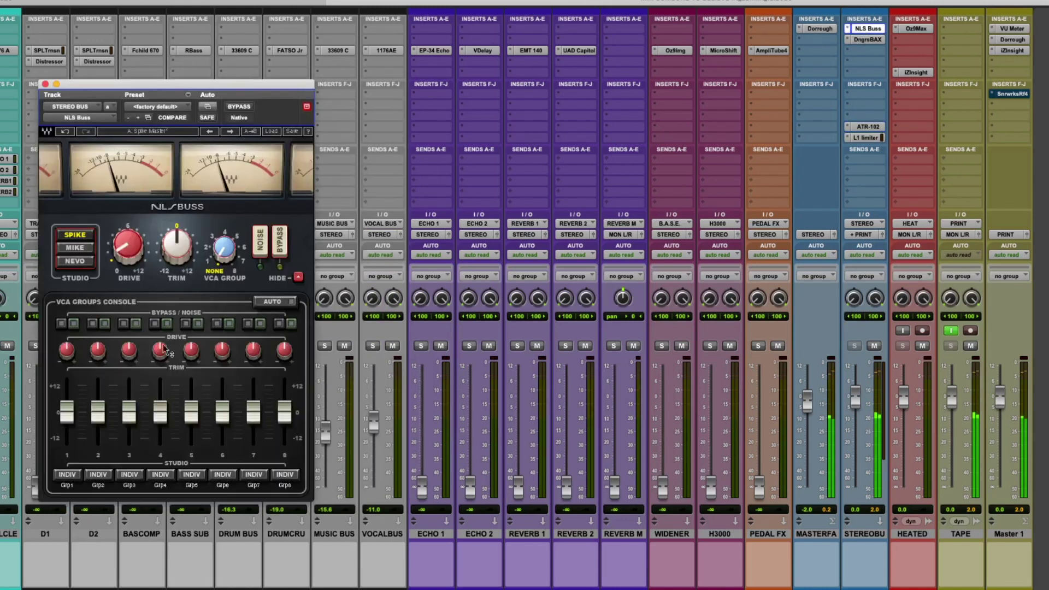
mouse_move(168, 348)
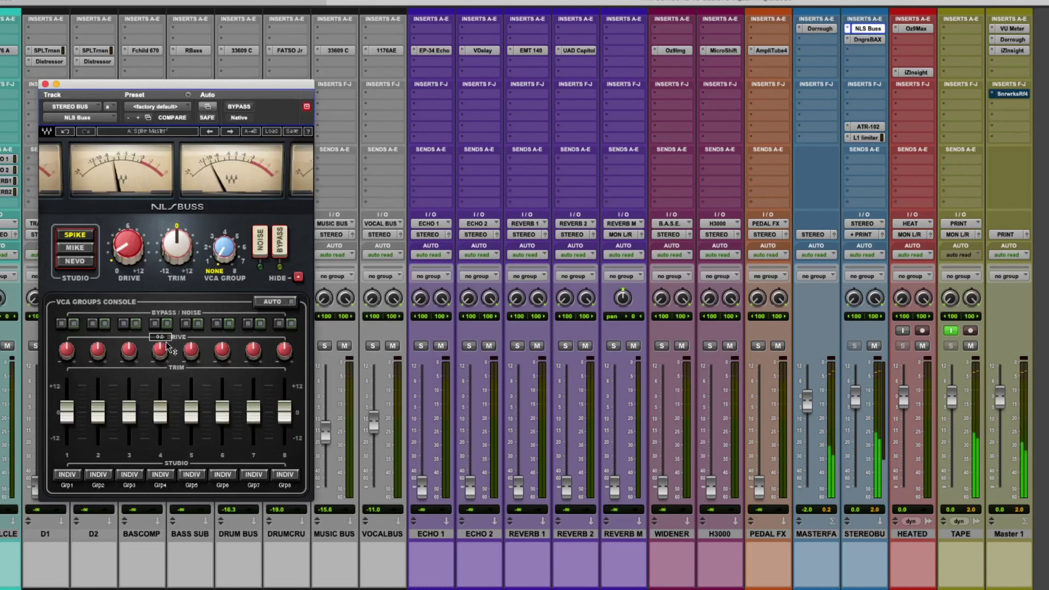
click(78, 250)
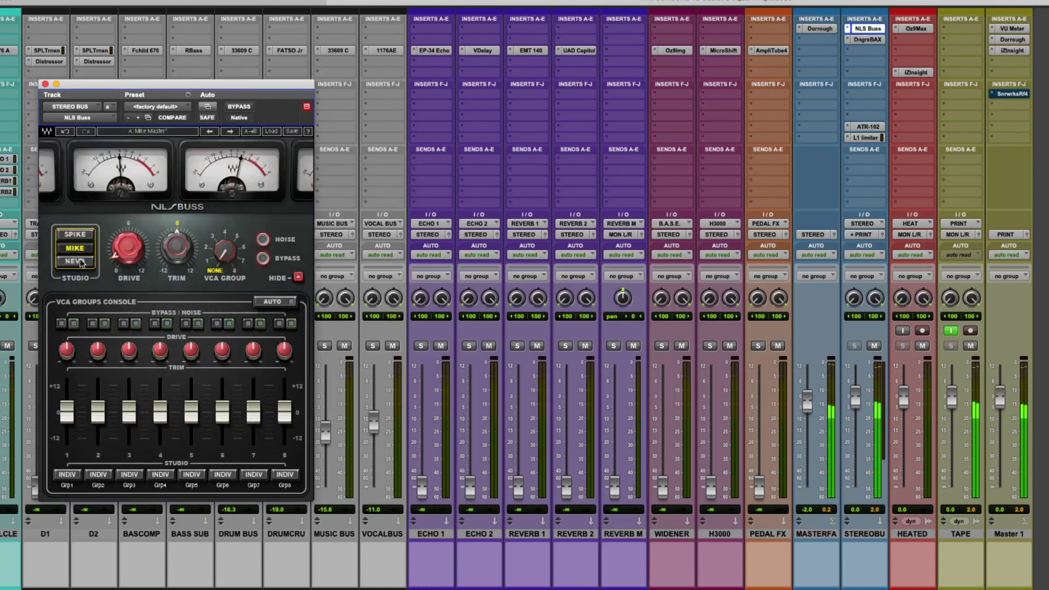
click(77, 261)
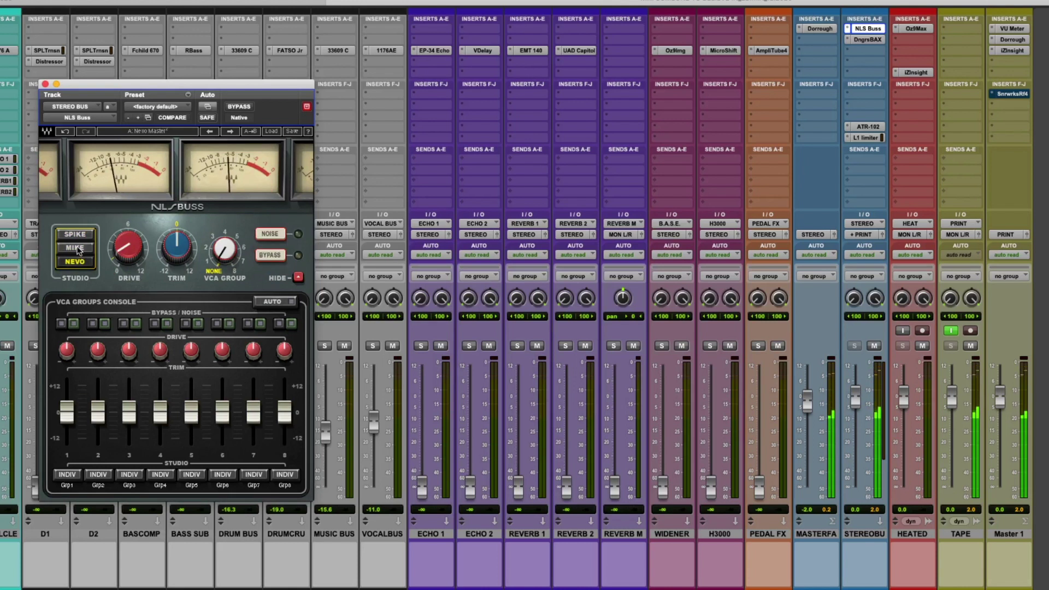
click(77, 248)
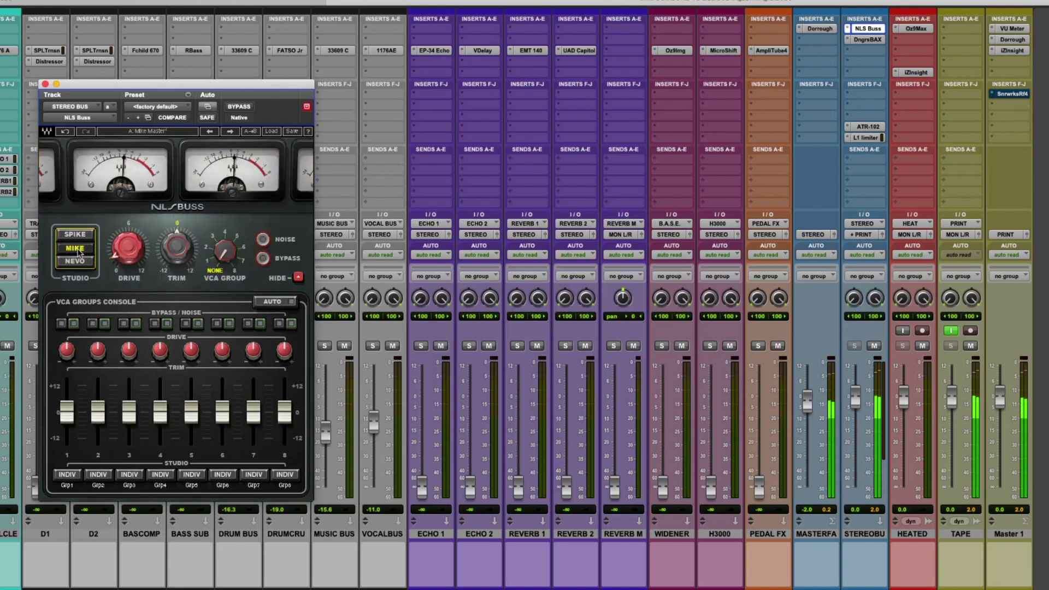
click(78, 237)
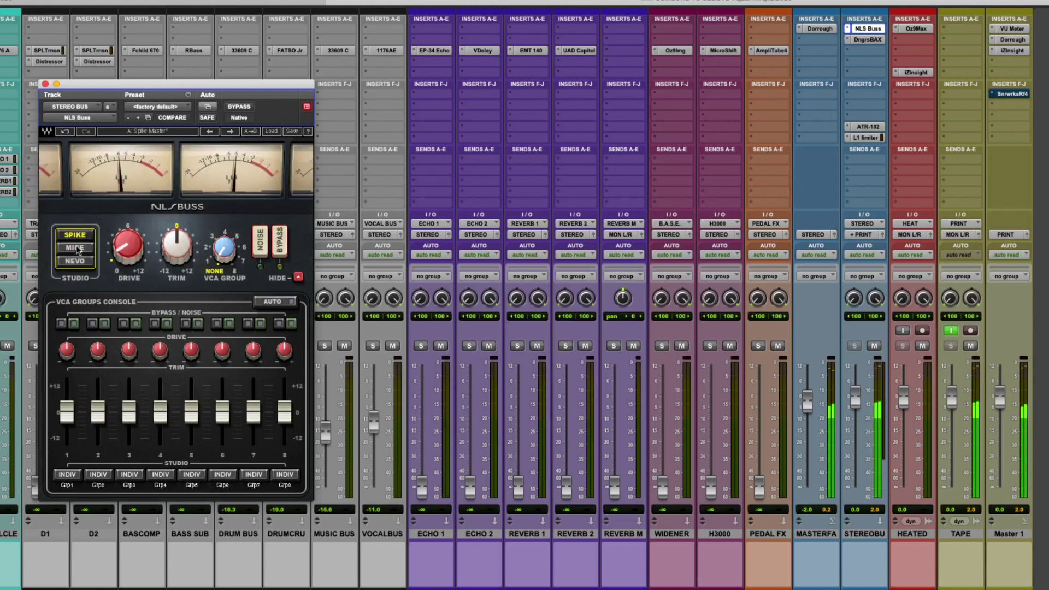
click(76, 249)
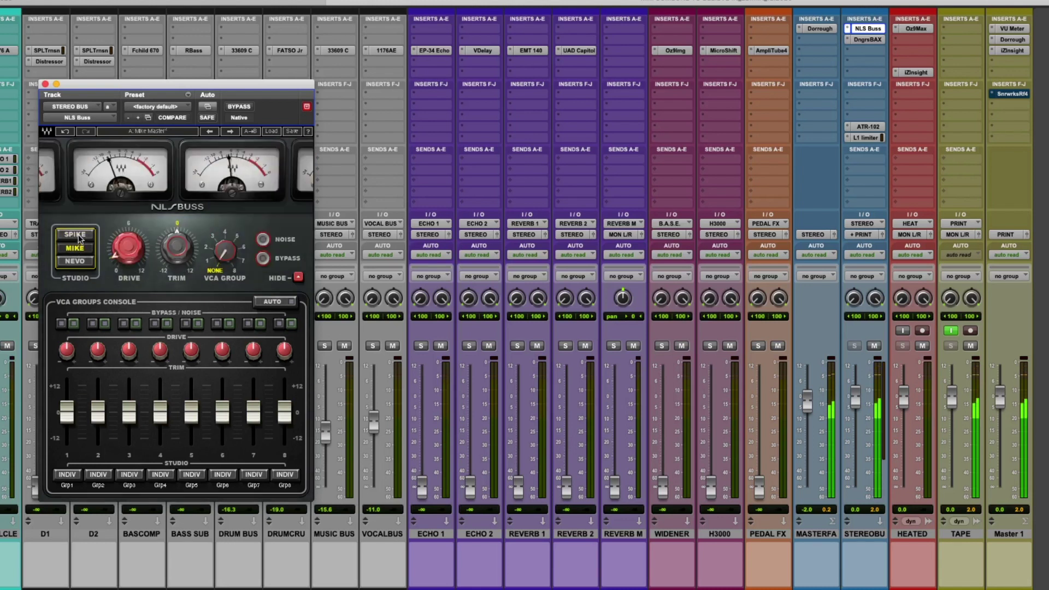
click(75, 261)
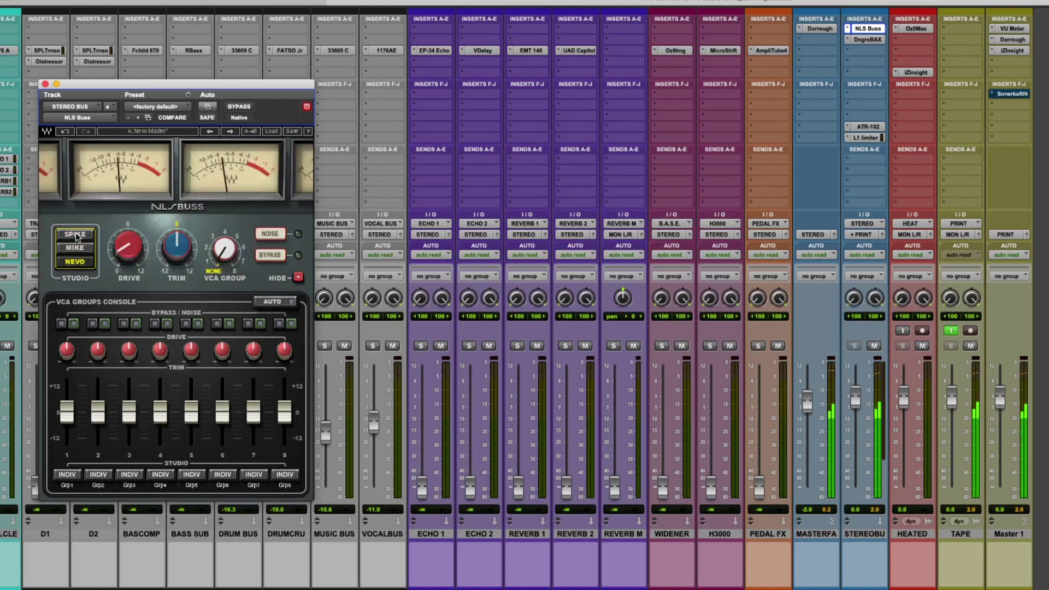
click(75, 234)
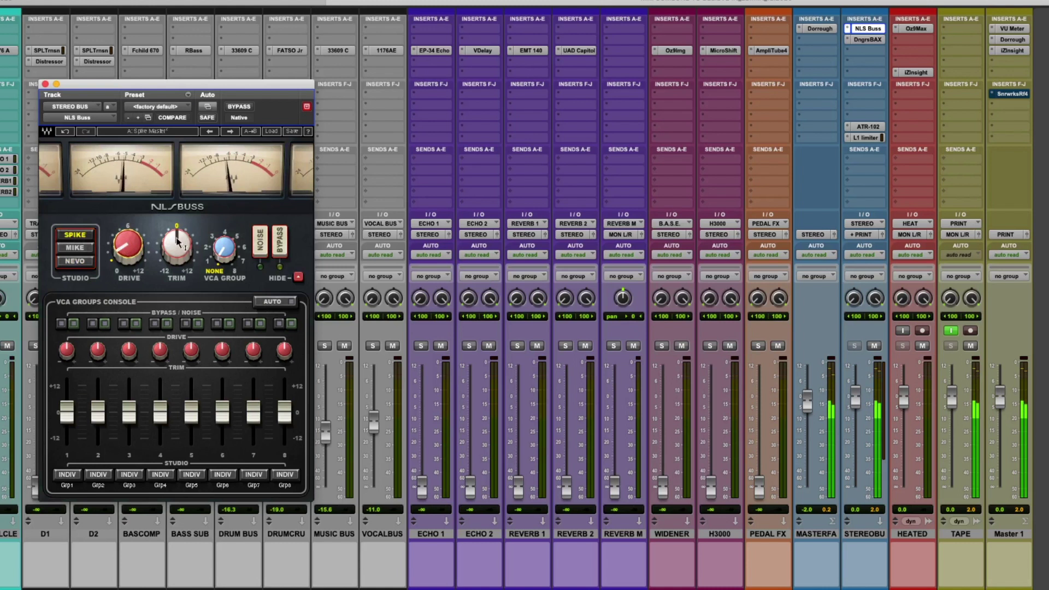
Set the NLS Buss trim to -1.0, compare the console models again, and close the plugin with Spike selected.
key(Up)
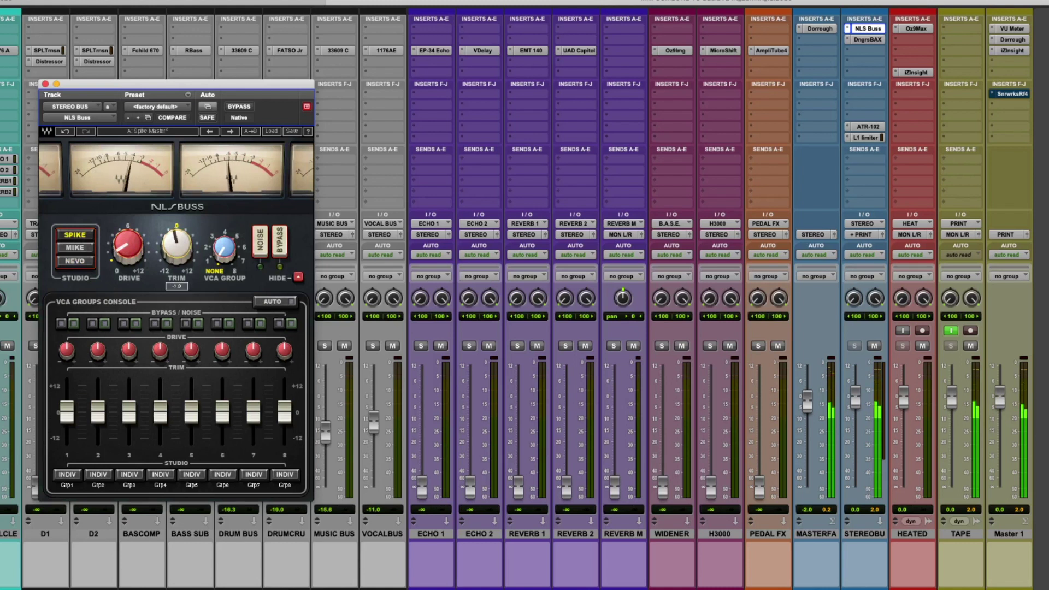
click(76, 251)
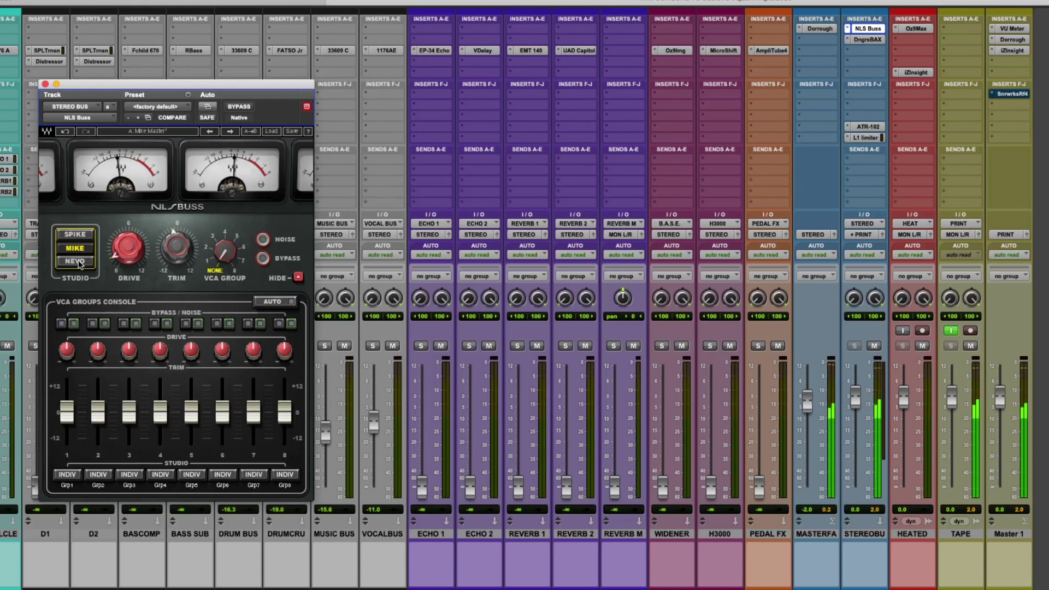
click(76, 262)
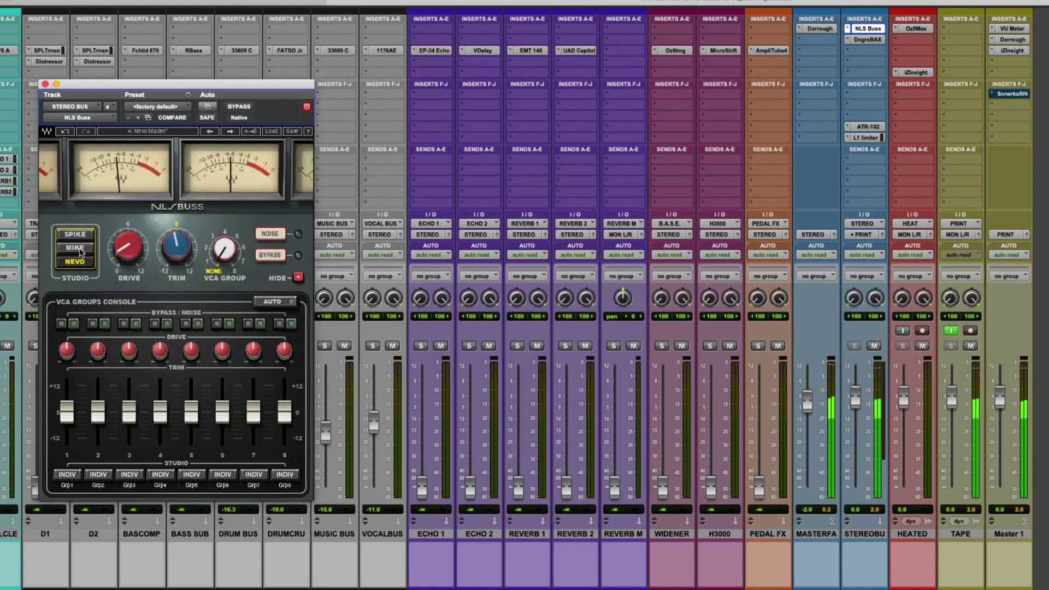
click(83, 237)
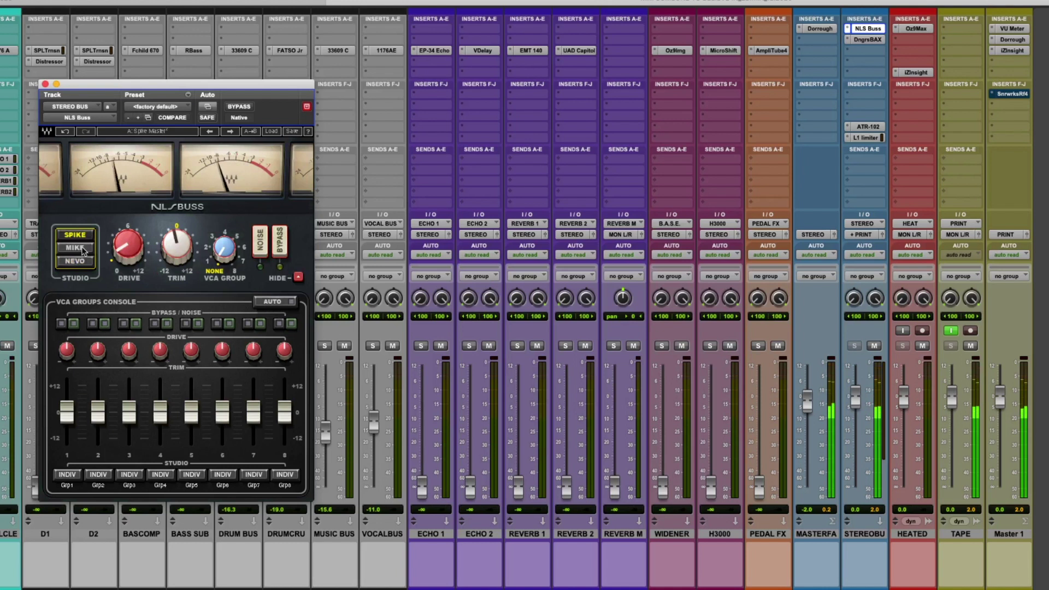
click(83, 249)
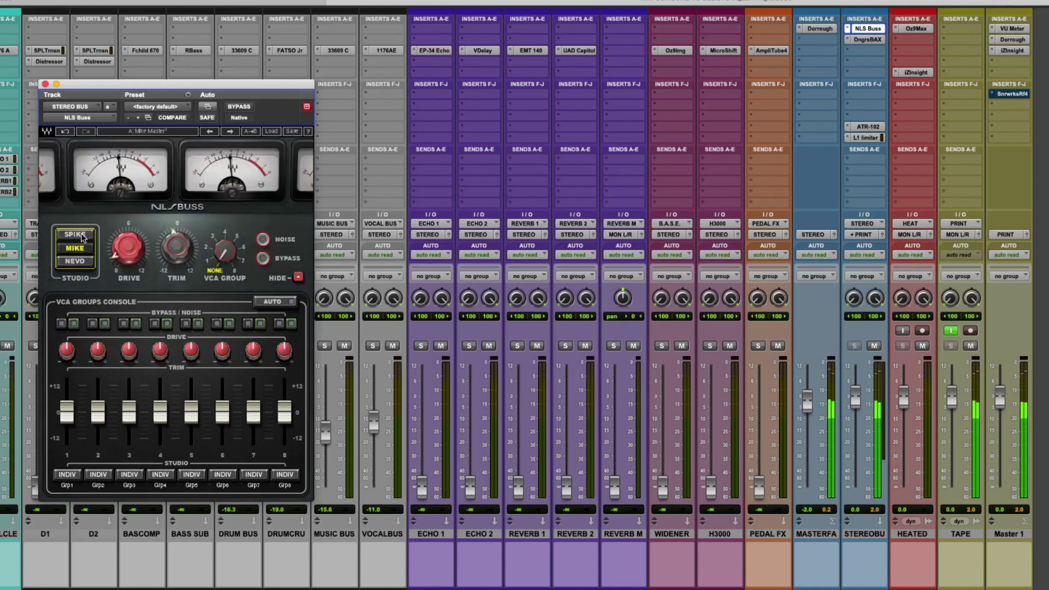
click(82, 236)
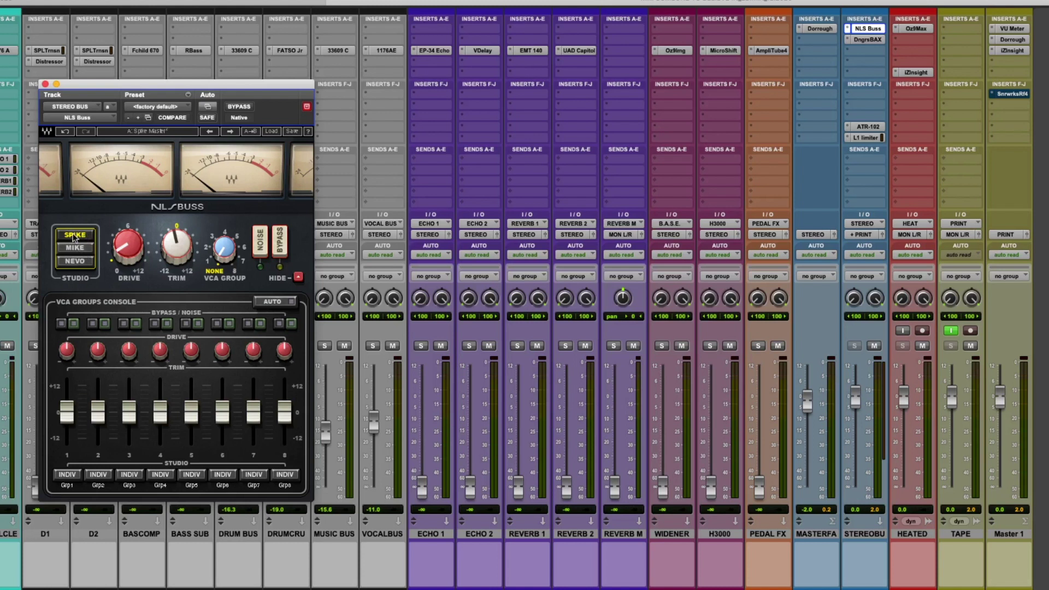
drag(123, 253, 125, 243)
click(45, 84)
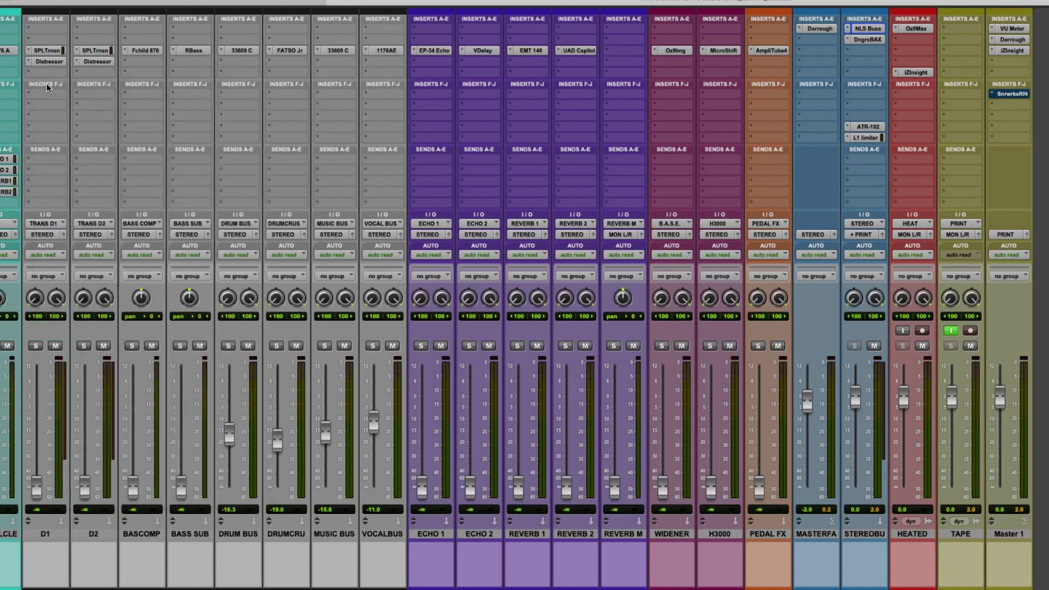
Open the DngrsBAX EQ on the stereo bus and compare the mix with the EQ engaged and disengaged.
click(863, 40)
drag(411, 83, 282, 177)
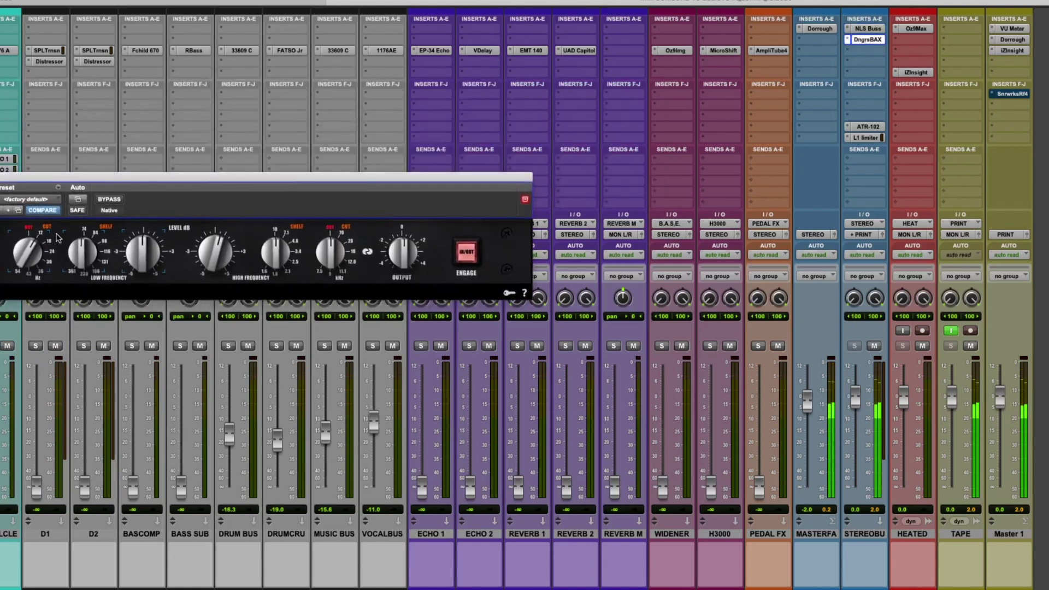
click(466, 255)
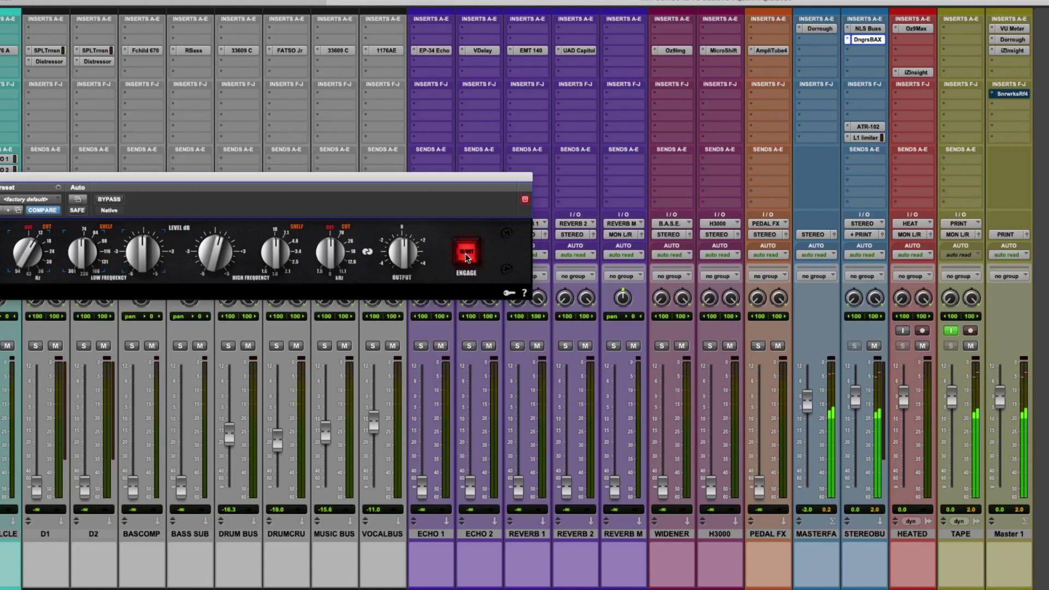
click(465, 255)
click(466, 255)
click(462, 250)
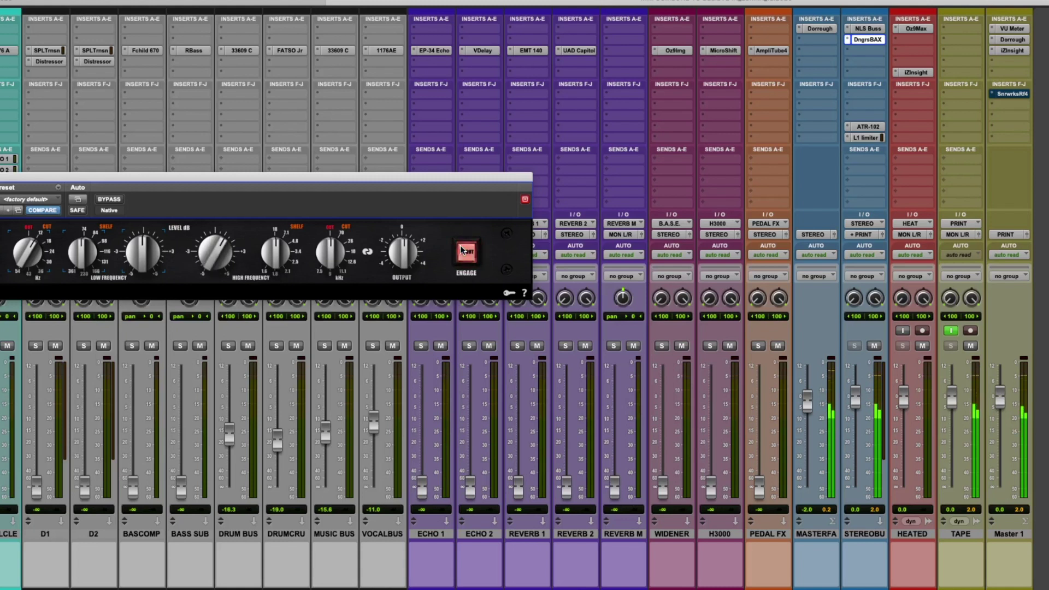
click(462, 251)
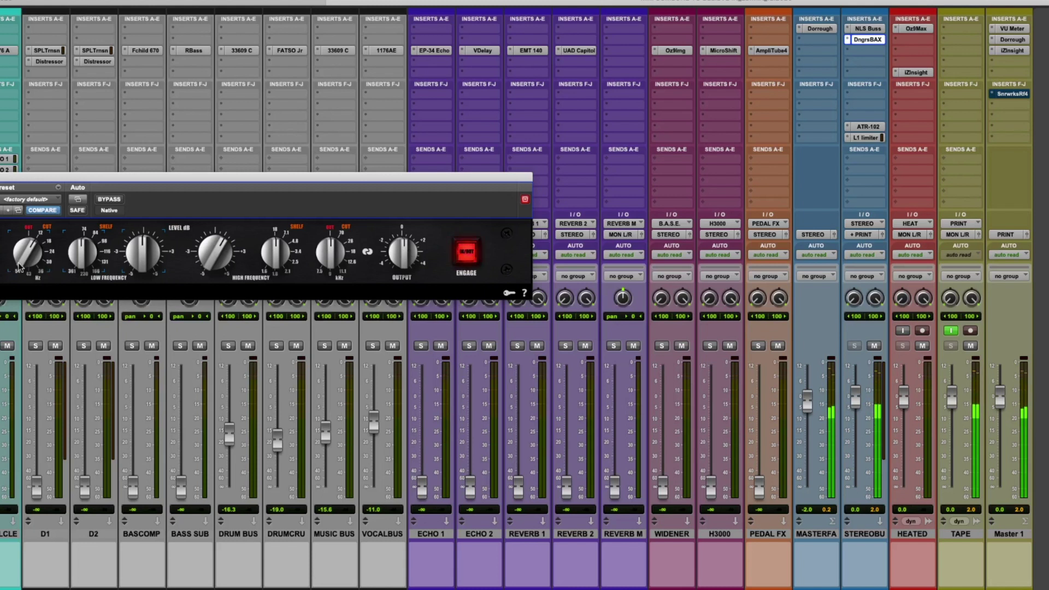
Raise the BAX EQ's low-cut frequency and compare the EQ in and out, leaving it engaged.
drag(19, 266, 21, 261)
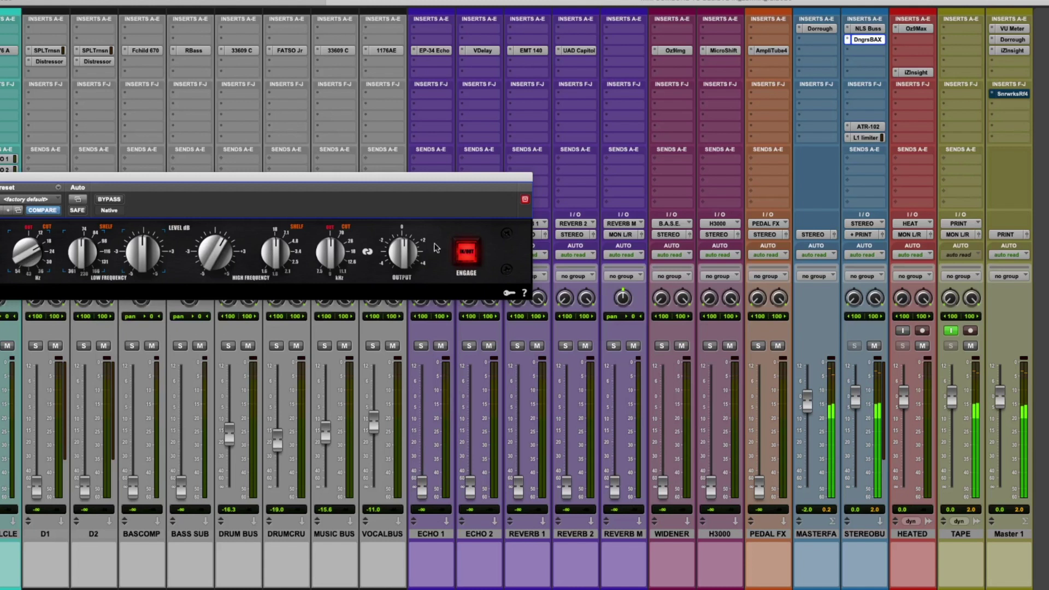
click(459, 250)
click(464, 252)
click(466, 253)
Relocate playback to the start of the second drum section in the Edit window and return to the Mix window.
key(super+equal)
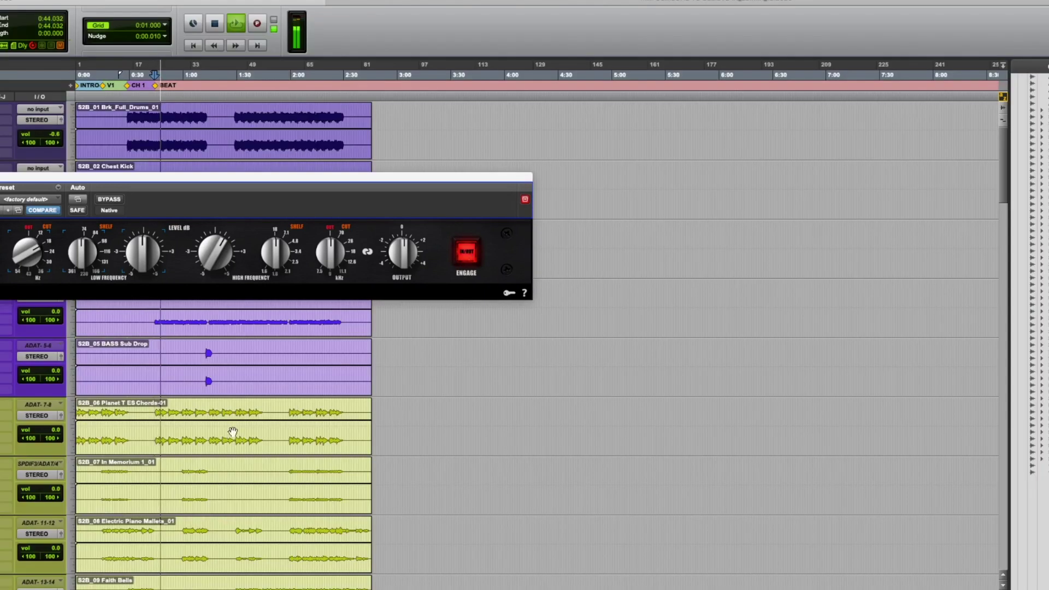
click(234, 115)
key(super+equal)
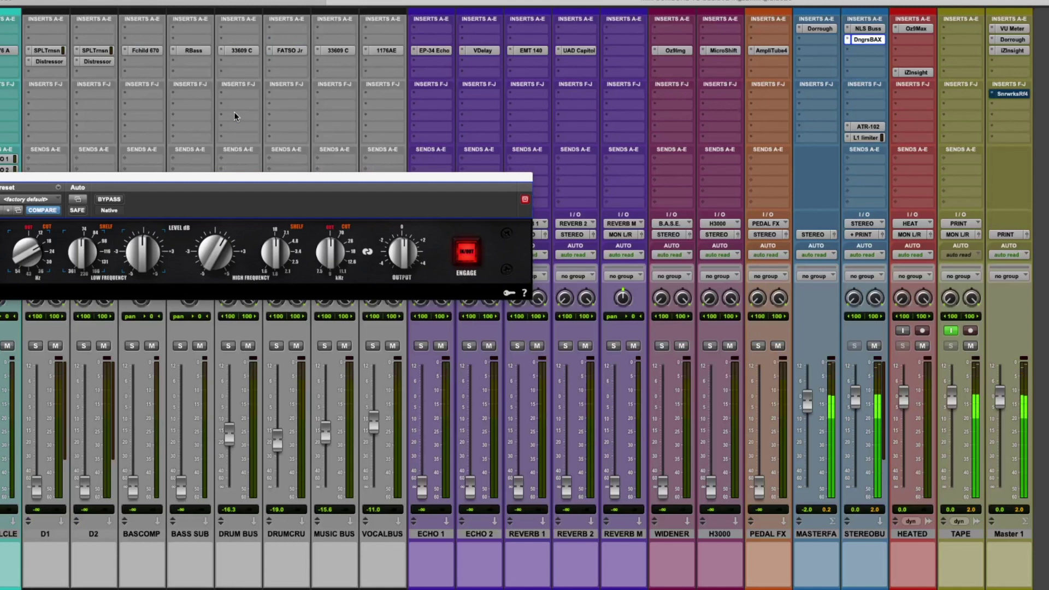
Compare the mix with the BAX EQ disengaged and engaged, then close the plugin with the EQ left in.
click(468, 254)
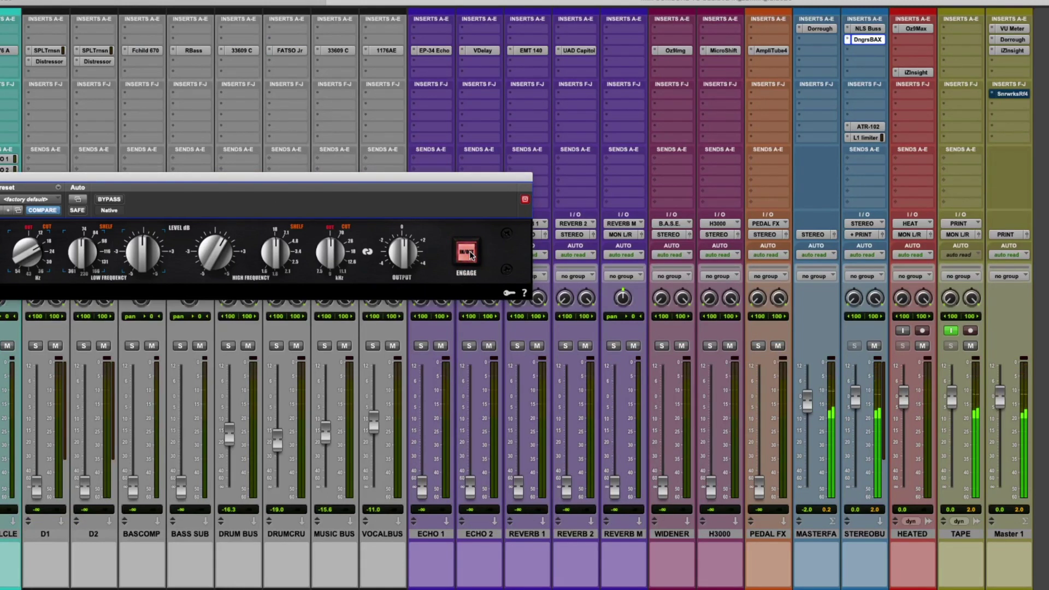
click(469, 254)
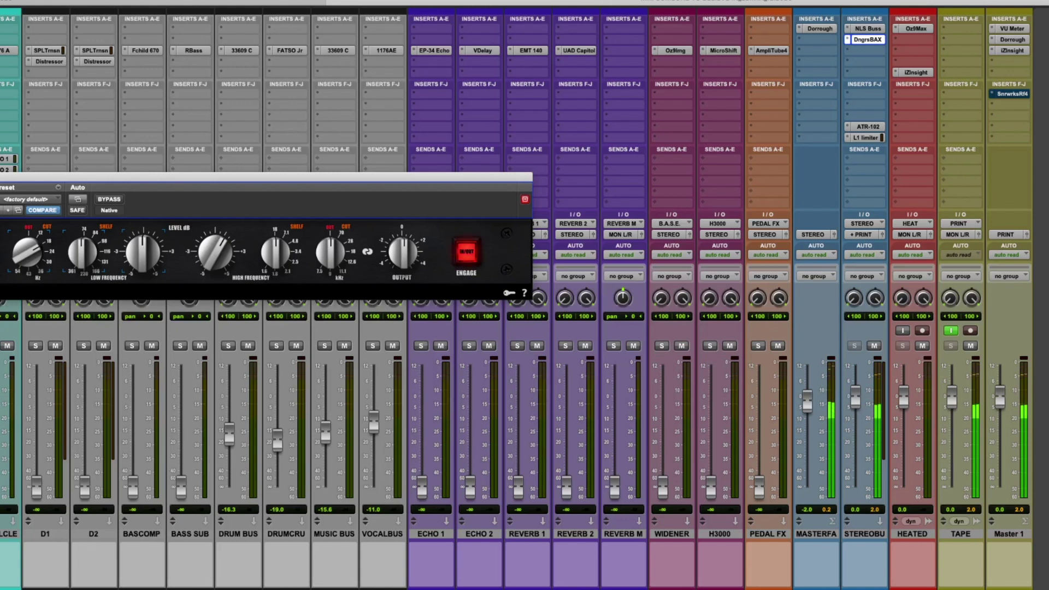
key(super+w)
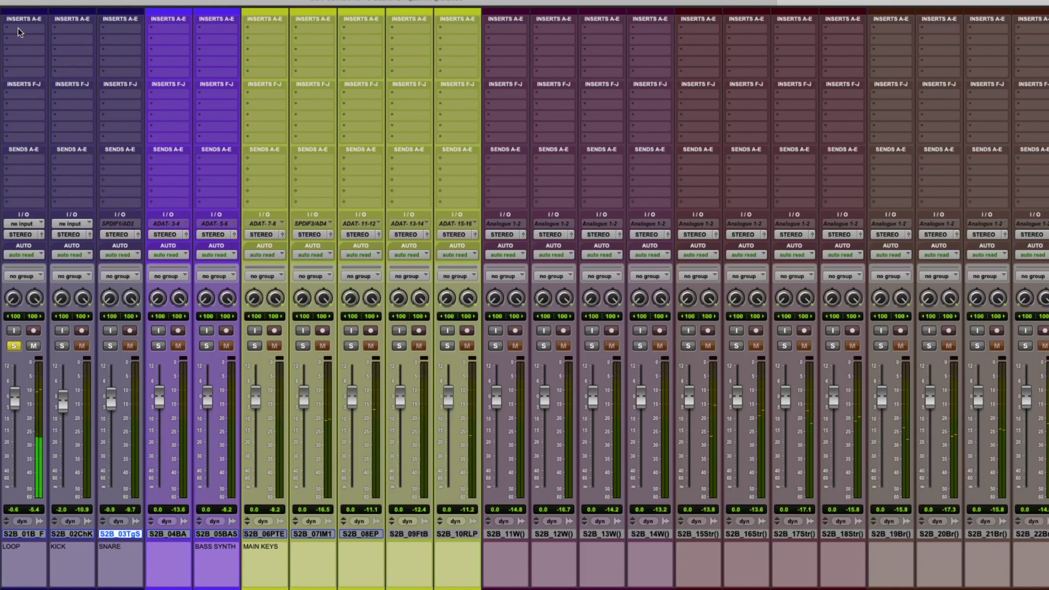
Insert a stereo FabFilter Pro-Q 3 in the first insert slot of the soloed loop track.
click(18, 32)
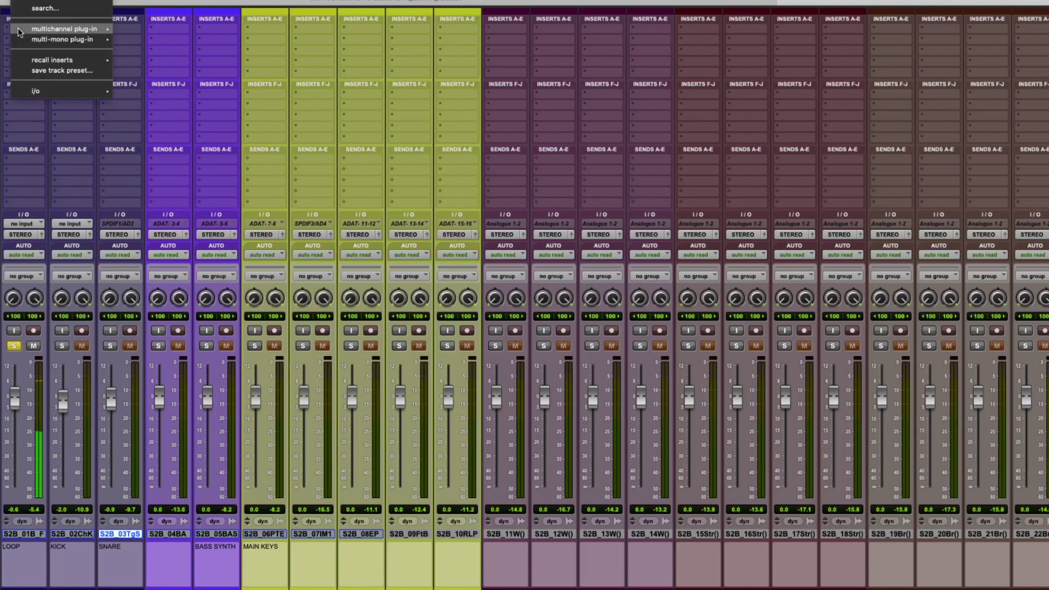
mouse_move(60, 30)
mouse_move(162, 35)
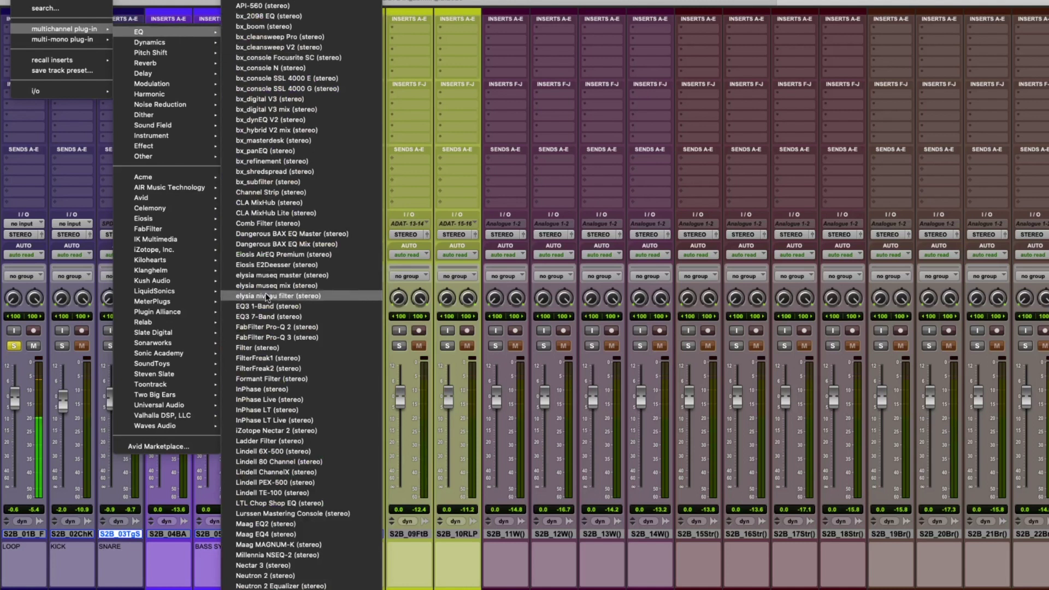
click(299, 338)
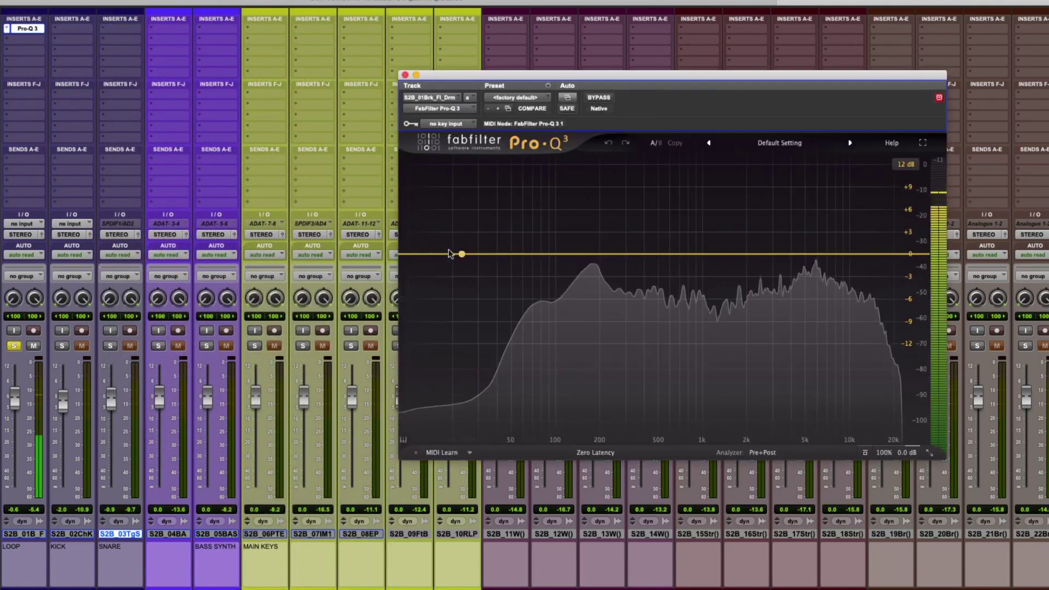
Add a 12 dB/oct low-cut band slightly above 20 Hz to the loop's Pro-Q 3 and reposition the plugin window.
click(408, 255)
drag(409, 254, 456, 259)
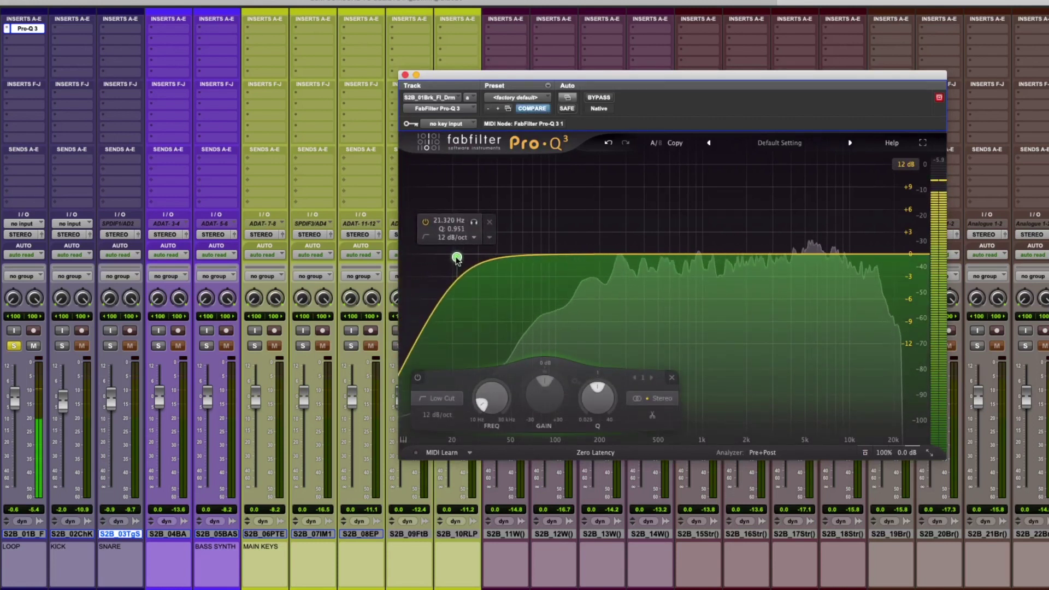
drag(456, 258, 463, 256)
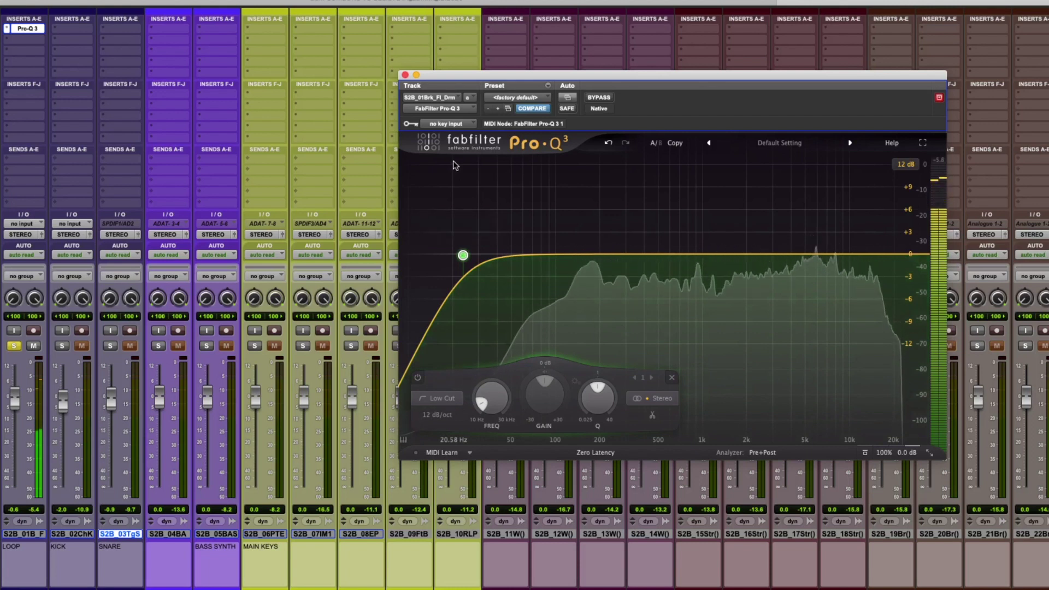
drag(660, 74, 644, 45)
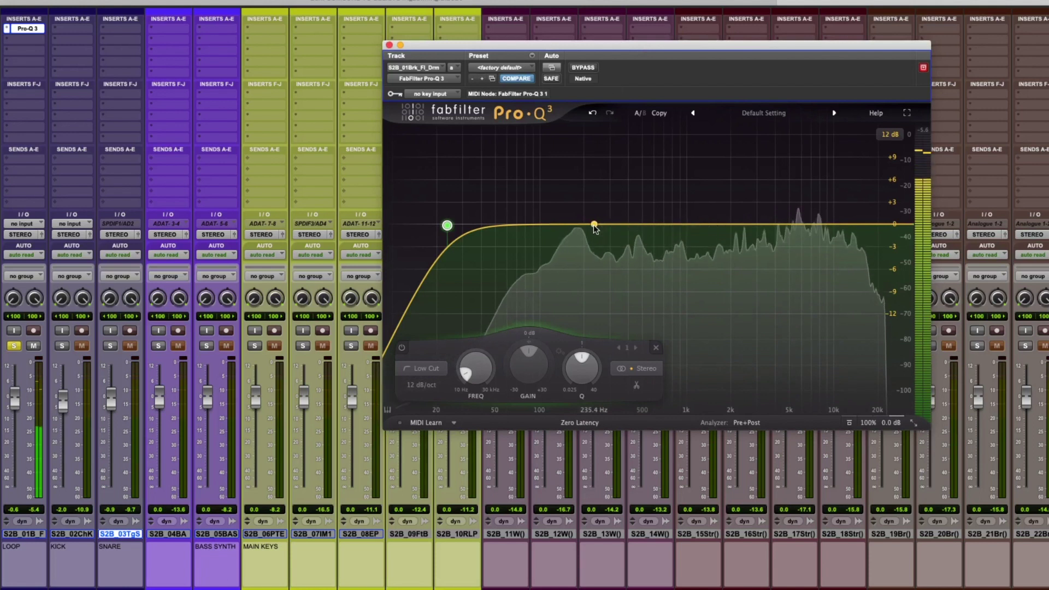
Add a bell boost of about +3.3 dB at about 70 Hz to the loop and compare the EQ bypassed and active.
drag(595, 226, 517, 203)
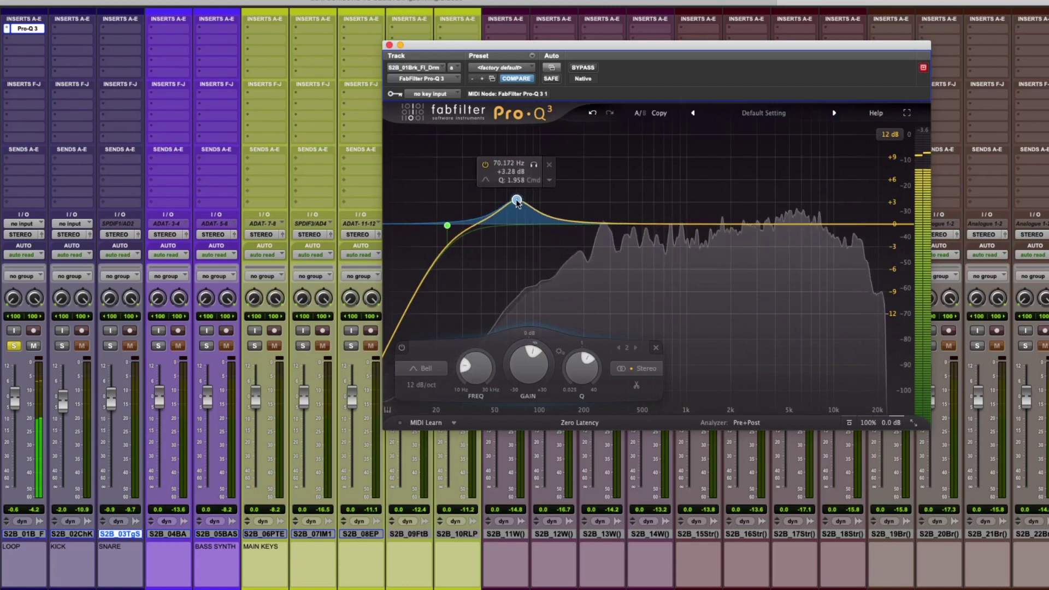
click(588, 68)
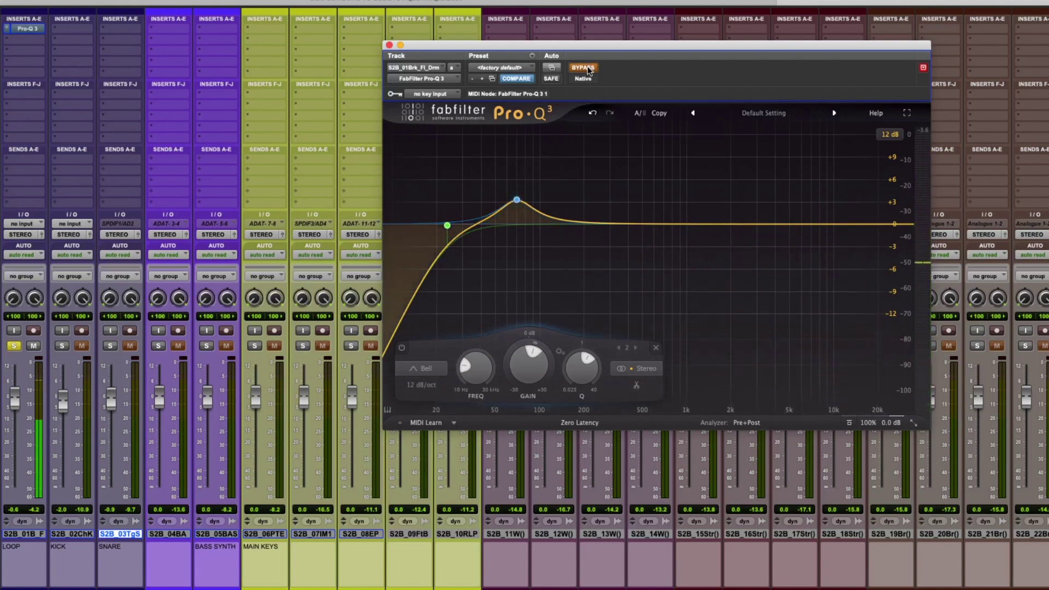
click(588, 68)
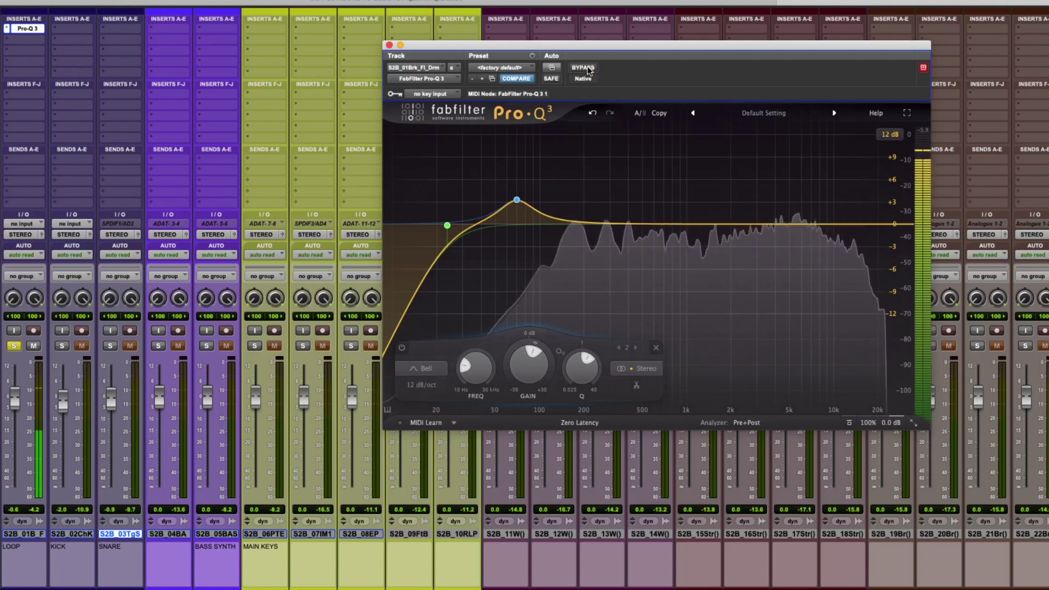
Widen the 70 Hz bell to a Q of about 1.38 and compare the loop EQ bypassed and active.
mouse_move(517, 201)
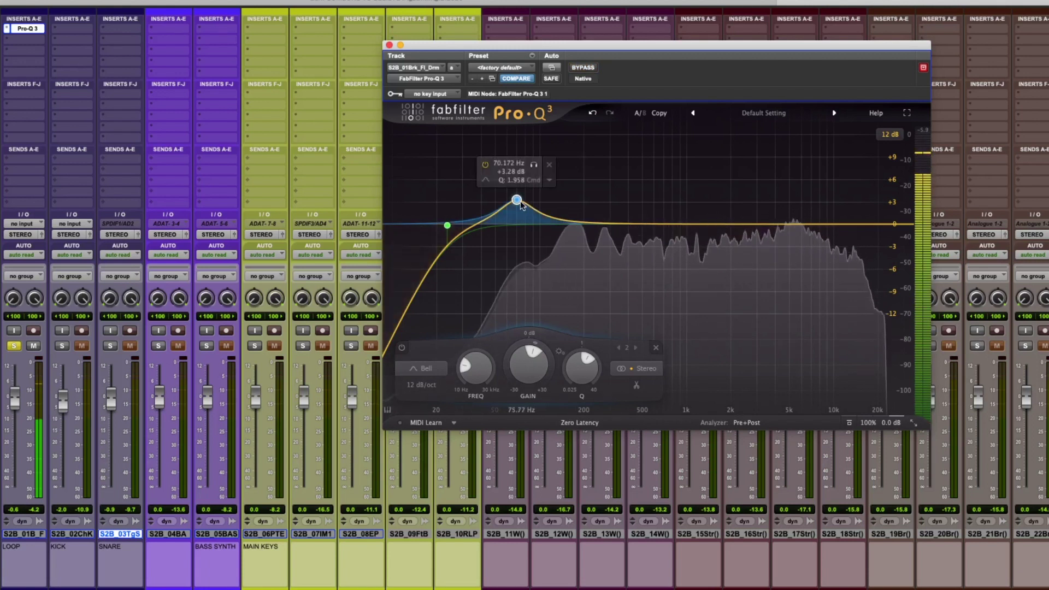
scroll(517, 201, down, 3)
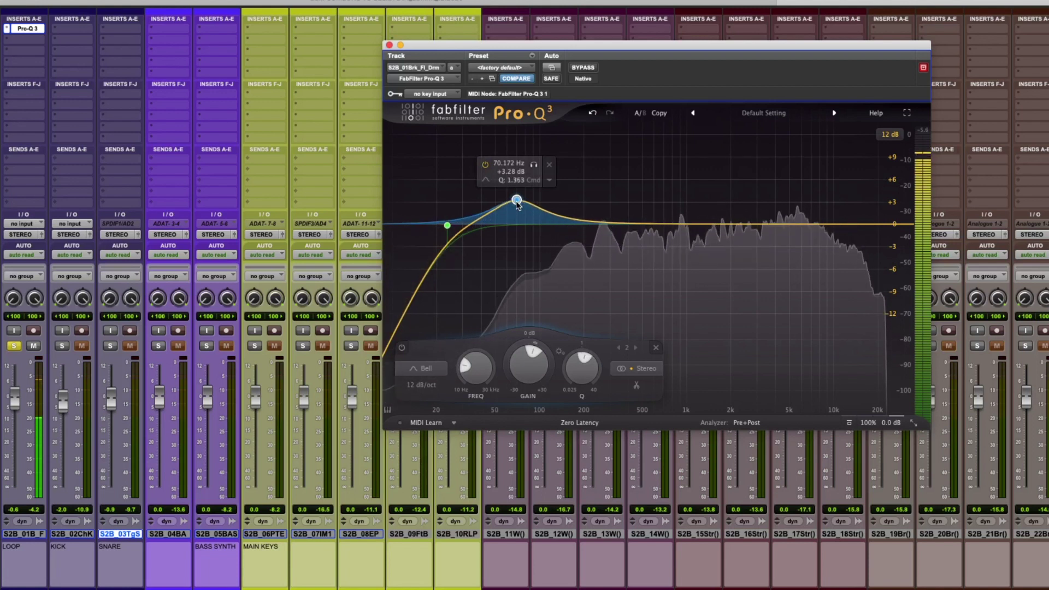
scroll(517, 202, up, 1)
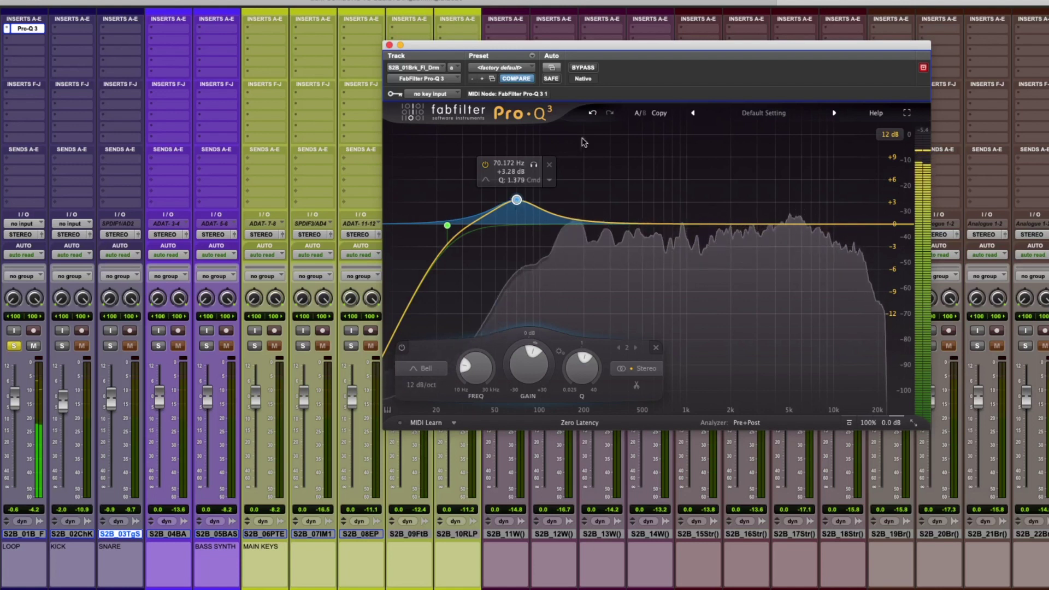
click(588, 68)
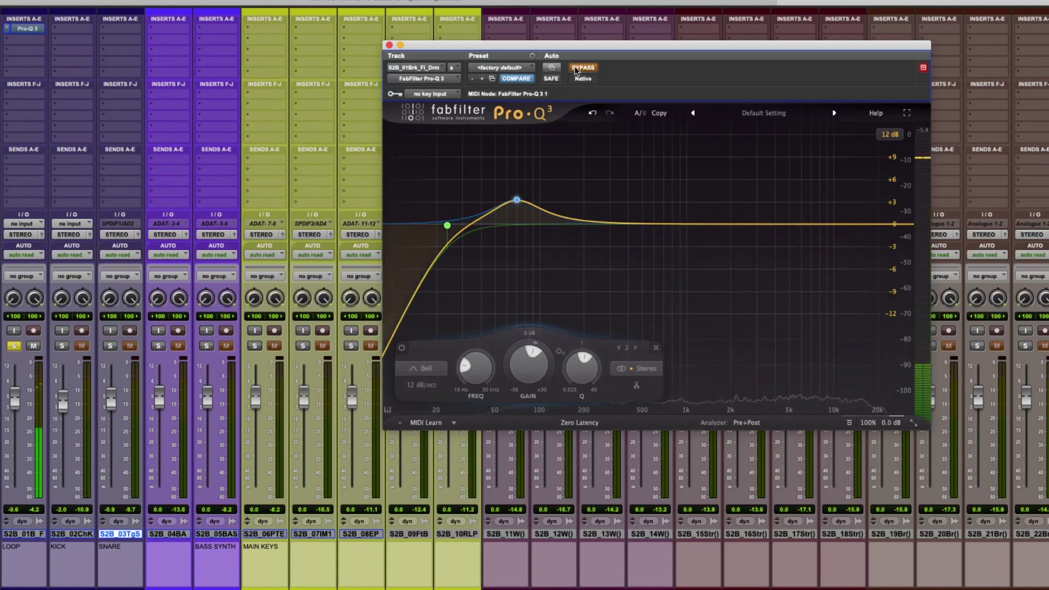
click(582, 68)
Stop playback, close the loop's EQ, unsolo the loop track and play the full mix.
key(space)
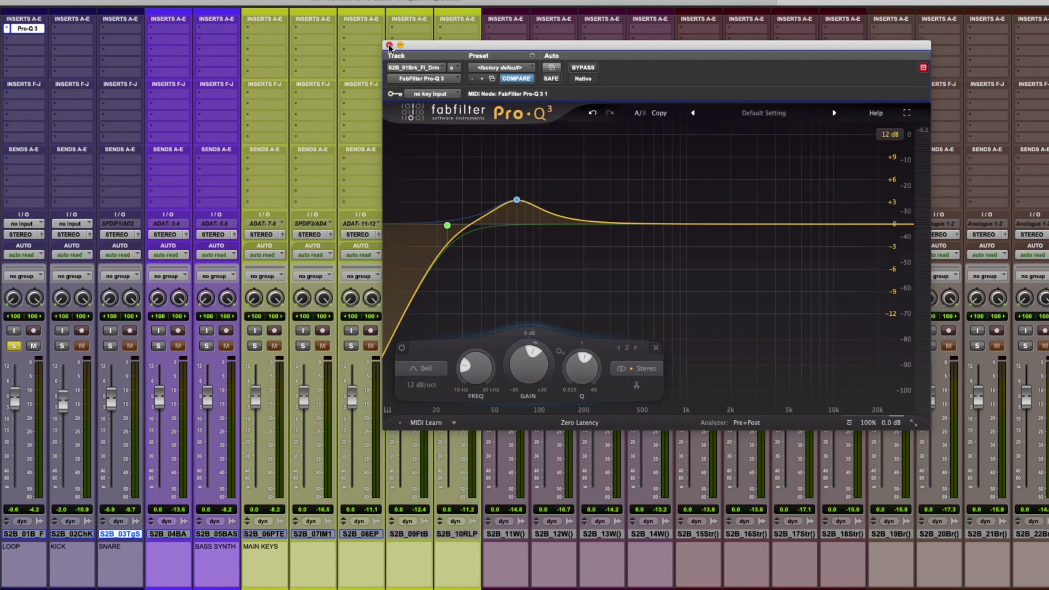
click(389, 45)
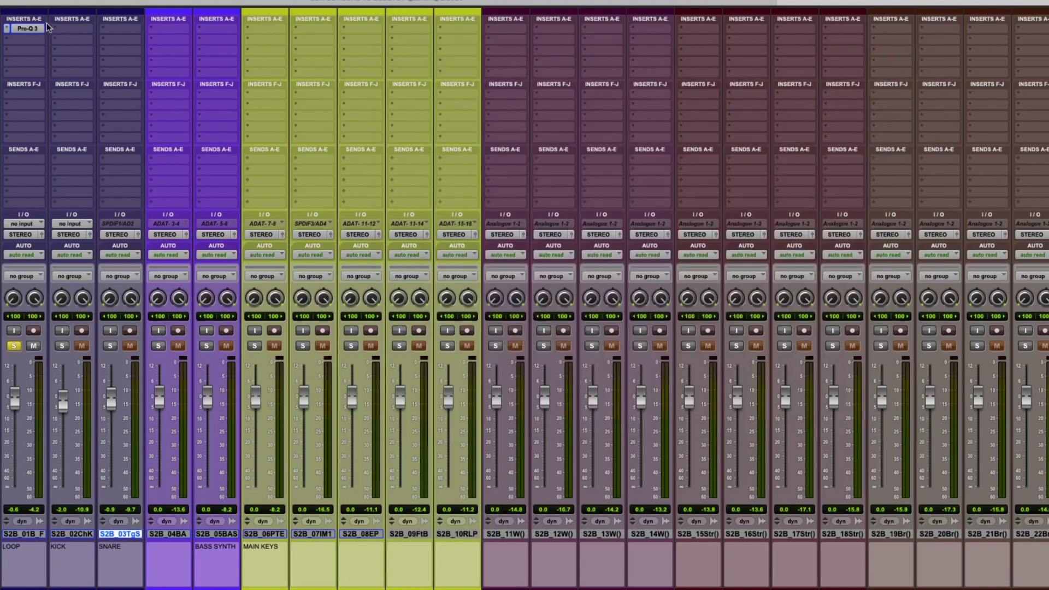
click(14, 346)
key(space)
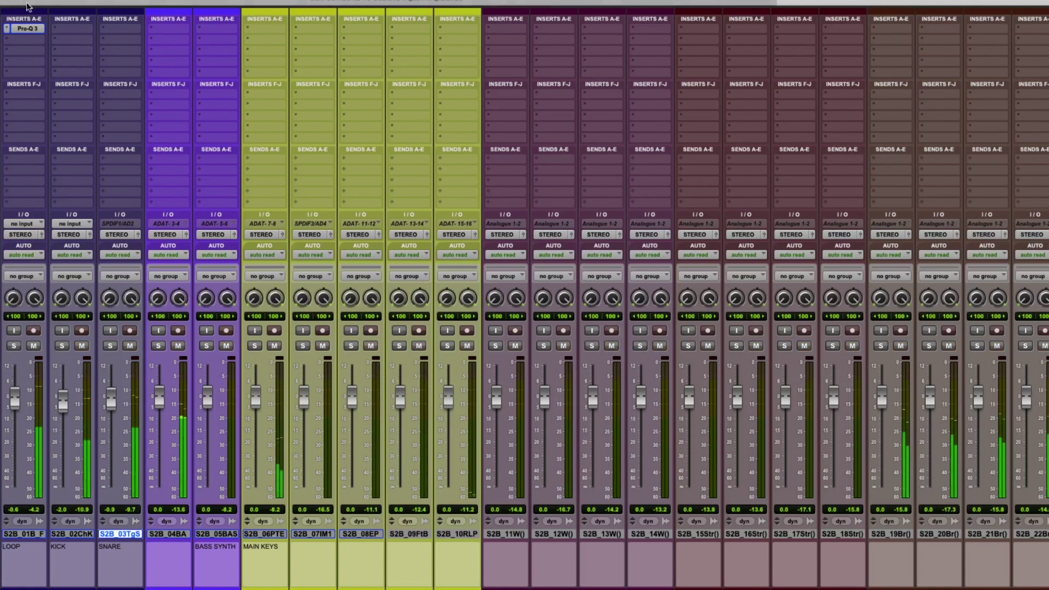
Compare the full mix with the loop track's Pro-Q 3 bypassed and active, leaving it active.
click(34, 32)
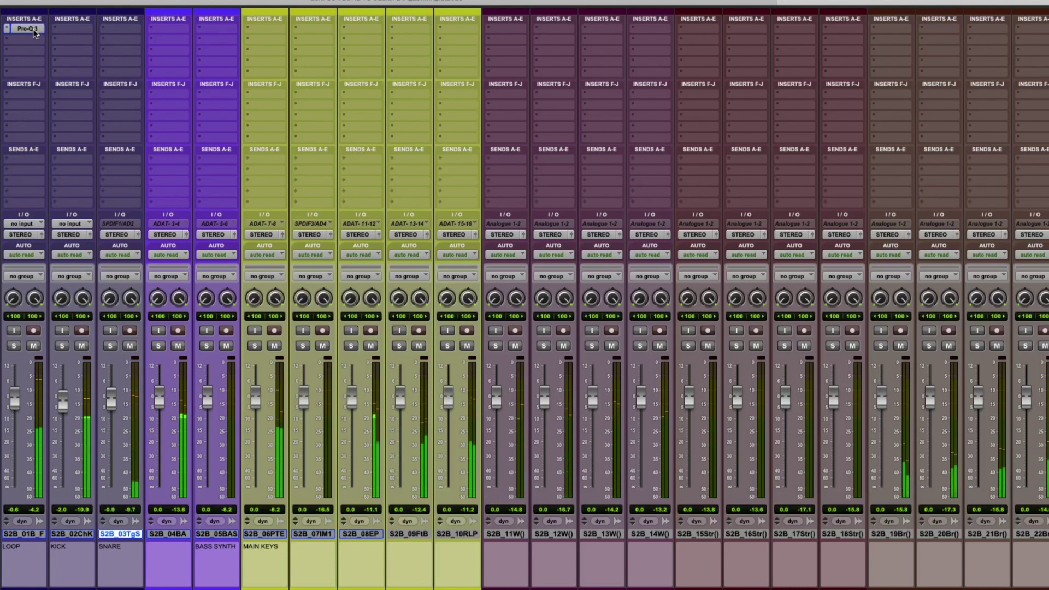
click(33, 29)
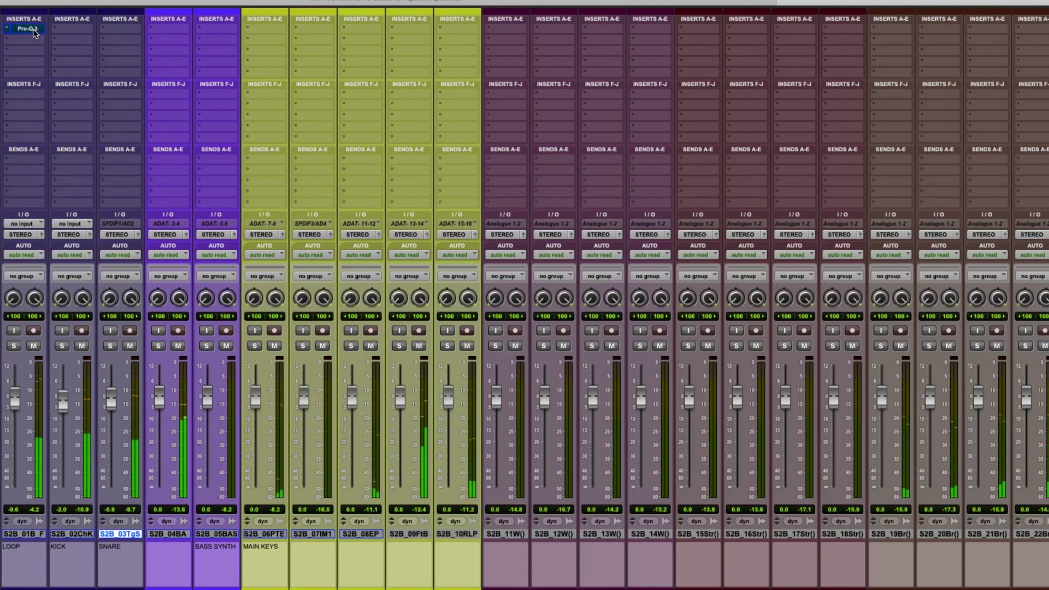
click(33, 29)
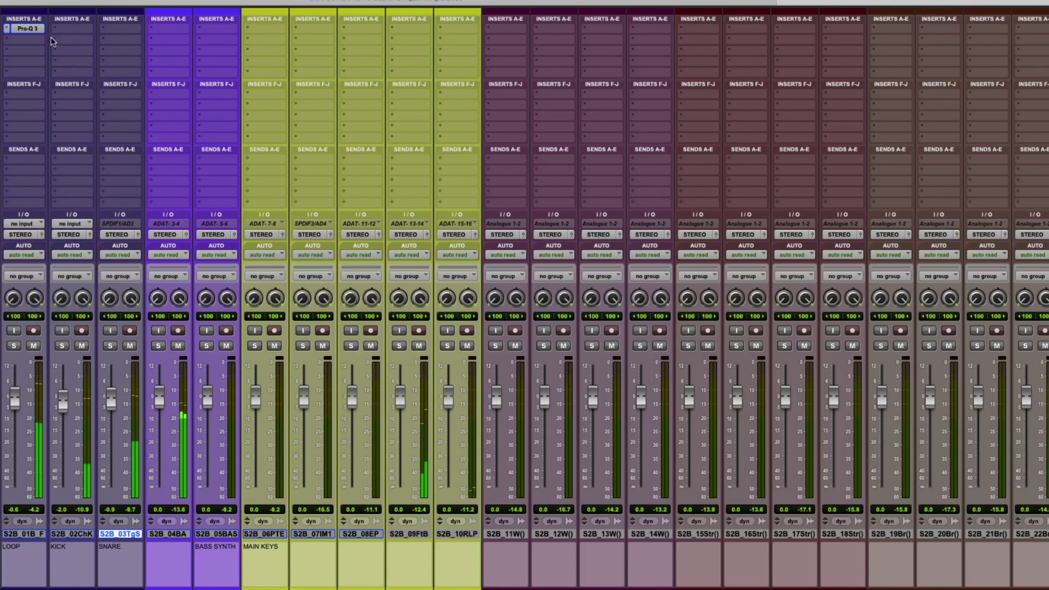
Insert a stereo FabFilter Pro-Q 3 in the first insert slot of the kick track.
click(62, 27)
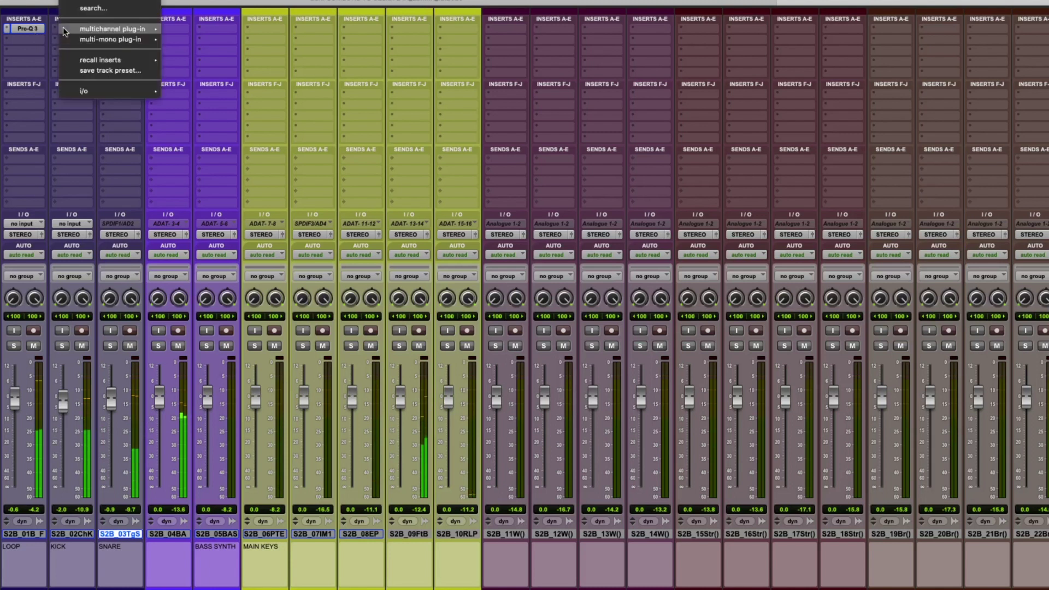
mouse_move(114, 29)
mouse_move(193, 44)
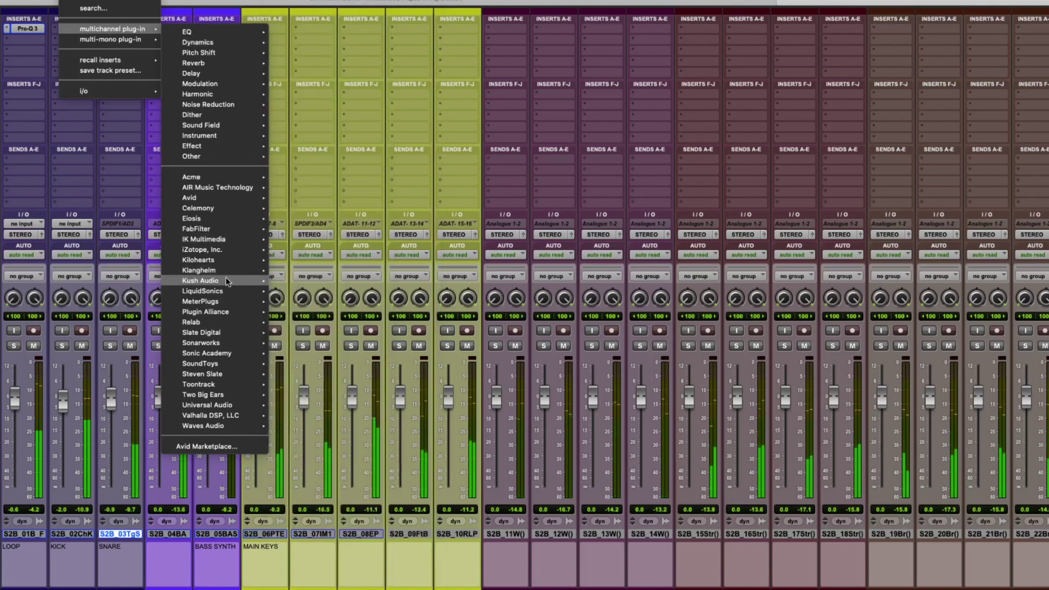
mouse_move(239, 270)
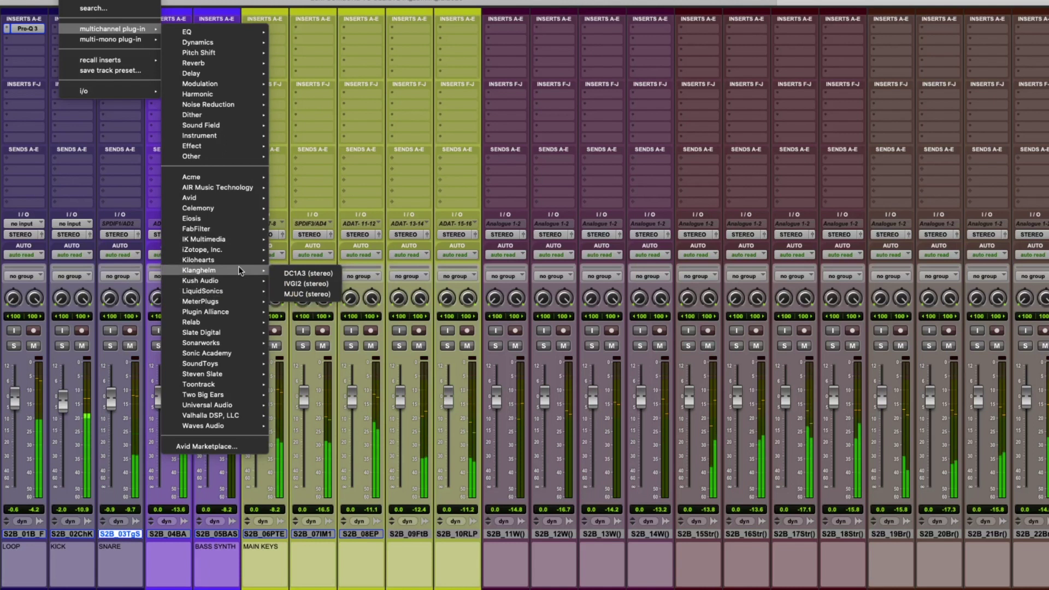
mouse_move(242, 230)
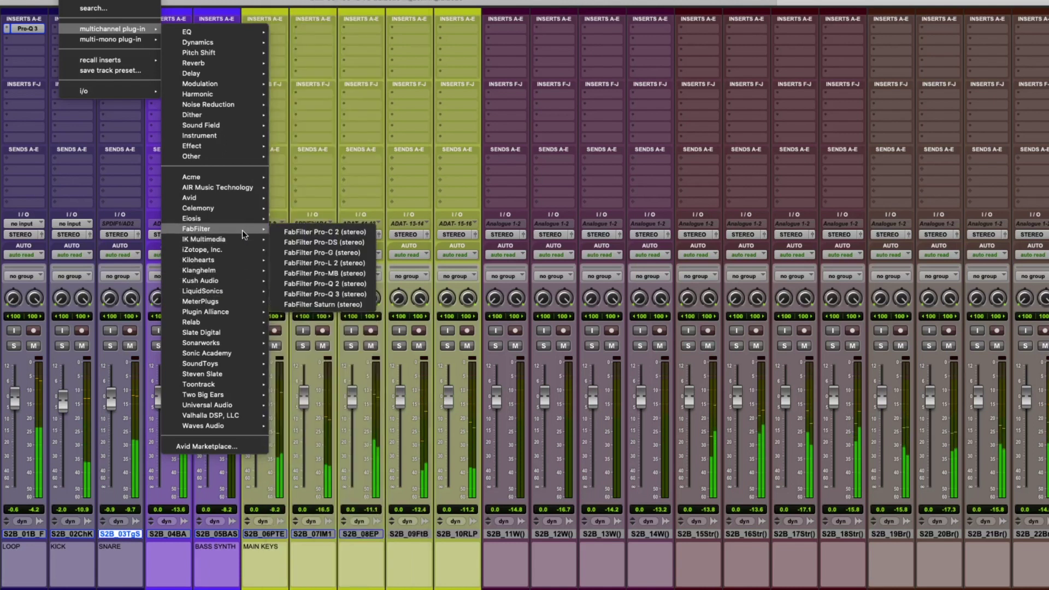
click(332, 290)
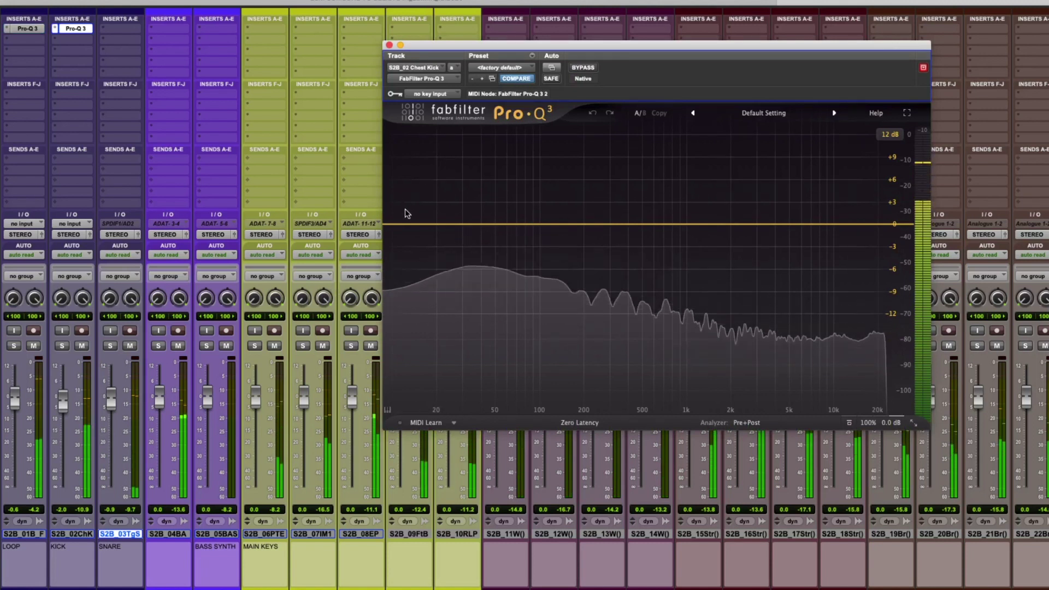
Add a 12 dB/oct low cut at about 20 Hz to the kick, compare it with bypass, and close the EQ.
double_click(391, 224)
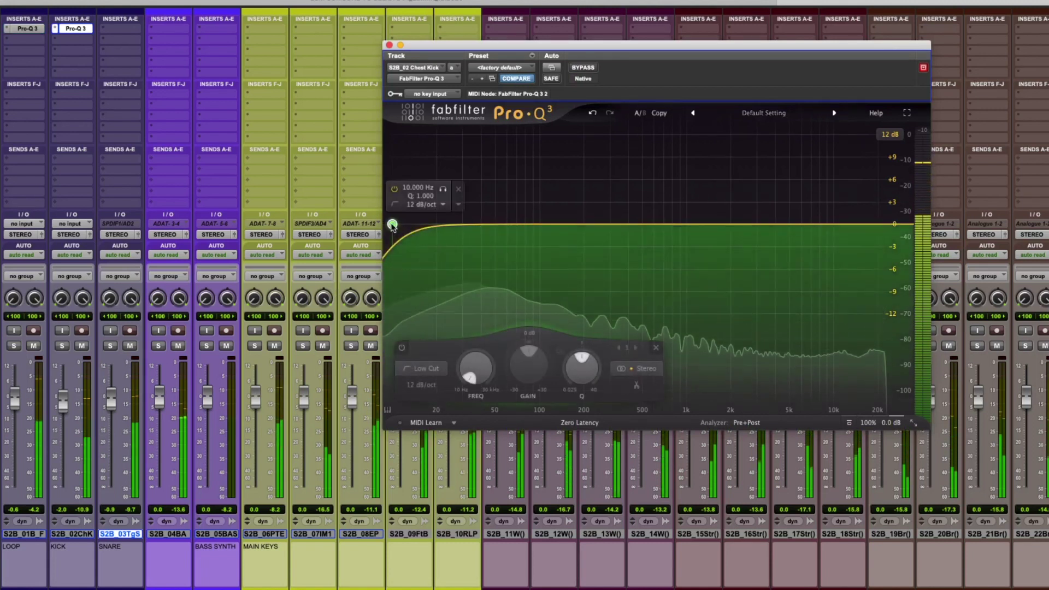
drag(391, 225, 438, 226)
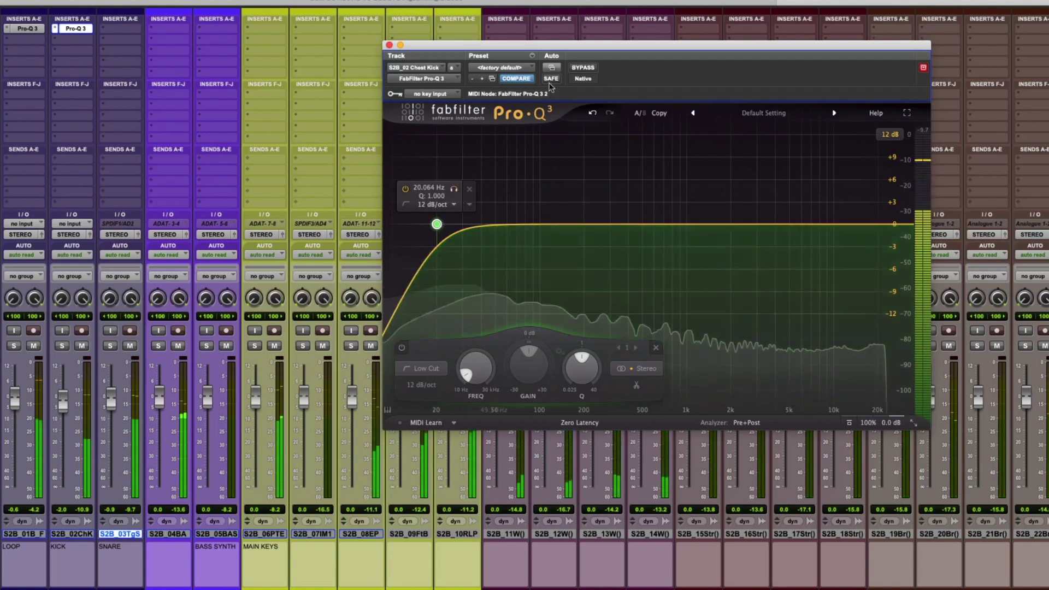
click(588, 71)
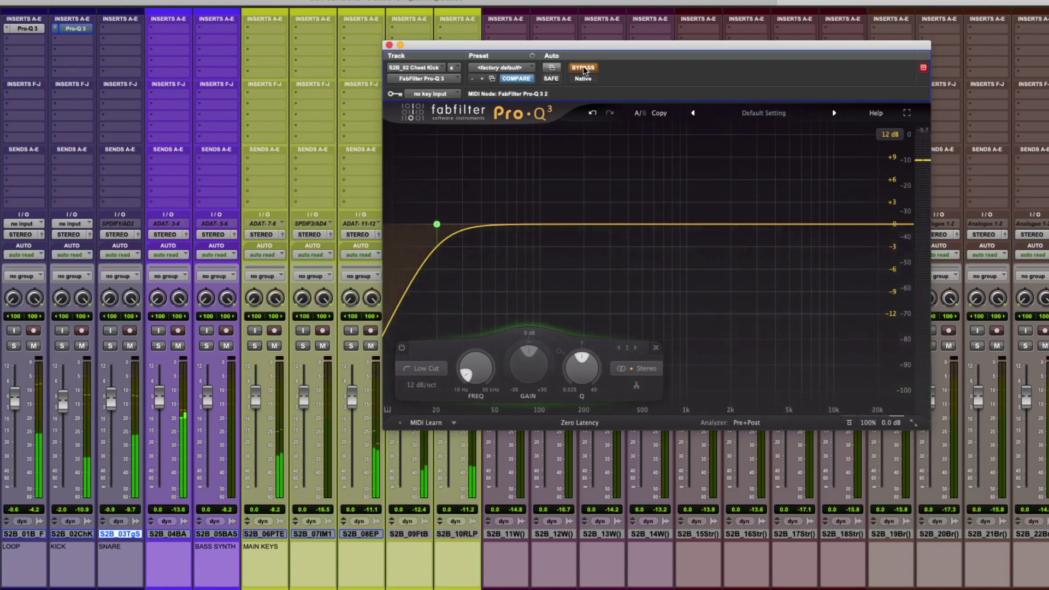
click(584, 69)
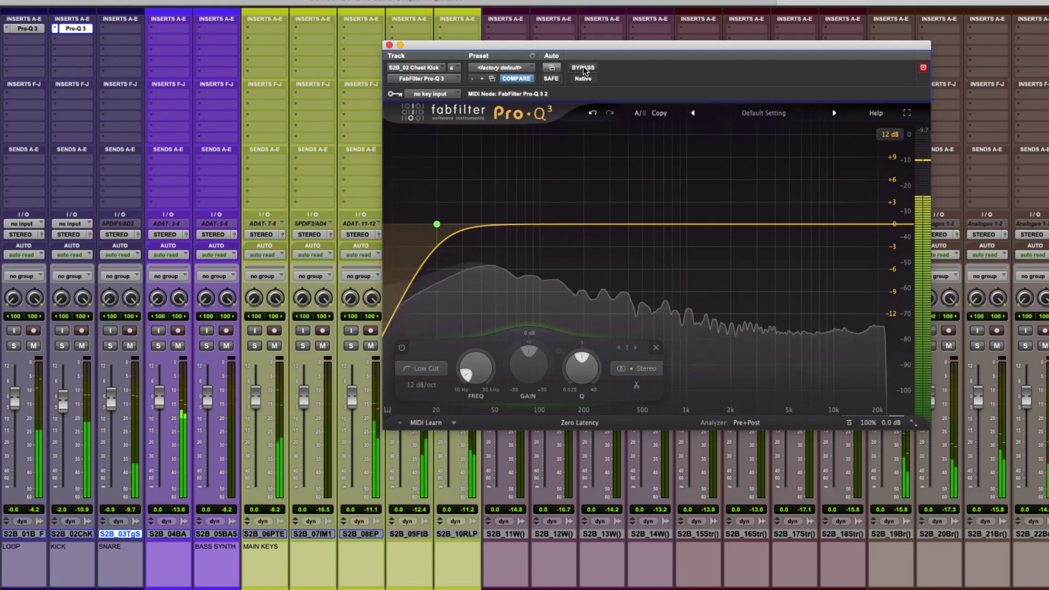
click(389, 45)
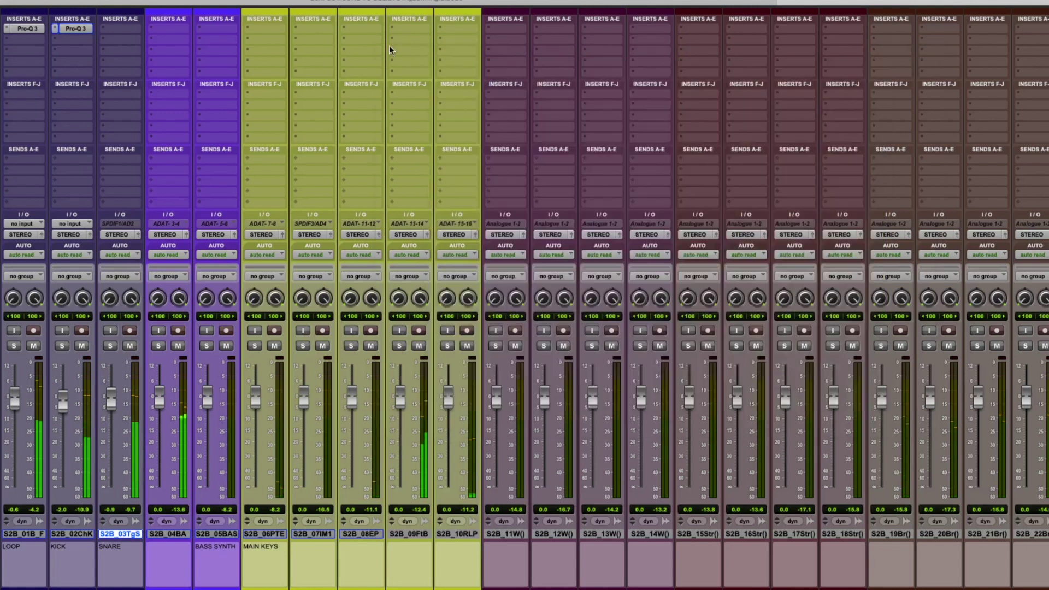
Solo the kick track and insert a stereo UAD Neve 1073 Legacy in its second insert slot.
click(64, 346)
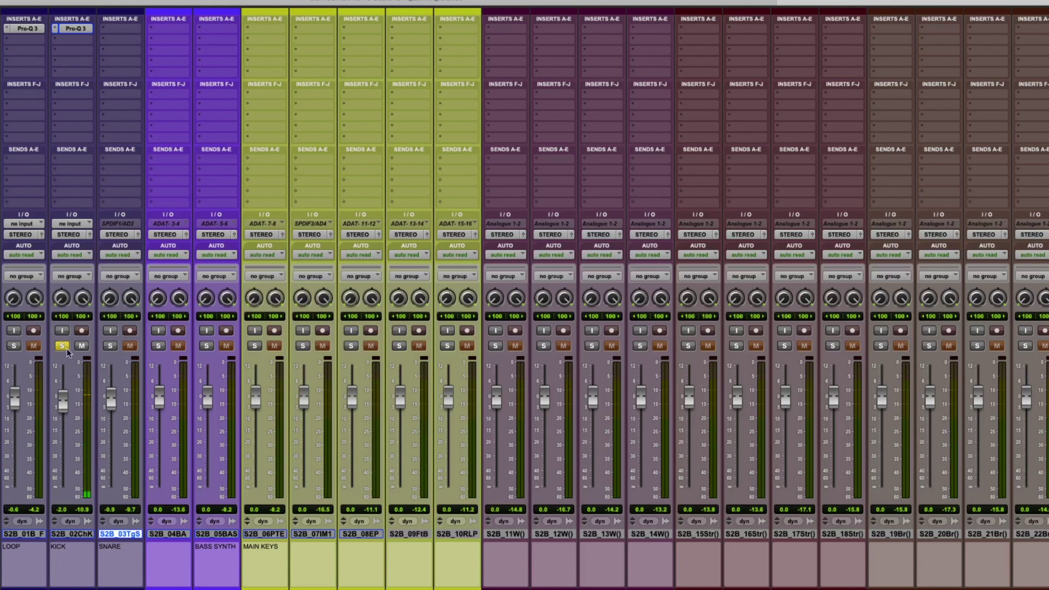
click(68, 39)
mouse_move(92, 39)
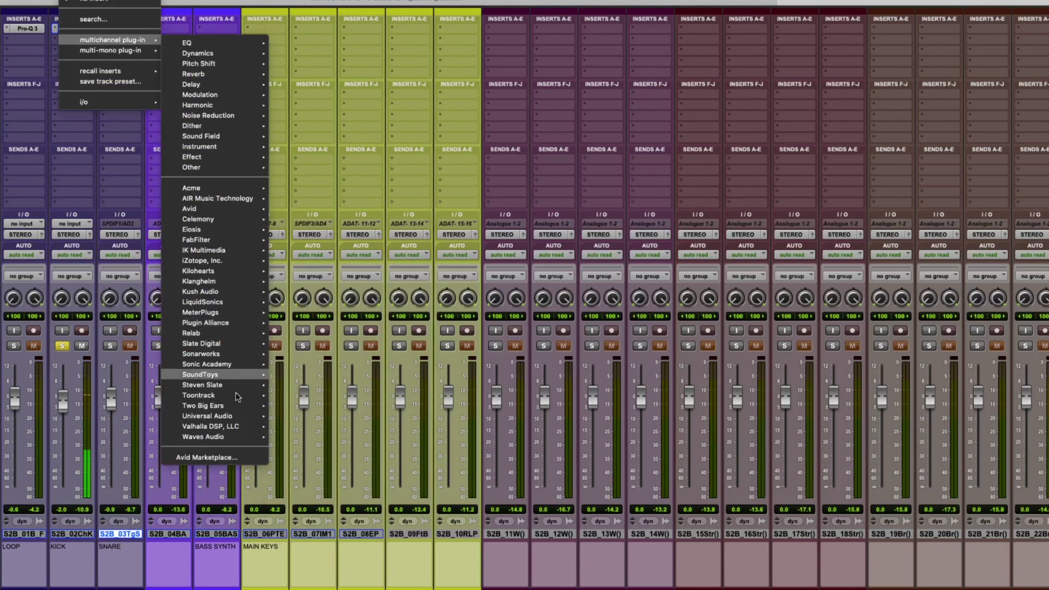
mouse_move(240, 415)
scroll(352, 413, down, 15)
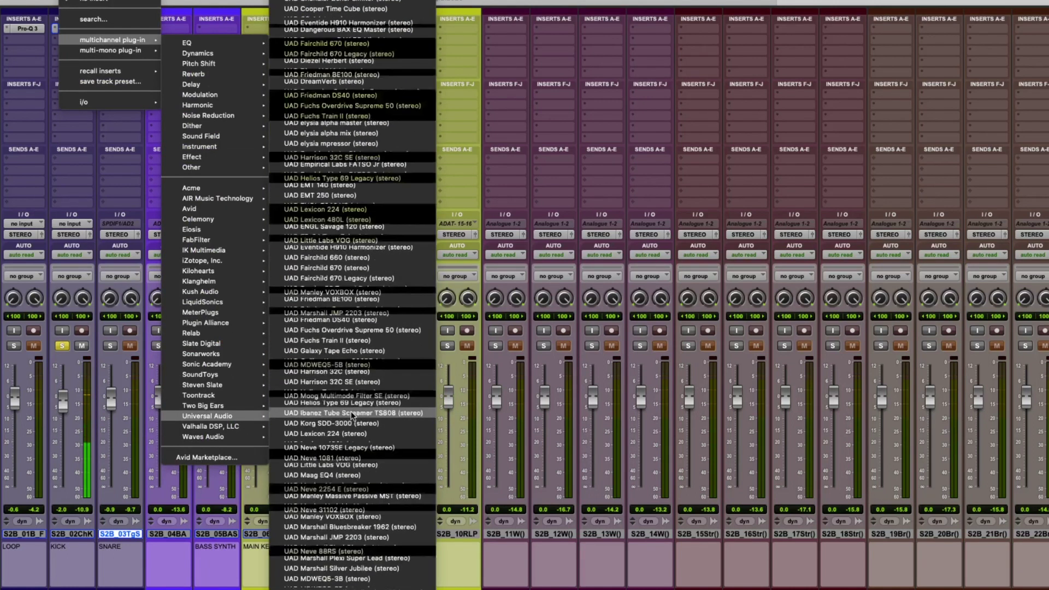
scroll(351, 411, up, 5)
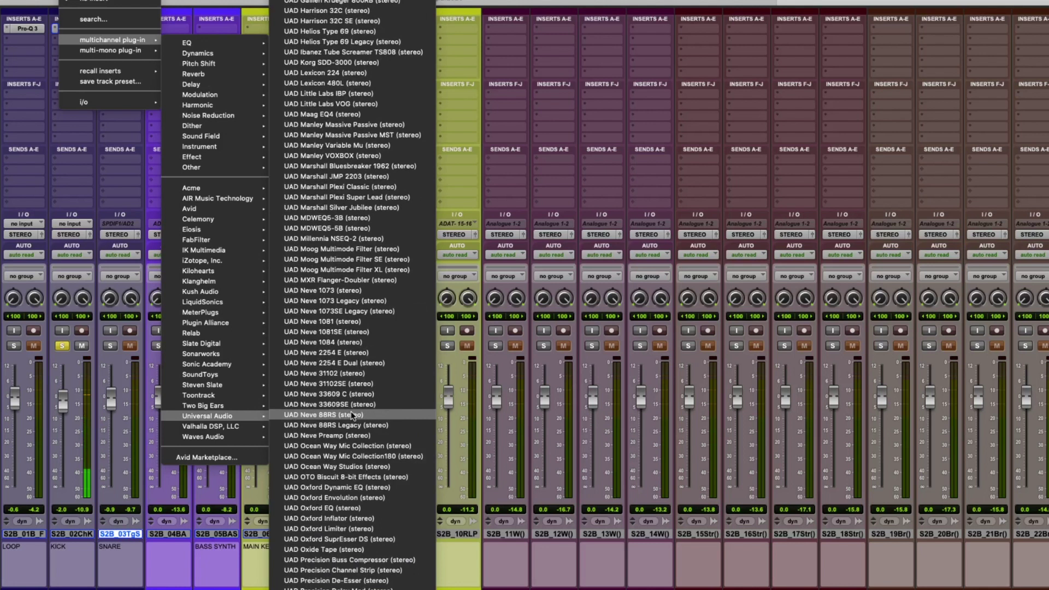
click(368, 300)
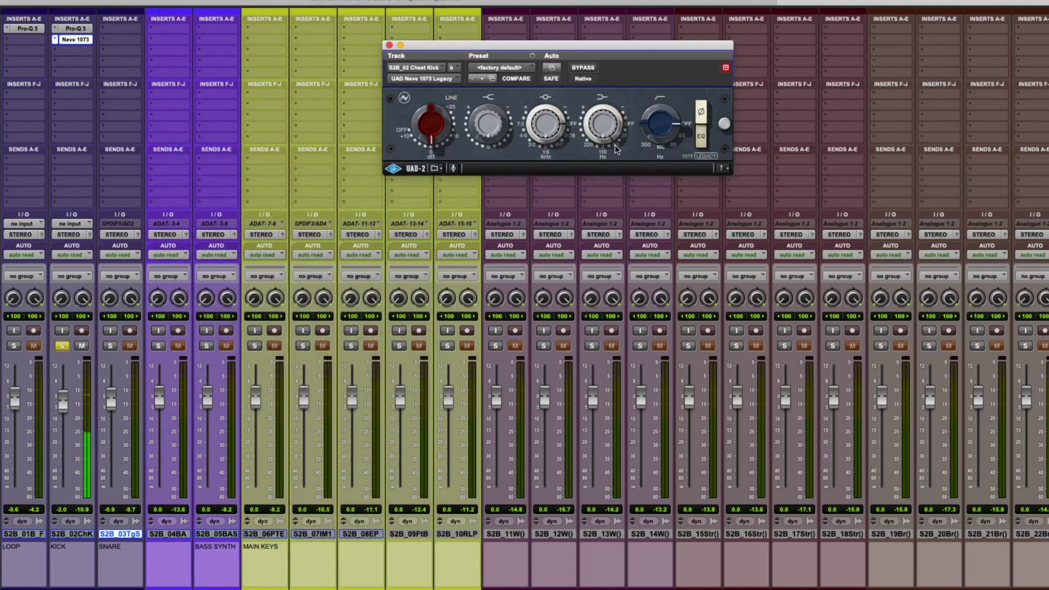
Boost the kick's low shelf at 110 Hz on the Neve 1073, compare it with bypass, and close the plug-in.
drag(614, 146, 599, 127)
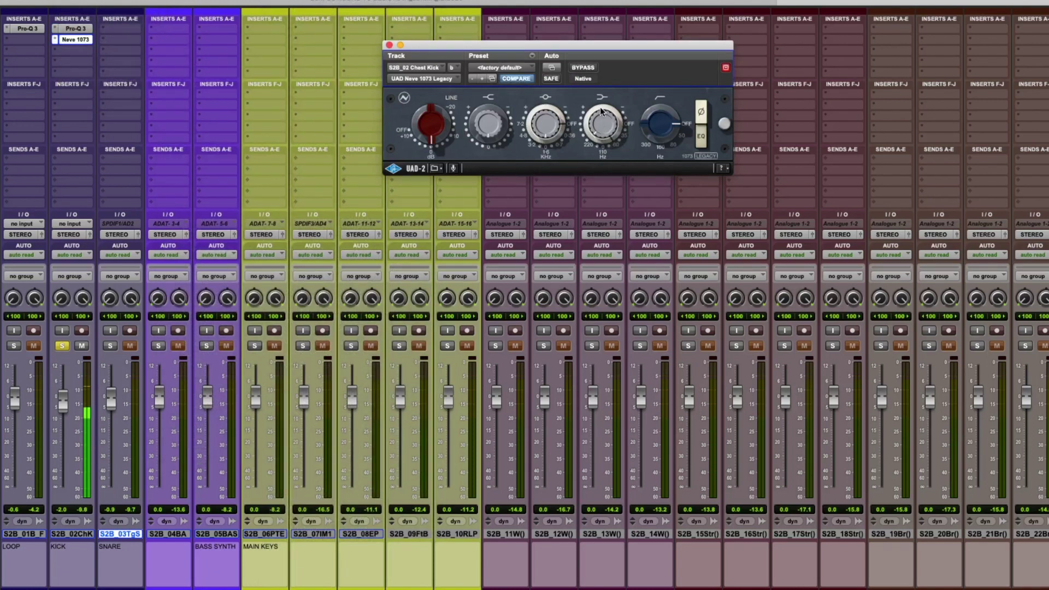
click(583, 68)
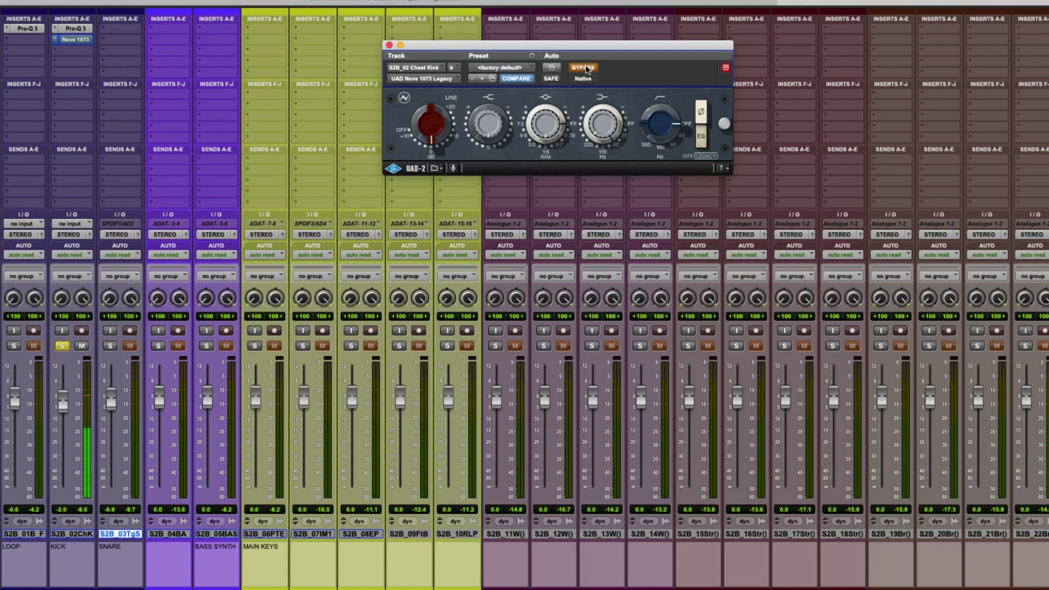
click(583, 67)
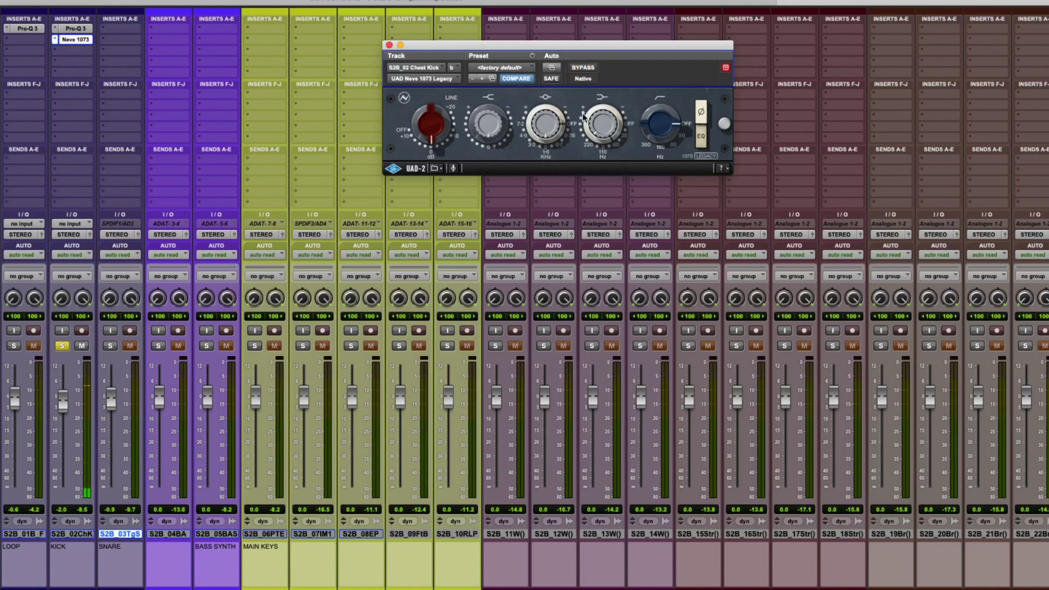
click(389, 45)
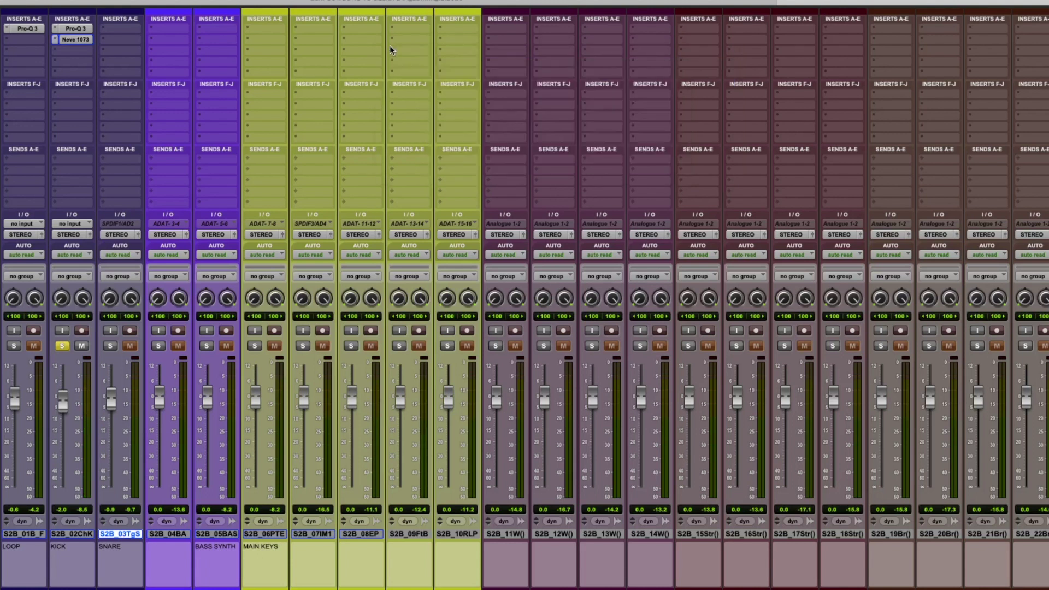
Unsolo the kick and bypass its Neve 1073 while the full mix plays.
click(62, 346)
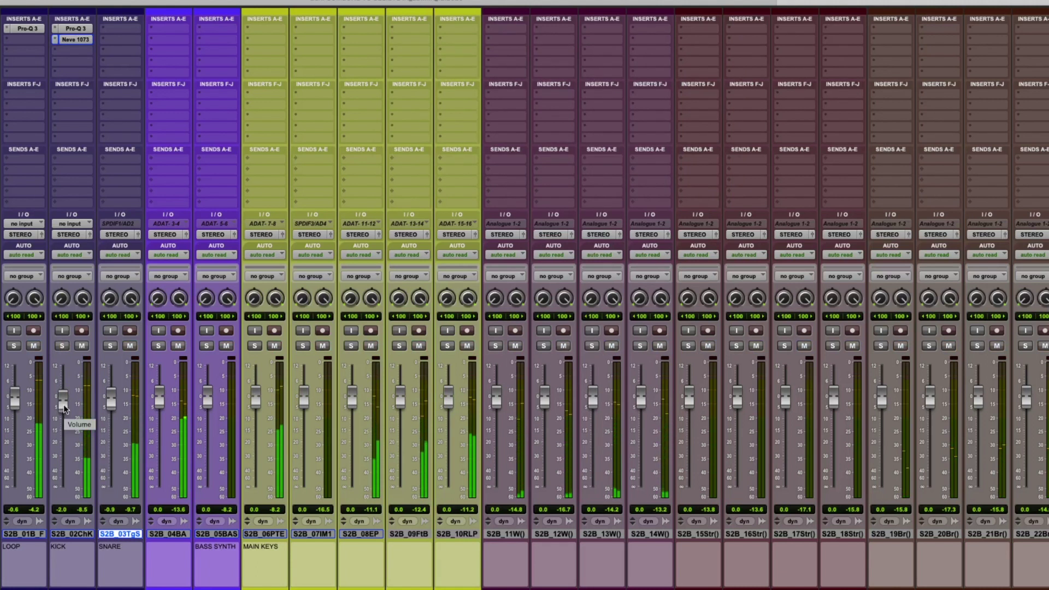
super+click(73, 40)
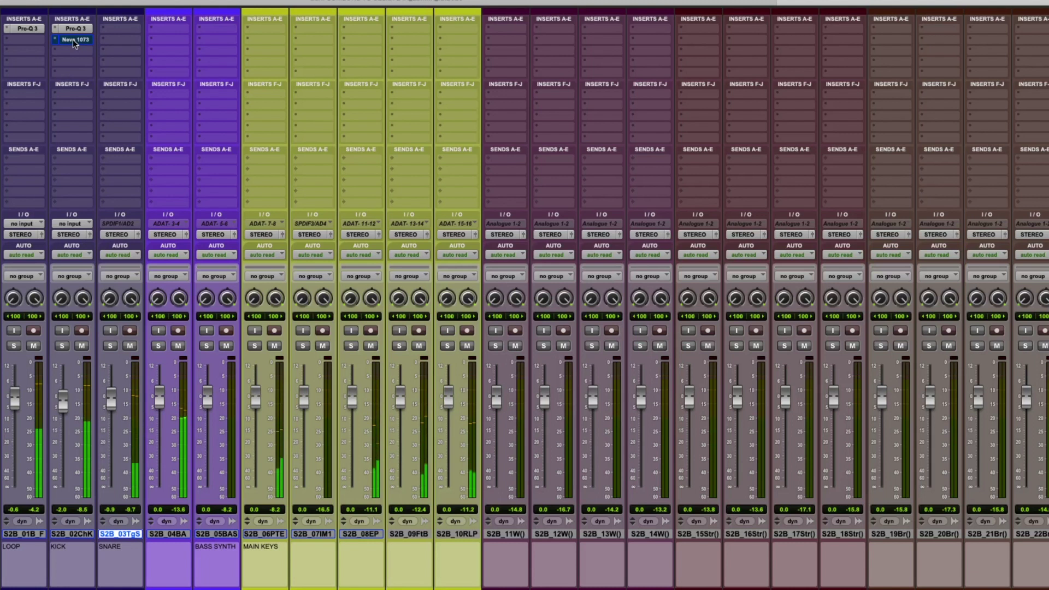
key(super+space)
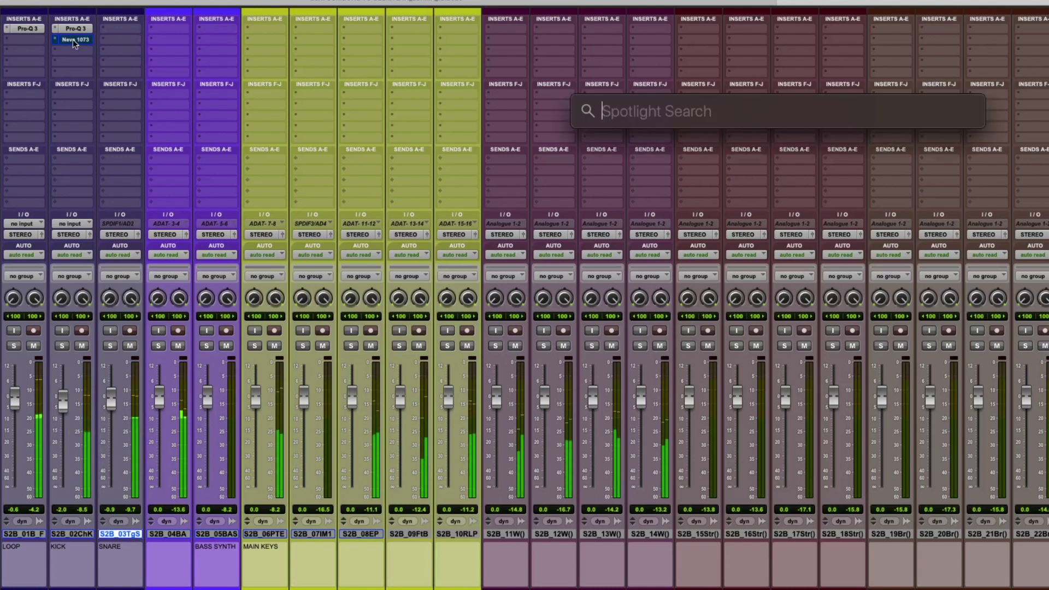
click(246, 145)
click(244, 143)
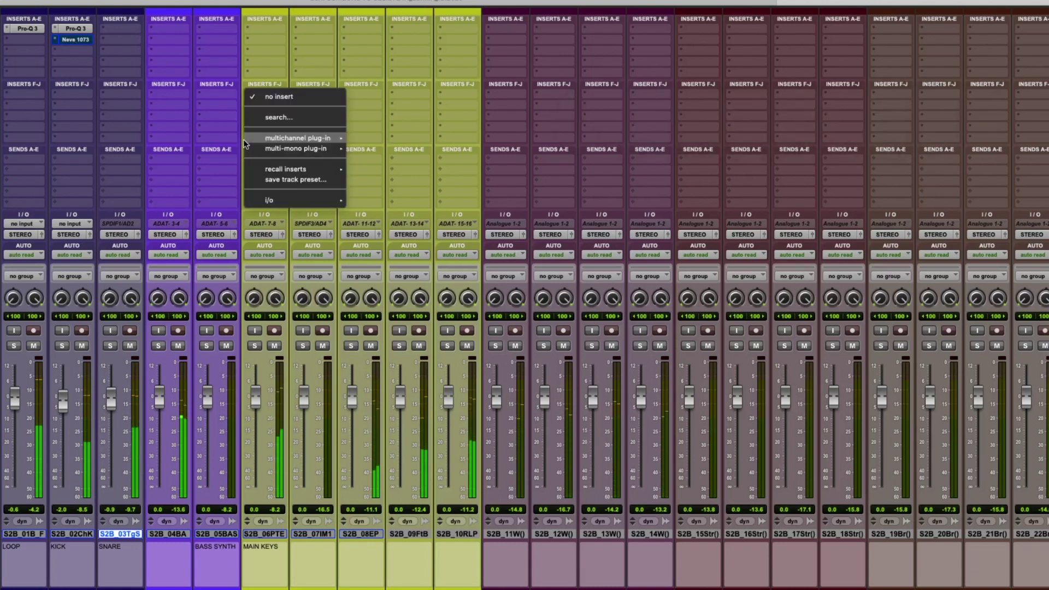
click(241, 140)
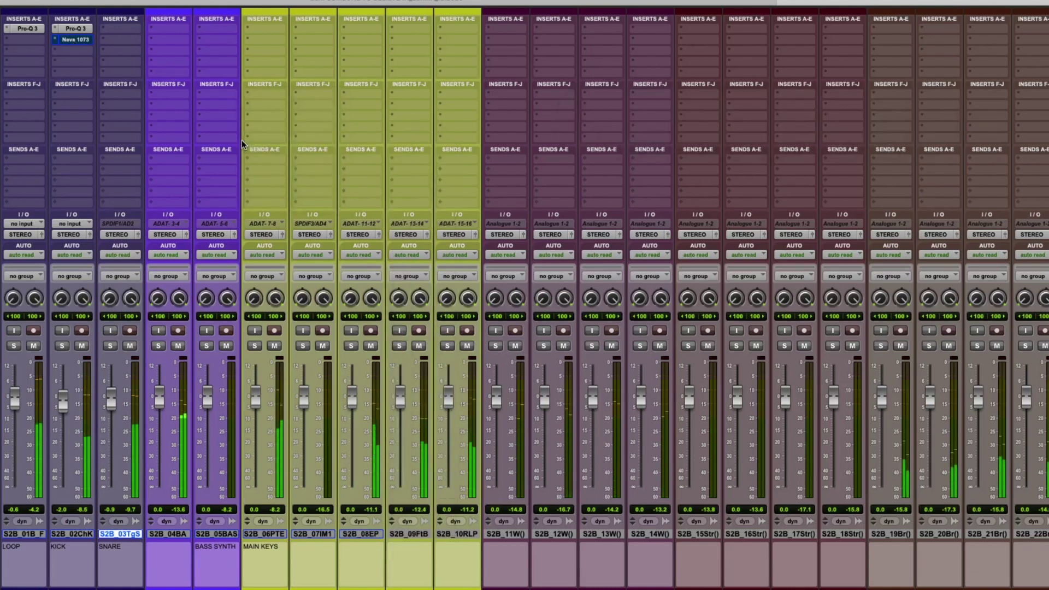
Reopen the kick's Neve 1073, play the mix, reactivate the bypassed EQ for comparison, and close the plug-in.
click(74, 39)
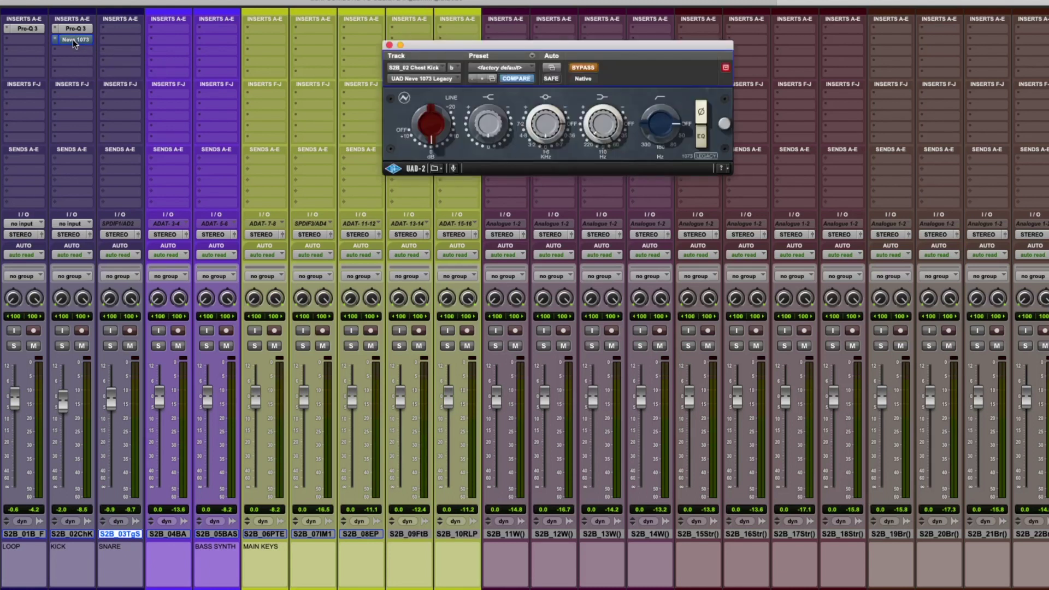
key(space)
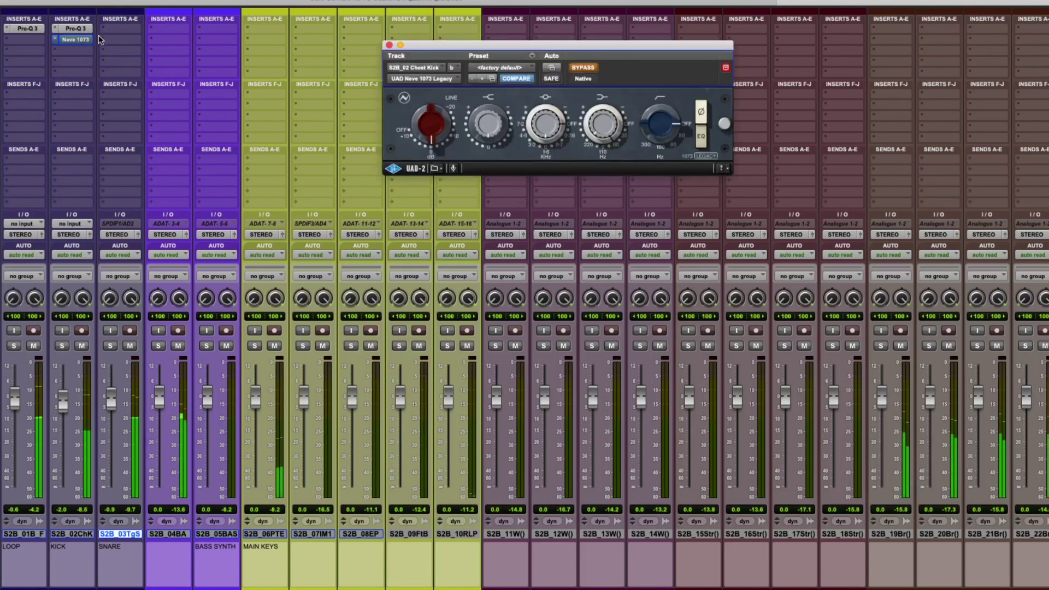
click(583, 68)
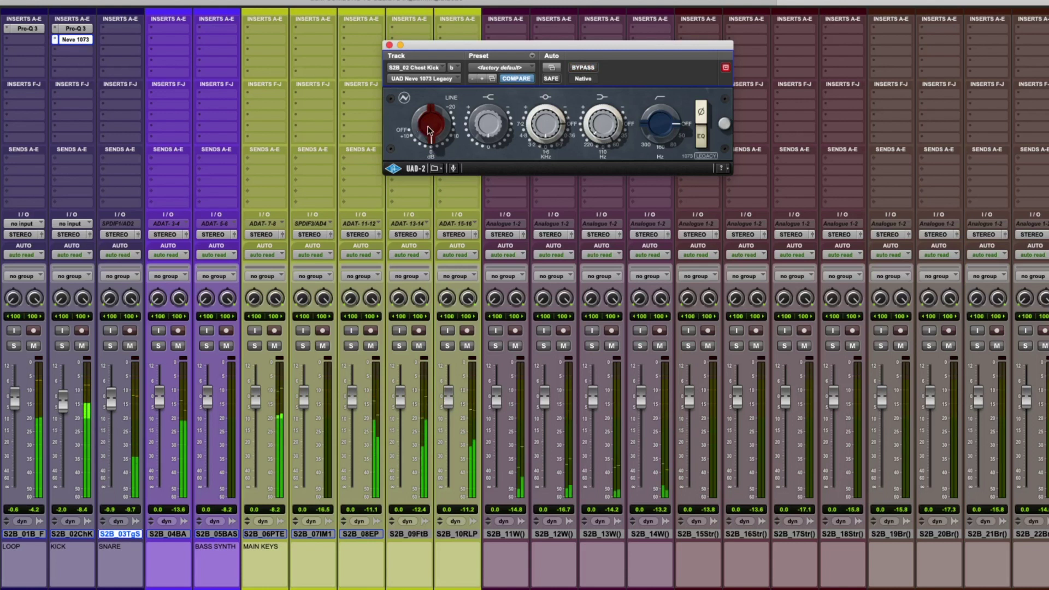
click(388, 46)
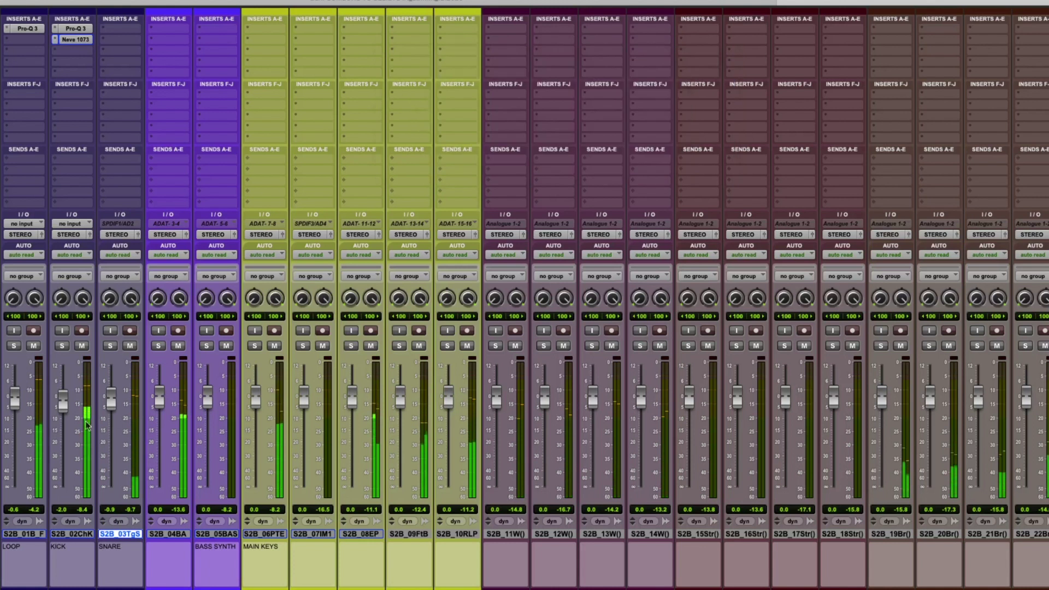
Lower the kick fader to -4.1 dB, balancing it in the full mix and against the soloed loop, and clear the solos.
drag(63, 403, 64, 406)
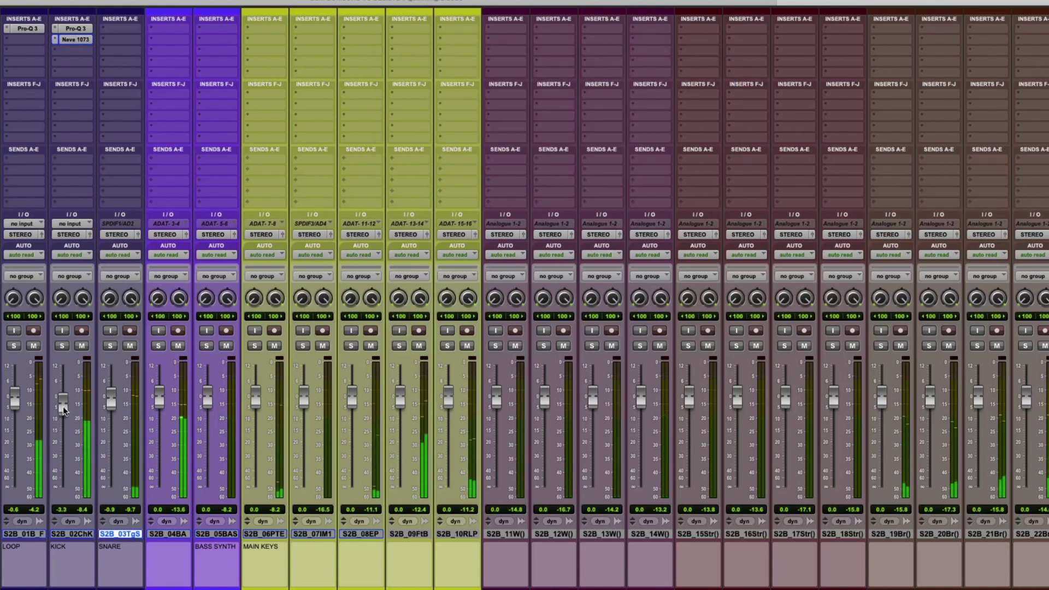
mouse_move(63, 405)
mouse_down()
mouse_move(64, 419)
mouse_move(64, 408)
mouse_up()
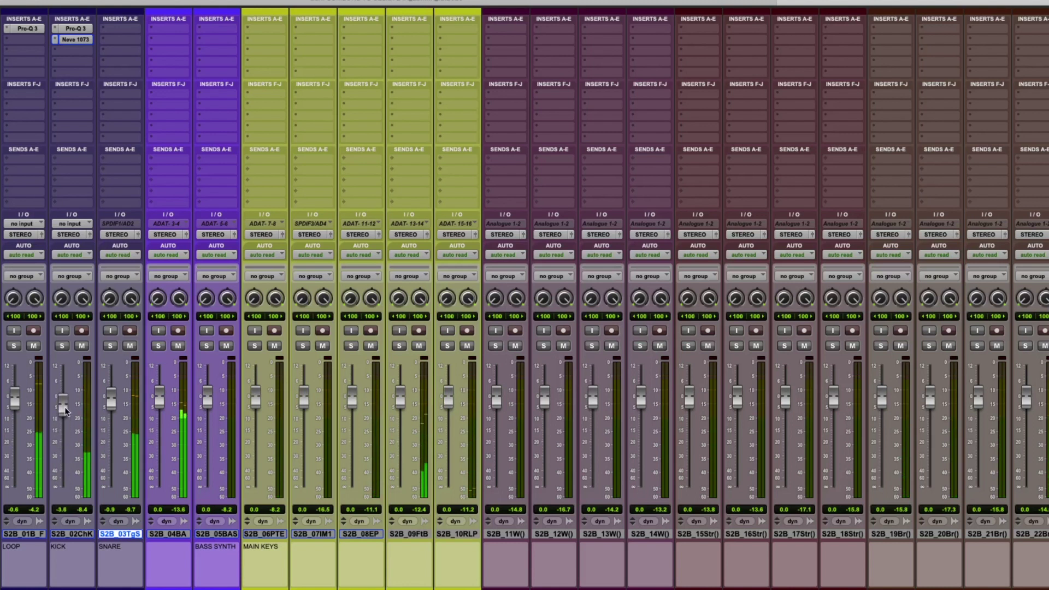
drag(65, 408, 65, 405)
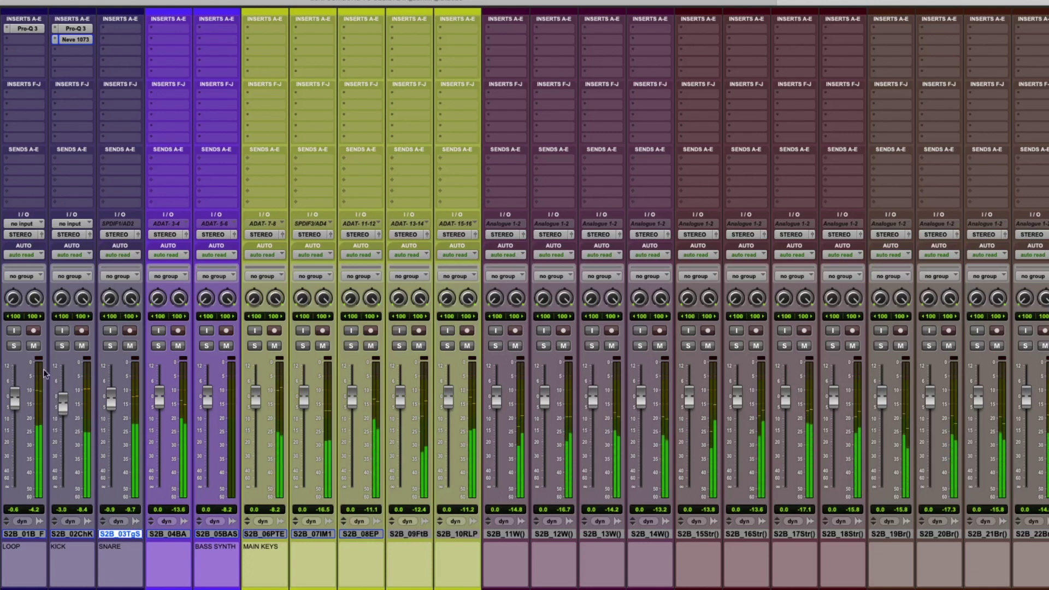
click(14, 346)
click(62, 346)
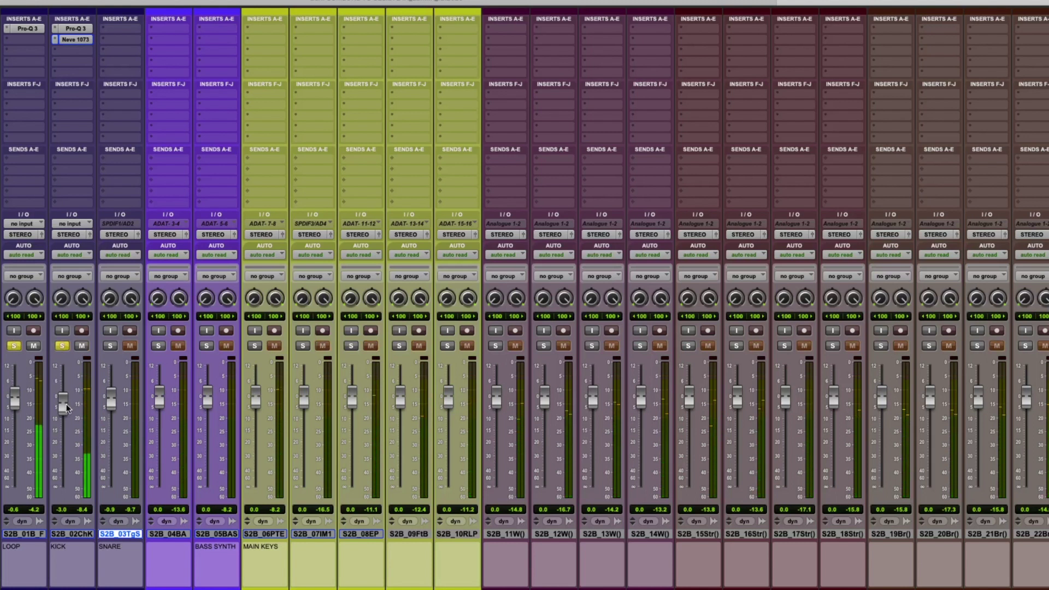
mouse_move(66, 407)
mouse_down()
mouse_move(63, 426)
mouse_move(62, 406)
mouse_up()
alt+click(64, 346)
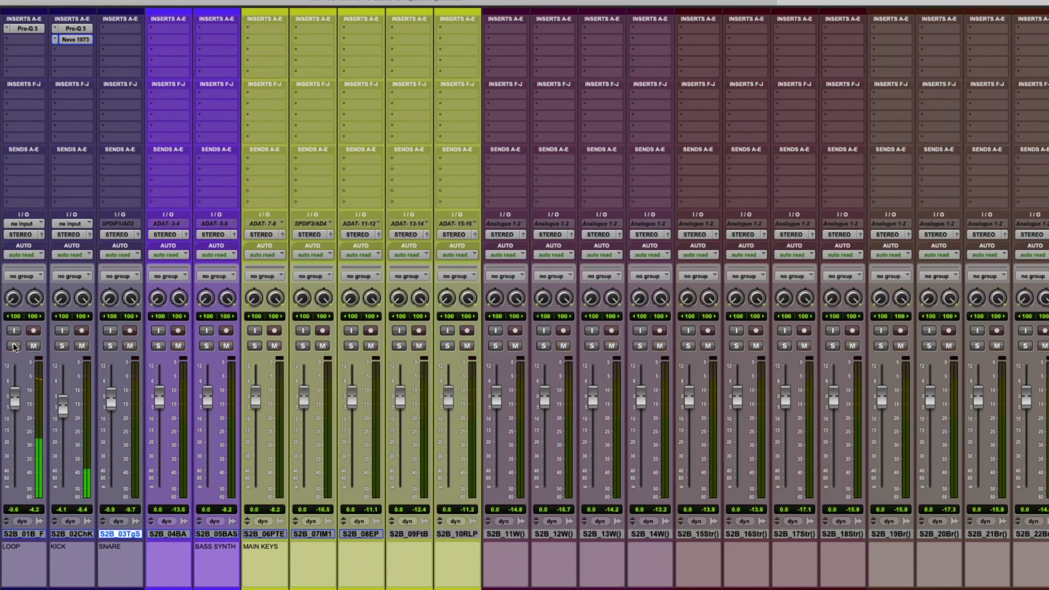
Solo the main keys, loop and kick, and insert a stereo FabFilter Pro-Q 3 in the main keys' first insert slot.
click(255, 345)
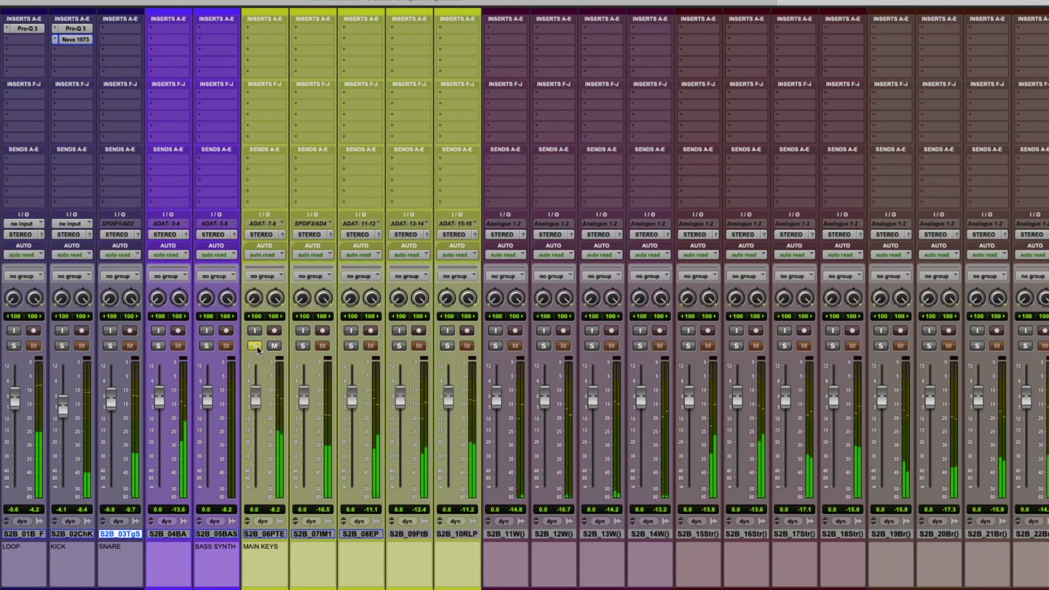
click(14, 345)
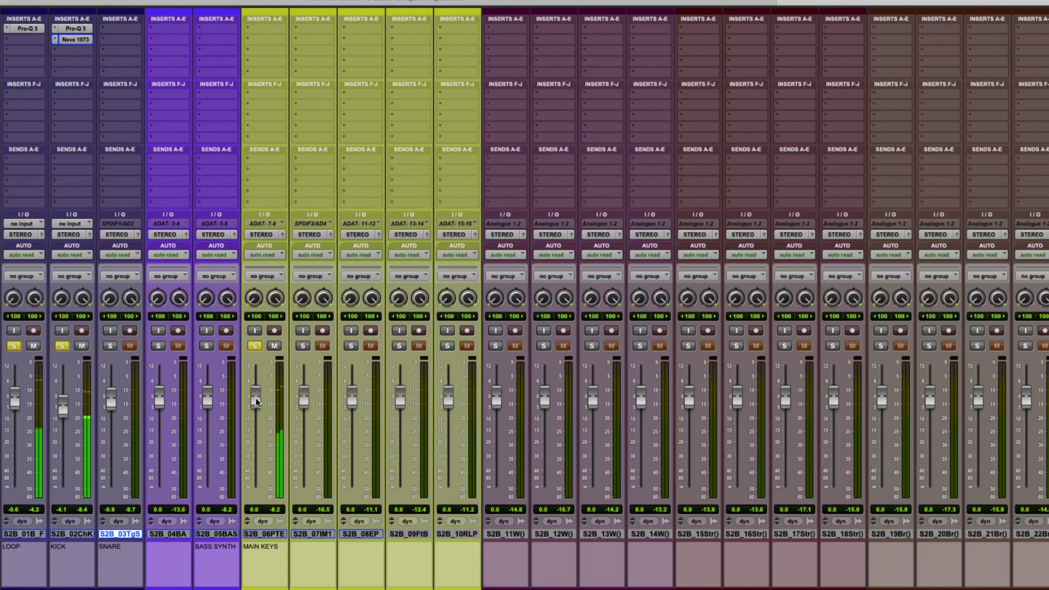
click(264, 28)
mouse_move(283, 28)
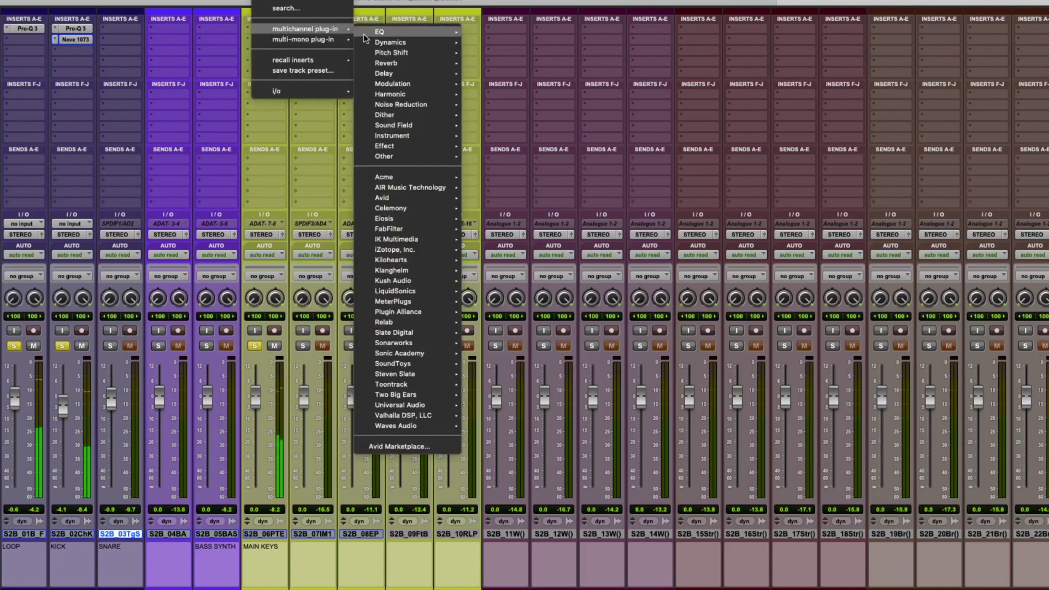
mouse_move(424, 230)
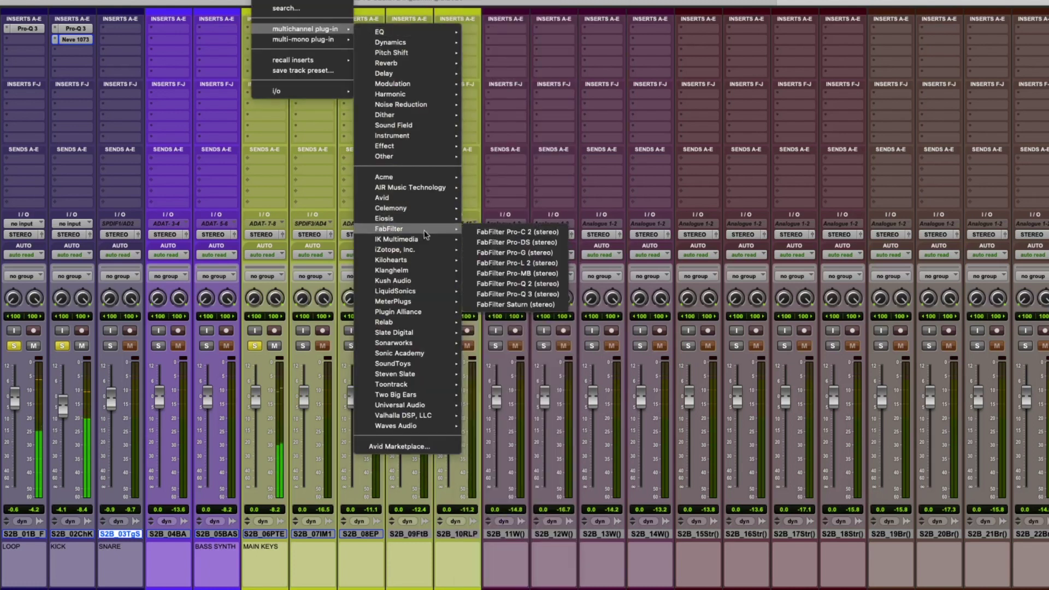
click(527, 290)
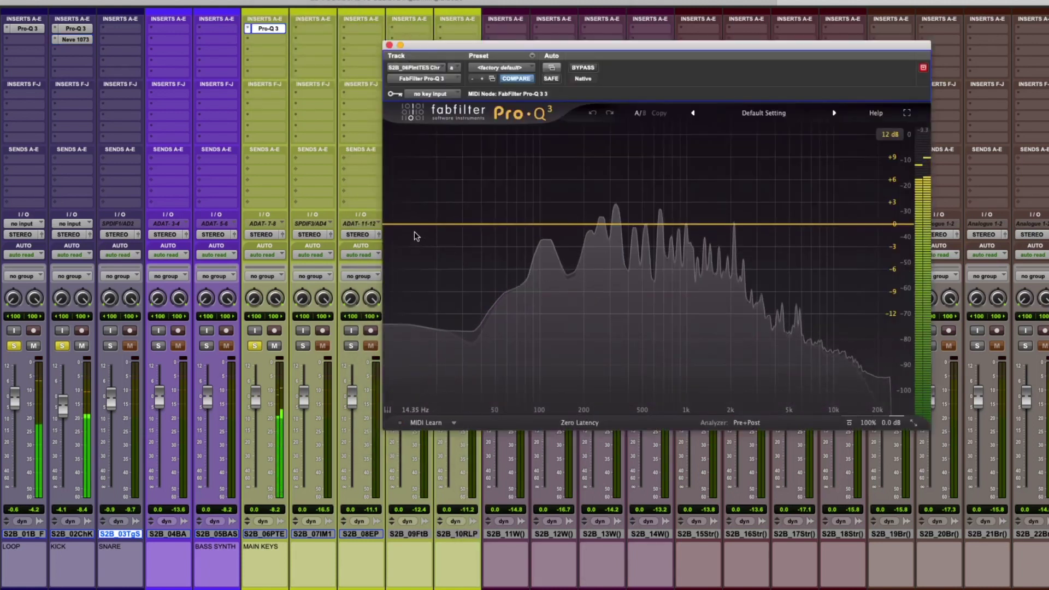
Add a 12 dB/oct low cut at about 48 Hz to the main keys, compare it with bypass, and close the EQ.
drag(388, 228, 488, 225)
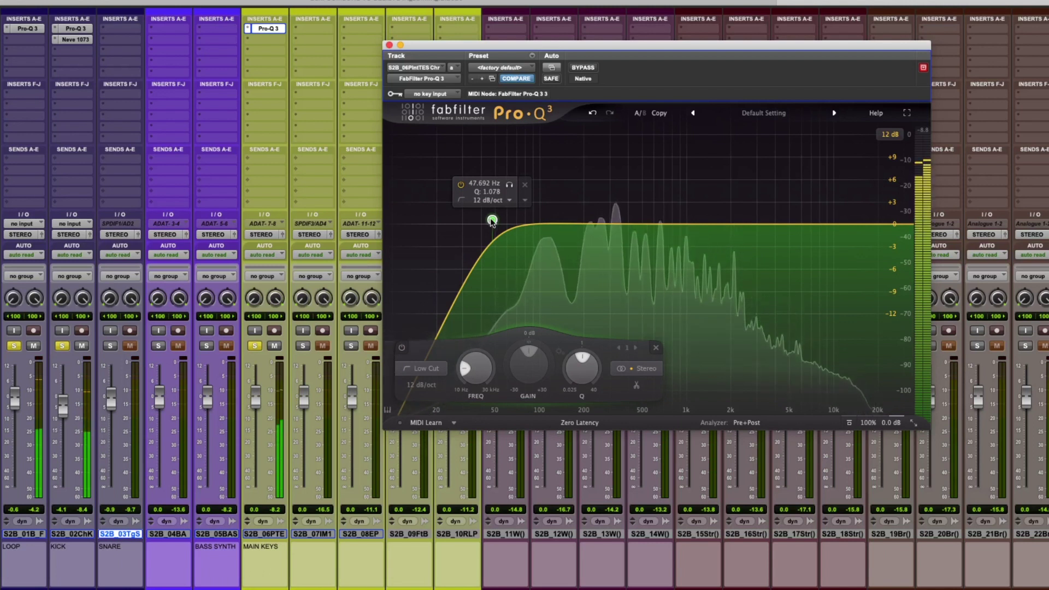
click(583, 67)
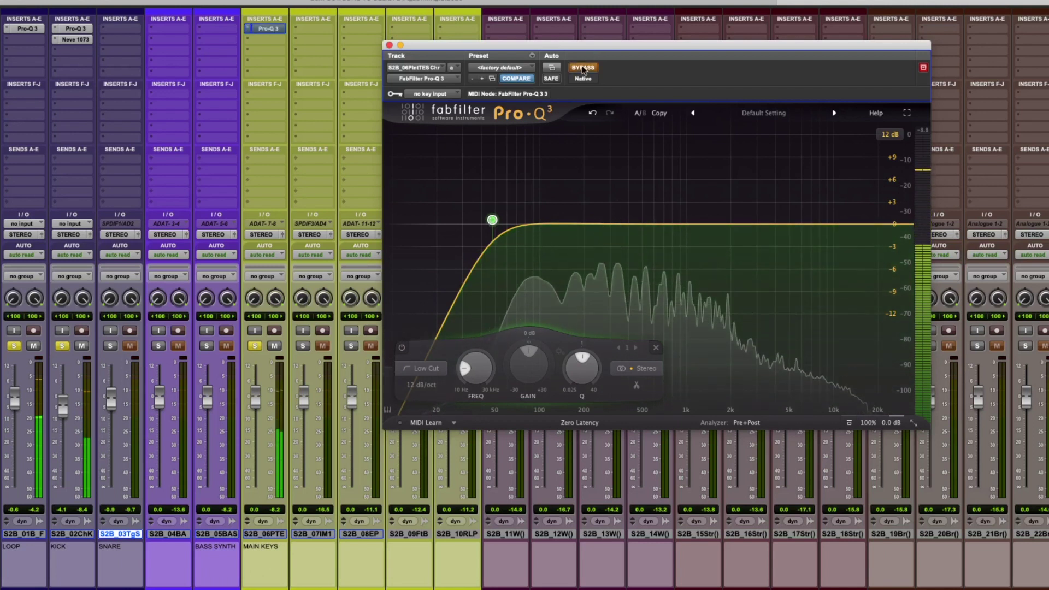
click(583, 68)
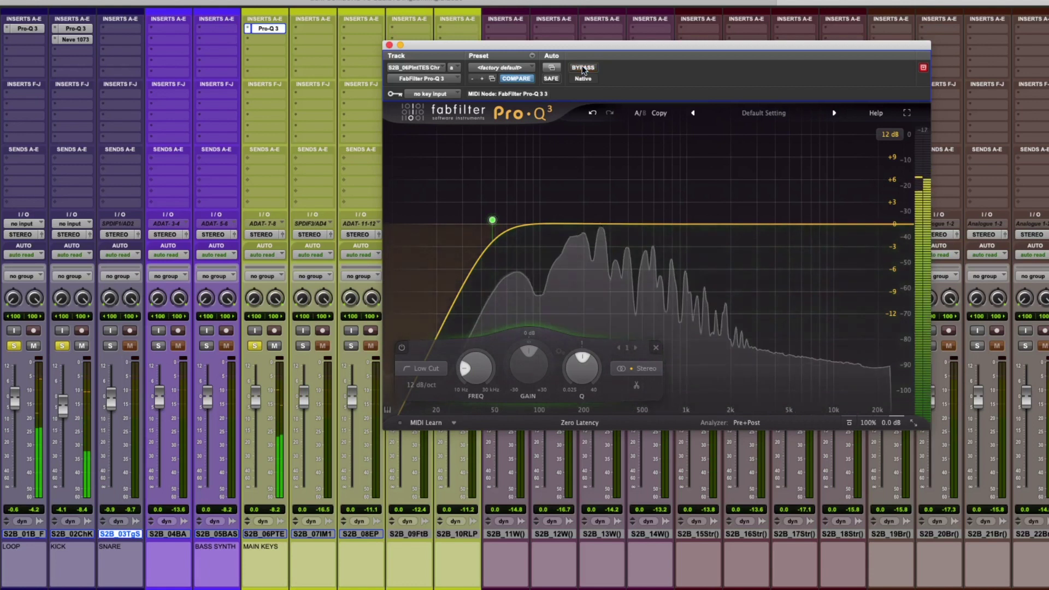
click(389, 45)
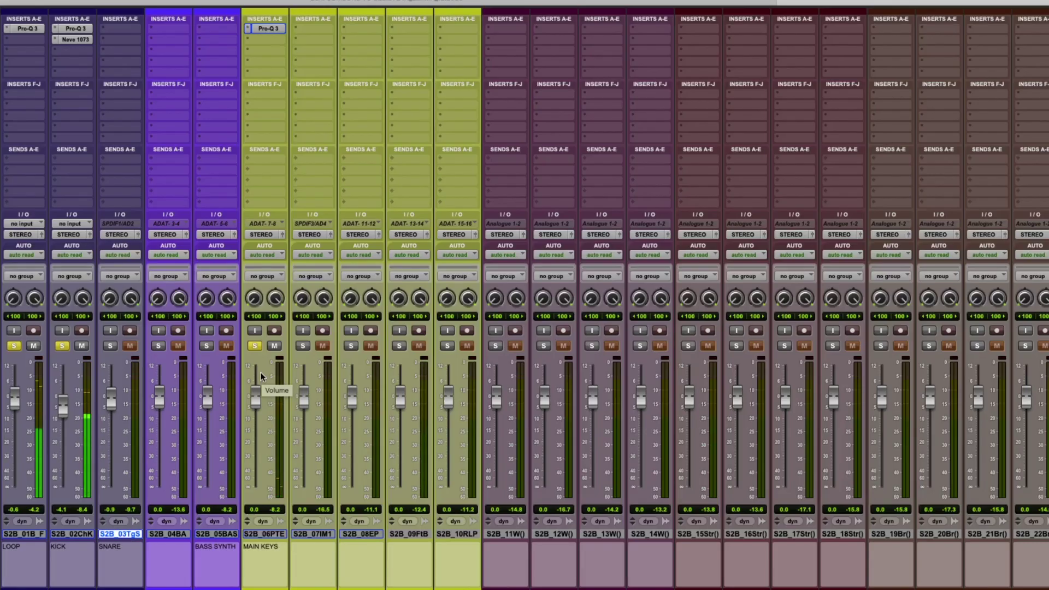
Stop playback, place the edit cursor at 0:44.032 in the Edit window, and return to the Mix window.
key(super+equal)
key(space)
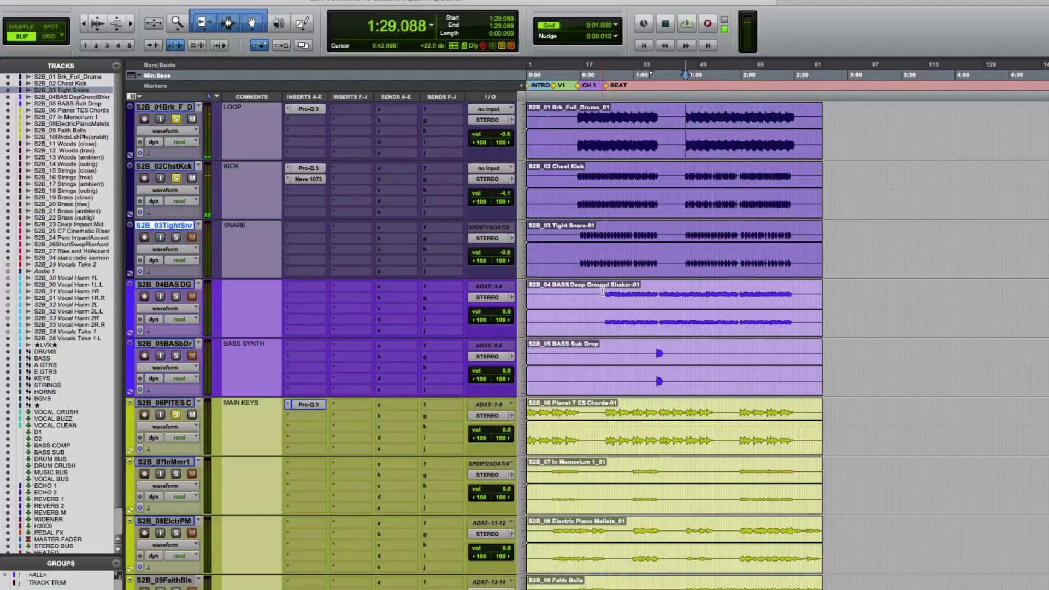
click(605, 293)
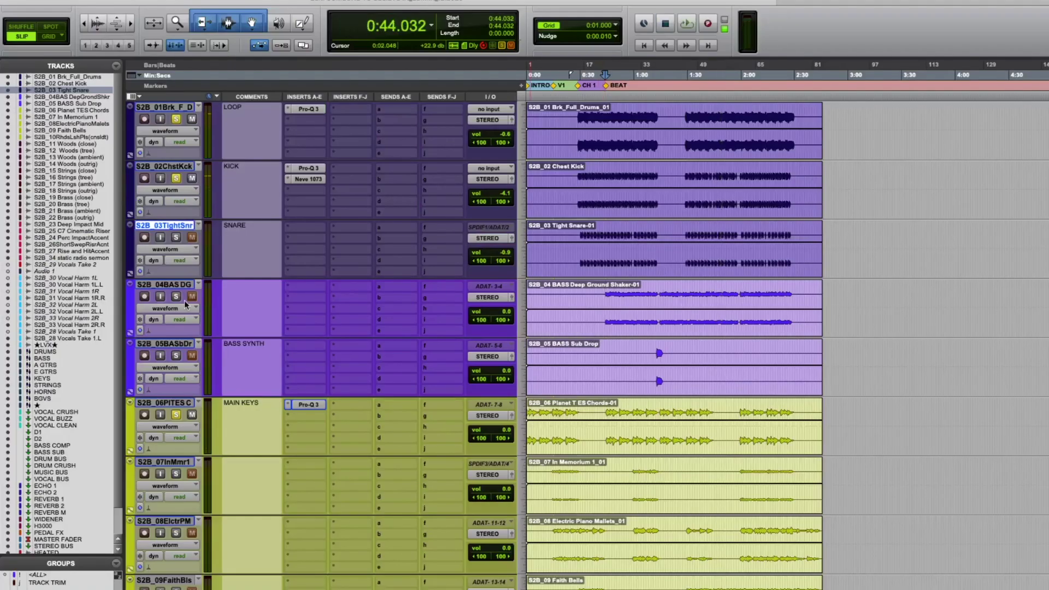
key(super+equal)
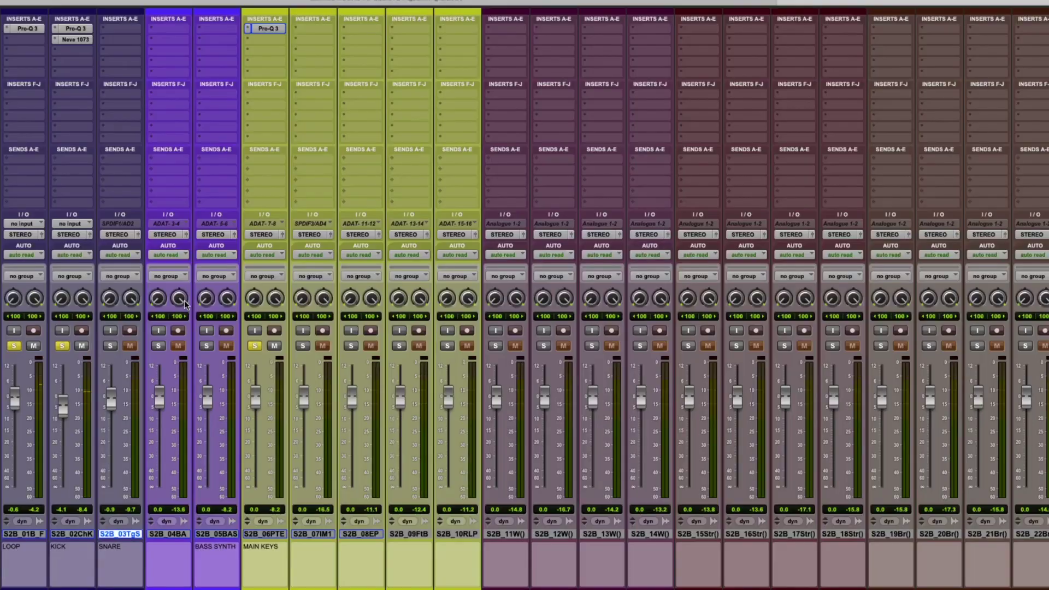
Add the BASS Deep Ground Shaker track to the soloed tracks, check the loop's Pro-Q 3 curve, and start playback.
click(159, 345)
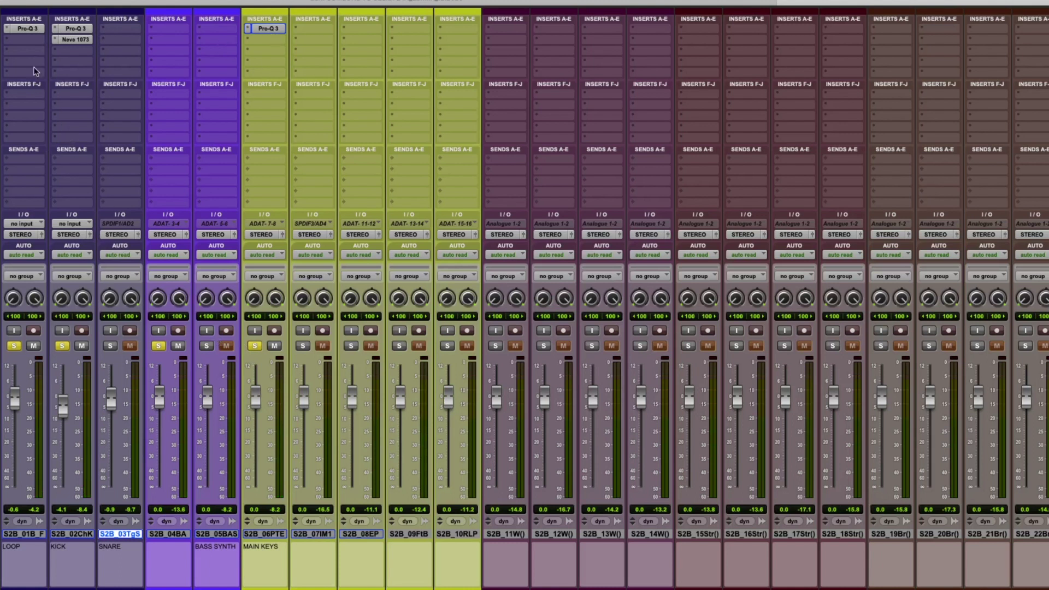
click(24, 30)
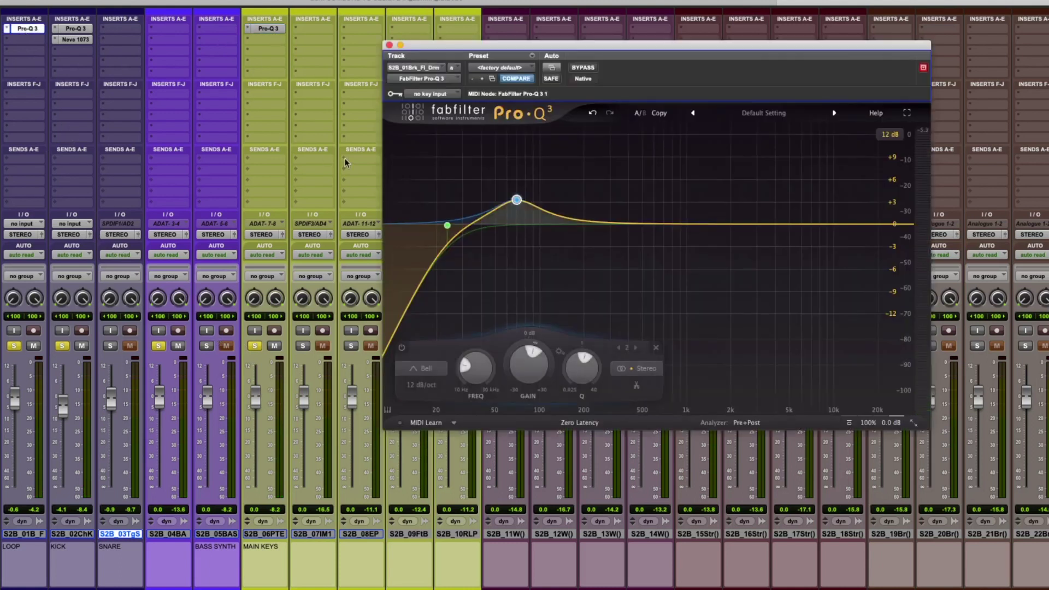
click(389, 45)
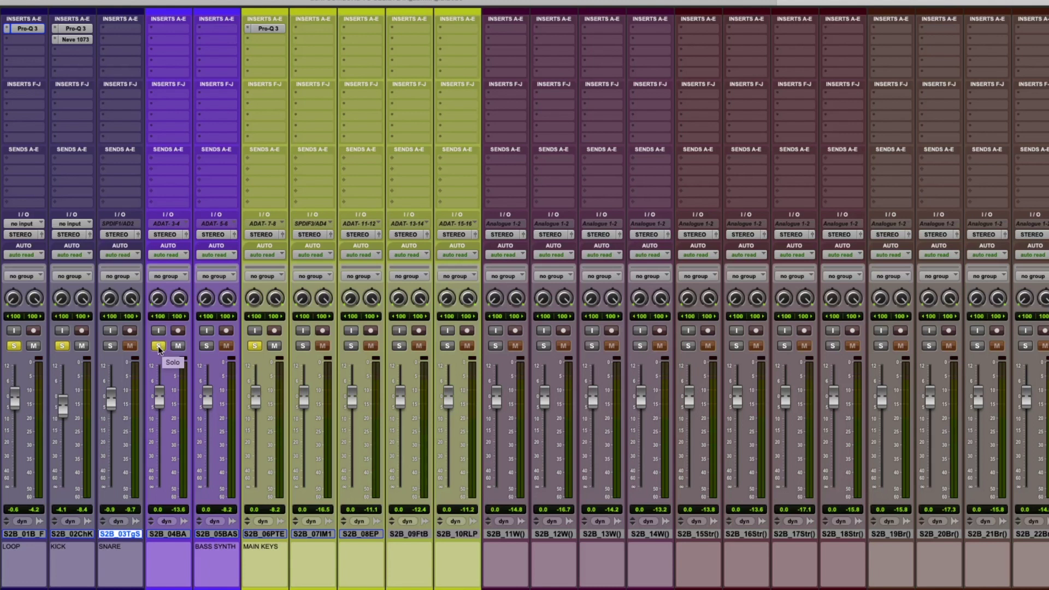
key(space)
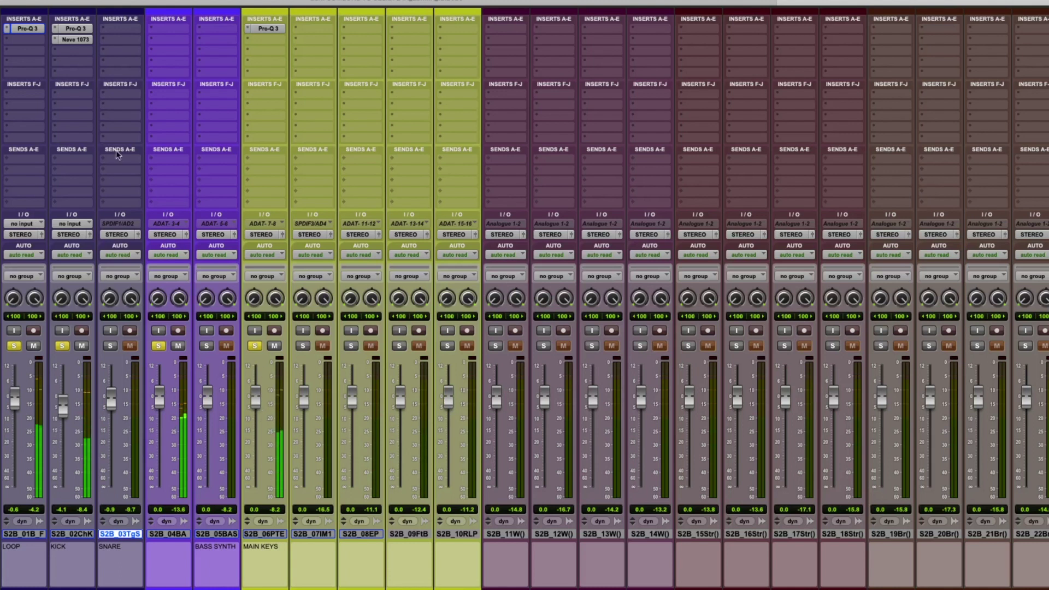
Switch the loop track's Pro-Q 3 from zero latency to Natural Phase processing and close the EQ.
click(26, 28)
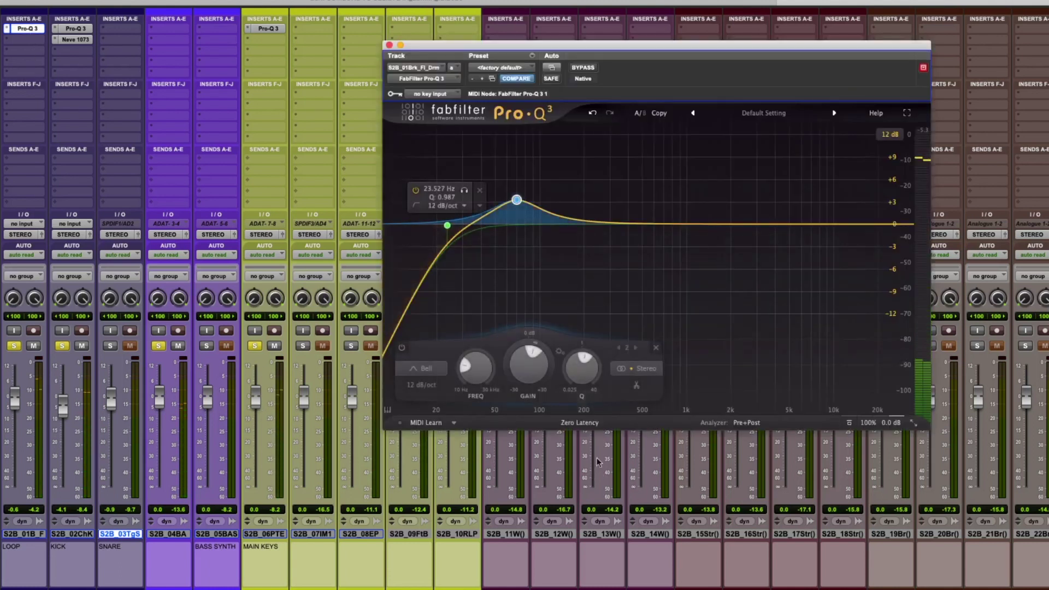
click(580, 423)
click(583, 449)
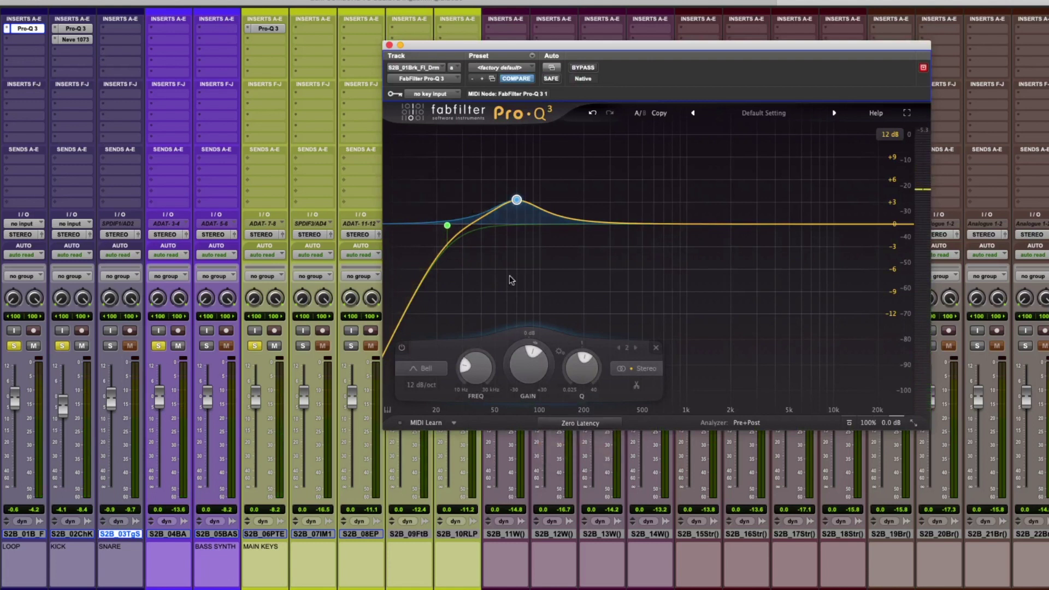
click(389, 45)
Set the kick track's Pro-Q 3 processing mode to Natural Phase and close the EQ.
click(83, 31)
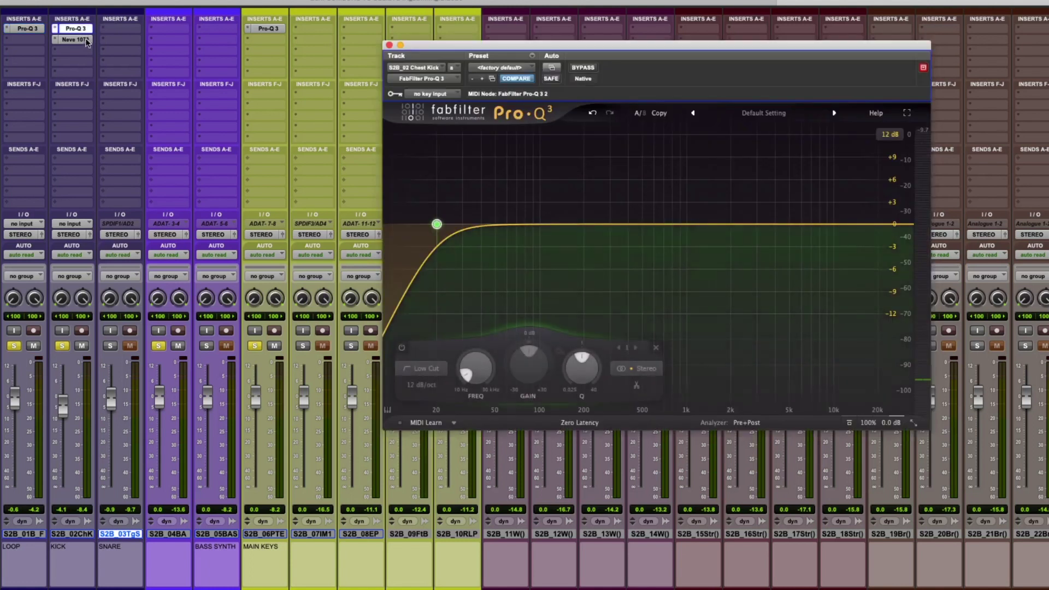
click(580, 423)
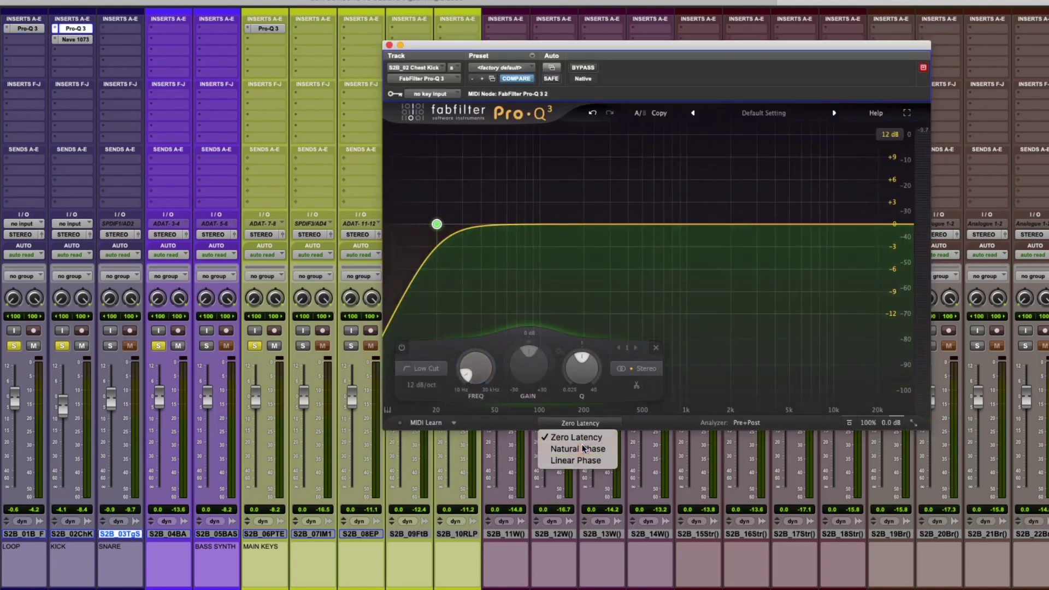
click(583, 448)
click(389, 45)
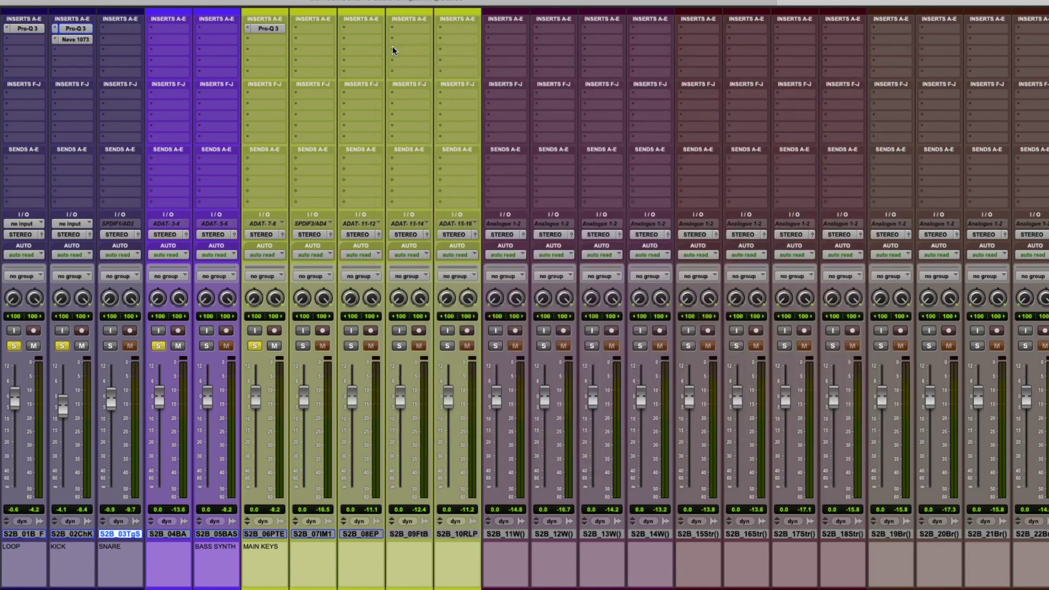
Set the main keys' Pro-Q 3 processing mode to Natural Phase and close the EQ.
click(268, 29)
click(598, 424)
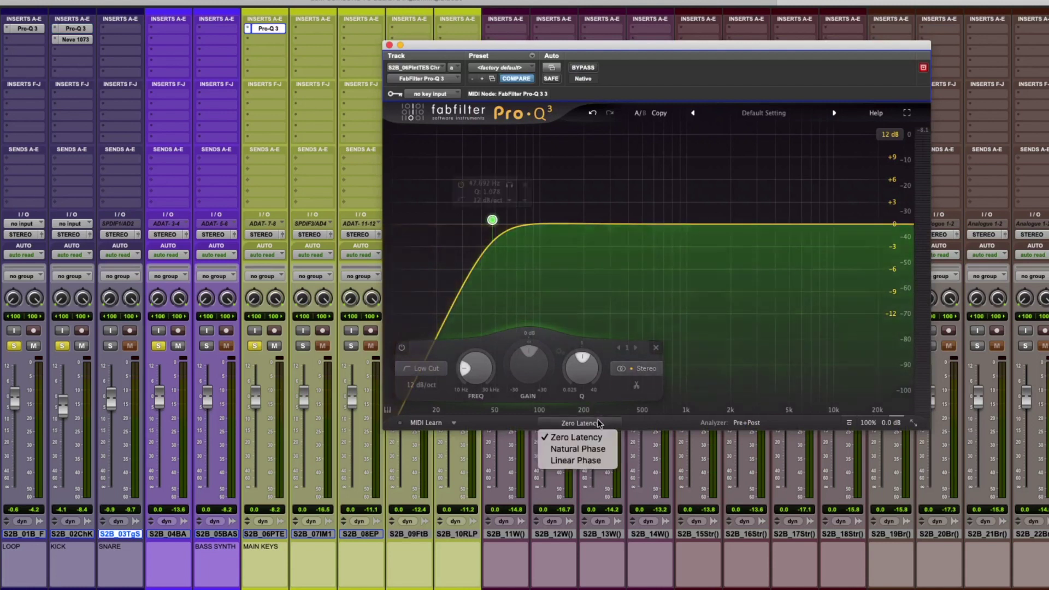
click(601, 450)
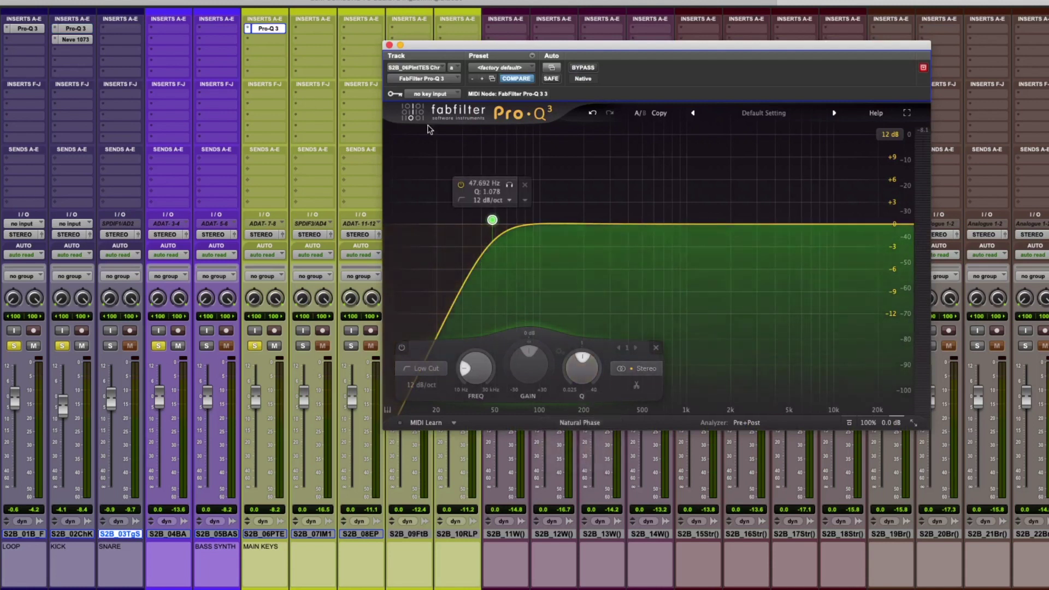
click(389, 45)
During playback, add the snare to the soloed tracks and set its fader to -0.6 dB.
key(space)
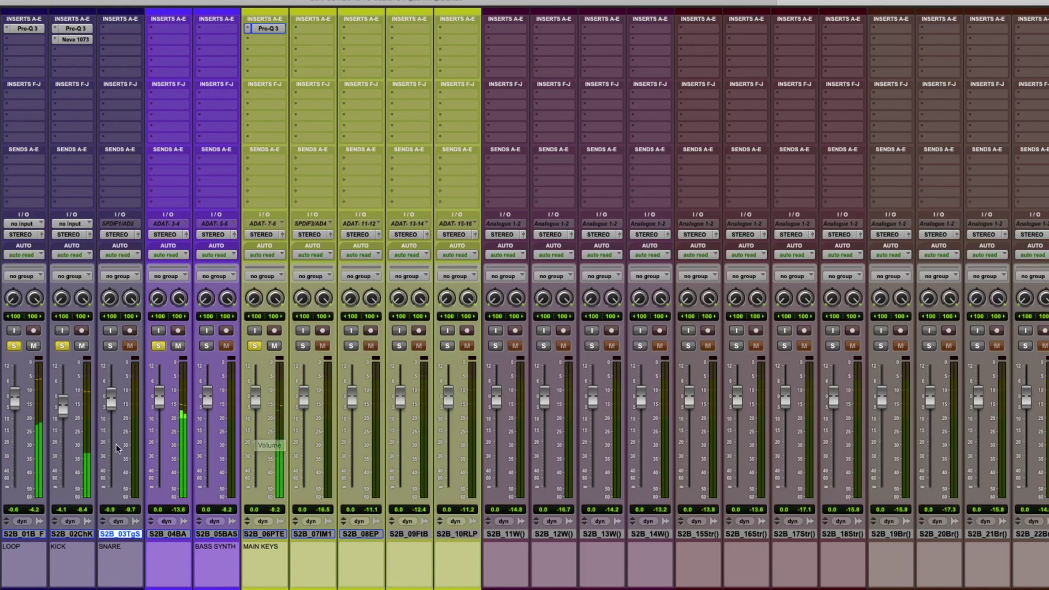
key(super+equal)
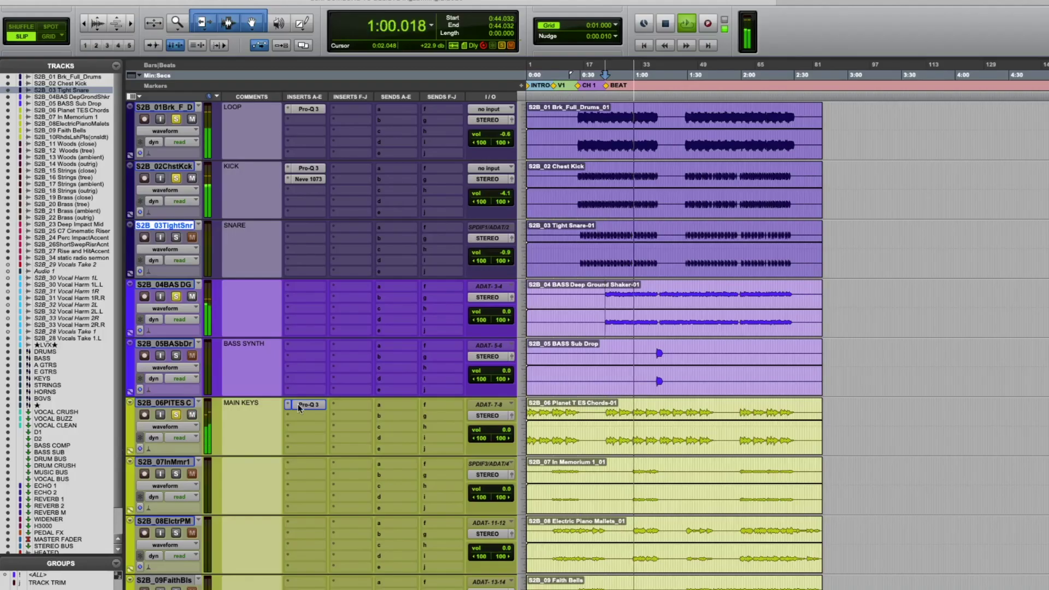
key(super+equal)
click(110, 346)
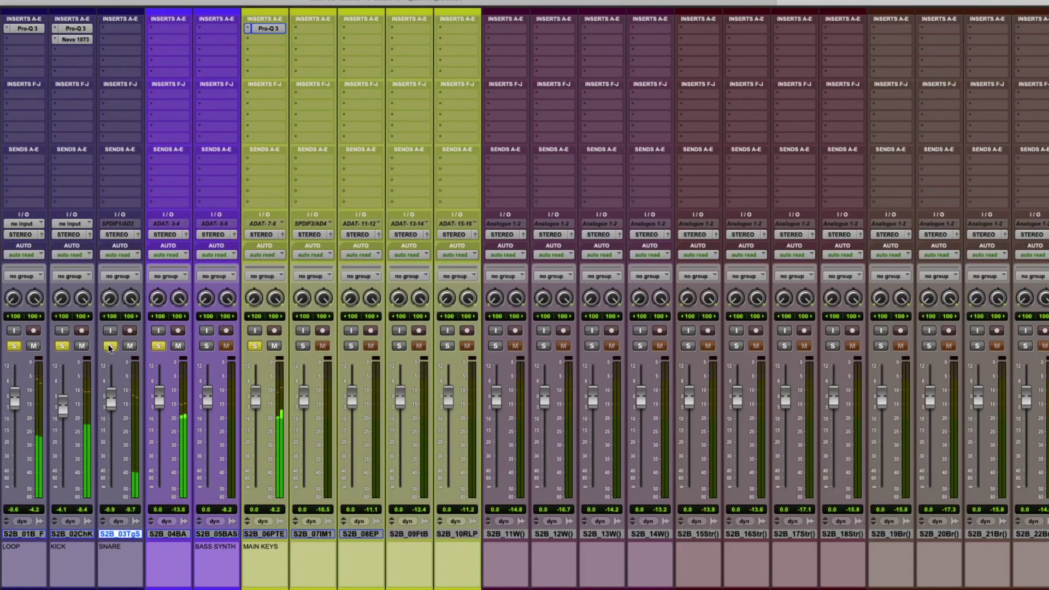
drag(110, 400, 111, 398)
drag(110, 399, 110, 400)
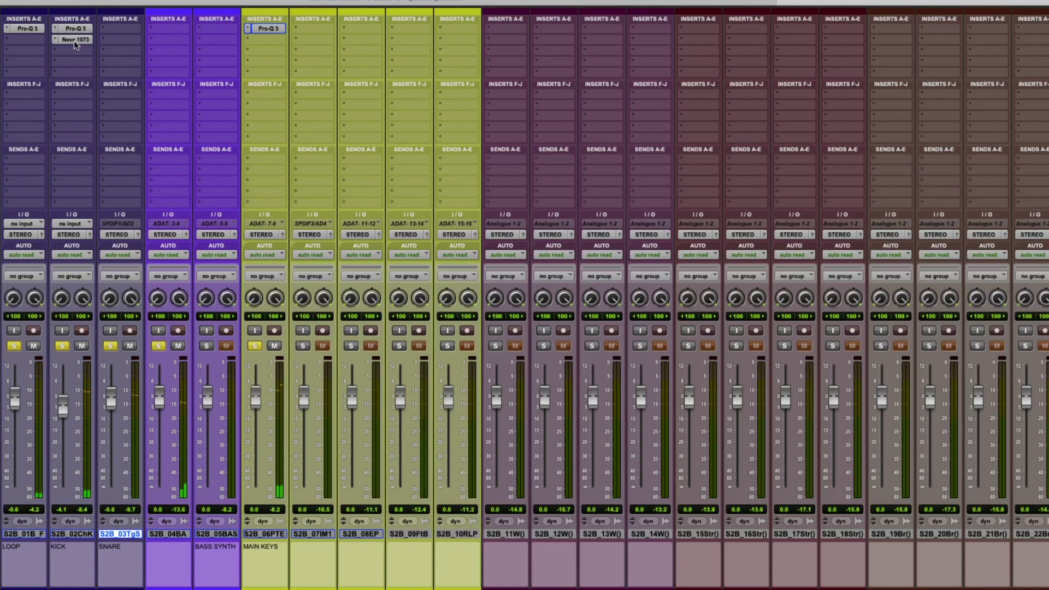
Copy the kick's Neve 1073 to the snare's first insert slot, open it, and compare it with bypass.
drag(73, 41, 112, 27)
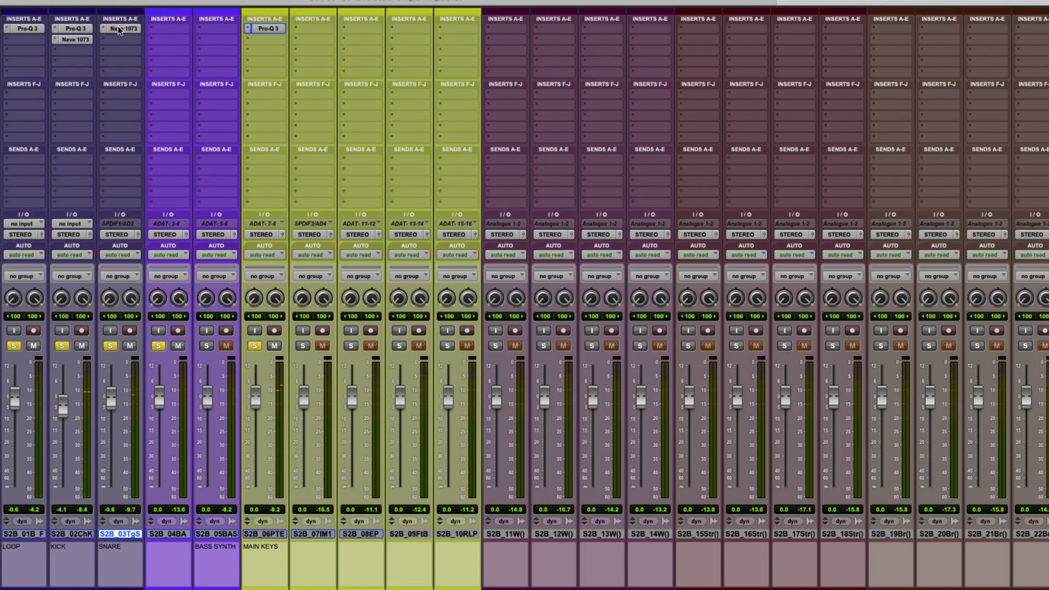
click(119, 29)
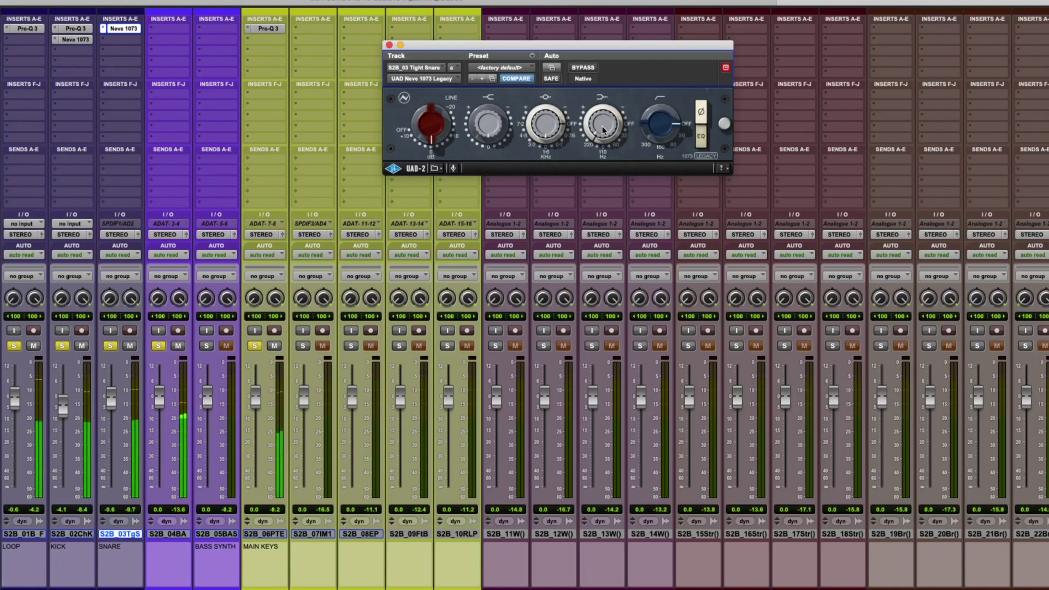
click(588, 70)
click(588, 70)
In the snare's Neve 1073, engage the high-pass filter, compare with bypass, raise the midrange gain, and close the plug-in.
drag(660, 117, 647, 109)
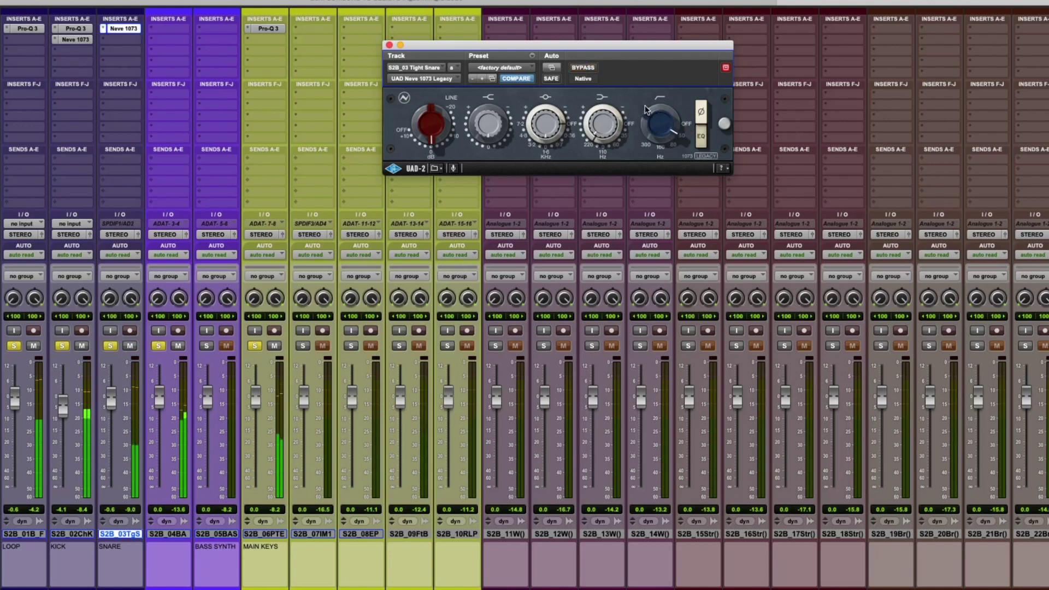
click(584, 68)
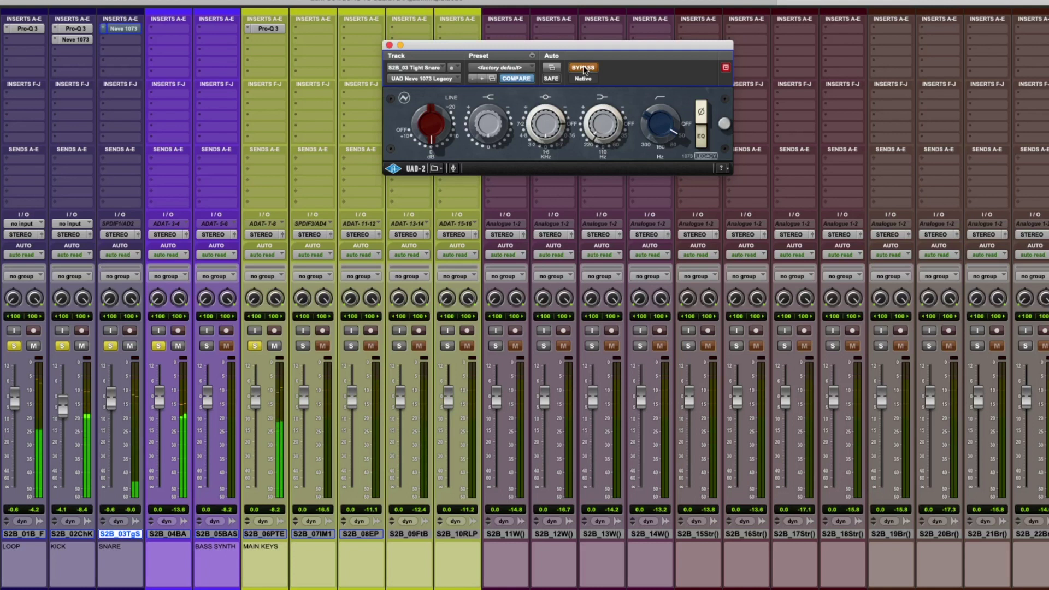
click(583, 68)
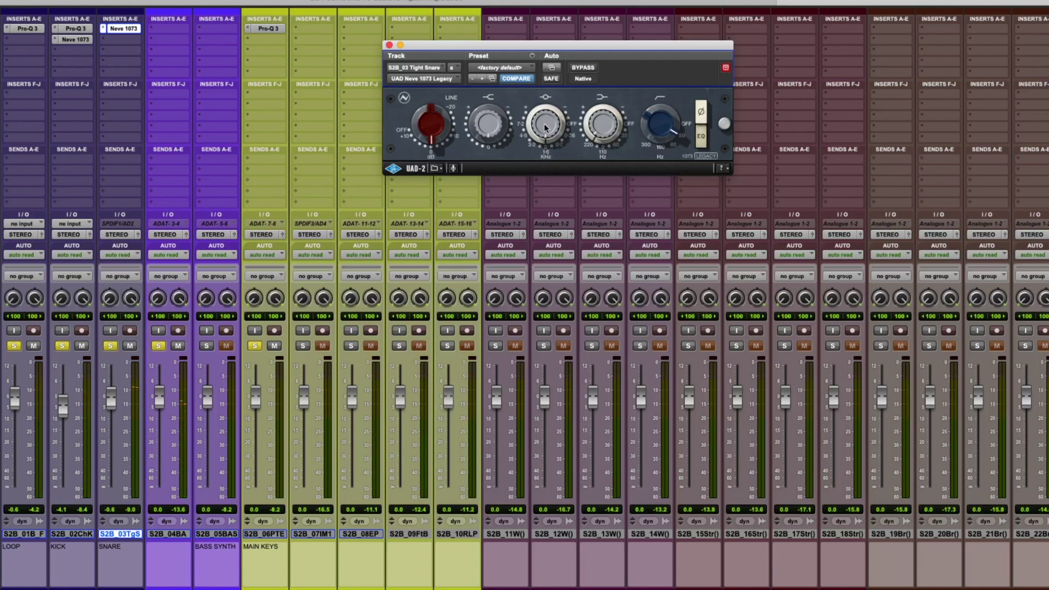
drag(545, 125, 547, 112)
click(389, 44)
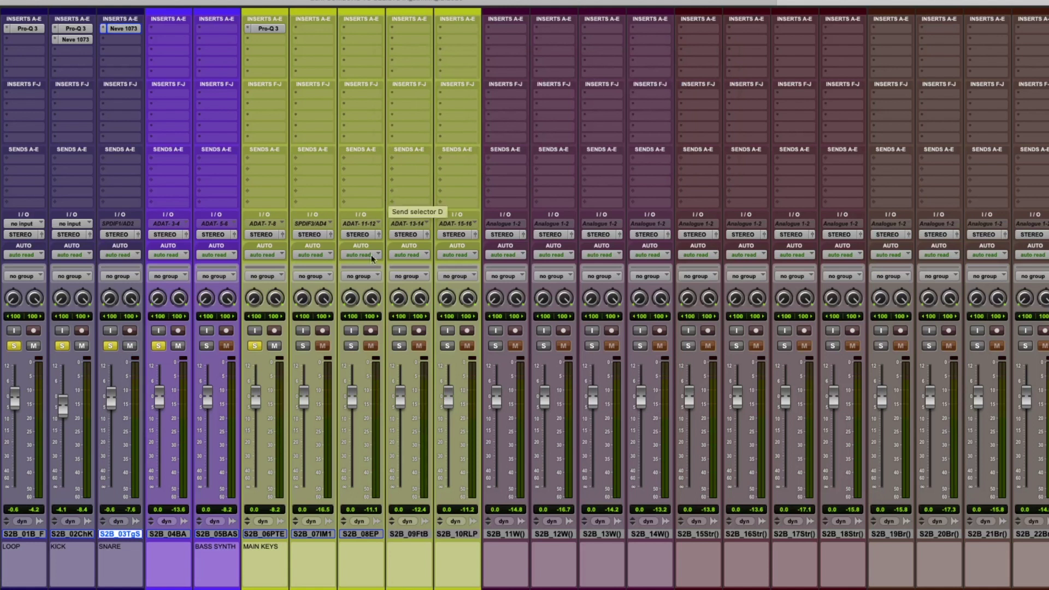
Play the song, add the Rhodes Lush Pulse track to the solos from the Edit window, and return to the Mix window.
key(space)
key(super+equal)
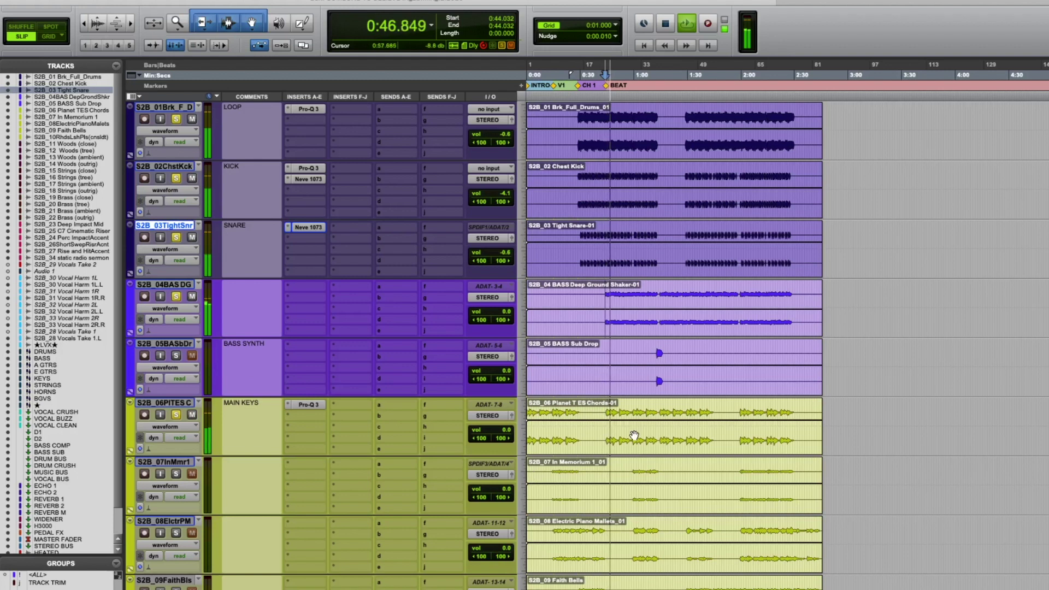
scroll(634, 435, down, 2)
scroll(633, 435, down, 4)
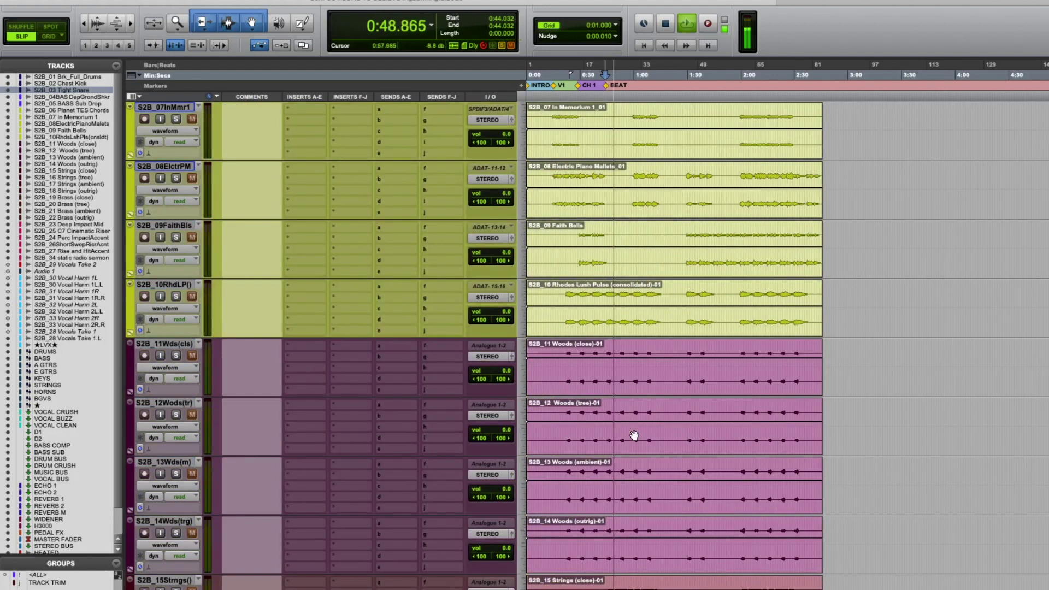
click(176, 297)
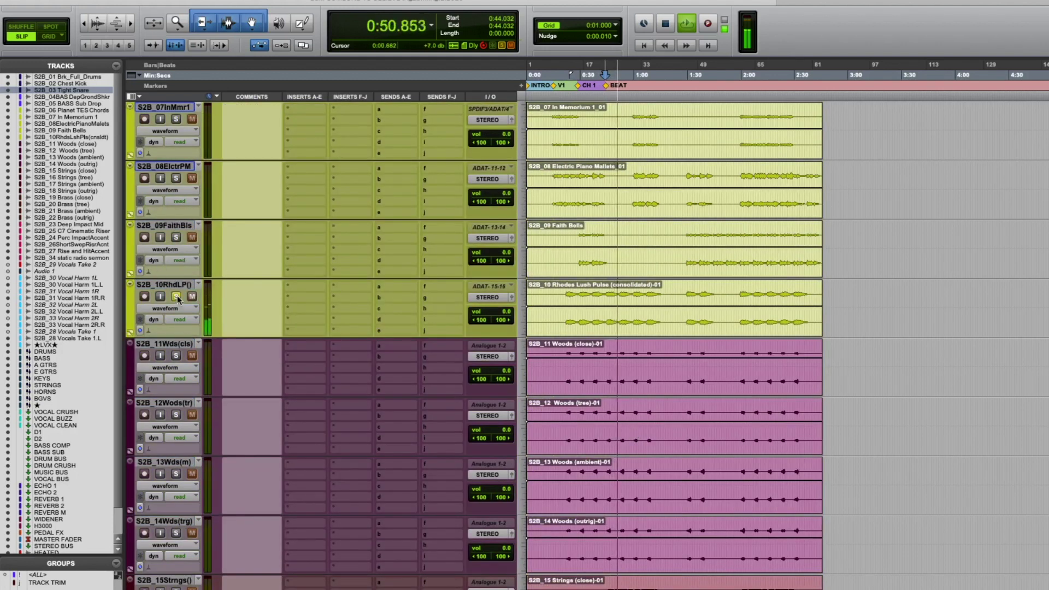
key(super+equal)
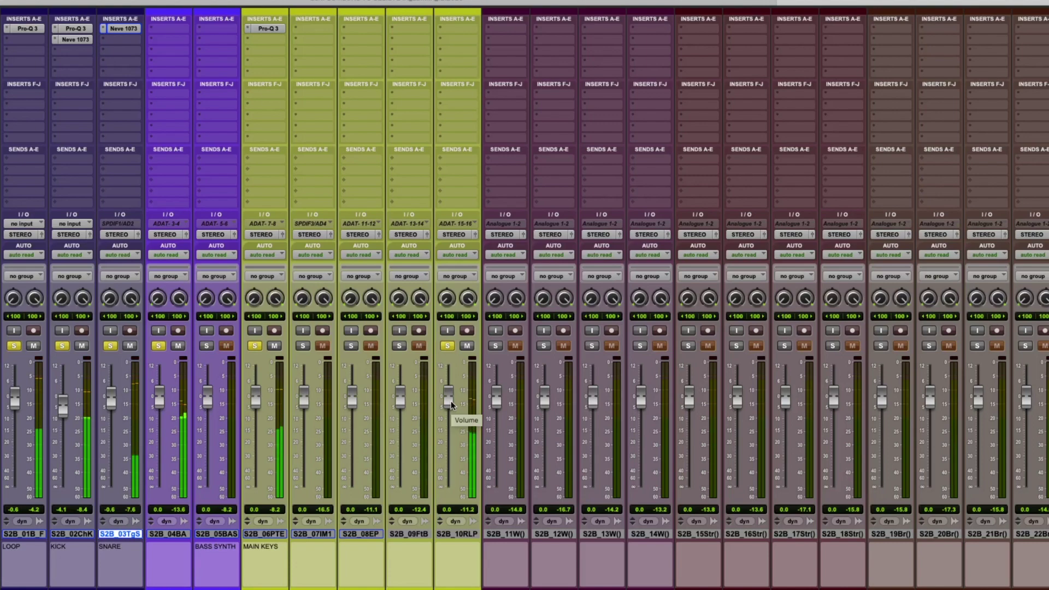
Add the Electric Piano Mallets, In Memorium 1 and Faith Bells tracks to the soloed tracks.
key(super+equal)
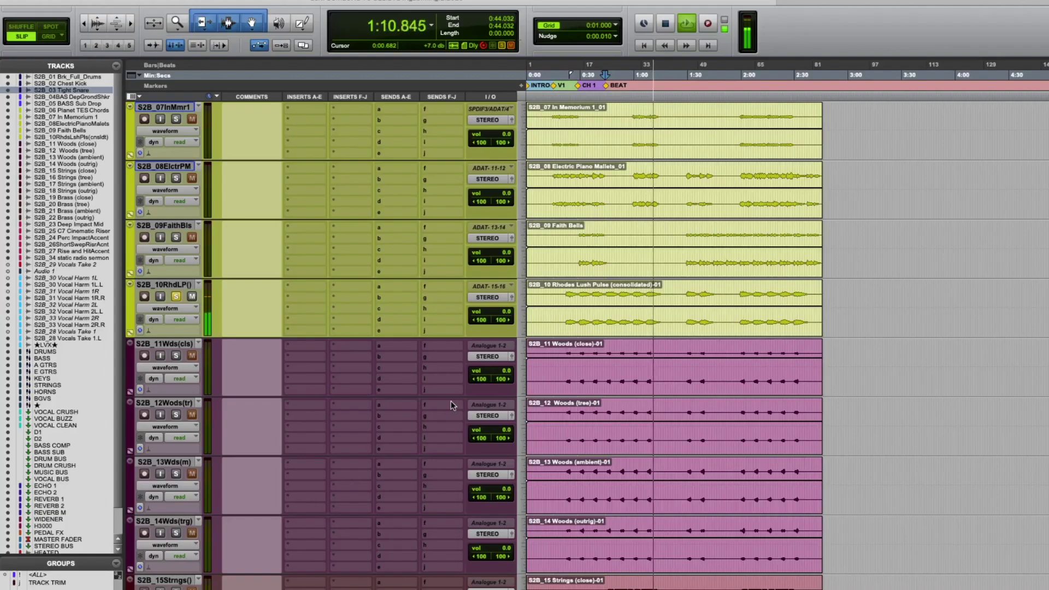
key(super+equal)
click(351, 346)
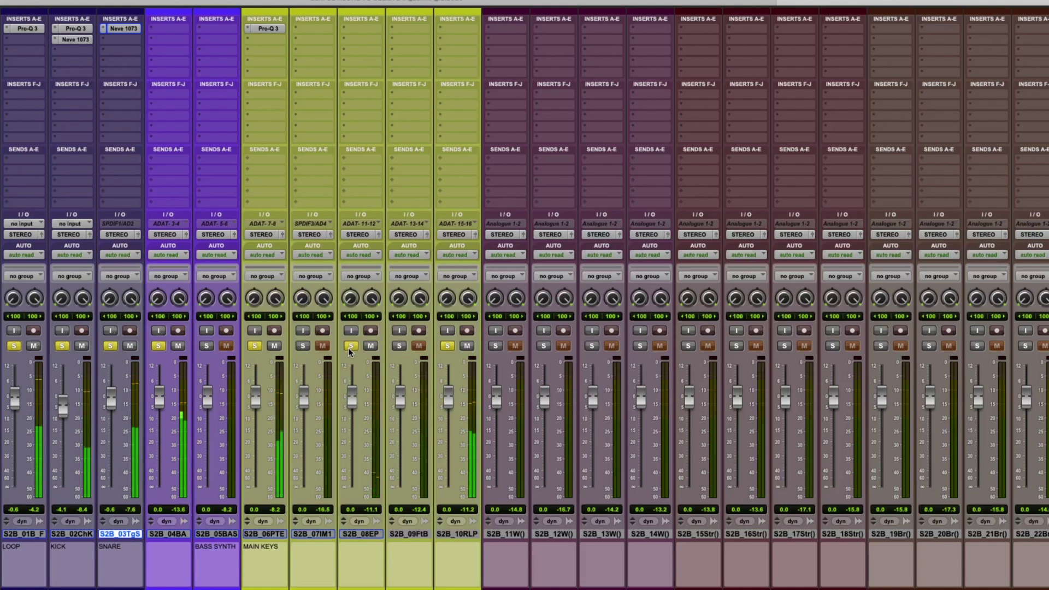
click(303, 346)
click(399, 345)
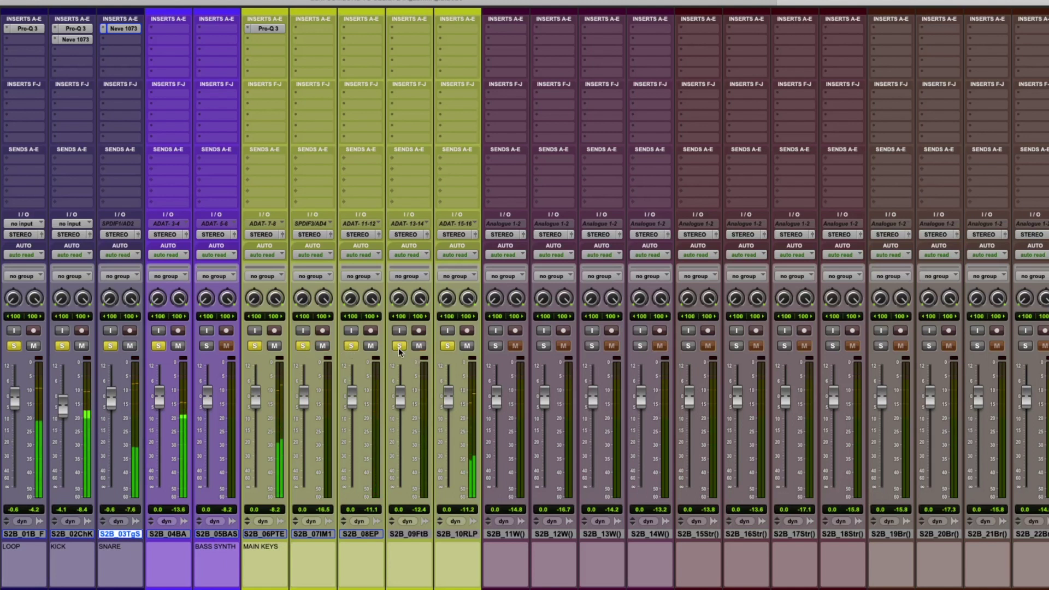
Audition the Electric Piano Mallets and In Memorium 1 tracks by toggling their solos, leaving only Electric Piano Mallets unsoloed.
key(super+equal)
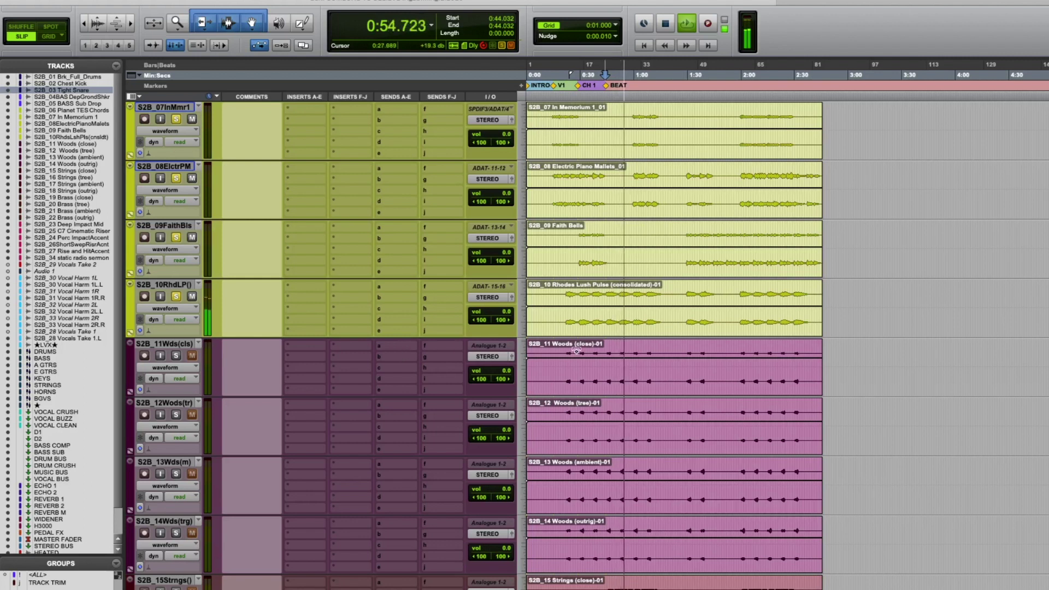
scroll(571, 364, up, 2)
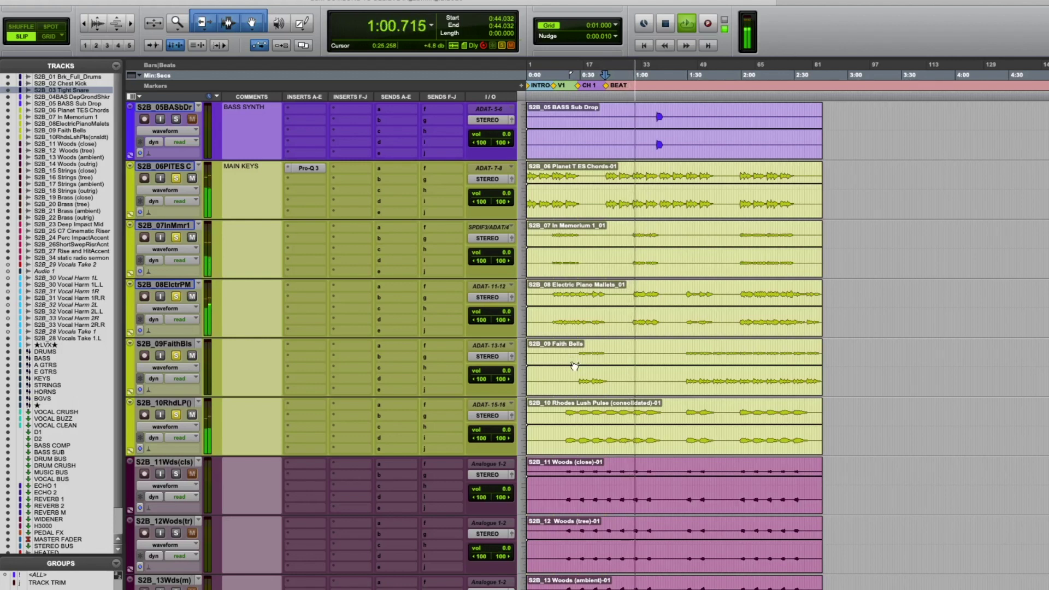
key(super+equal)
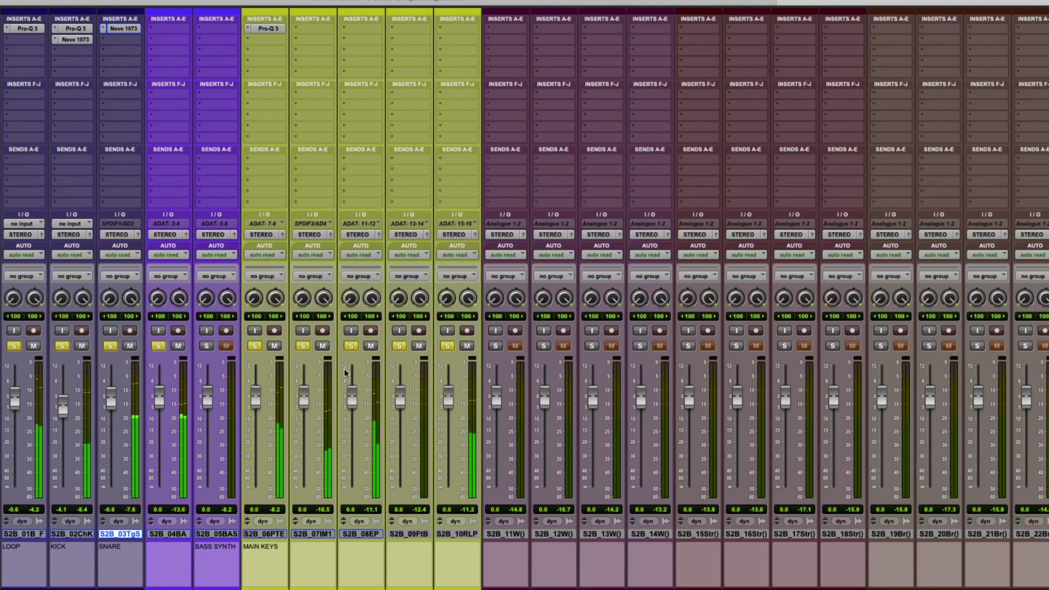
click(350, 346)
click(350, 345)
click(302, 346)
click(303, 345)
click(351, 345)
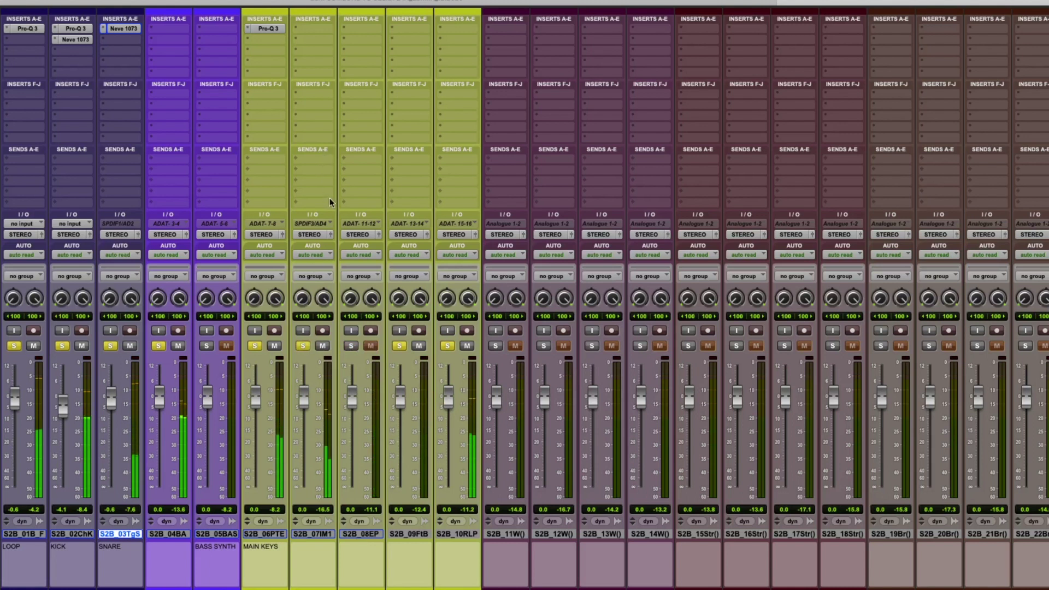
Stop playback, raise the In Memorium 1 clip's gain by 1.0 dB in the Edit window, and play from 0:59.392.
key(super+equal)
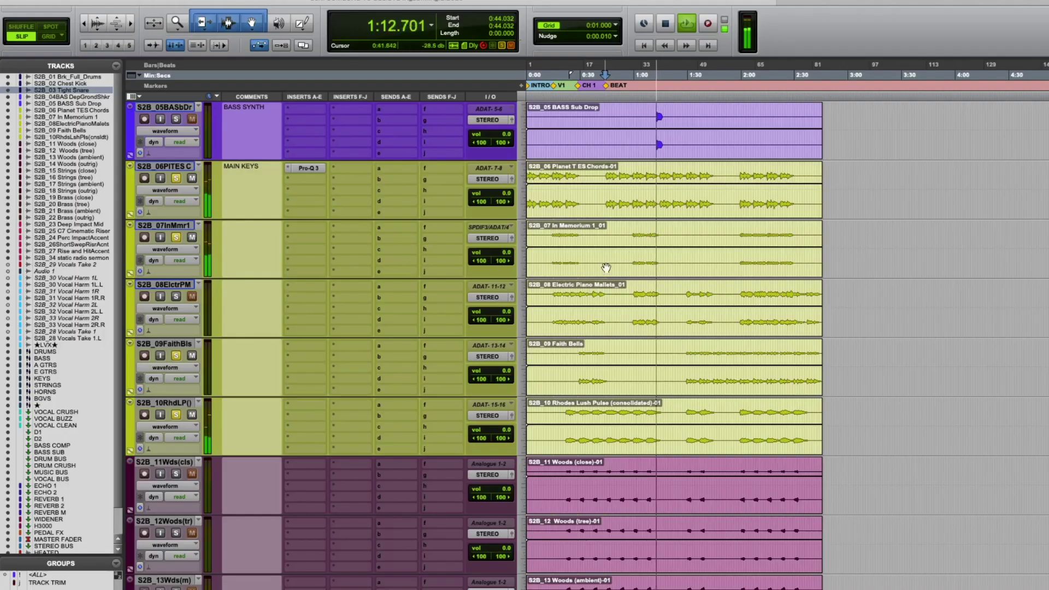
key(space)
key(ctrl+shift+Up)
key(ctrl+shift+Up)
key(ctrl+shift+Up)
key(ctrl+shift+Up)
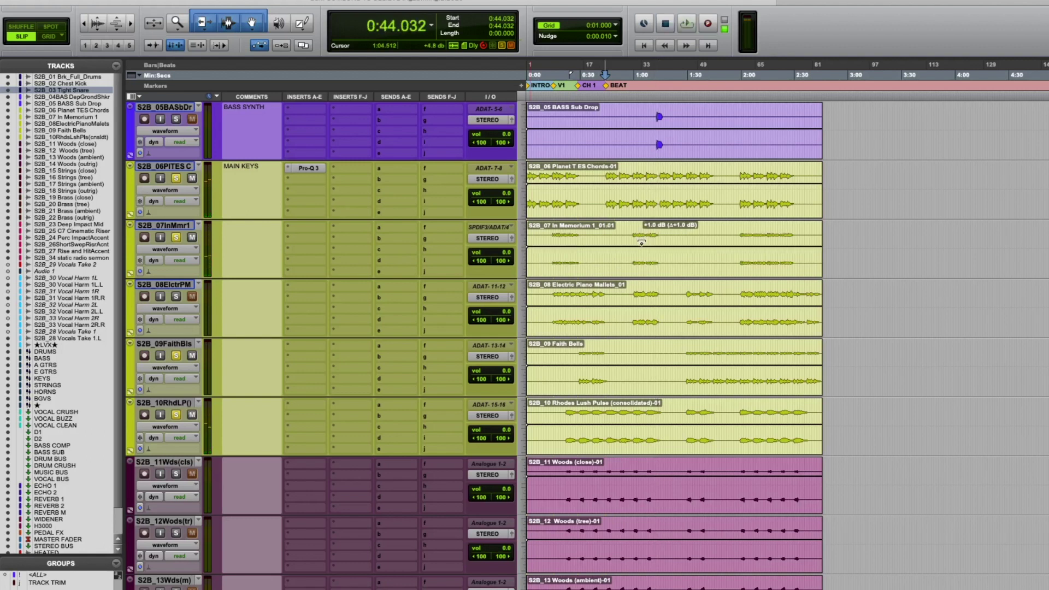
click(633, 230)
key(space)
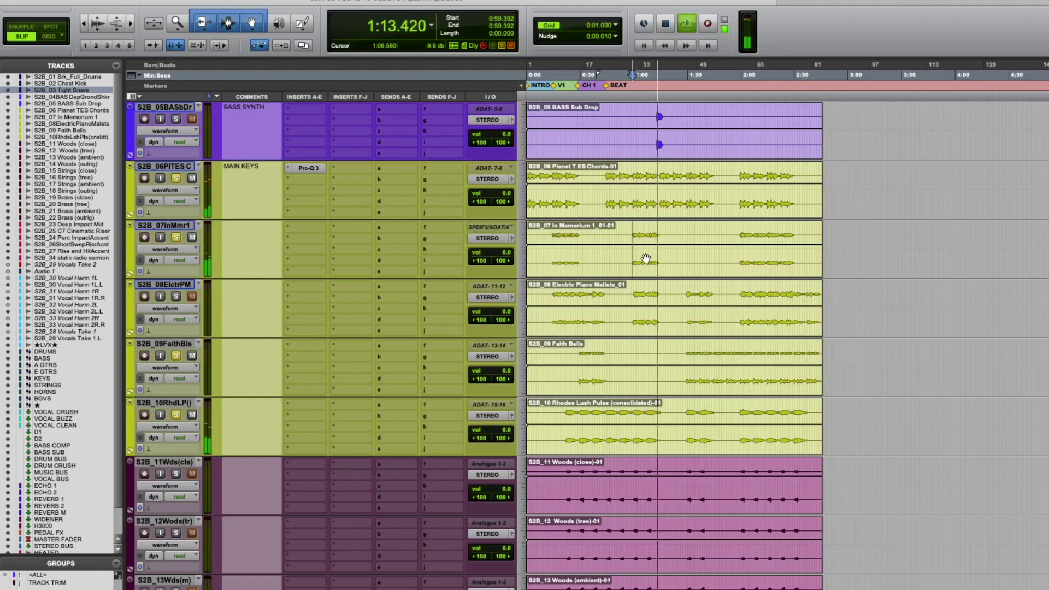
Raise the In Memorium 1 clip's gain slightly in the Edit window and resume playback from 0:59.392 in the Mix window.
key(ctrl+equal)
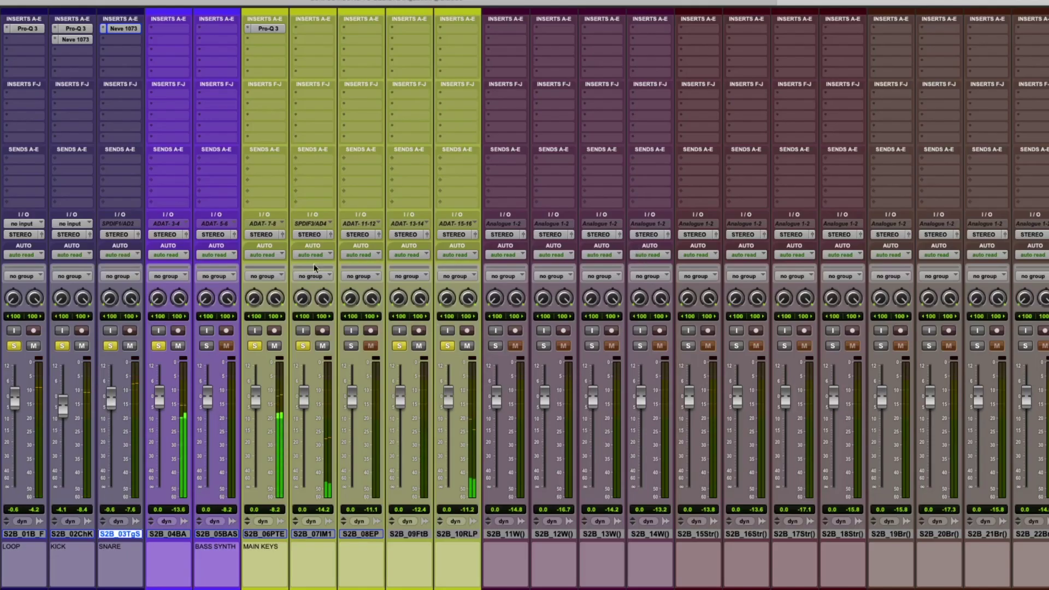
key(ctrl+equal)
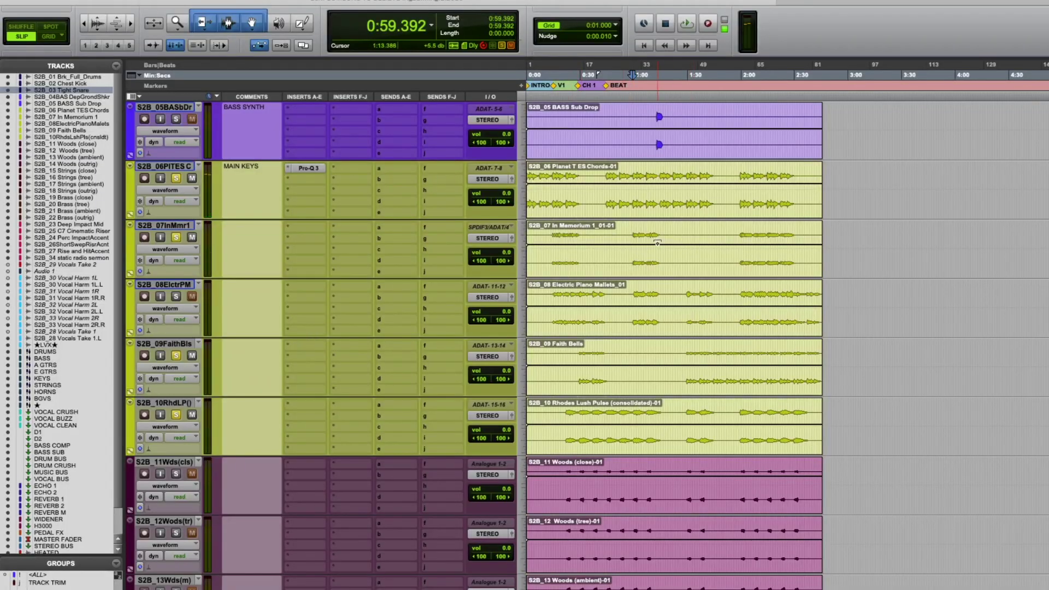
drag(656, 241, 657, 236)
key(space)
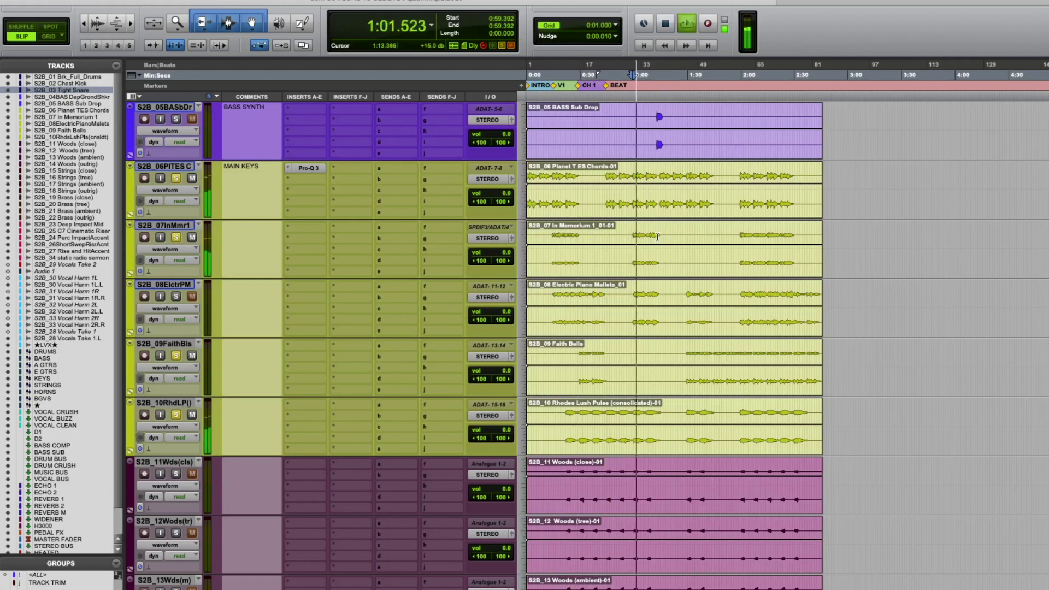
key(super+equal)
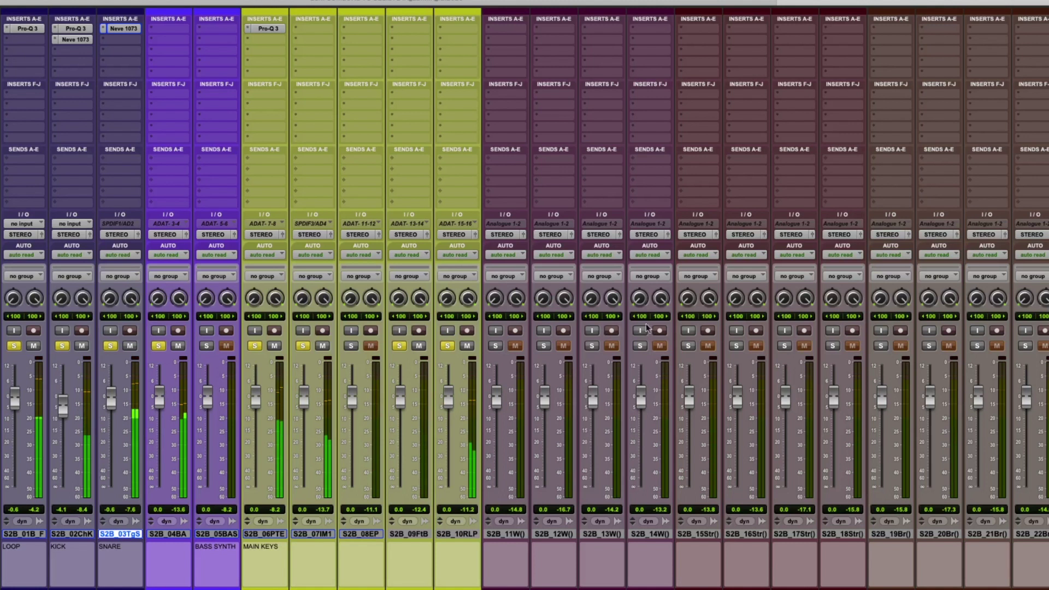
Add Electric Piano Mallets to the soloed tracks and lower its fader to -5.4 dB.
click(351, 346)
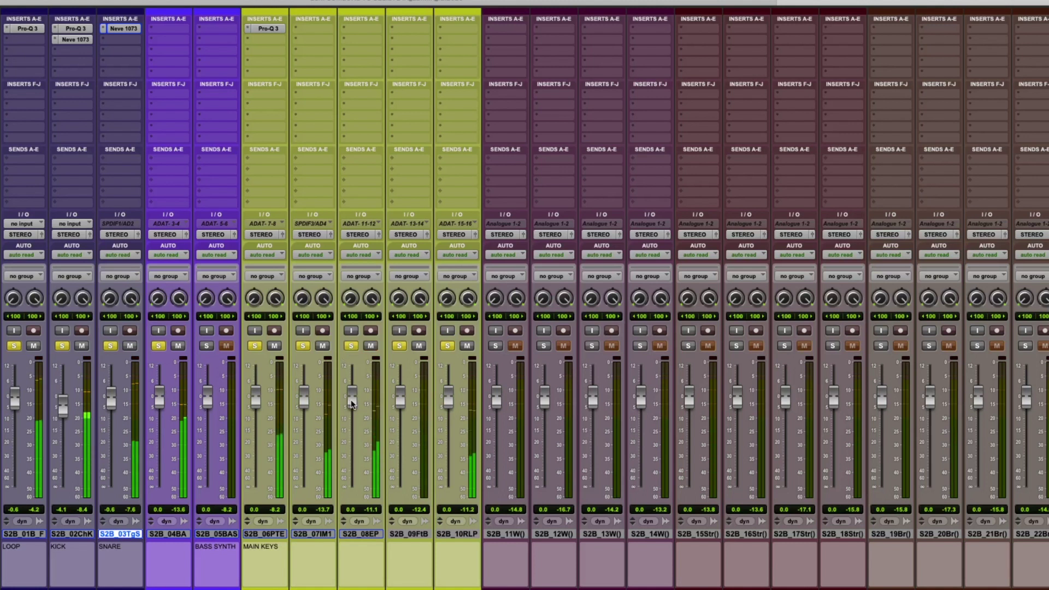
drag(352, 401, 352, 405)
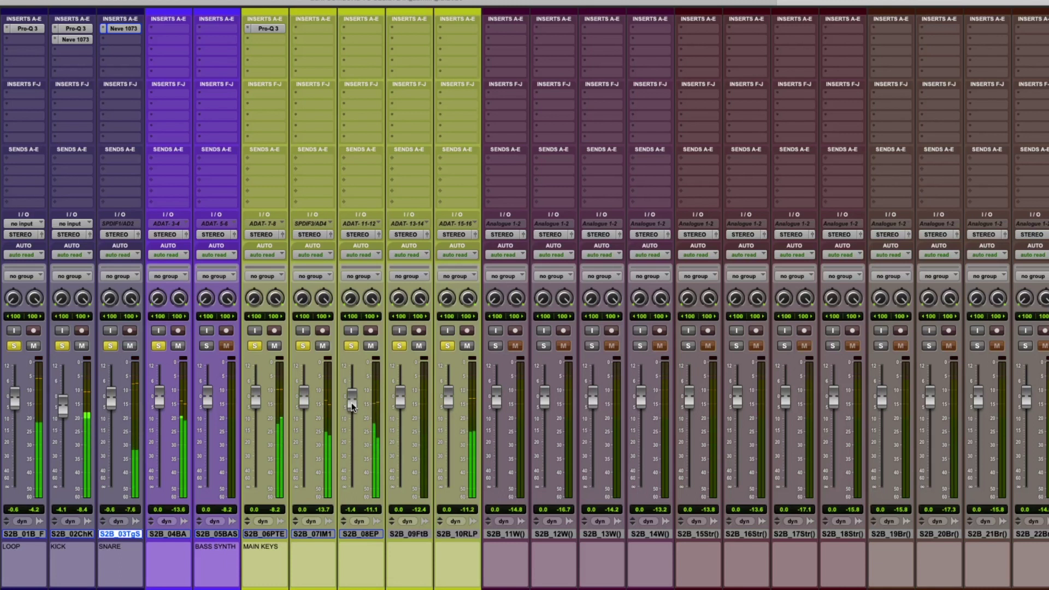
click(350, 346)
click(351, 345)
mouse_move(351, 400)
mouse_down()
mouse_move(354, 444)
mouse_move(353, 417)
mouse_up()
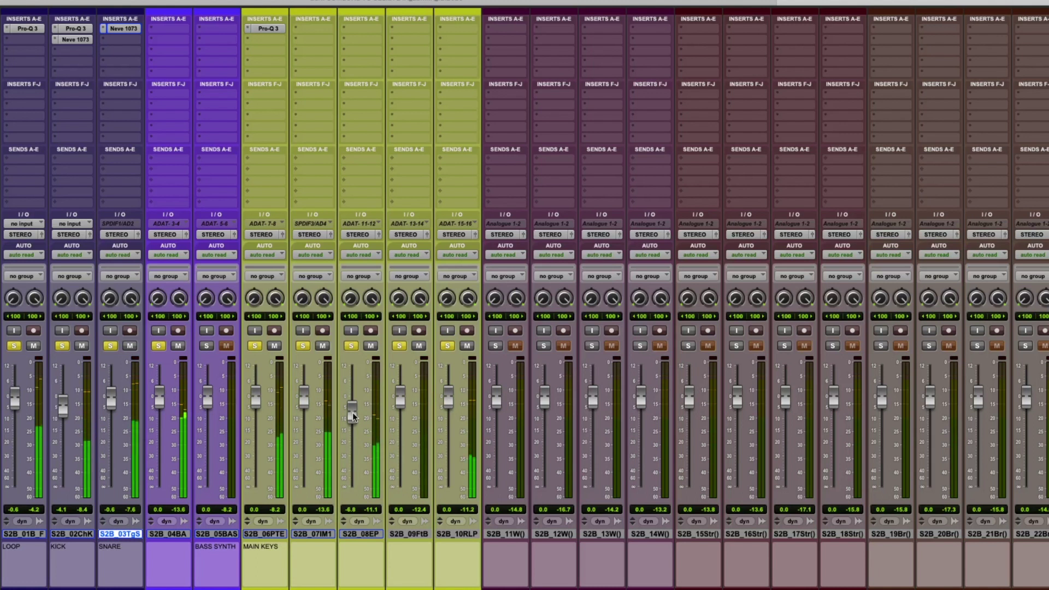
drag(353, 414, 353, 408)
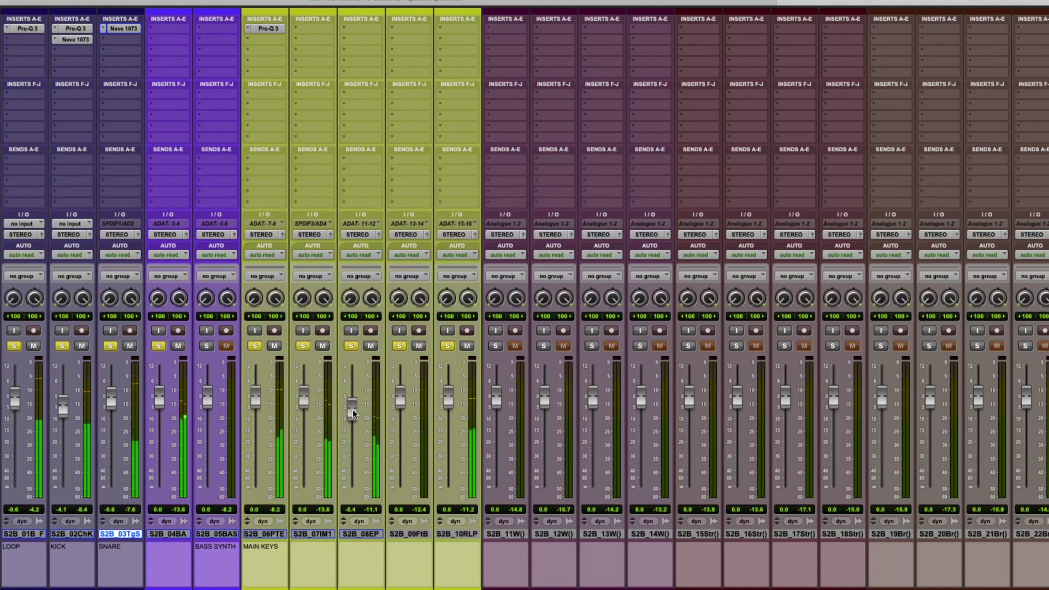
Compare the mix with and without Electric Piano Mallets and In Memorium 1 by toggling their solos.
click(352, 346)
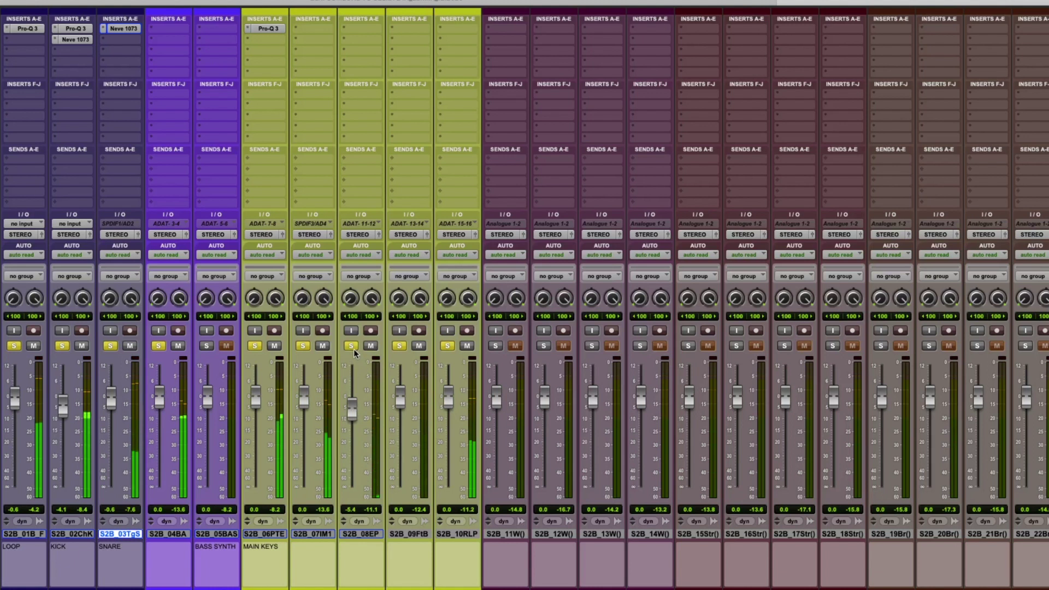
click(351, 347)
click(351, 346)
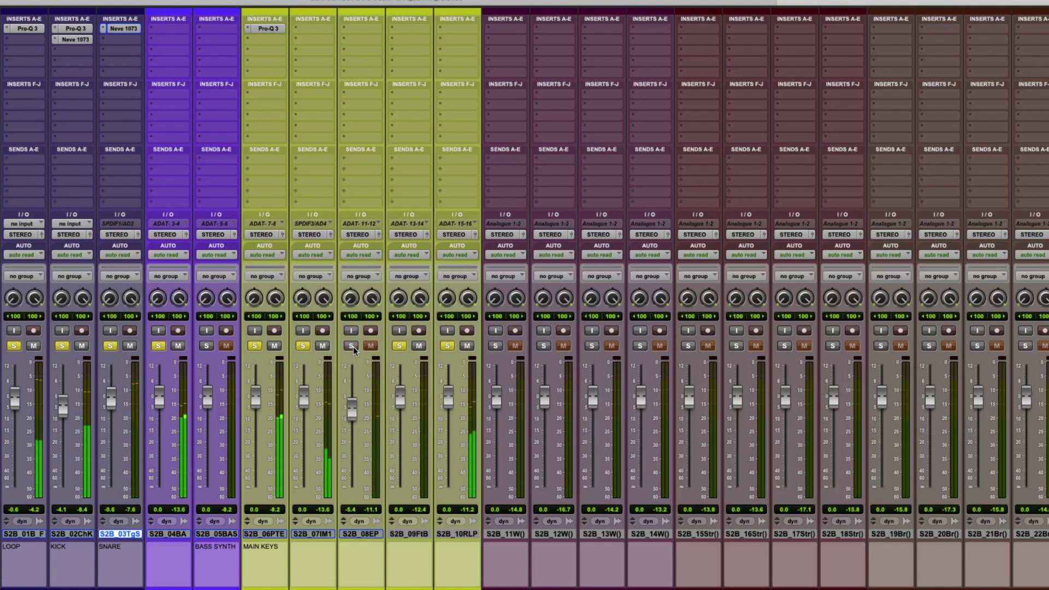
click(353, 346)
click(303, 346)
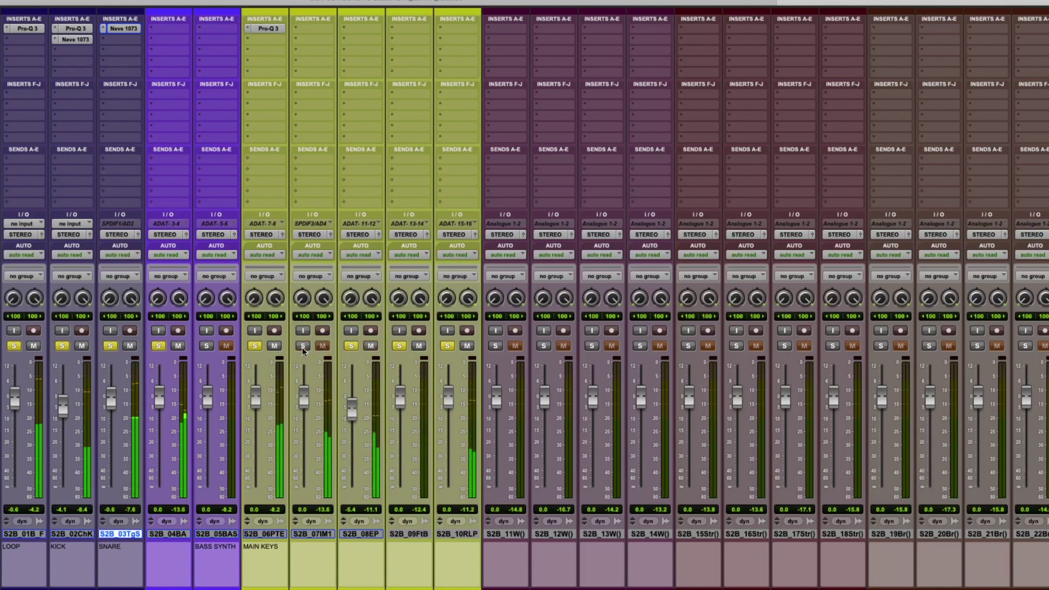
click(353, 345)
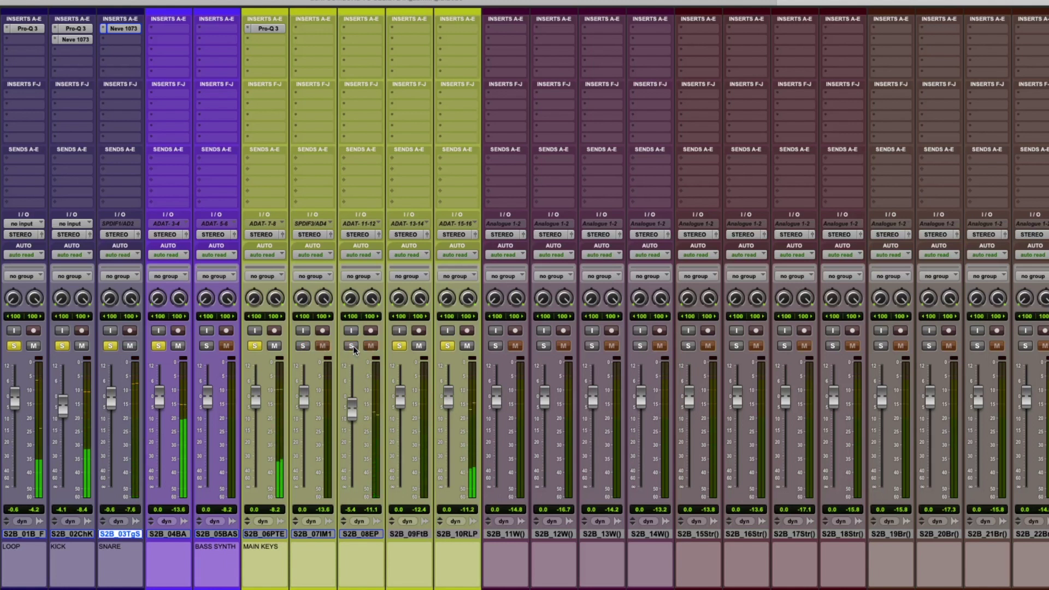
click(352, 345)
Set the Electric Piano Mallets fader to -4.9 dB and the Tight Snare fader to -0.8 dB.
mouse_move(353, 405)
mouse_down()
mouse_move(352, 386)
mouse_move(358, 407)
mouse_up()
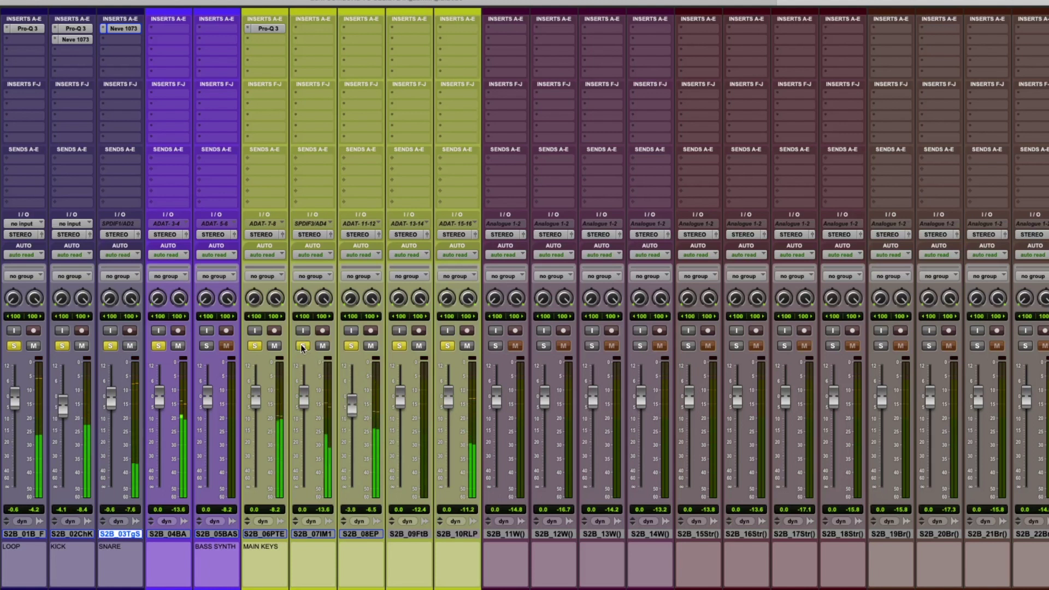
drag(359, 406, 354, 412)
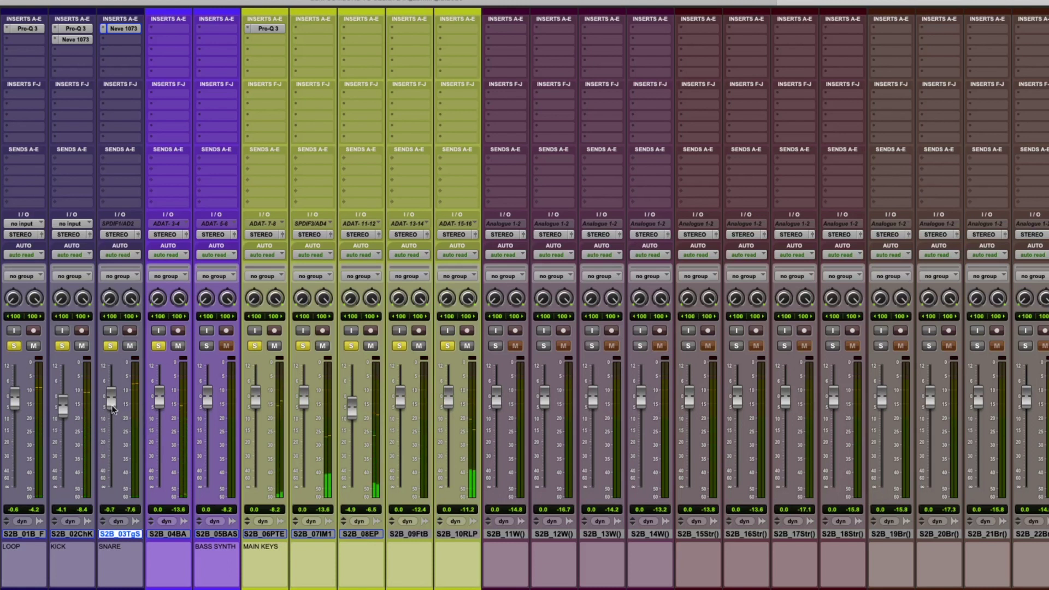
drag(112, 409, 112, 410)
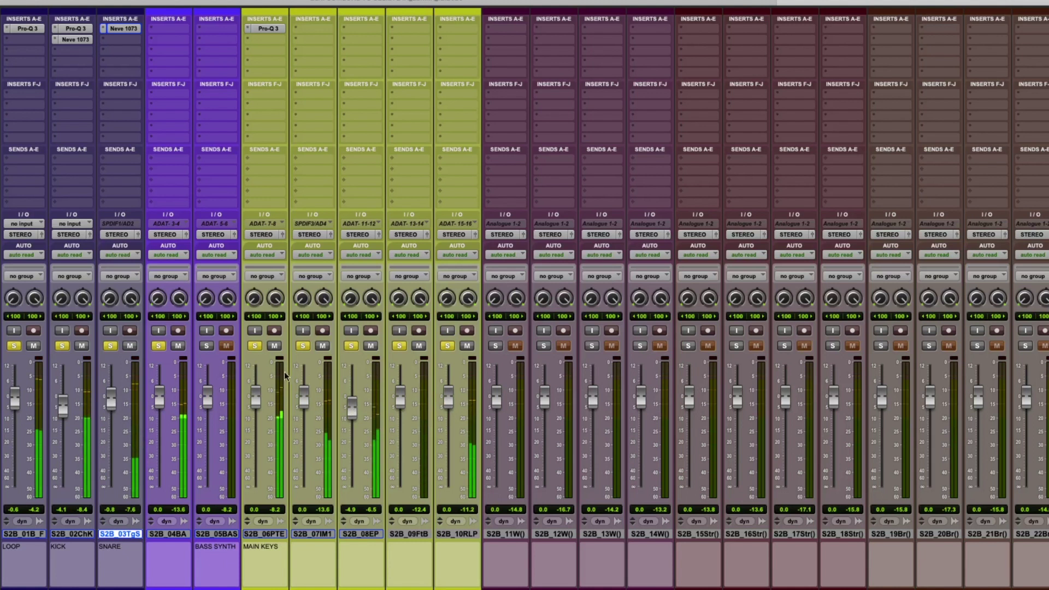
Add the BASS Sub Drop track to the solos and audition its drop from 1:12.021 in the Edit window.
click(206, 346)
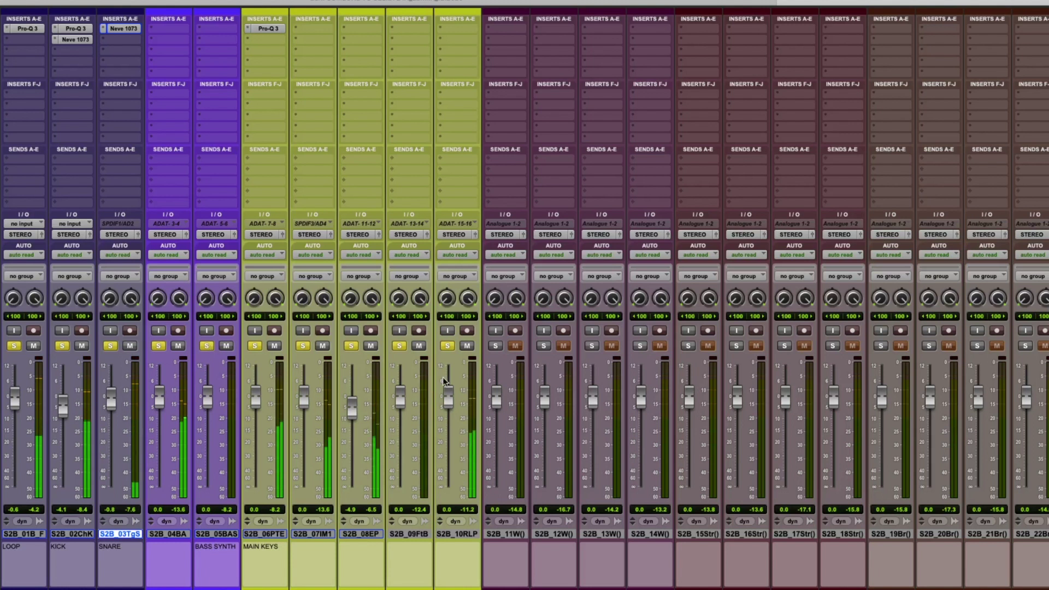
key(super+equal)
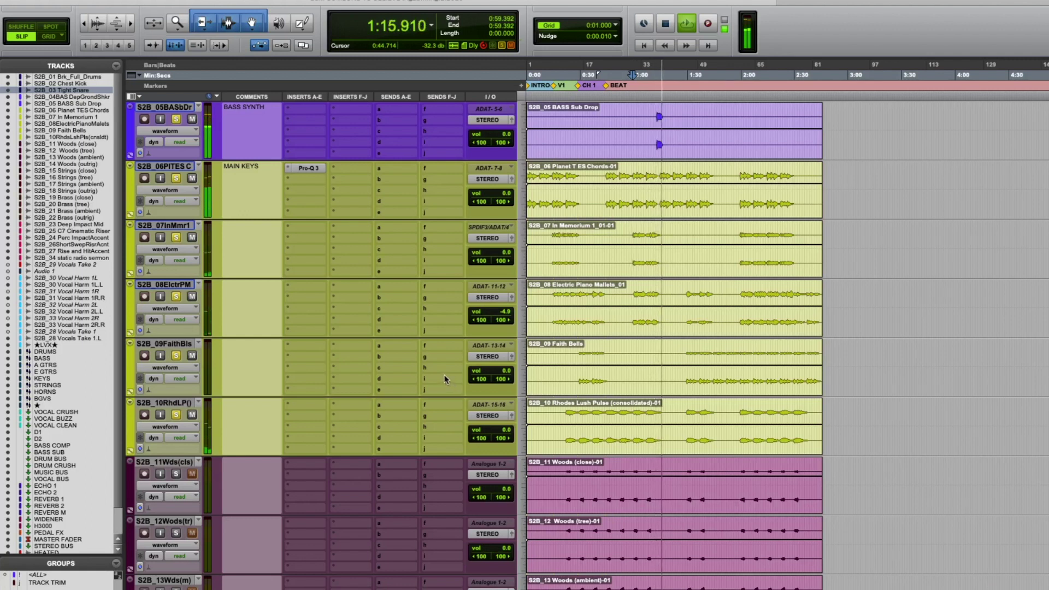
key(space)
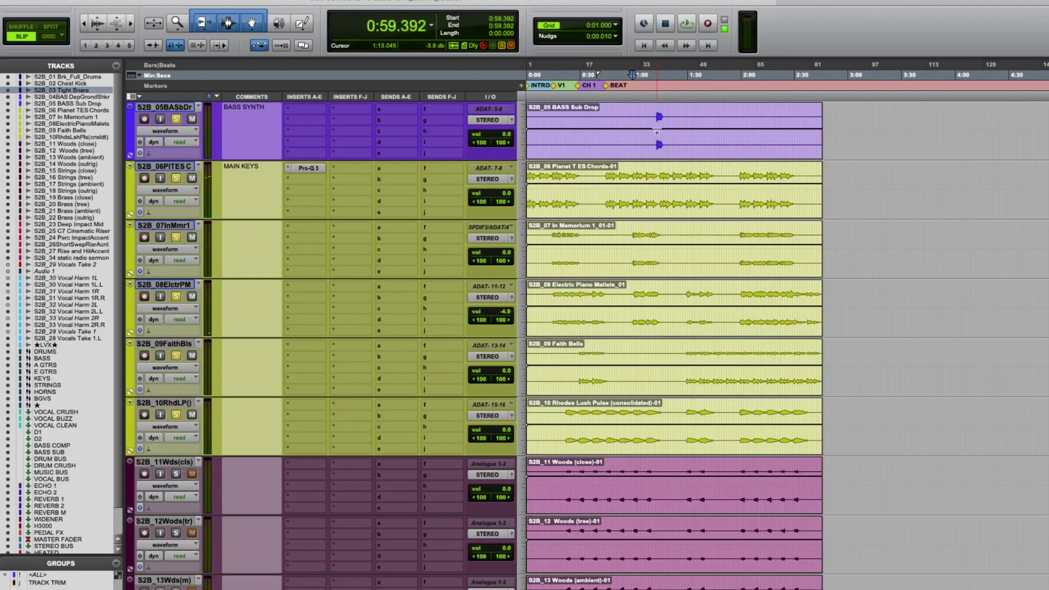
scroll(657, 145, up, 2)
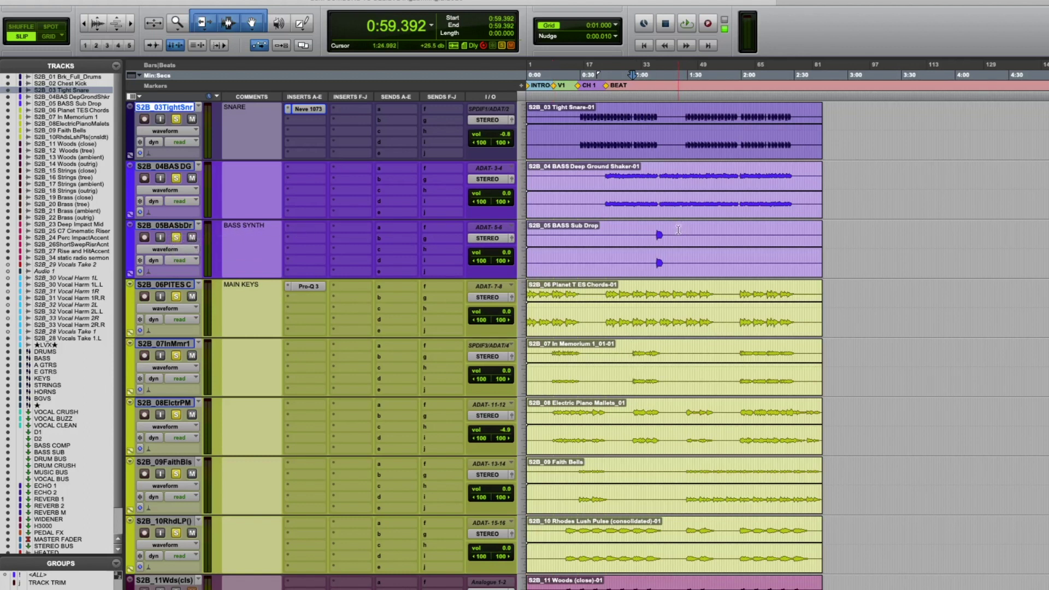
click(655, 228)
key(space)
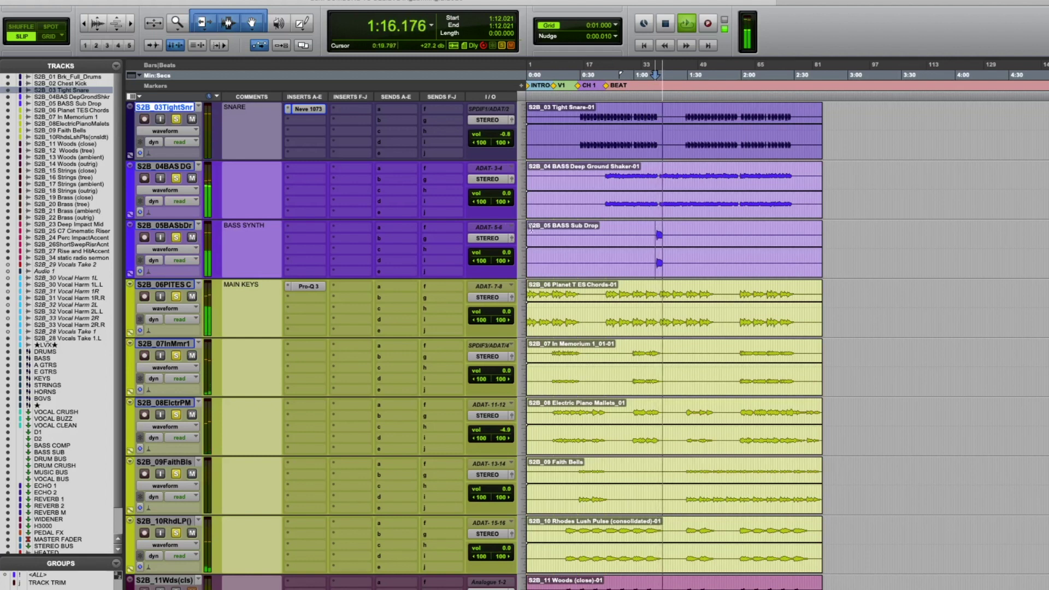
key(space)
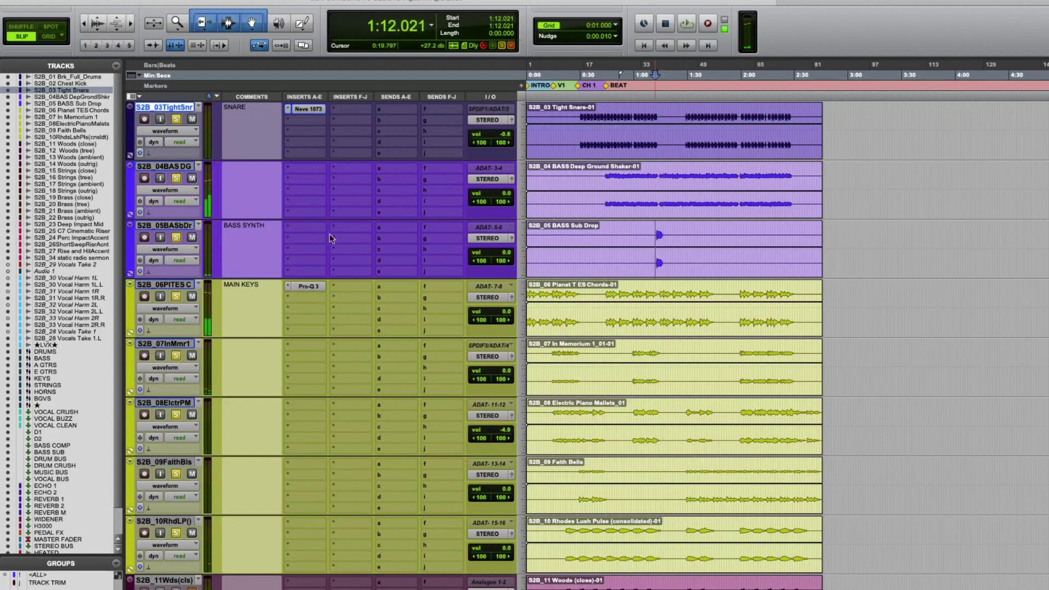
Insert a multichannel FabFilter Pro-Q 3 on the BASS Sub Drop track and replay the drop to view its spectrum.
click(301, 228)
mouse_move(330, 230)
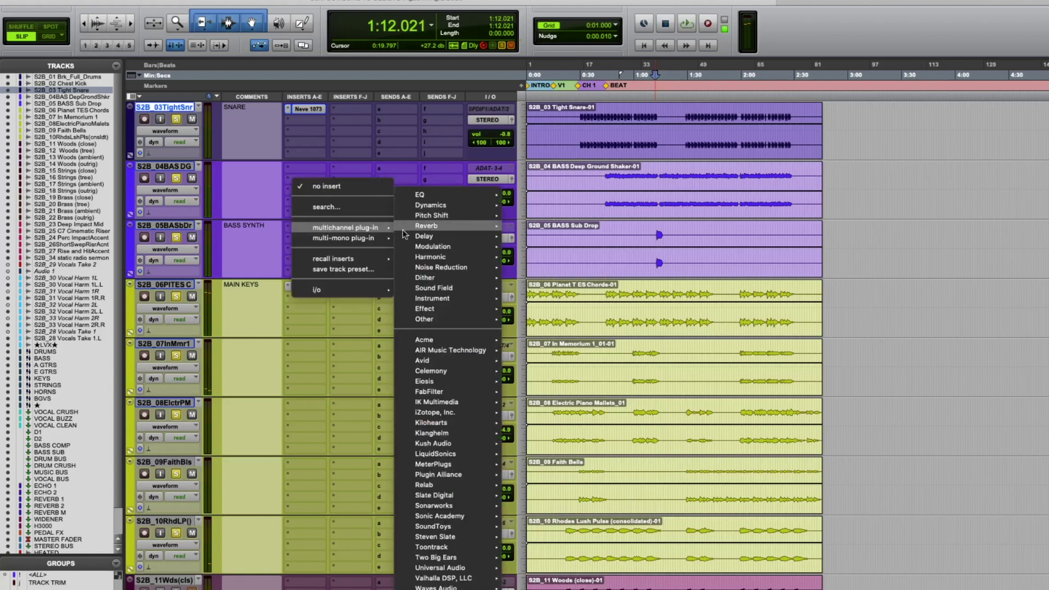
click(573, 332)
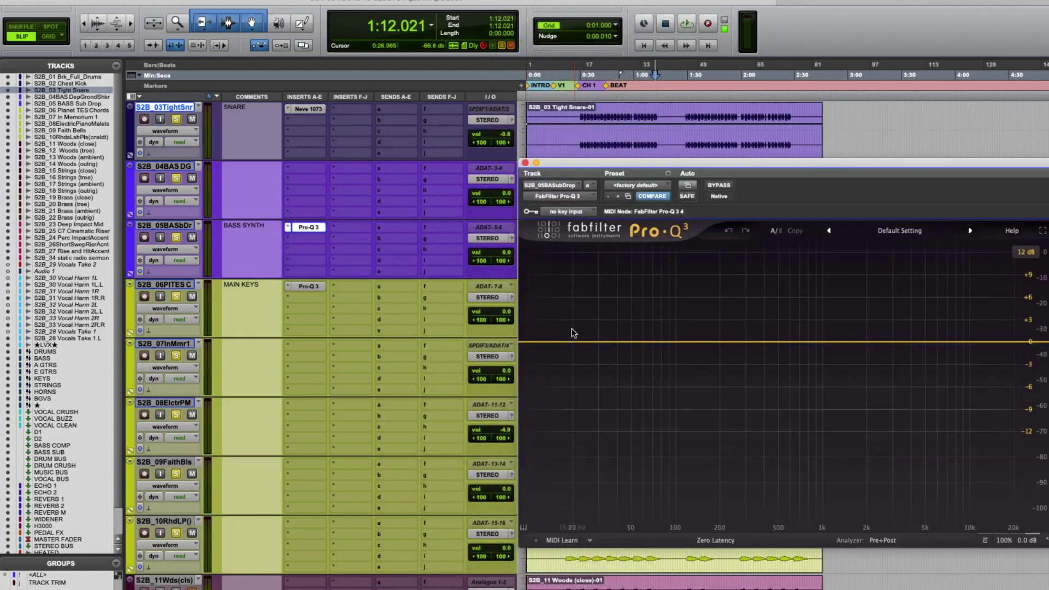
key(space)
key(space)
key(space)
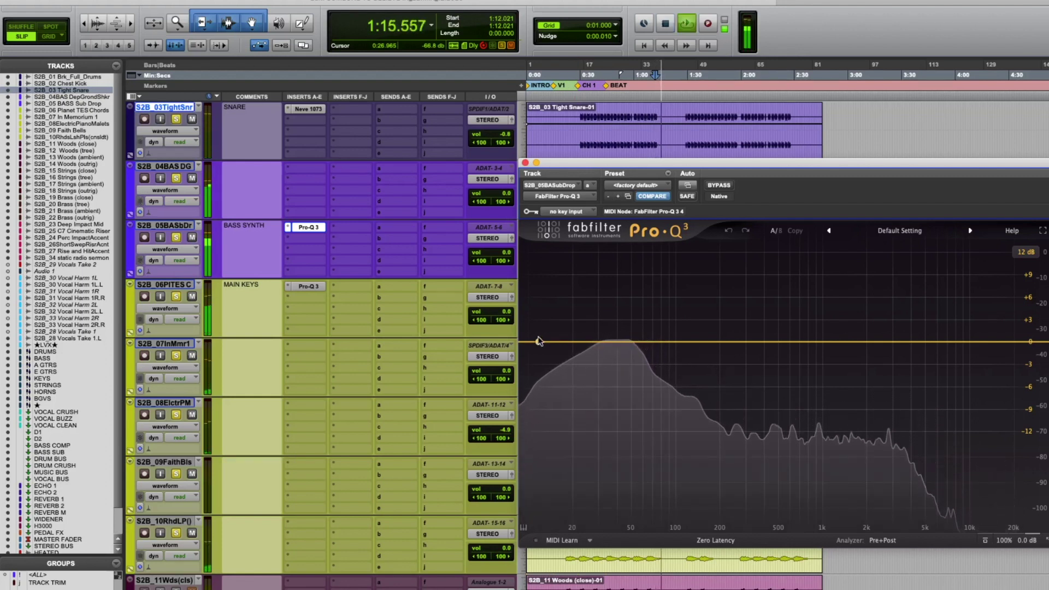
key(space)
key(space)
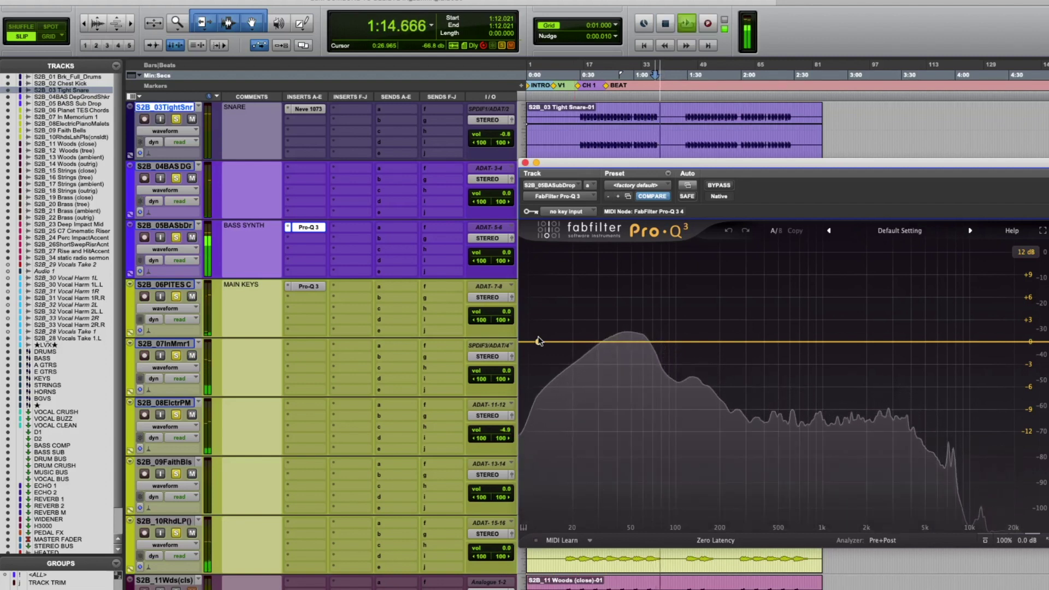
key(space)
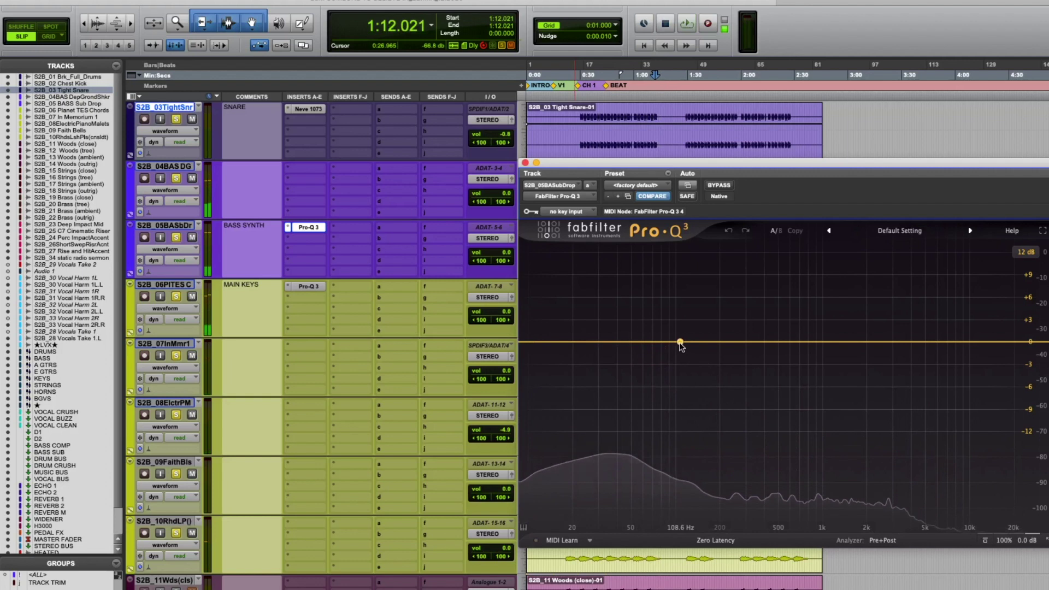
Add a Low Shelf band at 203.50 Hz with +2.81 dB gain to the BASS Sub Drop EQ and replay the drop.
drag(680, 343, 679, 332)
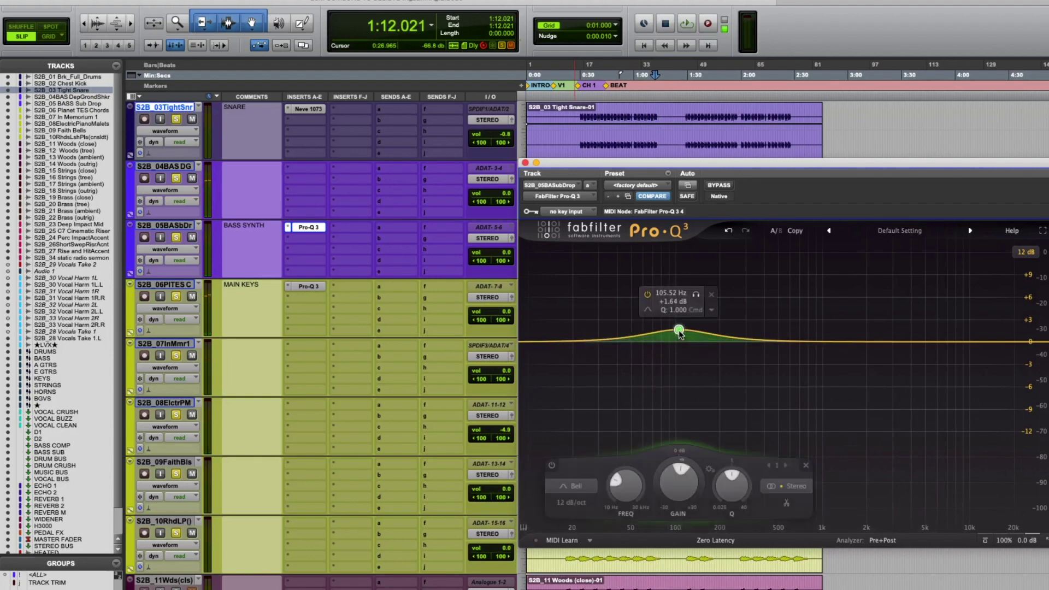
click(710, 309)
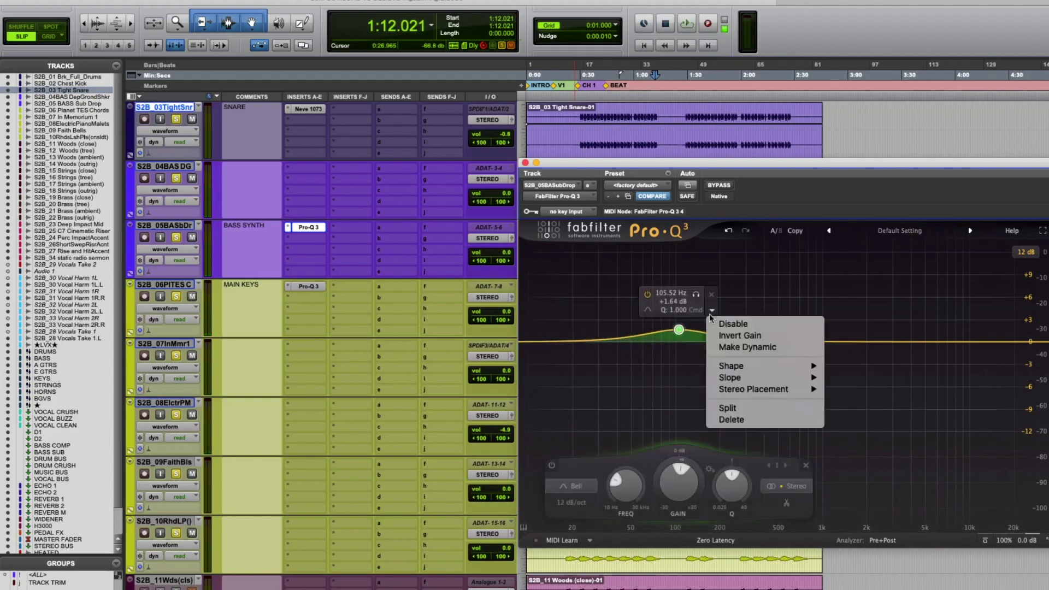
mouse_move(735, 369)
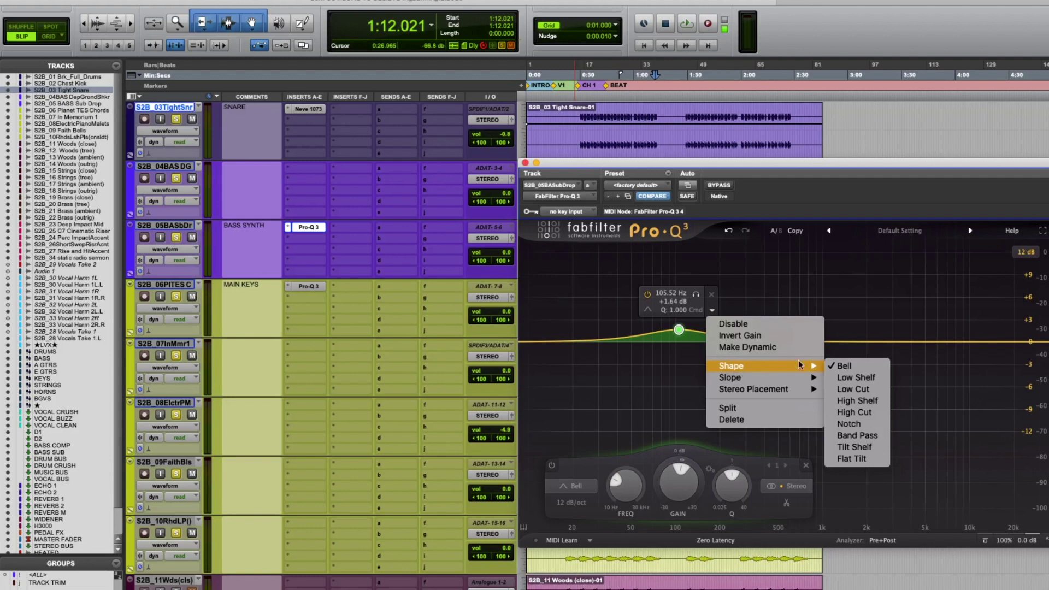
click(856, 377)
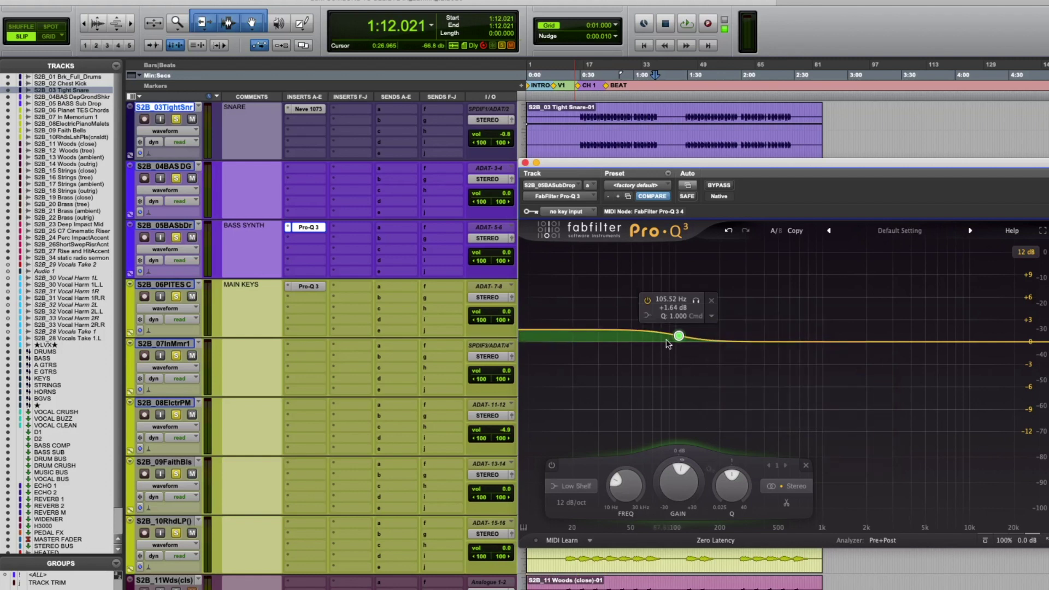
key(space)
drag(679, 336, 721, 330)
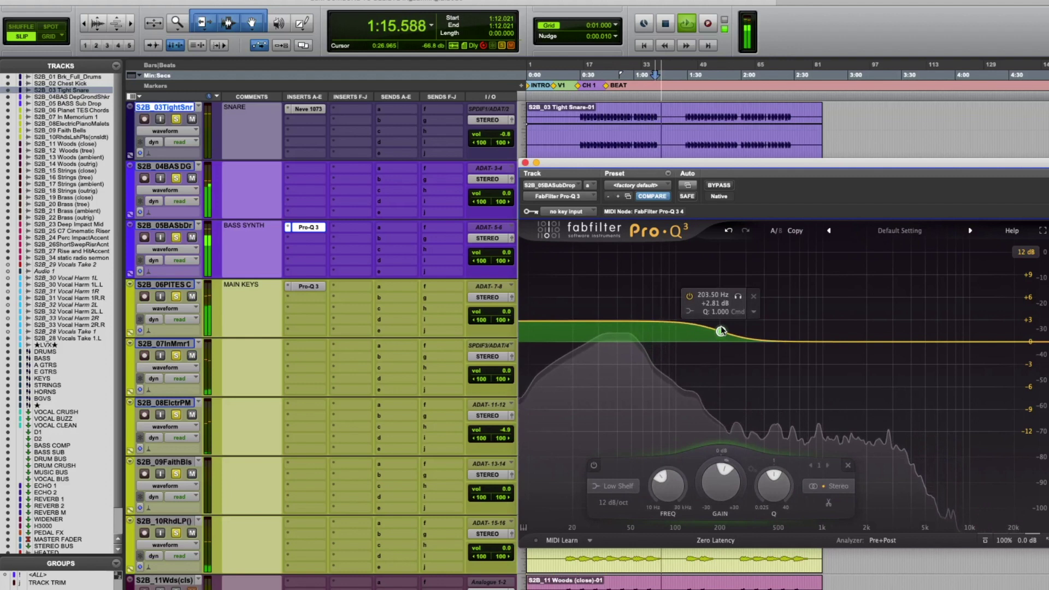
key(space)
key(space)
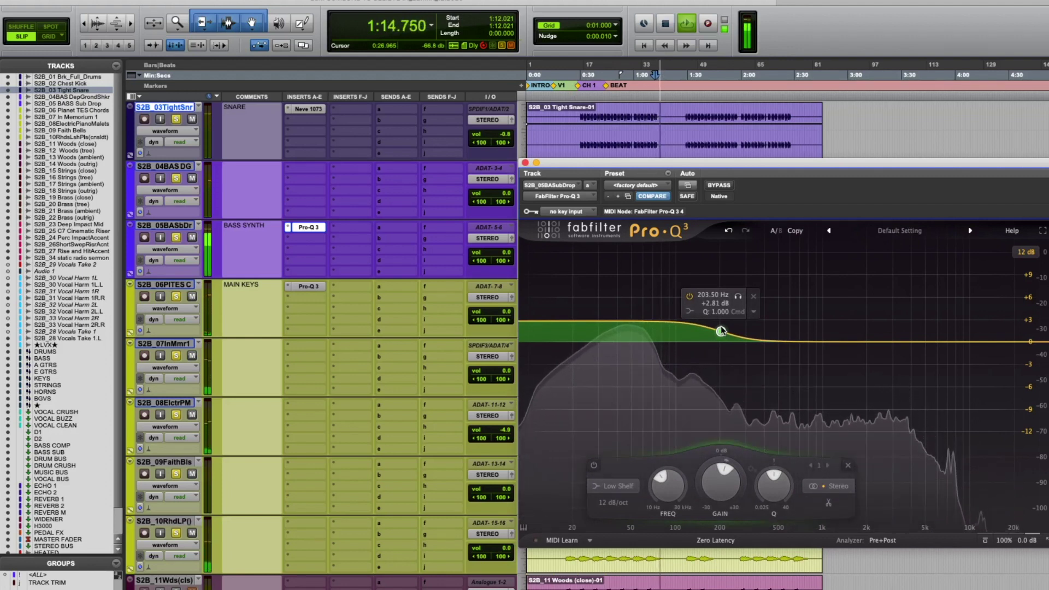
Close the EQ, resume playback in the Mix window, and lower the BASS Sub Drop fader to -1.4 dB.
click(525, 163)
key(space)
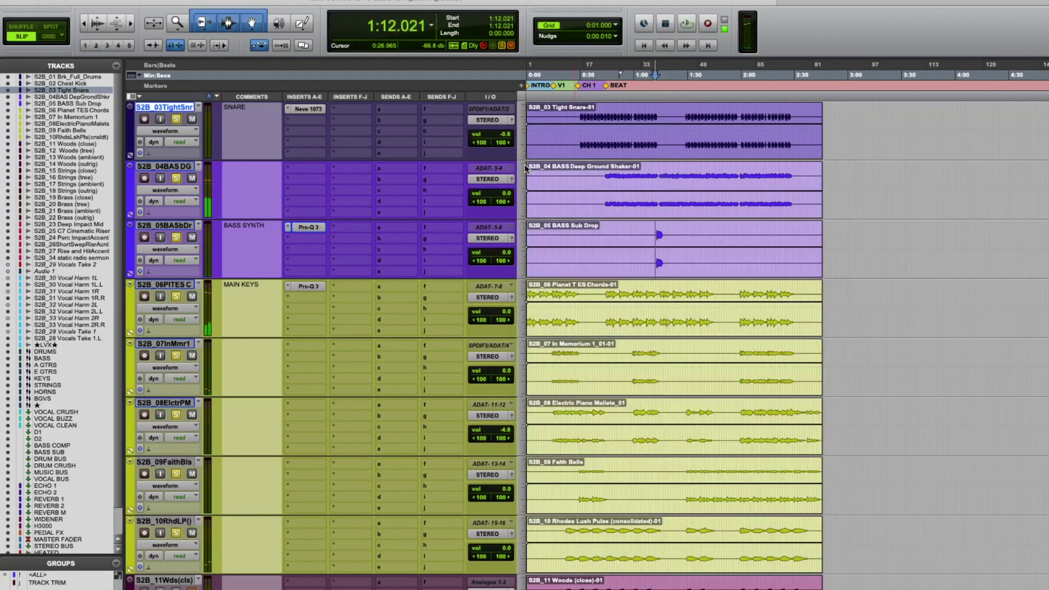
key(super+equal)
key(space)
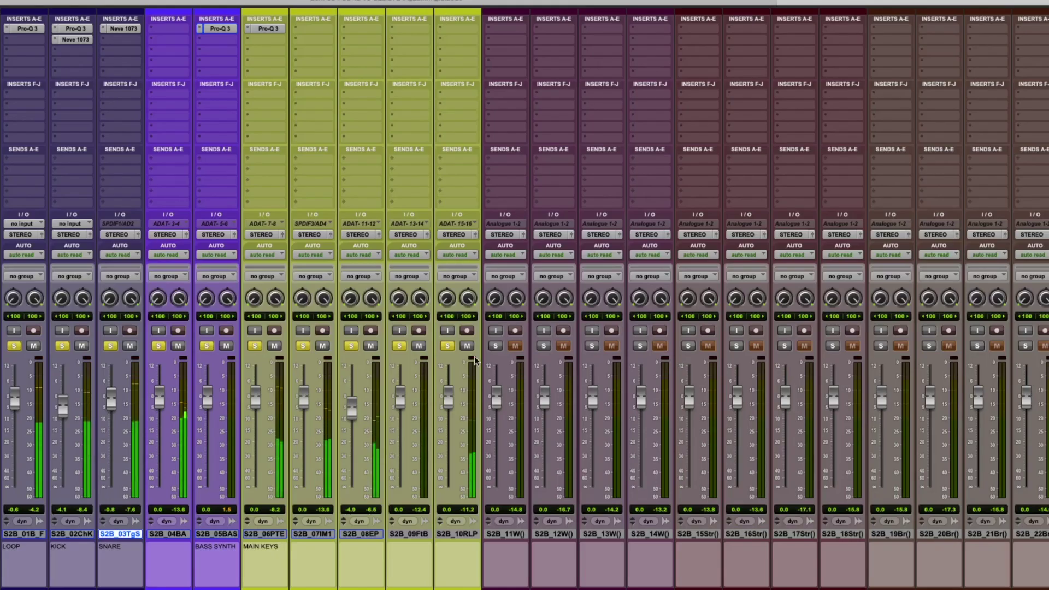
drag(207, 394, 209, 407)
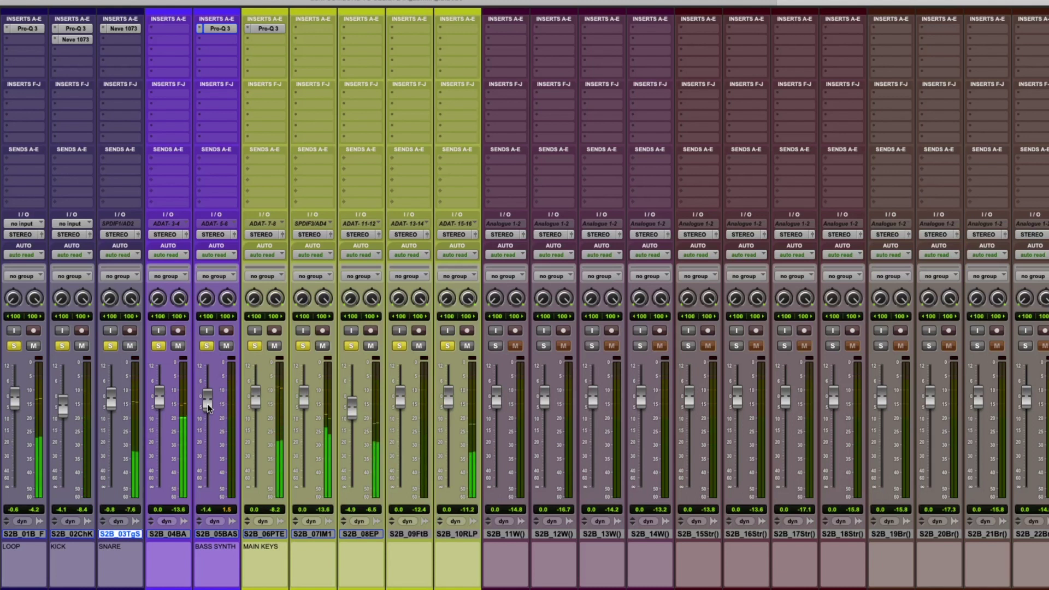
Replay the song from 0:30.037 in the Edit window with the drum loop, kick and snare tracks in view.
mouse_move(208, 406)
mouse_down()
mouse_move(207, 396)
mouse_move(205, 404)
mouse_up()
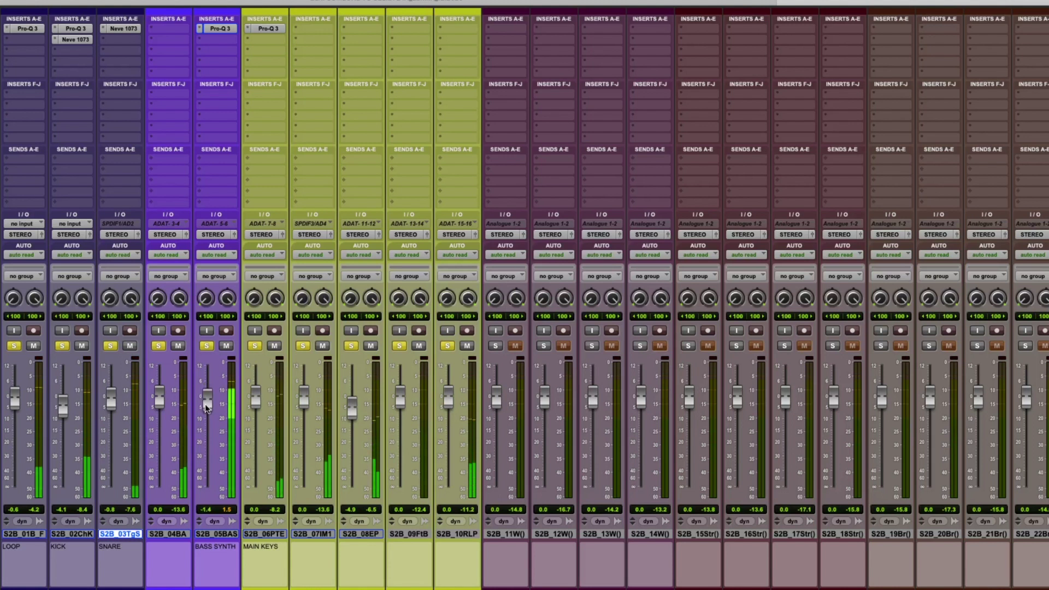
key(ctrl+equal)
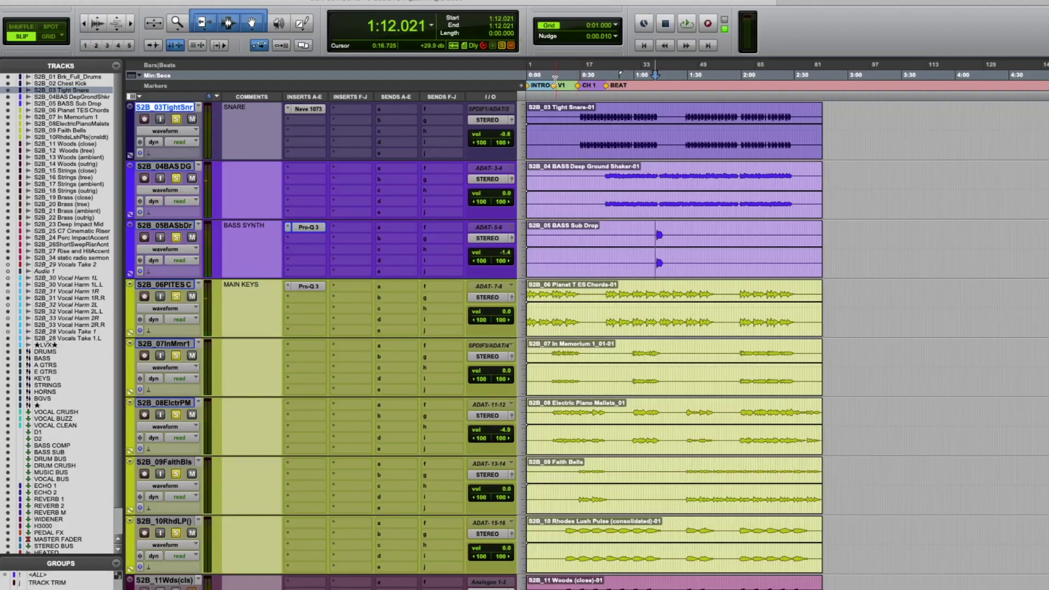
click(580, 97)
key(space)
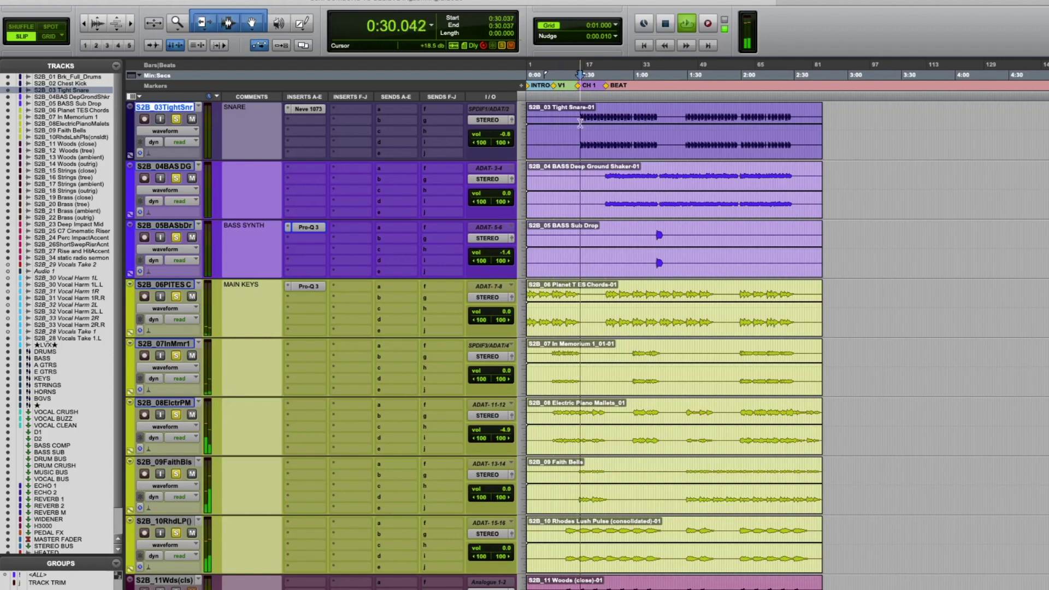
scroll(585, 190, up, 2)
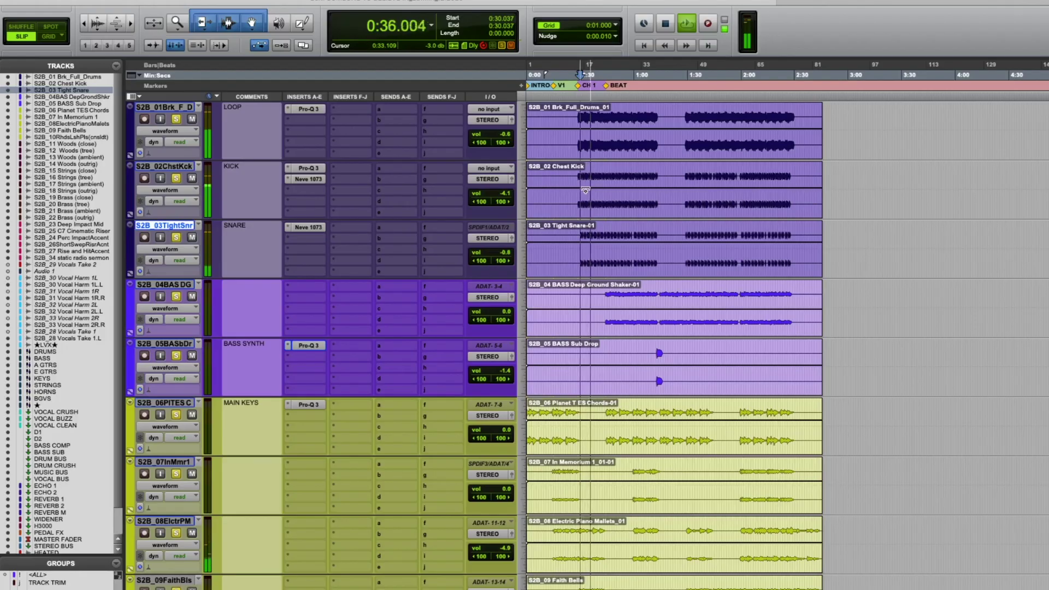
Select the loop, kick and snare tracks in the Mix window and add DRUM BUS and DRUM CRUSH as extra outputs alongside STEREO.
key(ctrl+equal)
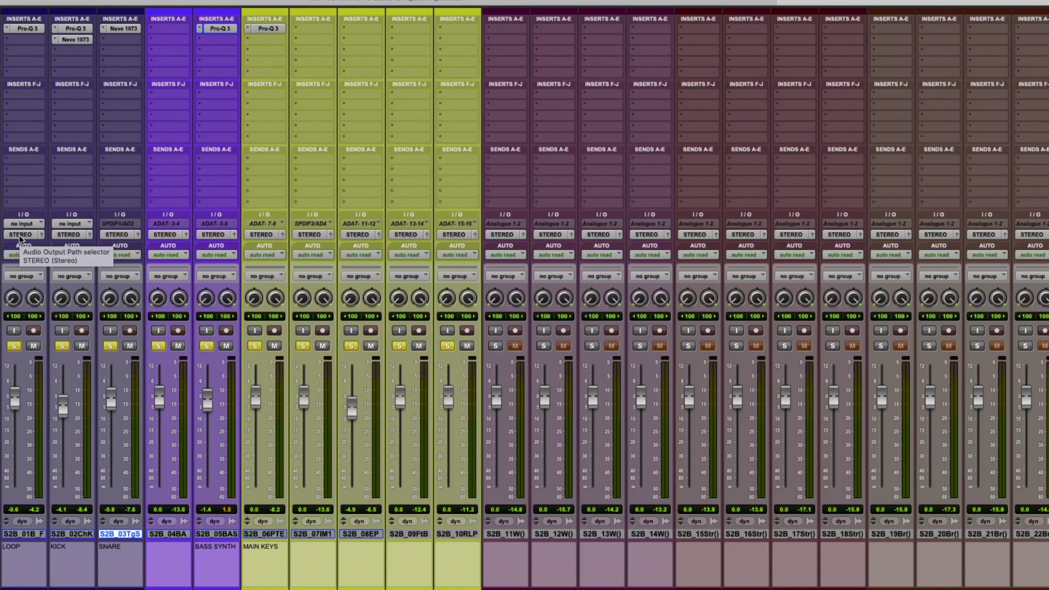
shift+click(40, 534)
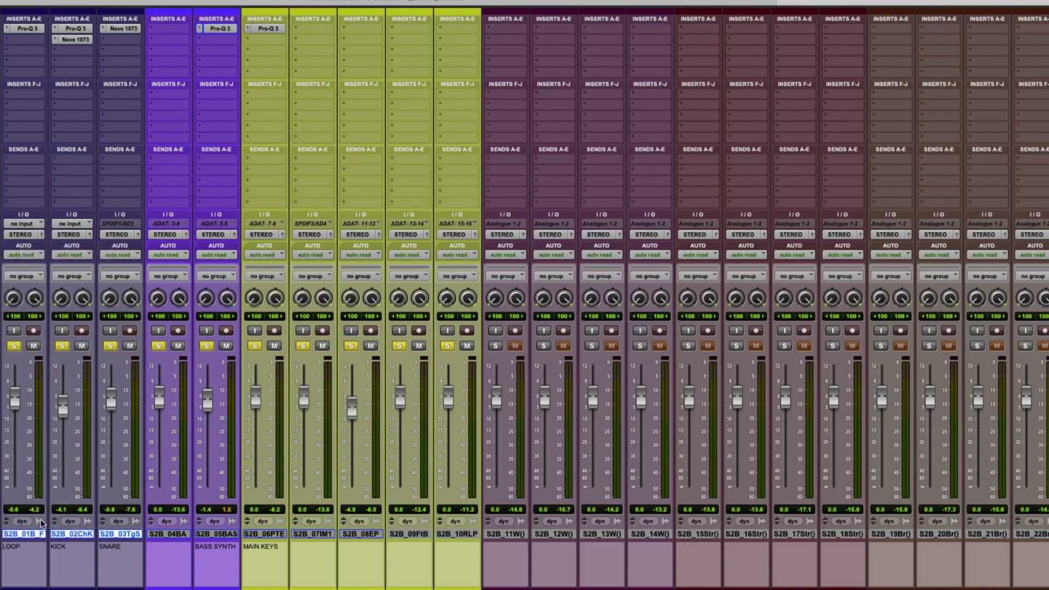
click(22, 235)
mouse_move(33, 246)
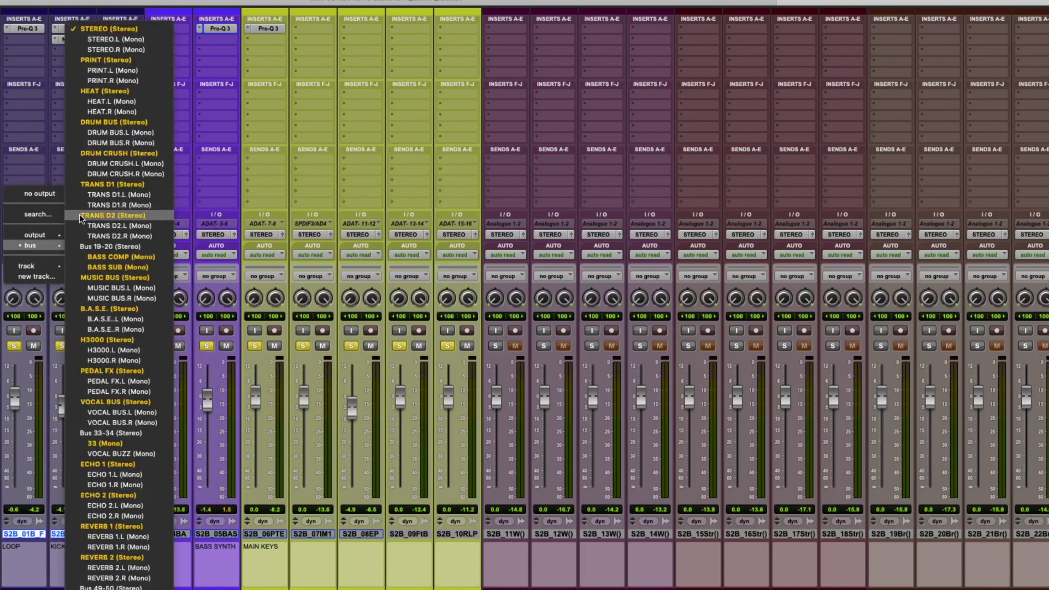
ctrl+click(105, 122)
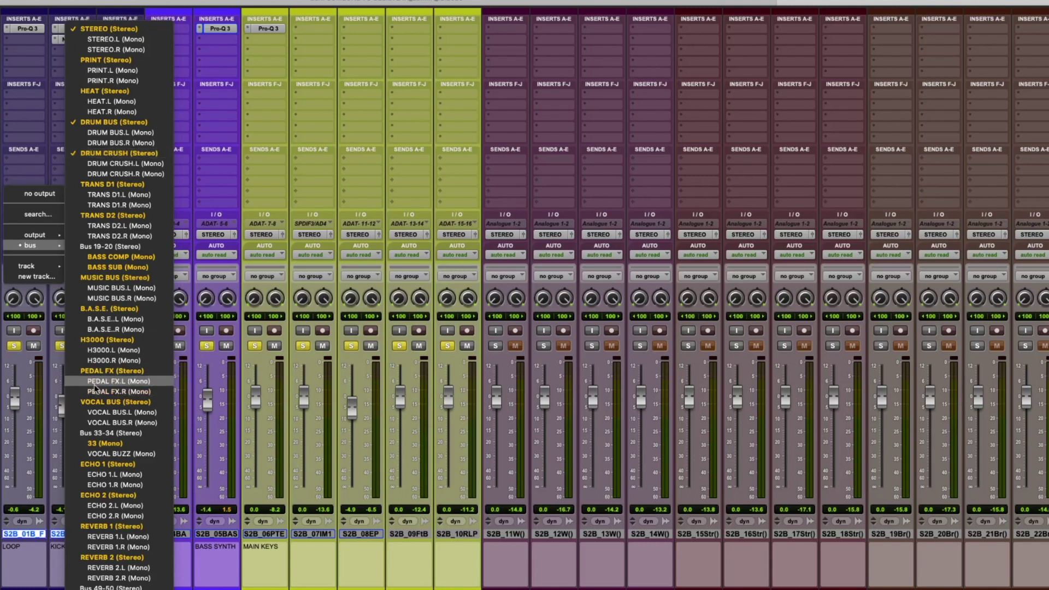
click(53, 384)
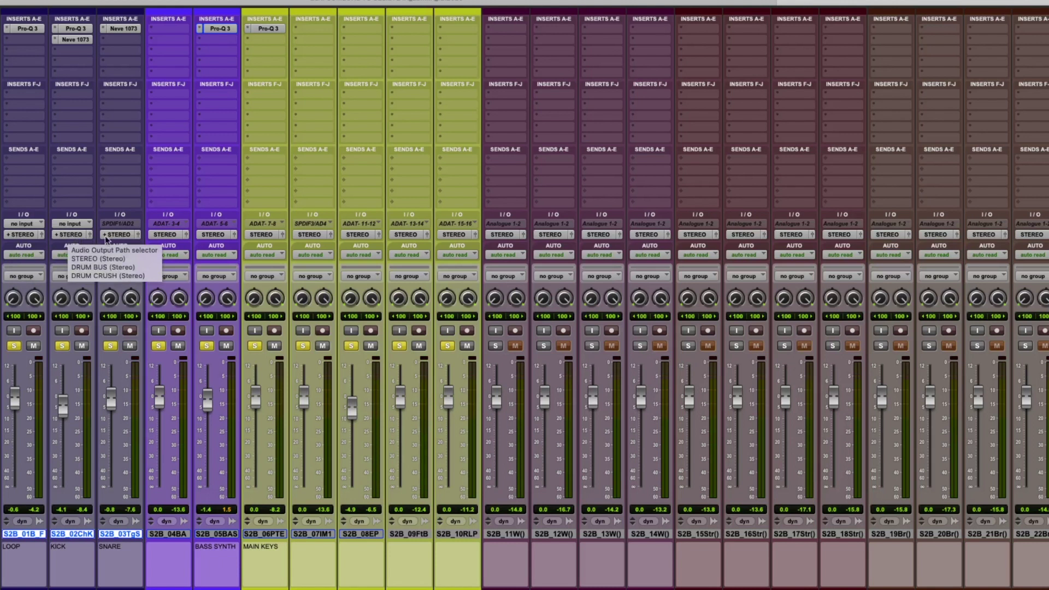
Unmute and solo-safe the DRUM BUS and DRUM CRUSH tracks, and open the 33609 C compressor on DRUM BUS.
scroll(466, 299, right, 15)
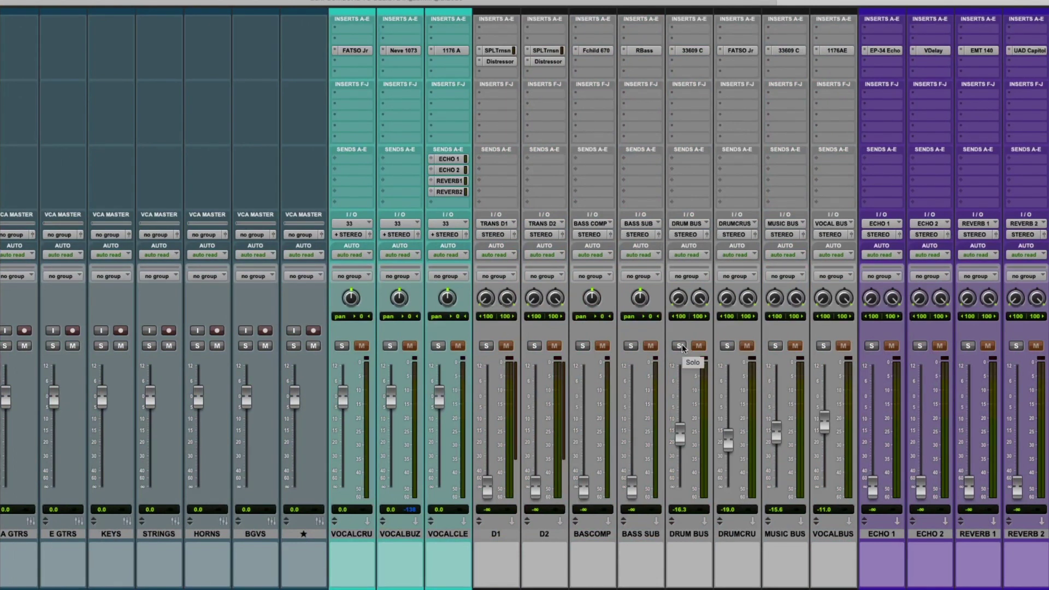
click(681, 346)
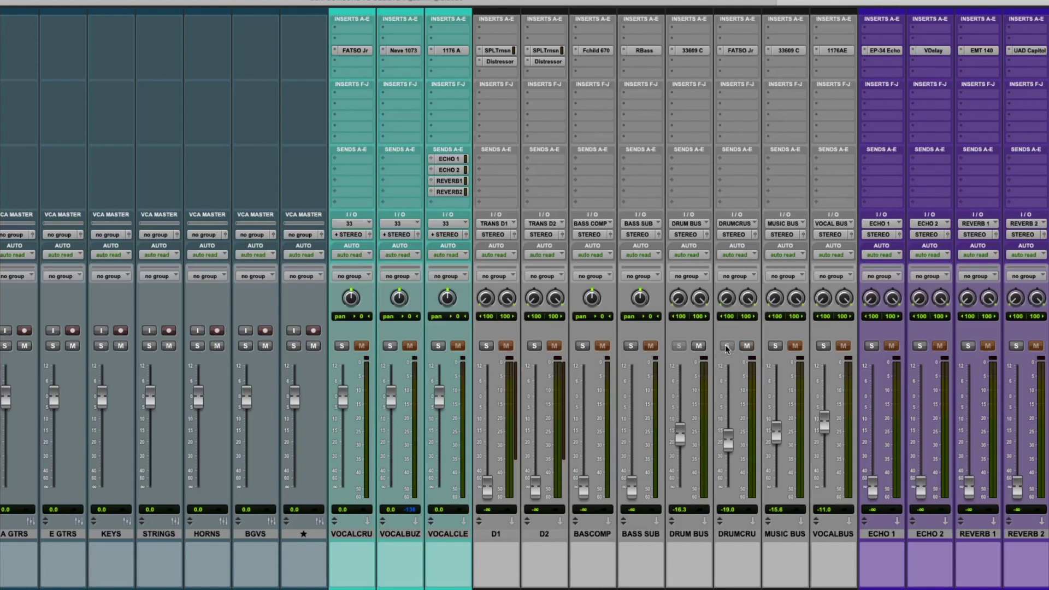
click(692, 50)
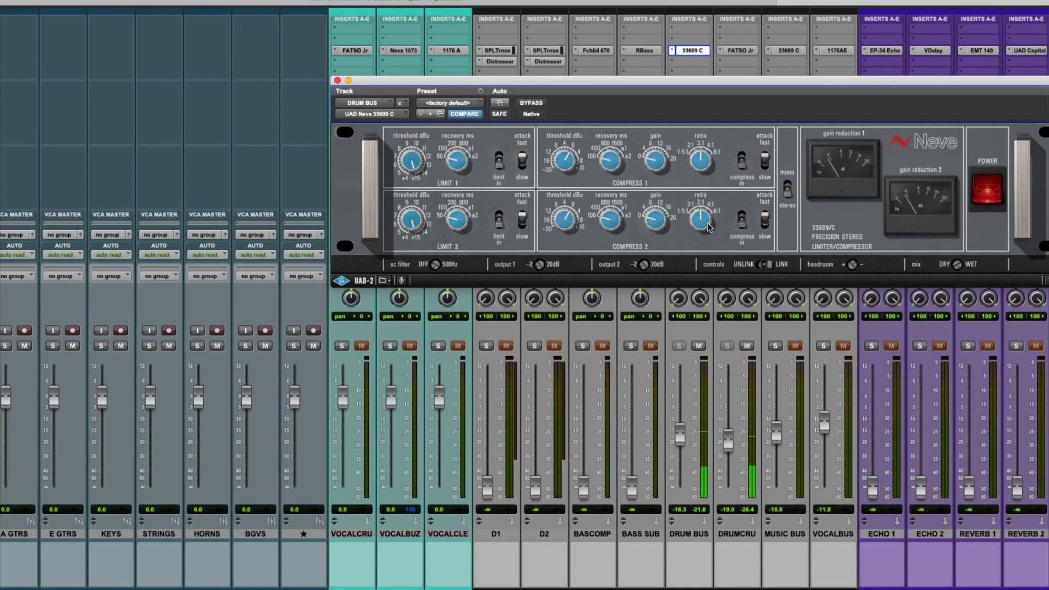
Lower the drum faders during playback to -2.2 dB for the loop, -5.4 dB for the kick and -5.2 dB for the snare.
scroll(671, 509, left, 10)
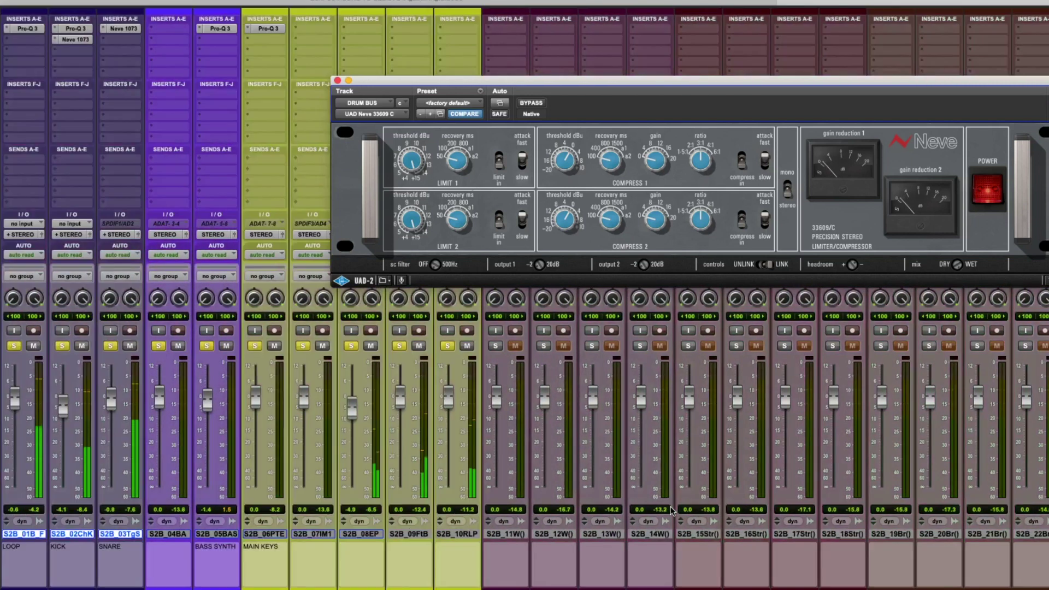
click(113, 407)
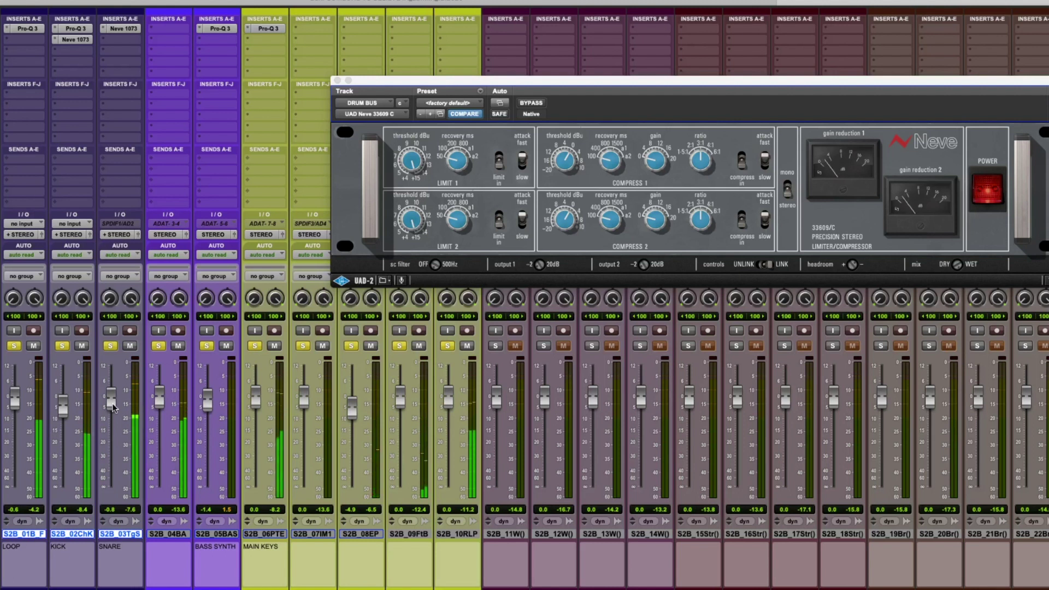
drag(61, 411, 15, 404)
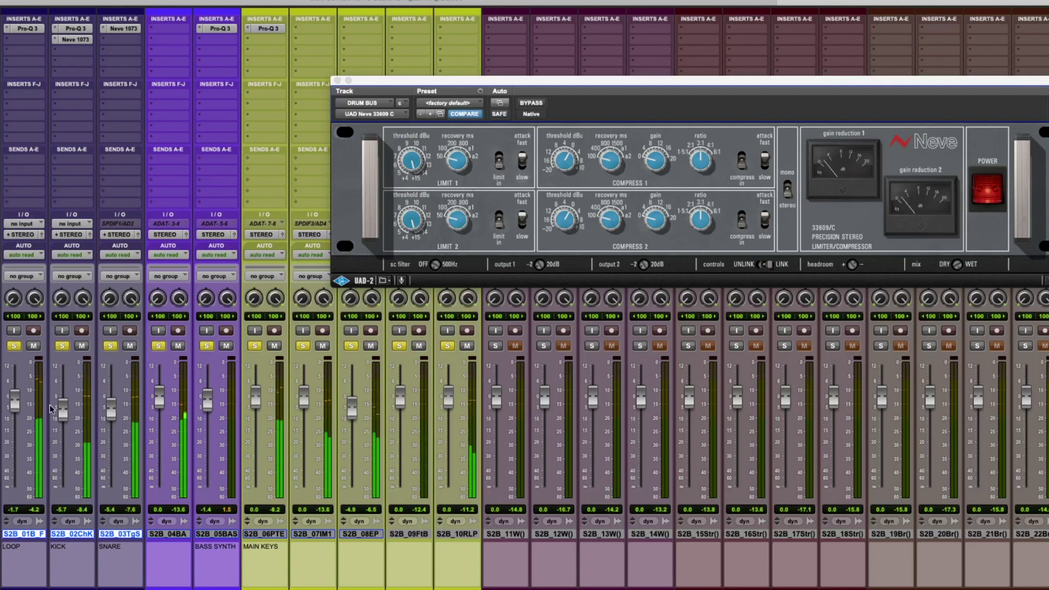
drag(106, 409, 63, 411)
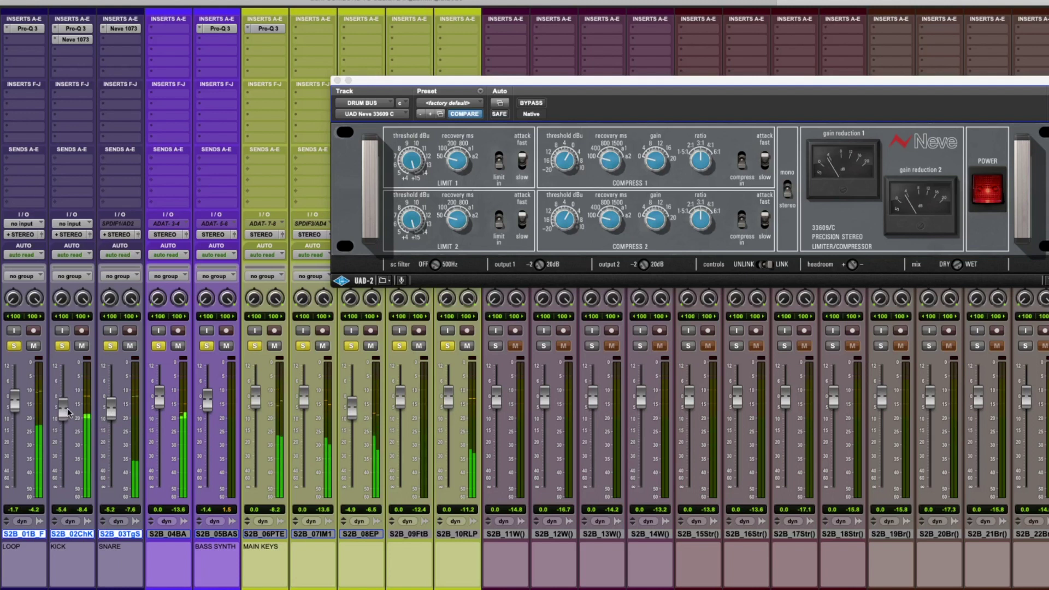
drag(16, 407, 17, 409)
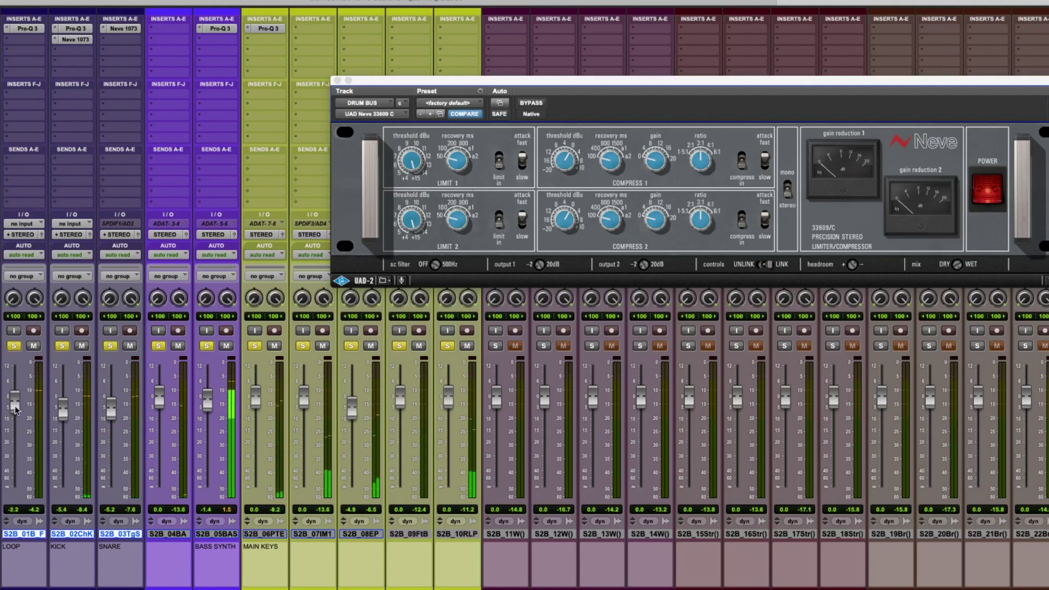
Take the keys tracks out of solo, leaving only the drums and bass soloed.
click(255, 346)
click(301, 346)
click(348, 347)
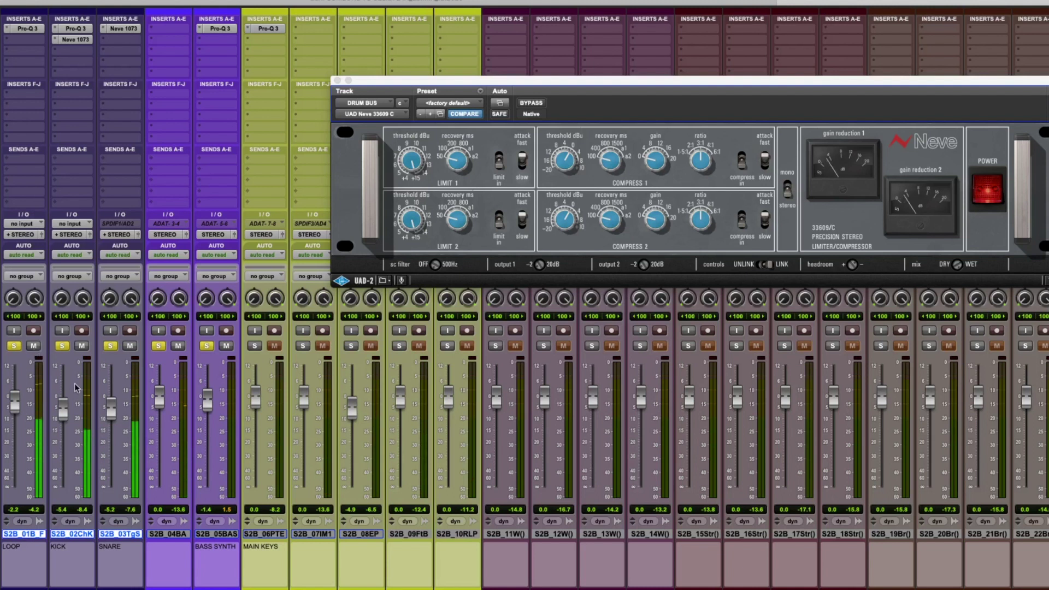
Rebalance the faders to -3.3 dB loop, -6.5 dB kick and -4.6 dB snare, and close the DRUM BUS compressor window.
drag(15, 410, 15, 405)
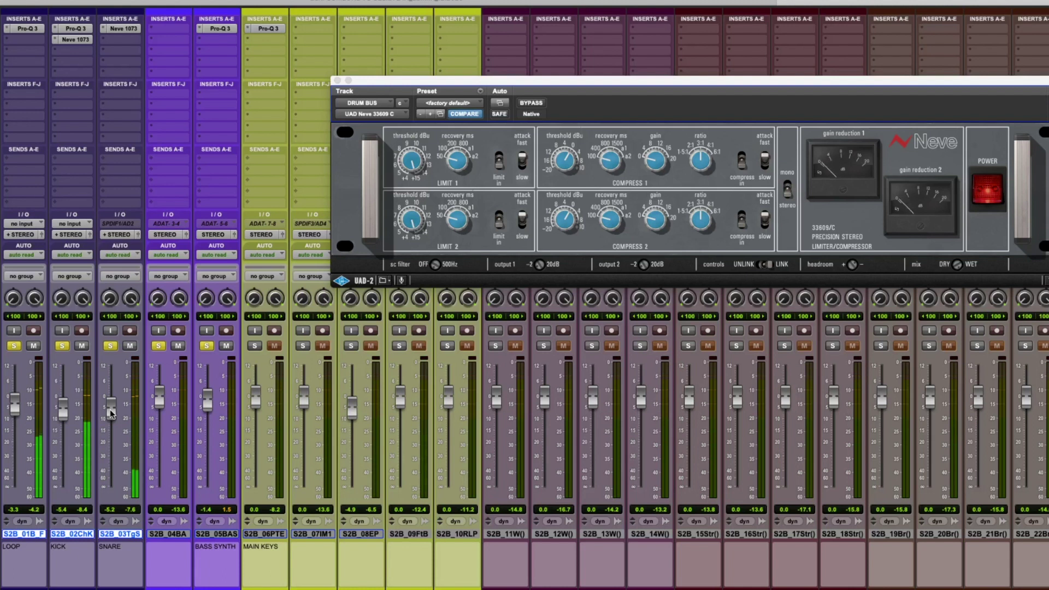
drag(68, 406, 64, 414)
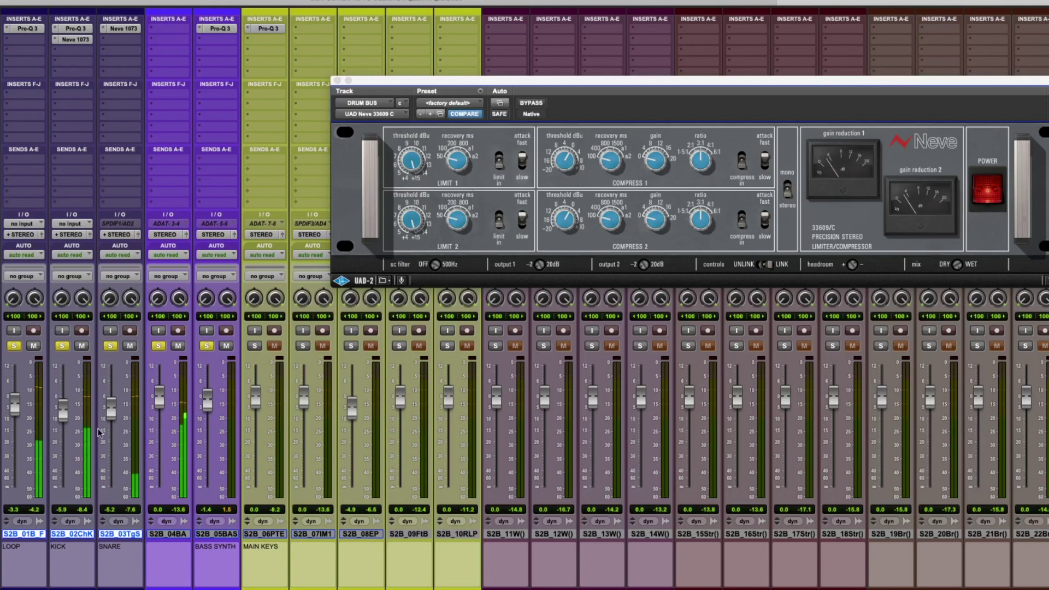
drag(107, 420, 109, 415)
drag(113, 411, 112, 410)
drag(62, 409, 63, 414)
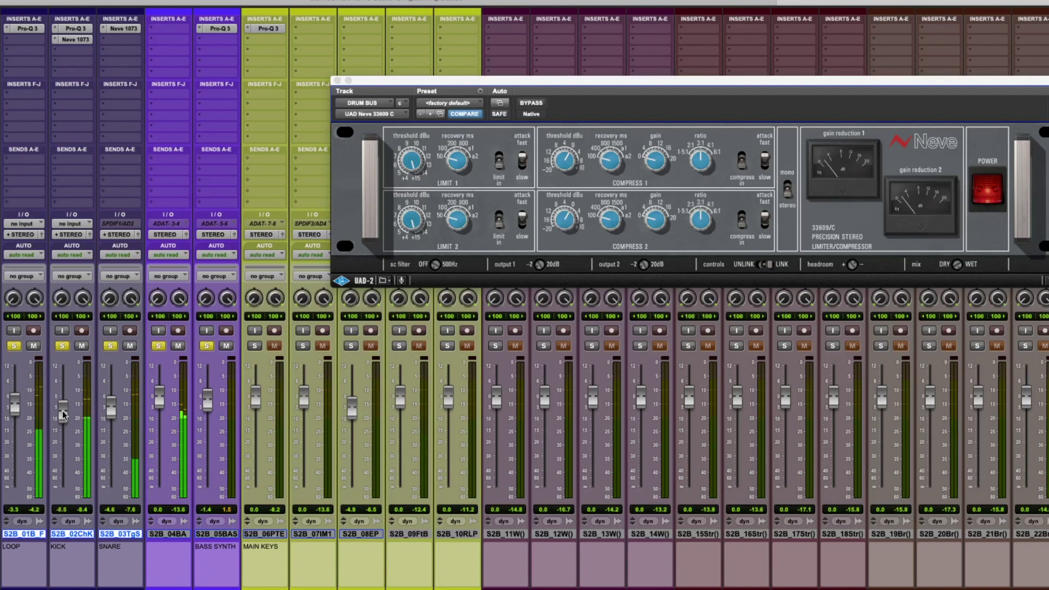
drag(63, 410, 63, 410)
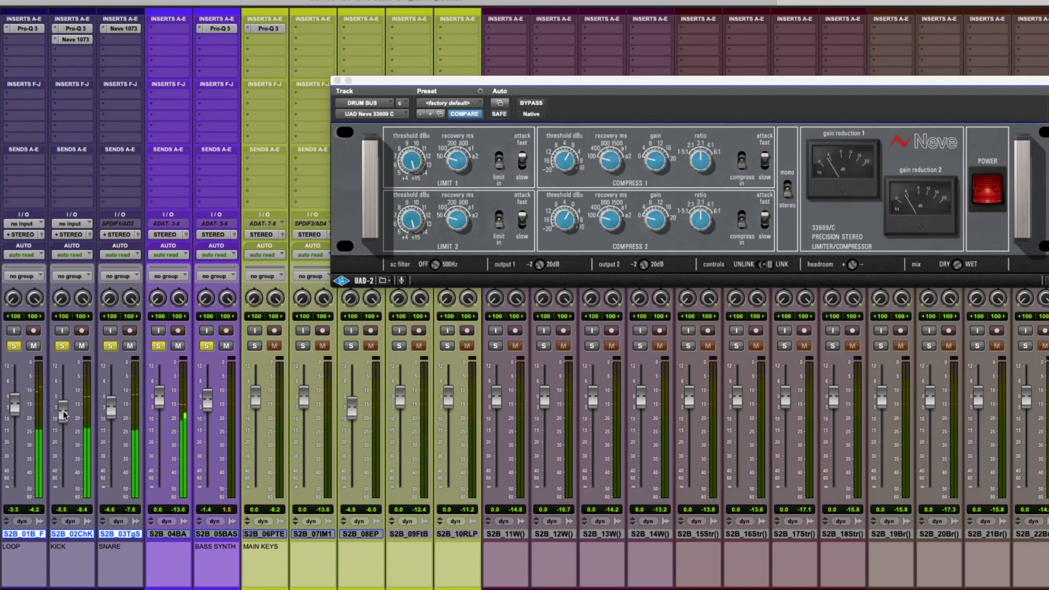
drag(16, 408, 17, 406)
drag(16, 409, 17, 409)
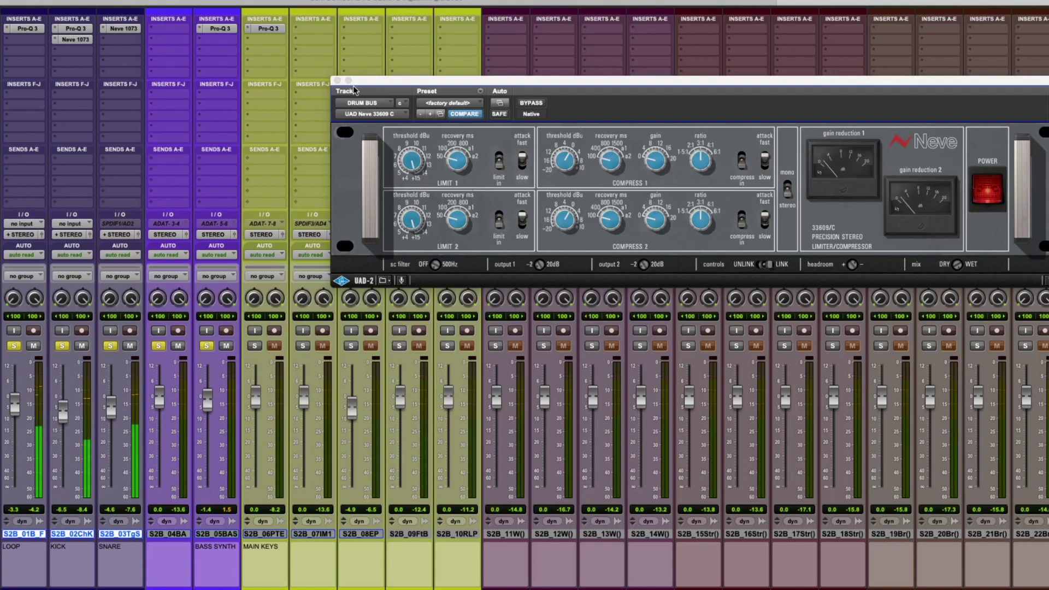
click(338, 80)
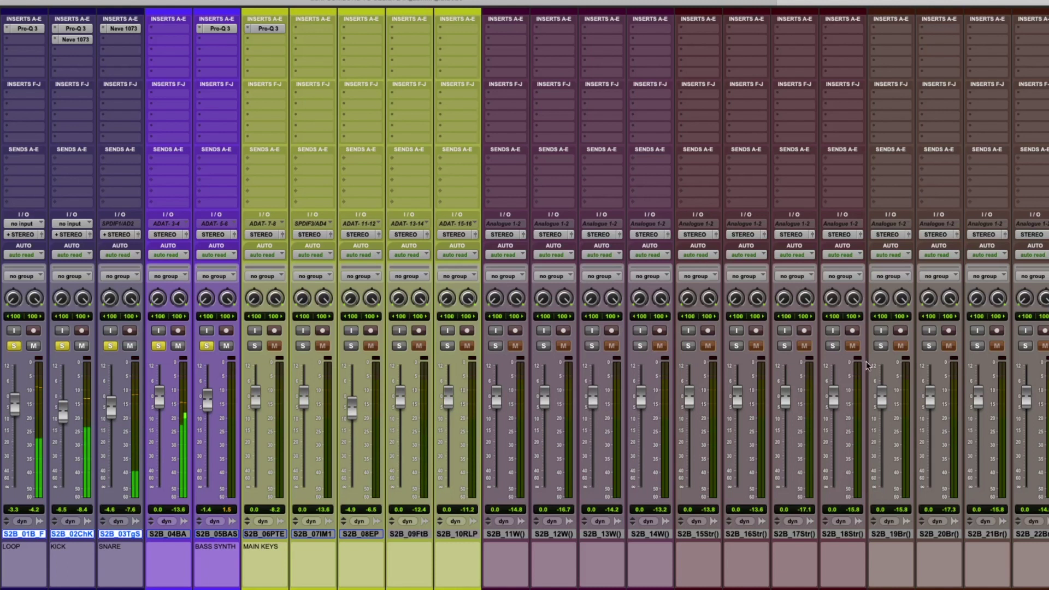
Adjust the channel 1 input and output levels of the FATSO Jr on DRUM CRUSH during playback and close the plug-in.
scroll(868, 366, right, 10)
scroll(868, 365, right, 12)
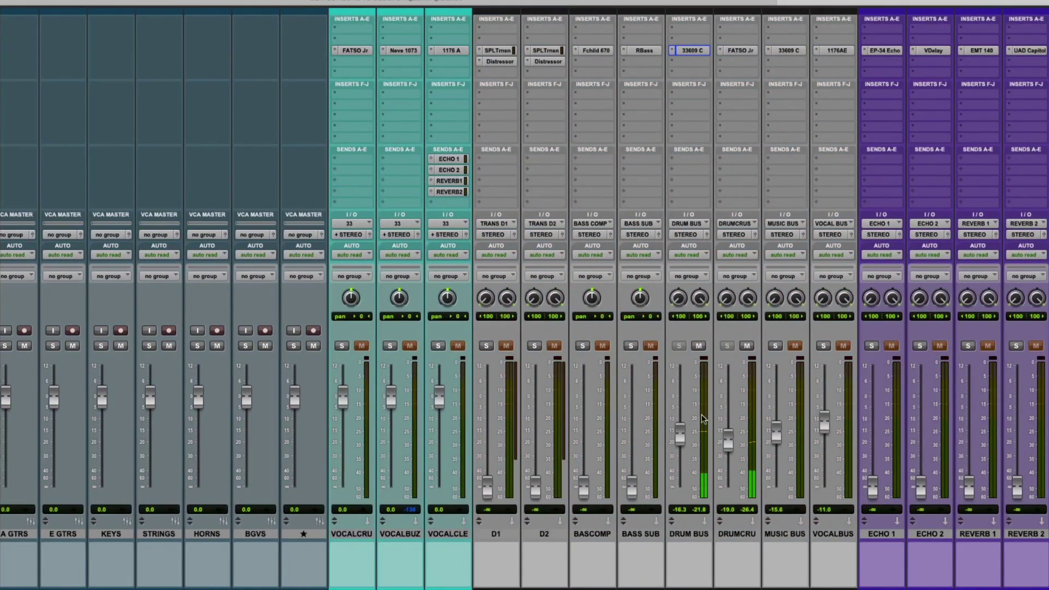
click(738, 51)
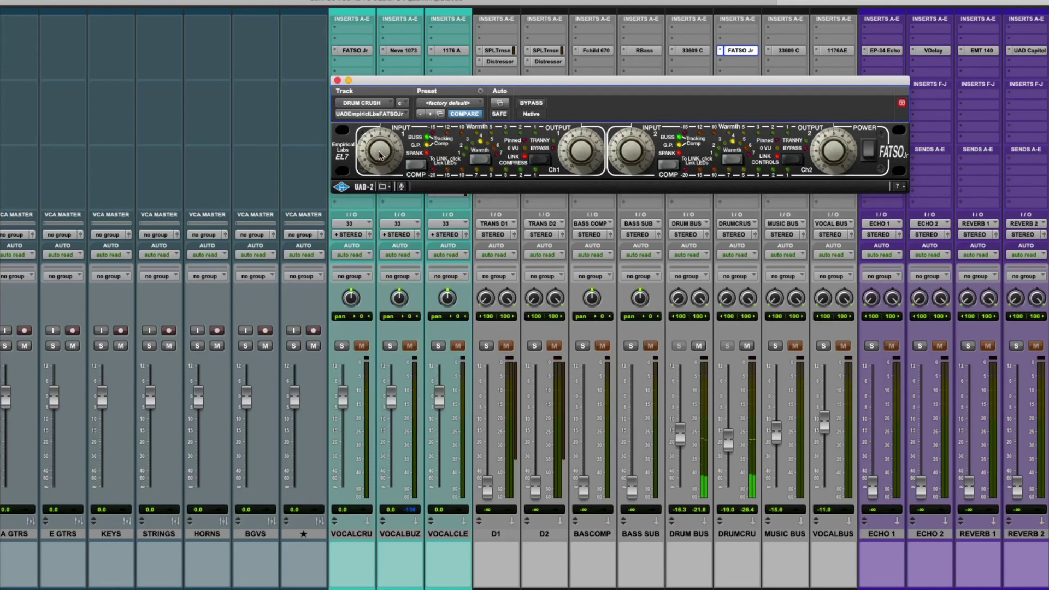
drag(380, 154, 381, 151)
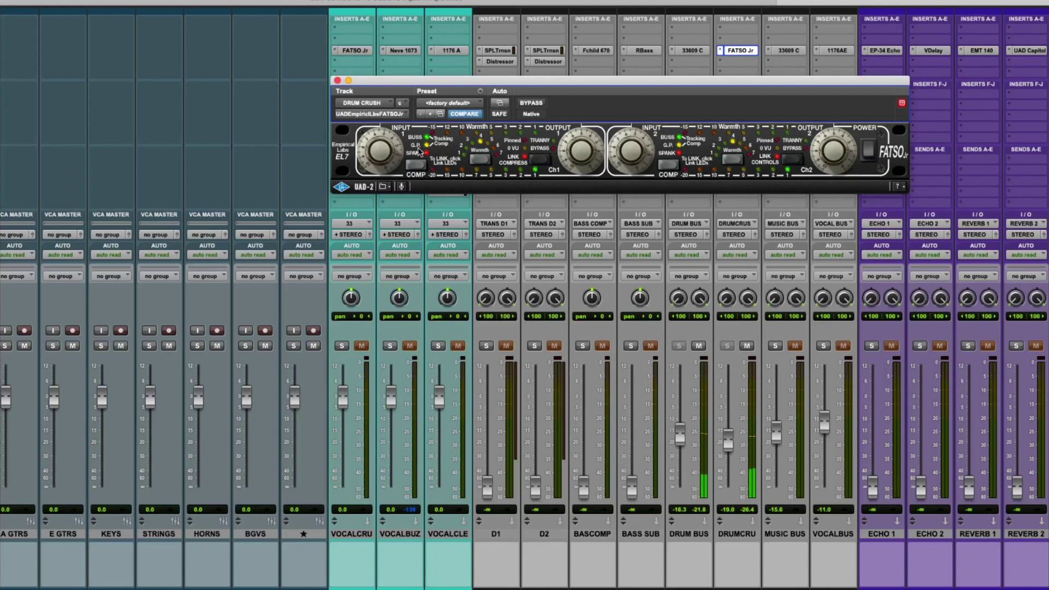
drag(582, 147, 584, 145)
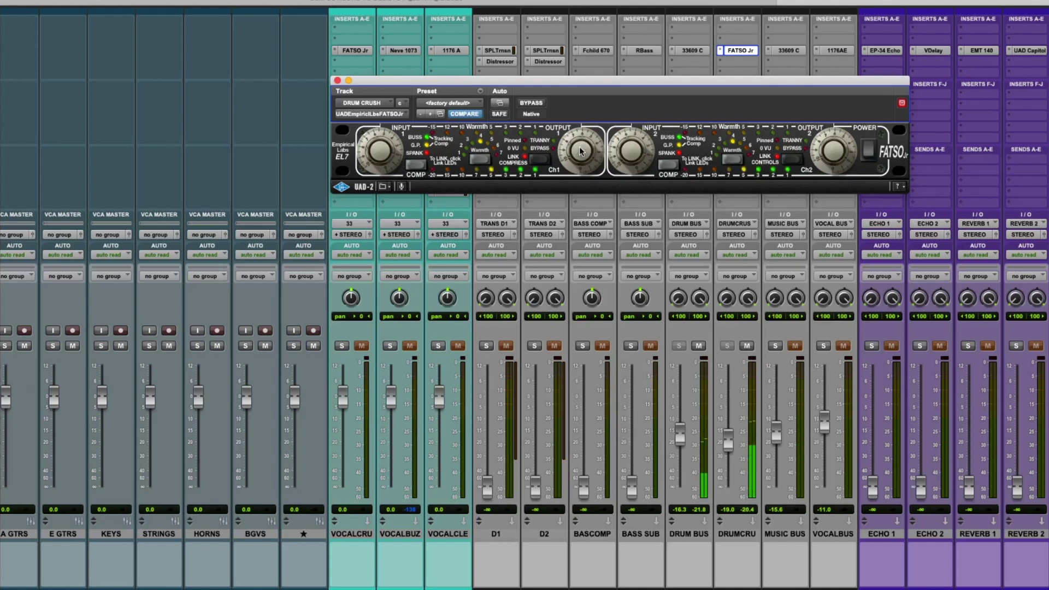
drag(581, 150, 581, 155)
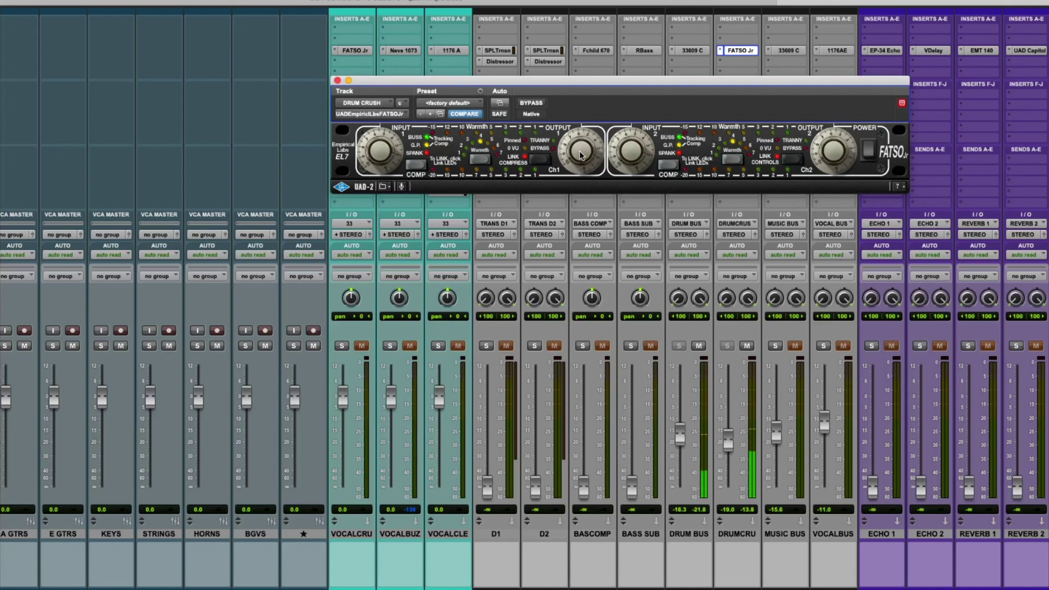
click(337, 80)
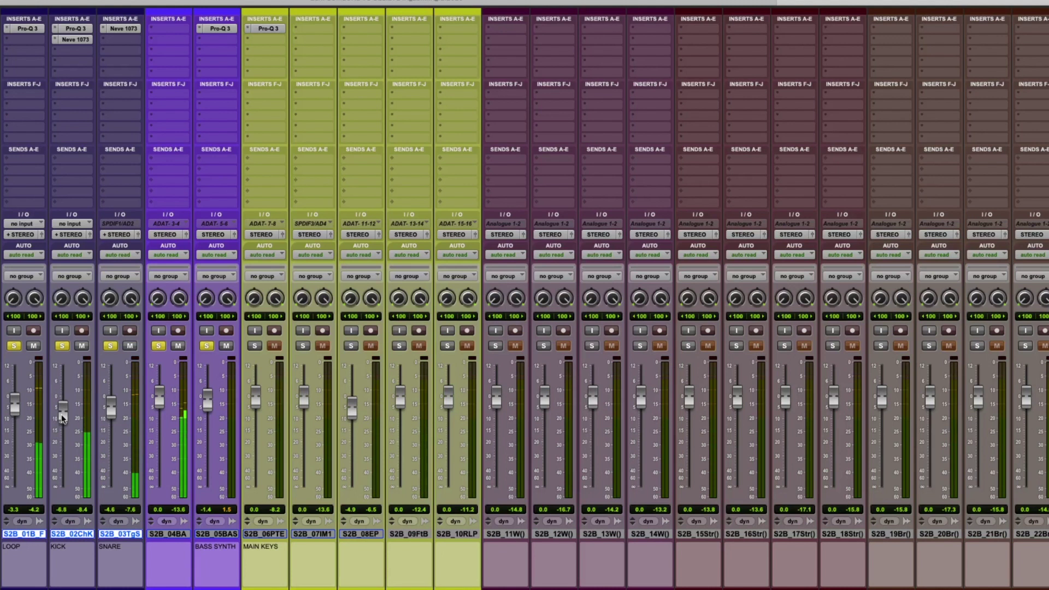
Readjust the drum faders to -4.3 dB for the snare, -6.9 dB for the kick and -4.9 dB for the loop.
drag(110, 405, 110, 405)
scroll(362, 419, right, 10)
scroll(362, 420, right, 10)
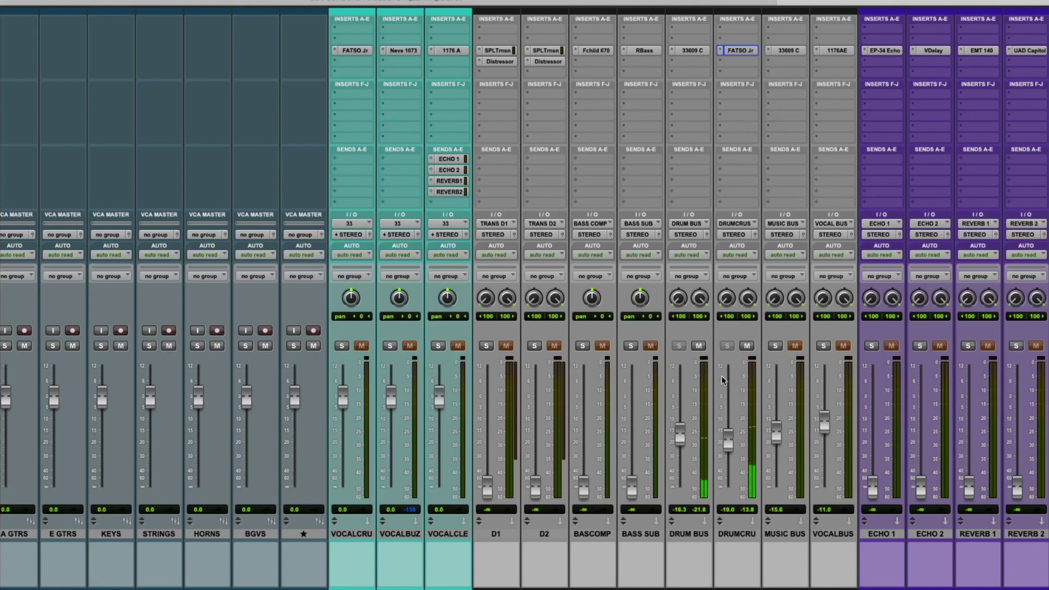
scroll(721, 377, left, 20)
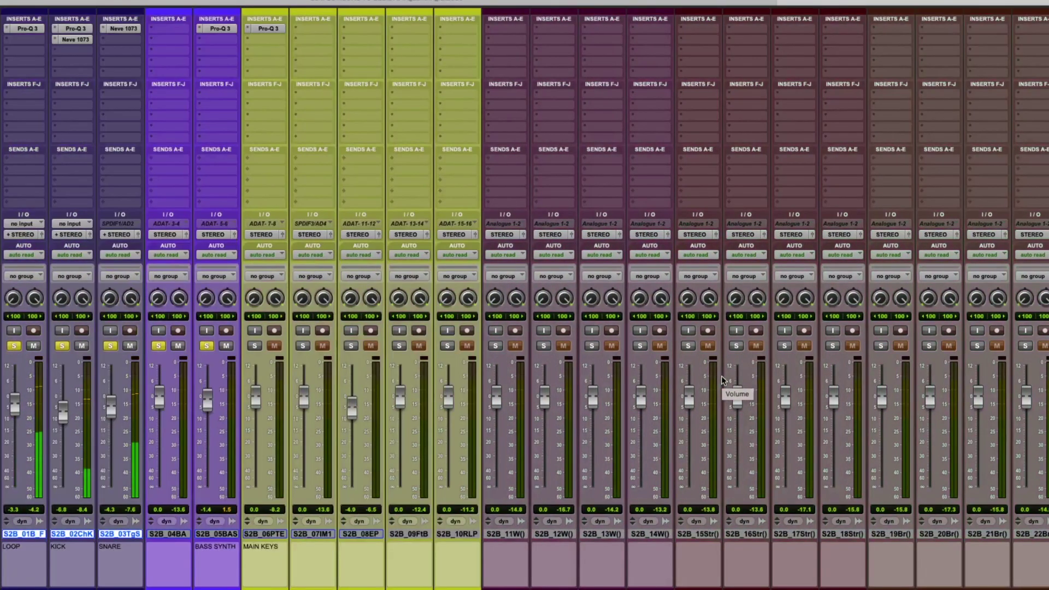
drag(61, 418, 61, 413)
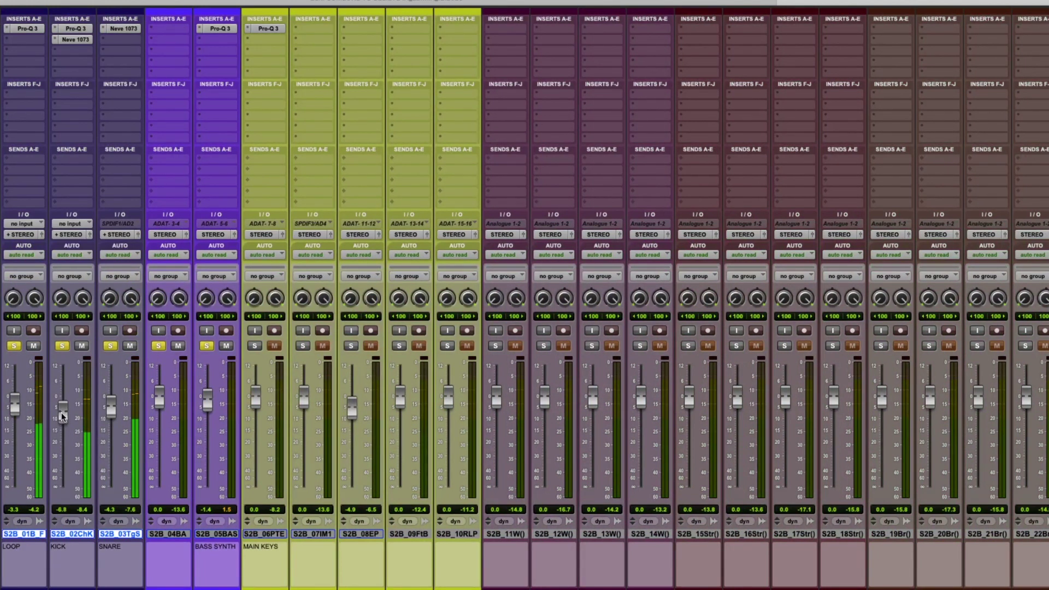
drag(62, 417, 63, 418)
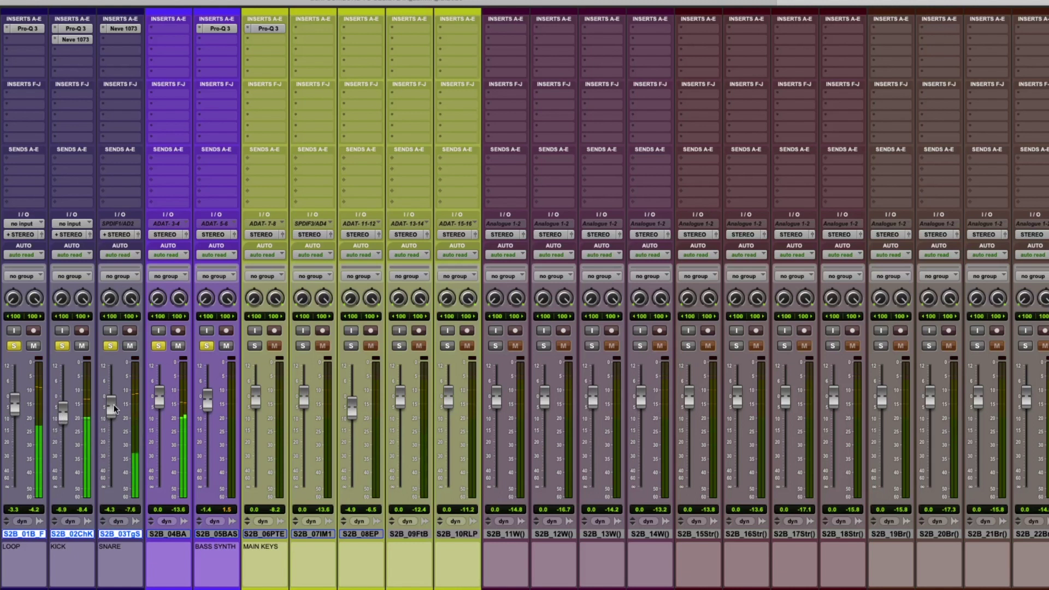
mouse_move(15, 405)
mouse_down()
mouse_move(17, 437)
mouse_move(14, 406)
mouse_up()
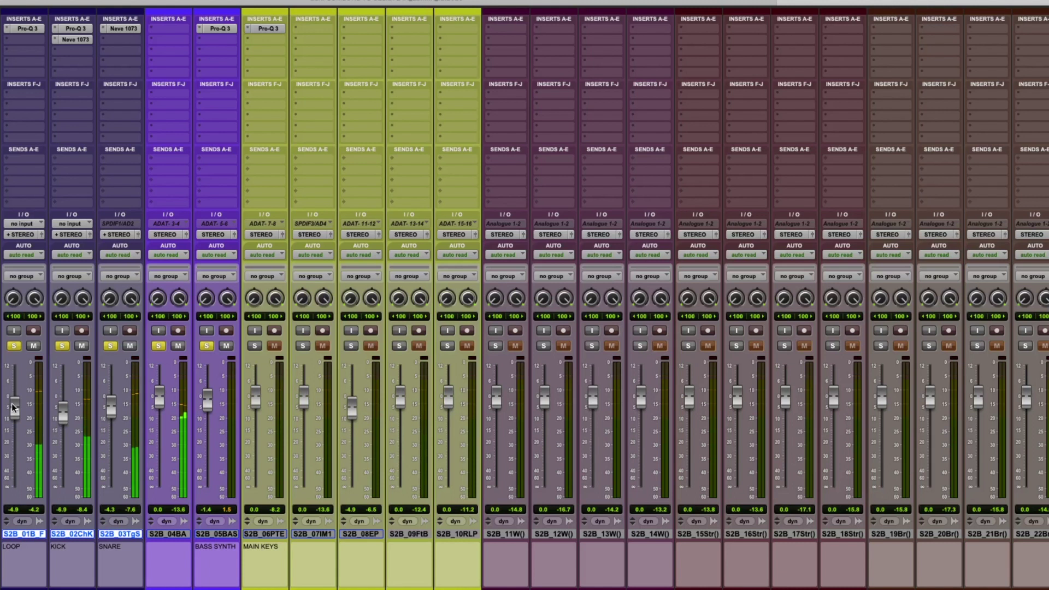
Set the loop fader to -4.6 dB and check the drum buses during playback.
drag(14, 407, 14, 406)
scroll(437, 392, right, 15)
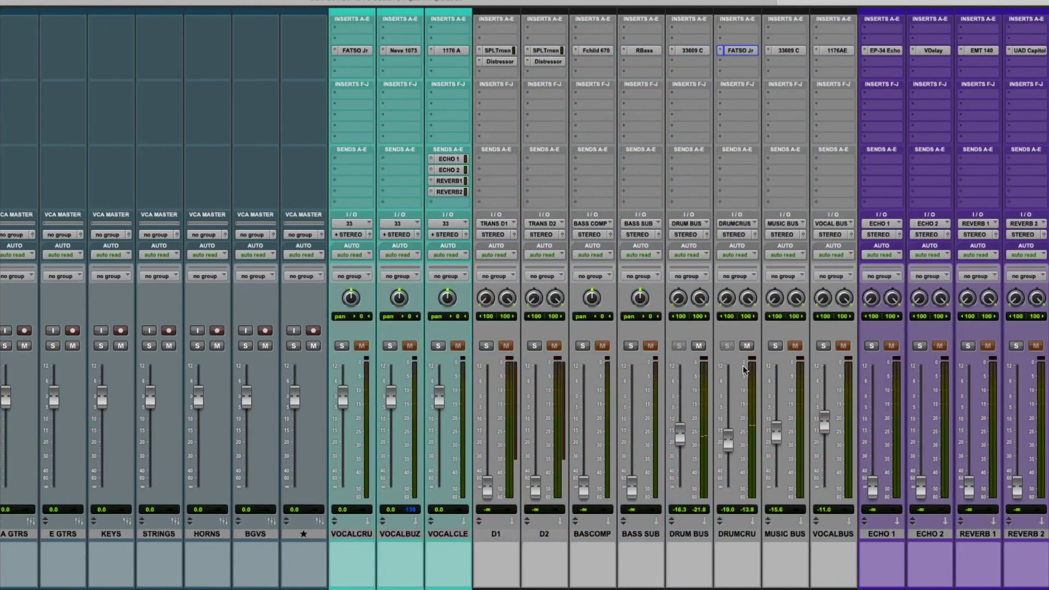
scroll(743, 369, left, 15)
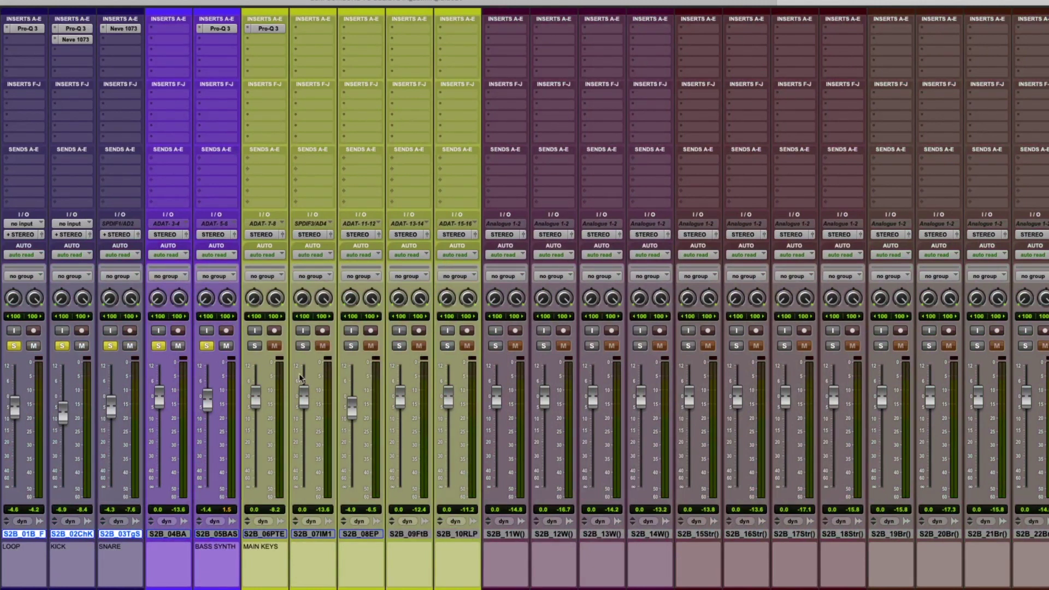
Add MUSIC BUS (Stereo) as an additional output on all five keys tracks, from 06 to 10, alongside STEREO.
click(273, 535)
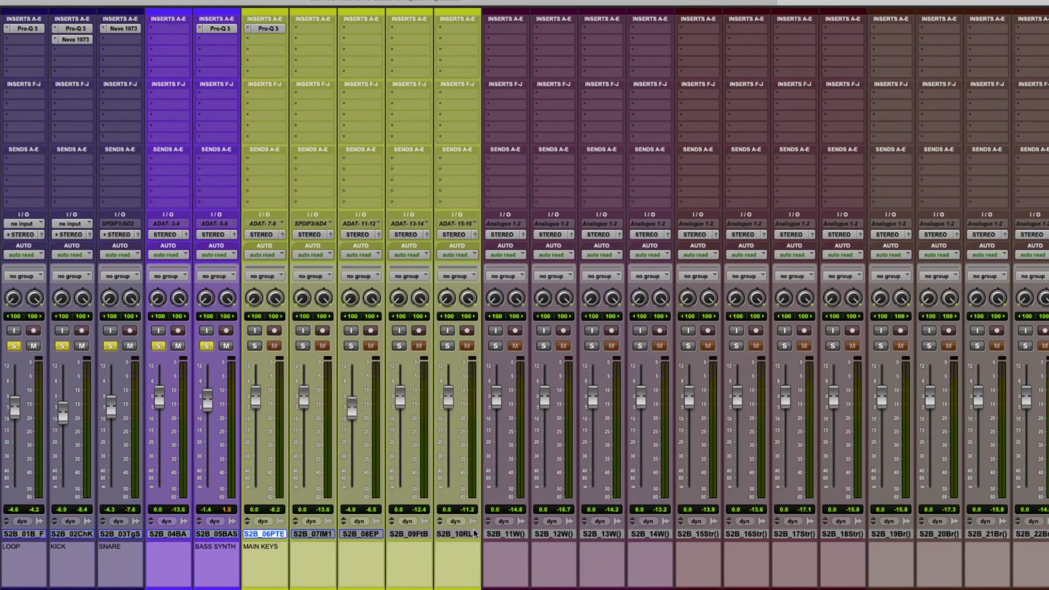
shift+click(469, 534)
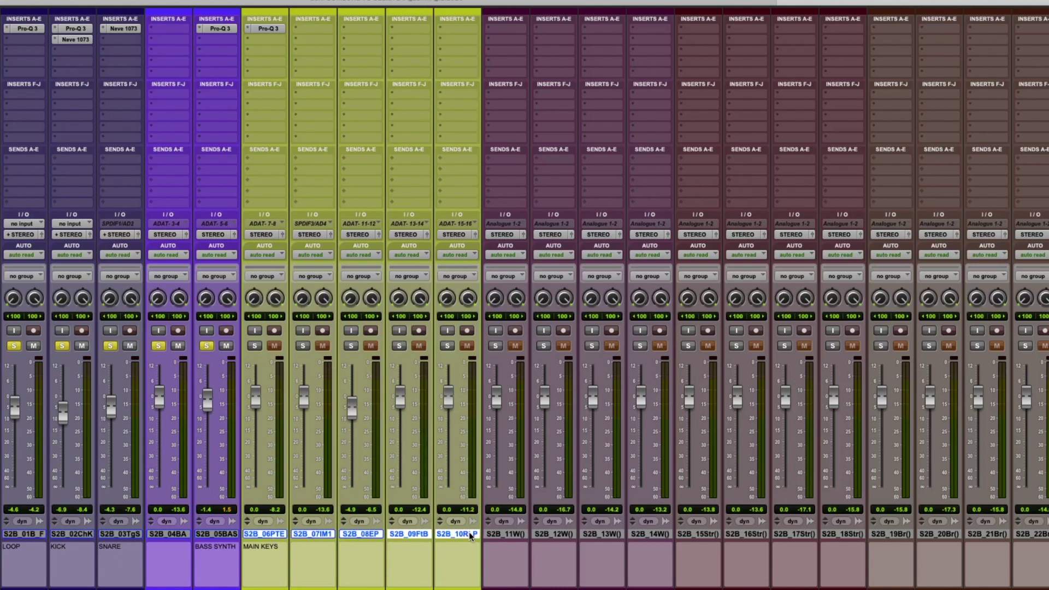
click(253, 235)
mouse_move(273, 246)
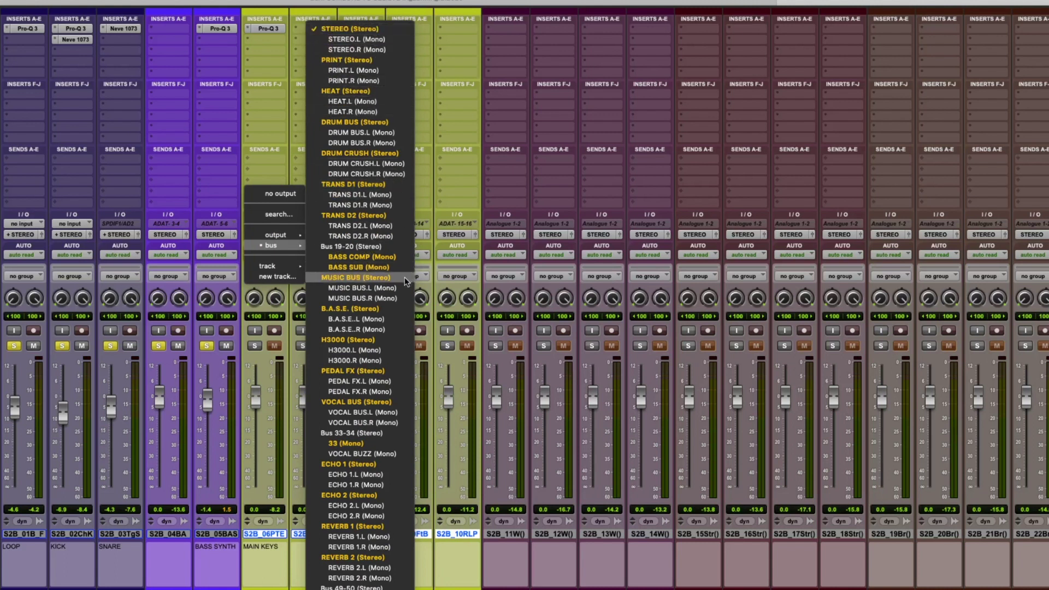
click(328, 370)
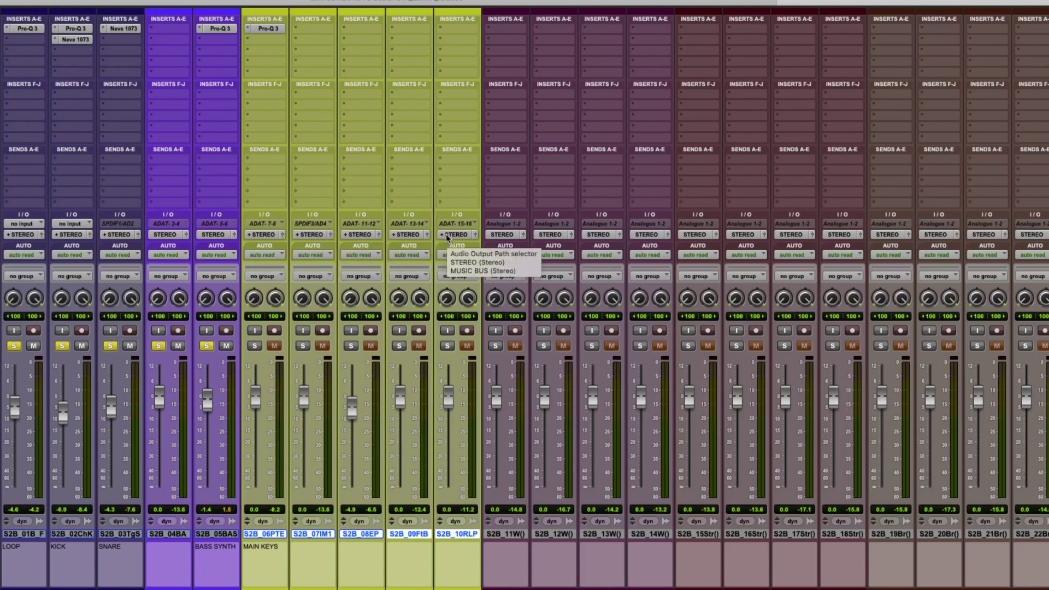
Open the 33609 C compressor on MUSIC BUS and place its window clear of the faders.
scroll(666, 424, right, 15)
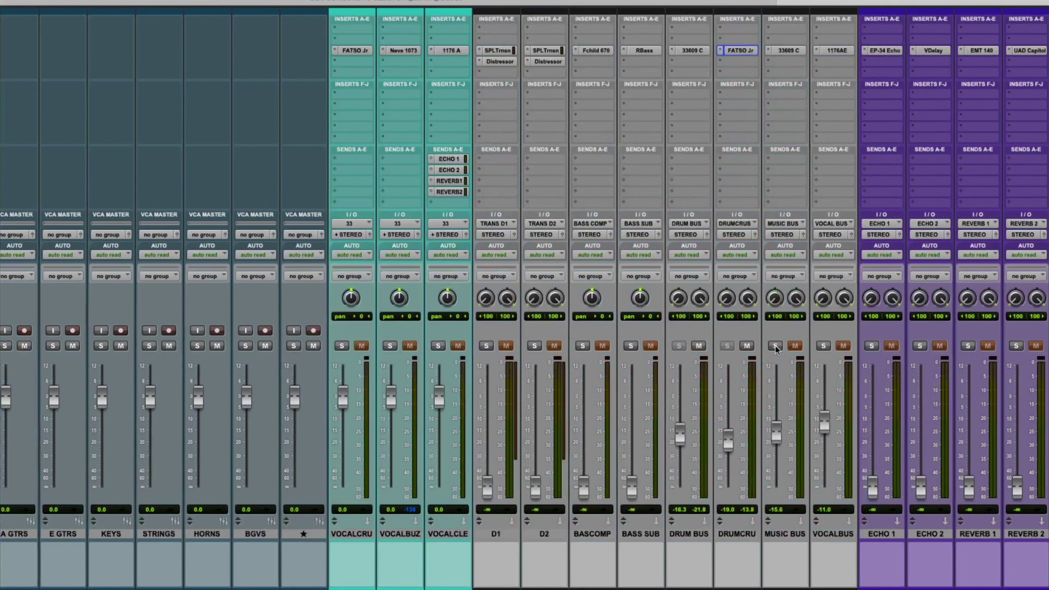
click(787, 52)
drag(714, 95, 704, 107)
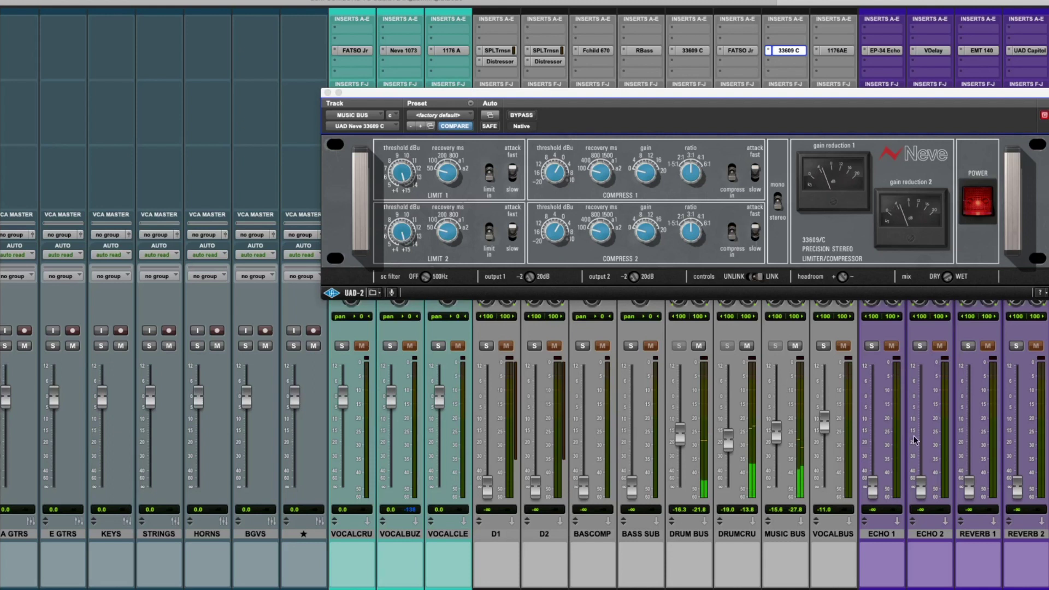
Balance the keys faders during playback to -4.6 dB for track 08, -0.9 dB for track 09 and +0.2 dB for track 07.
scroll(915, 440, left, 10)
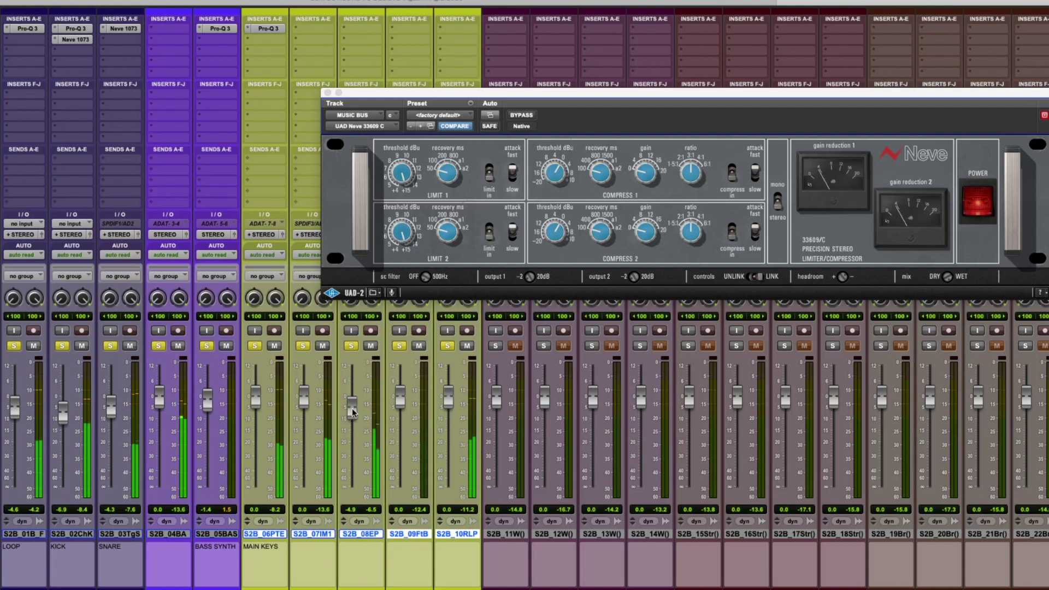
drag(352, 408, 352, 407)
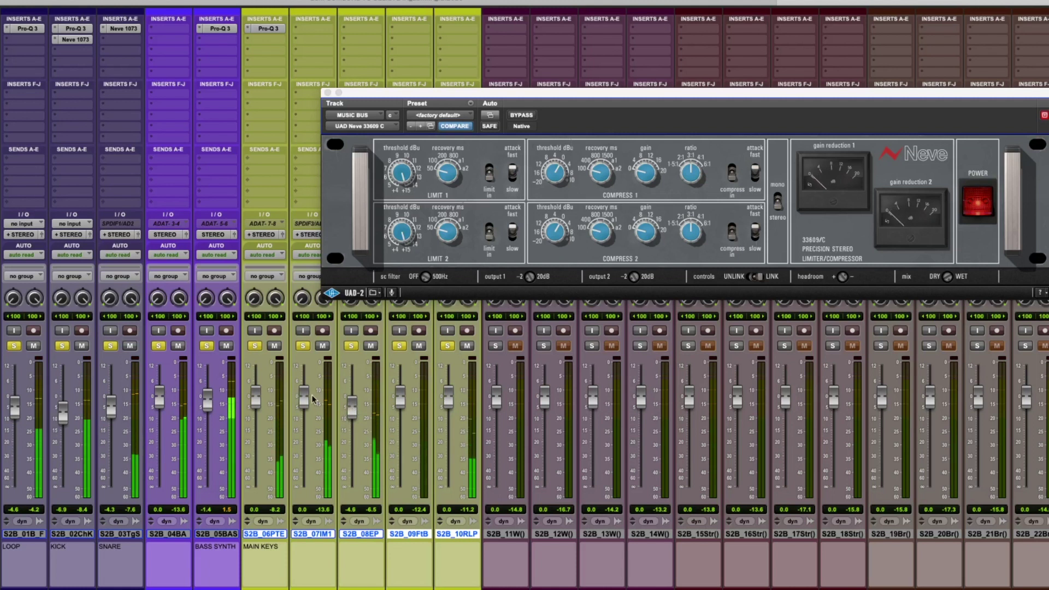
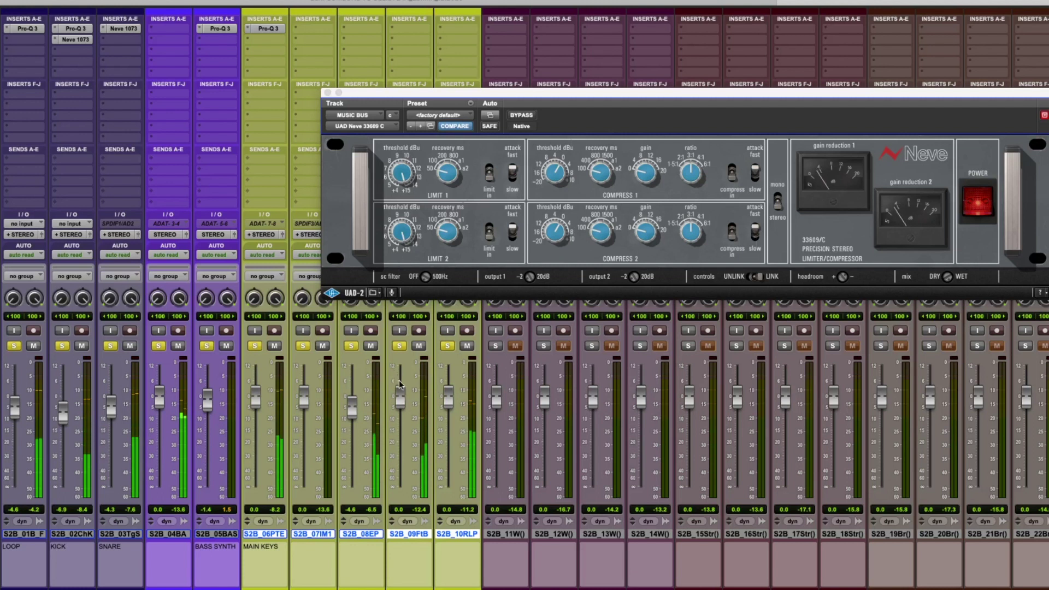
mouse_move(400, 399)
mouse_down()
mouse_move(397, 485)
mouse_move(396, 403)
mouse_up()
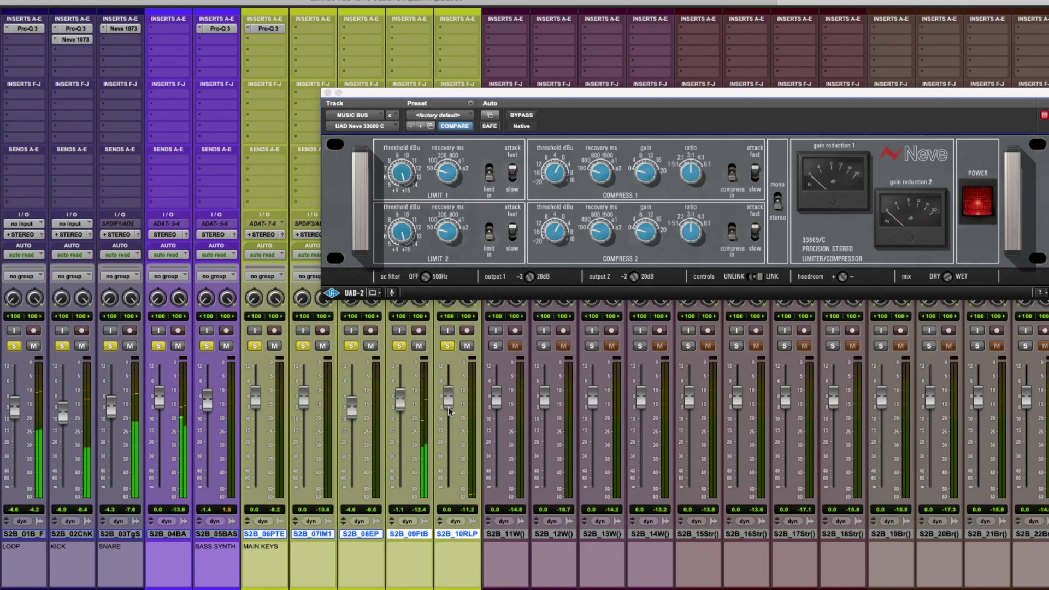
key(super+equal)
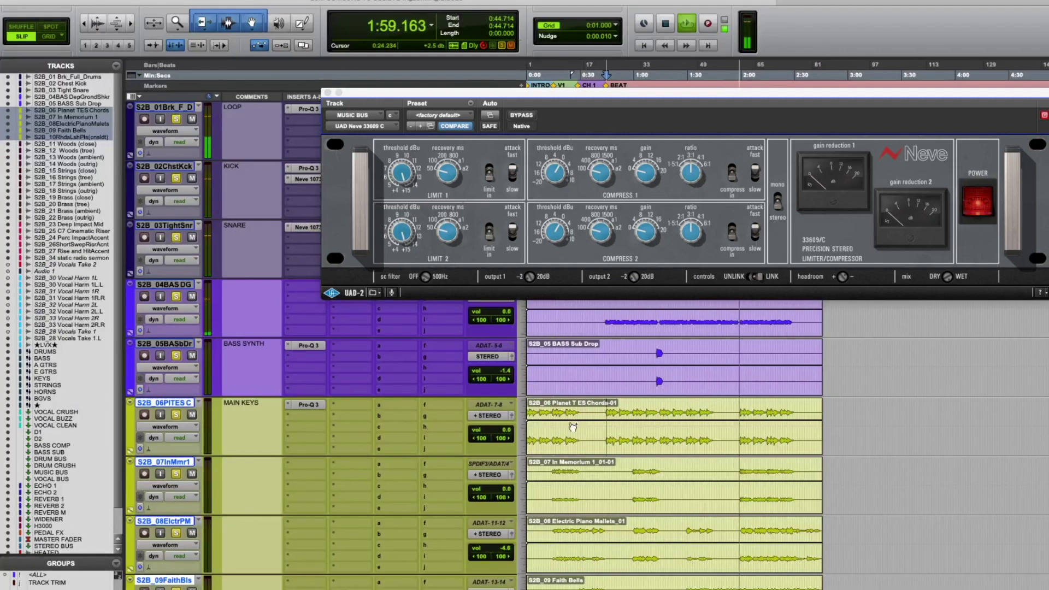
key(super+equal)
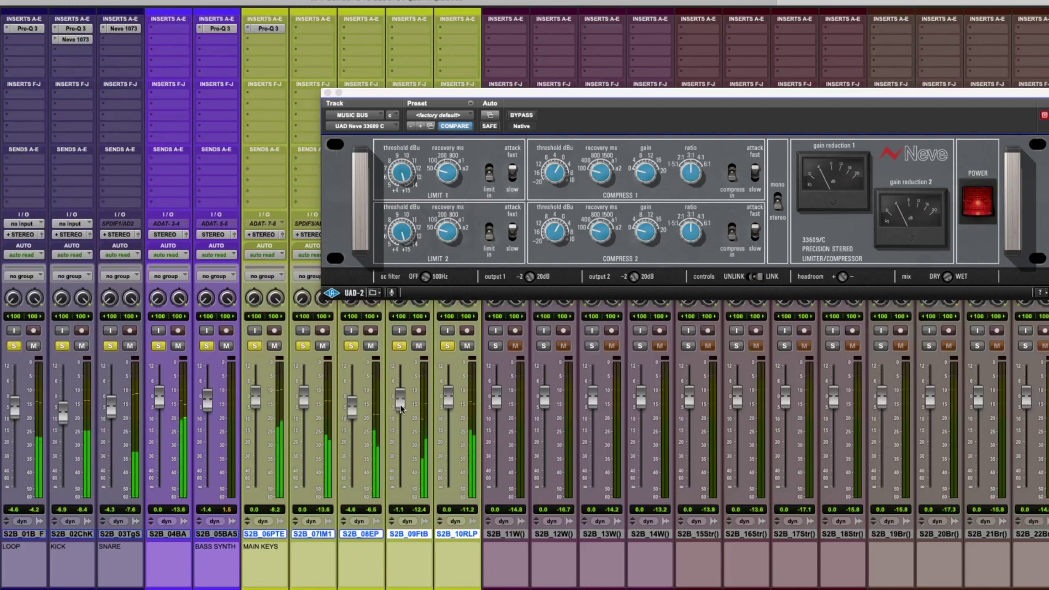
drag(401, 407, 401, 406)
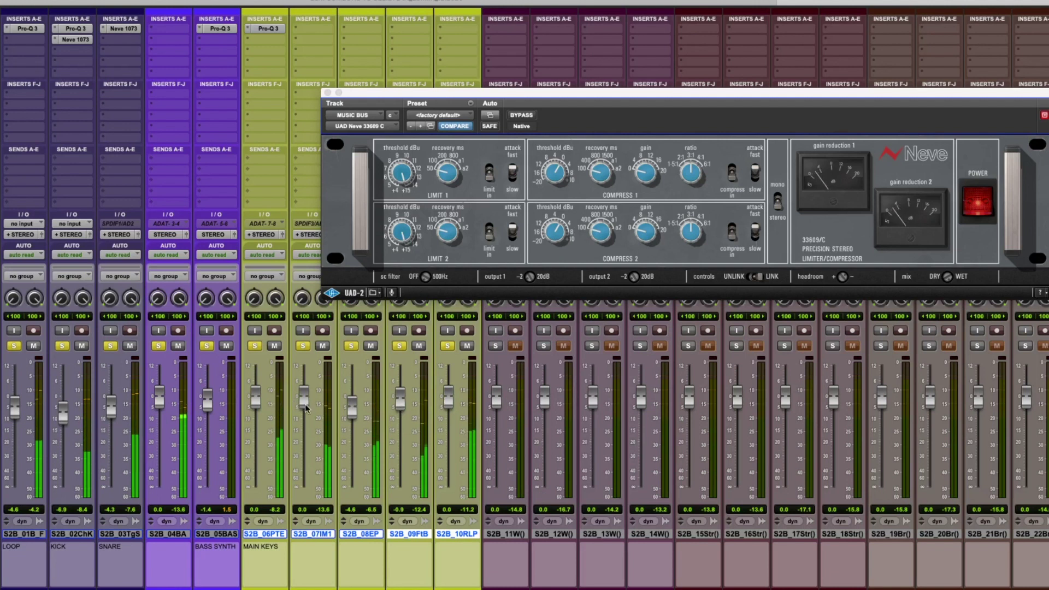
drag(305, 407, 305, 406)
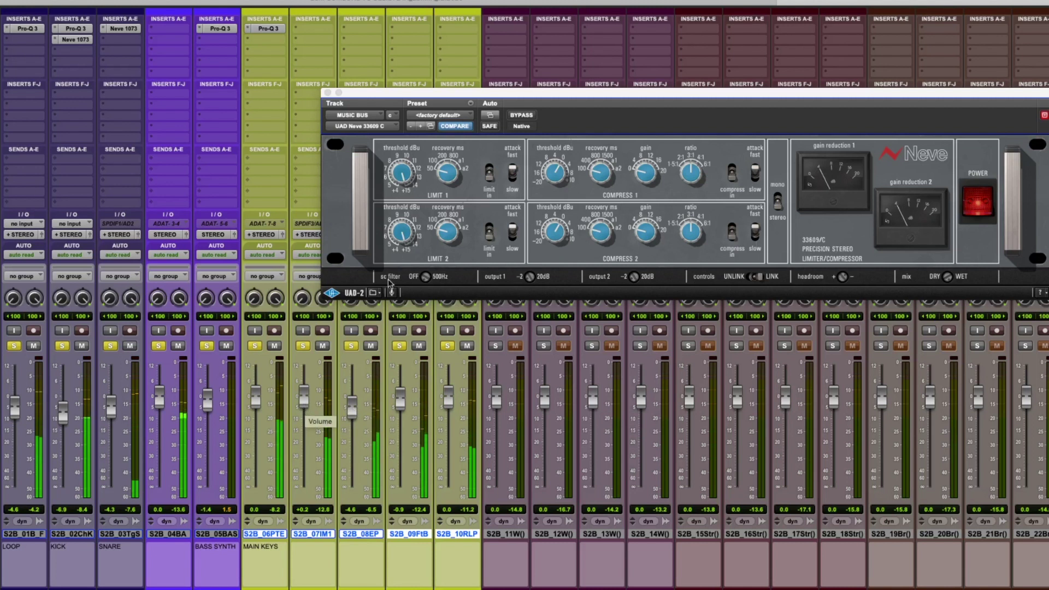
Move the compressor window aside and readjust the keys faders to -3.6 dB for track 08 and -0.6 dB for track 09.
drag(362, 96, 545, 100)
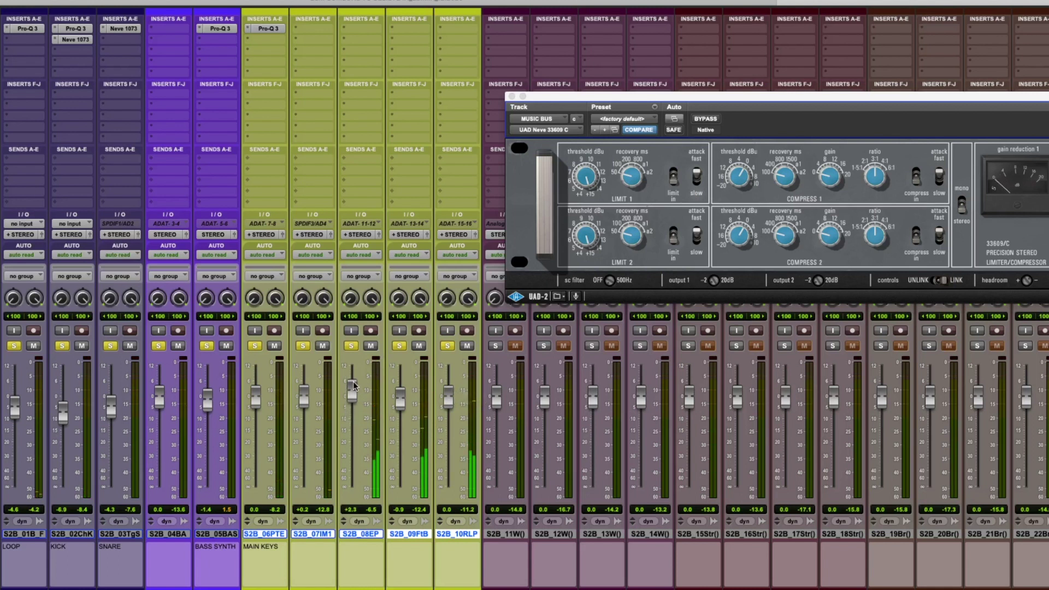
drag(353, 382, 355, 396)
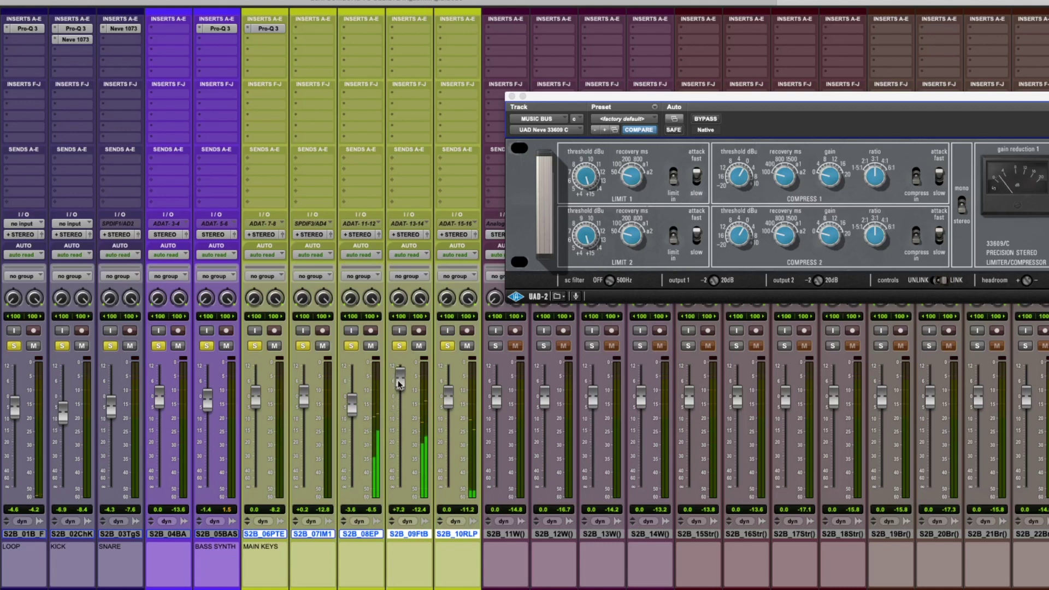
drag(400, 391, 400, 399)
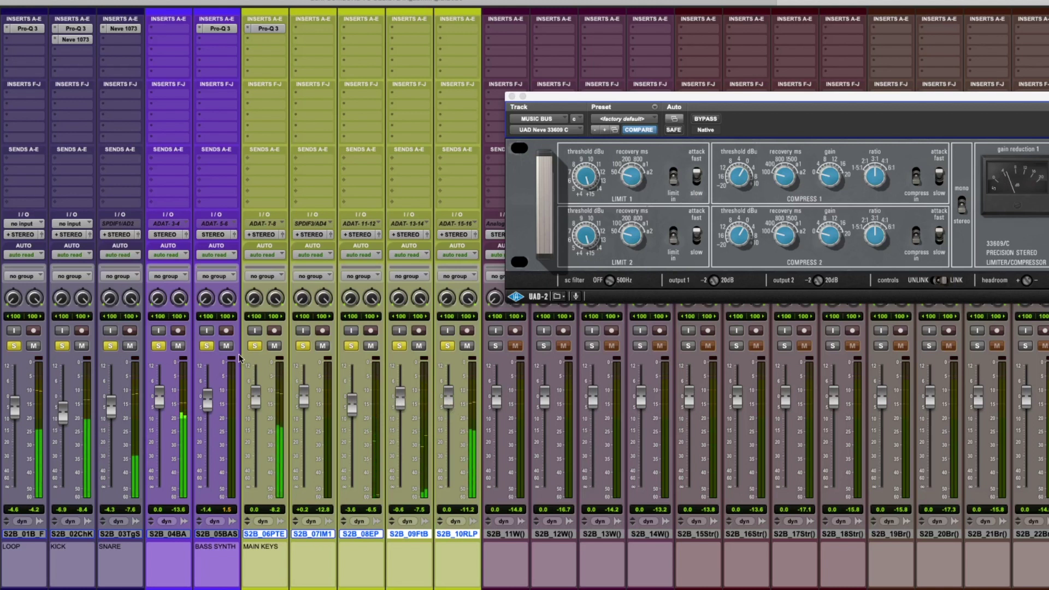
Take the bass, drums and other keys tracks out of solo, leaving only MAIN KEYS soloed.
click(207, 346)
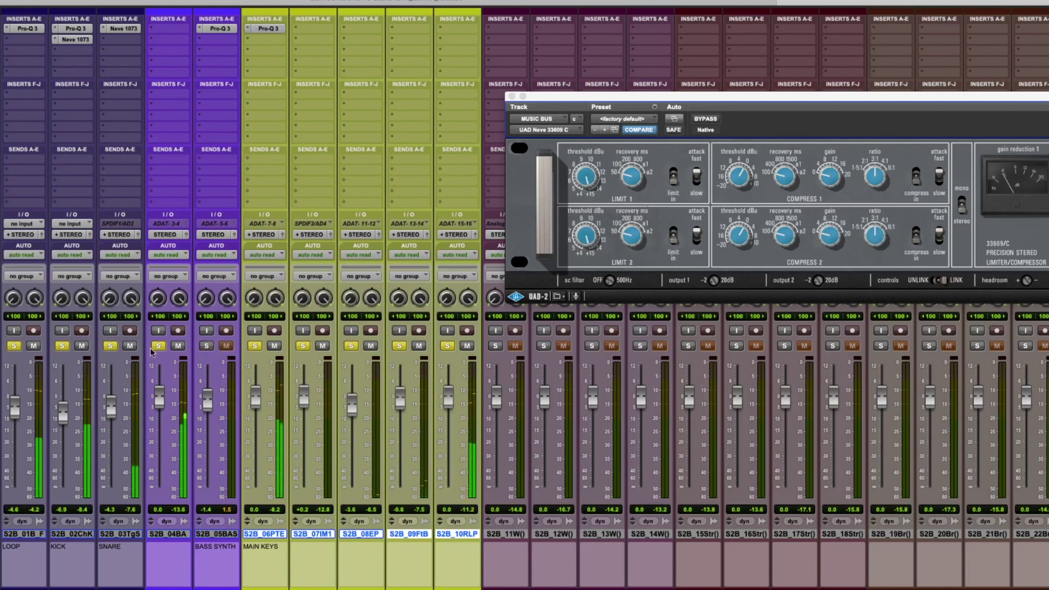
click(159, 347)
click(110, 346)
click(61, 346)
click(14, 348)
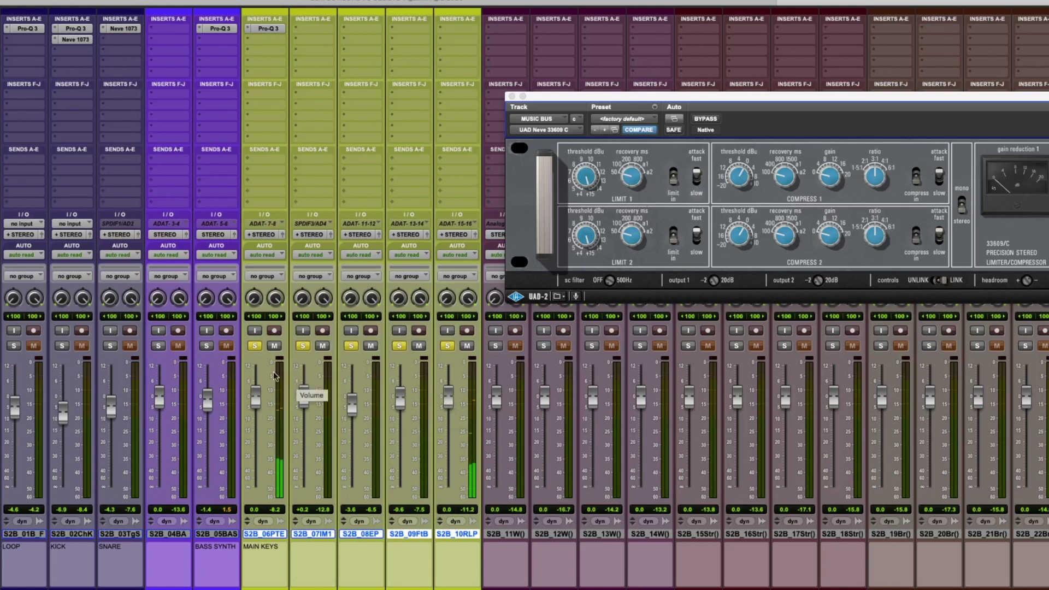
click(447, 346)
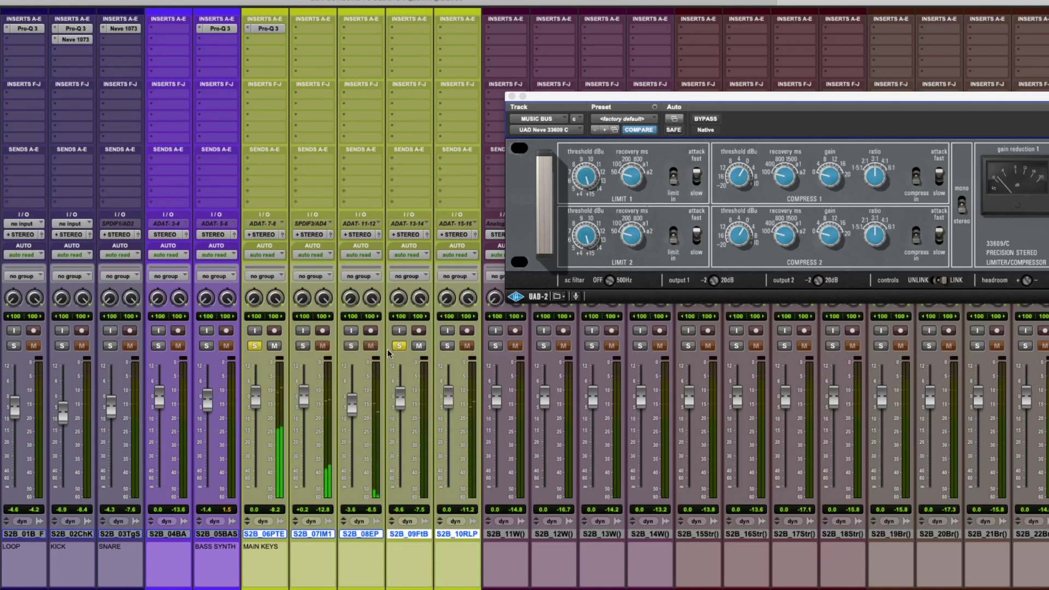
Set the low cut of the MAIN KEYS Pro-Q 3 to 66.055 Hz with Q 1.321, compare it with bypass and close it.
click(267, 28)
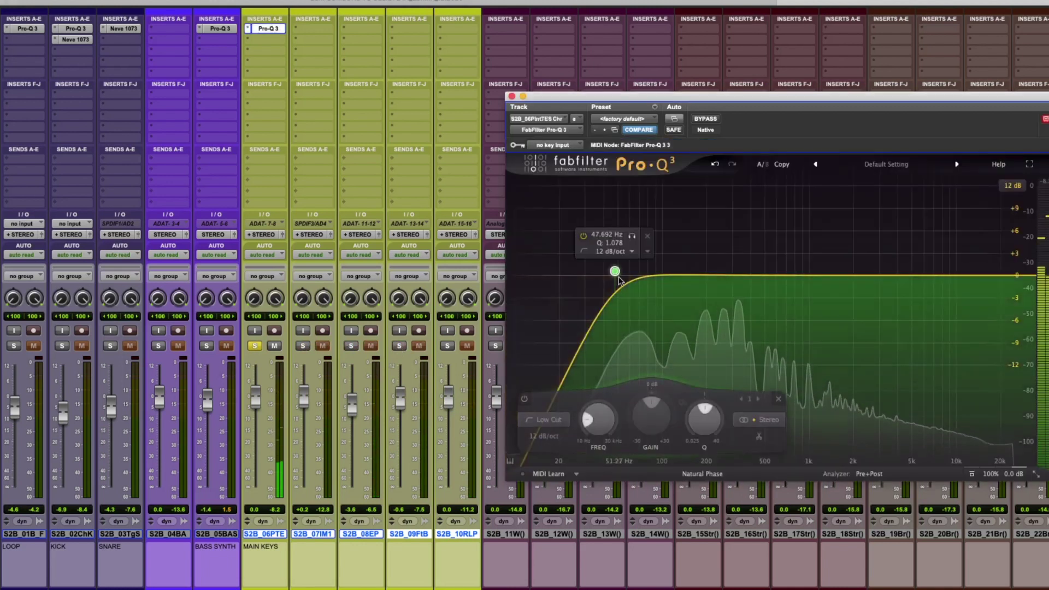
drag(615, 277, 638, 265)
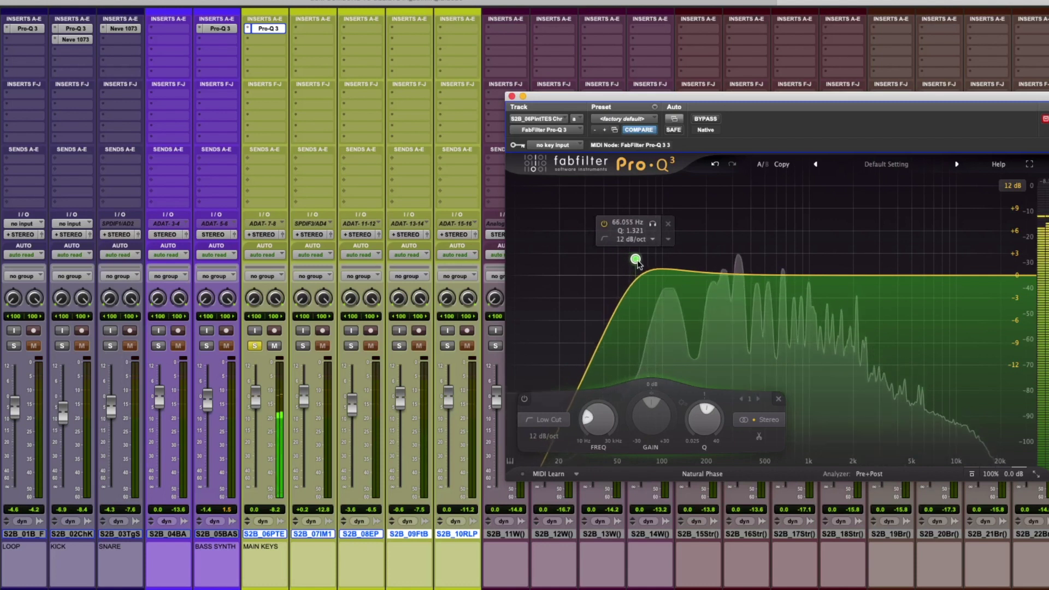
click(705, 119)
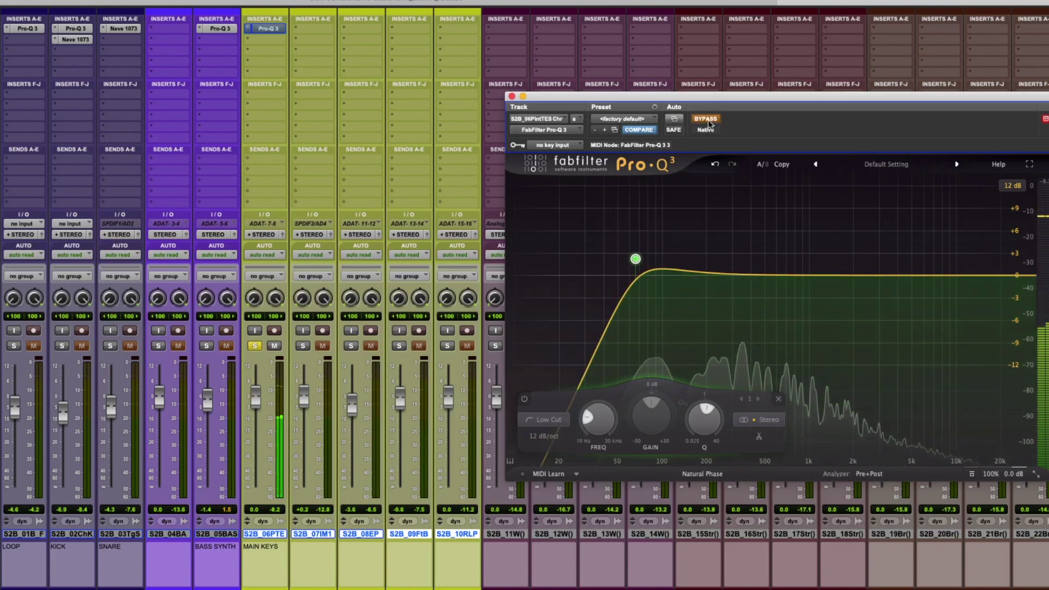
click(706, 120)
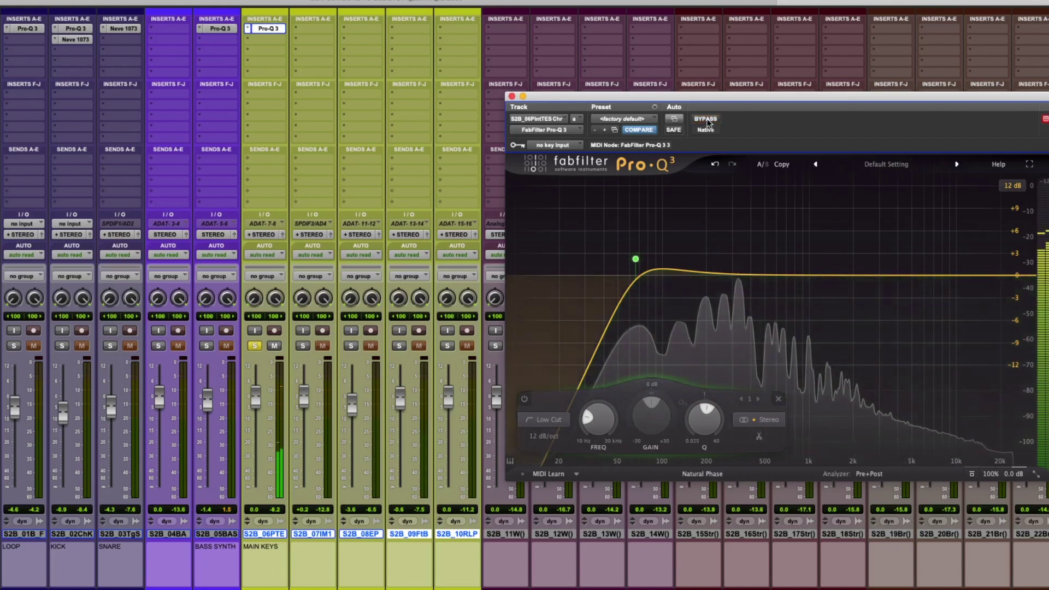
click(706, 119)
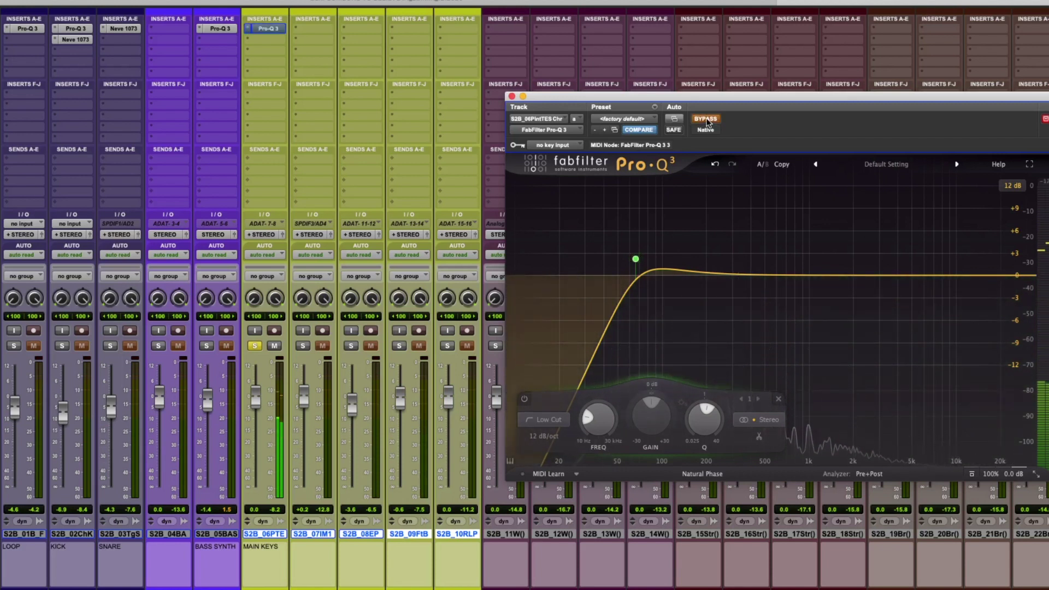
click(706, 119)
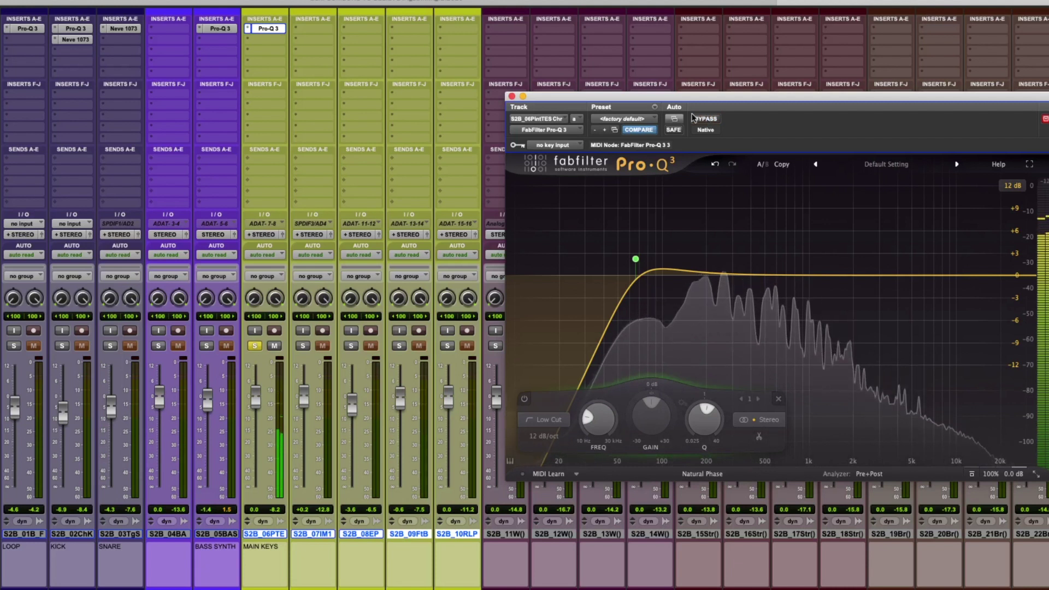
click(512, 97)
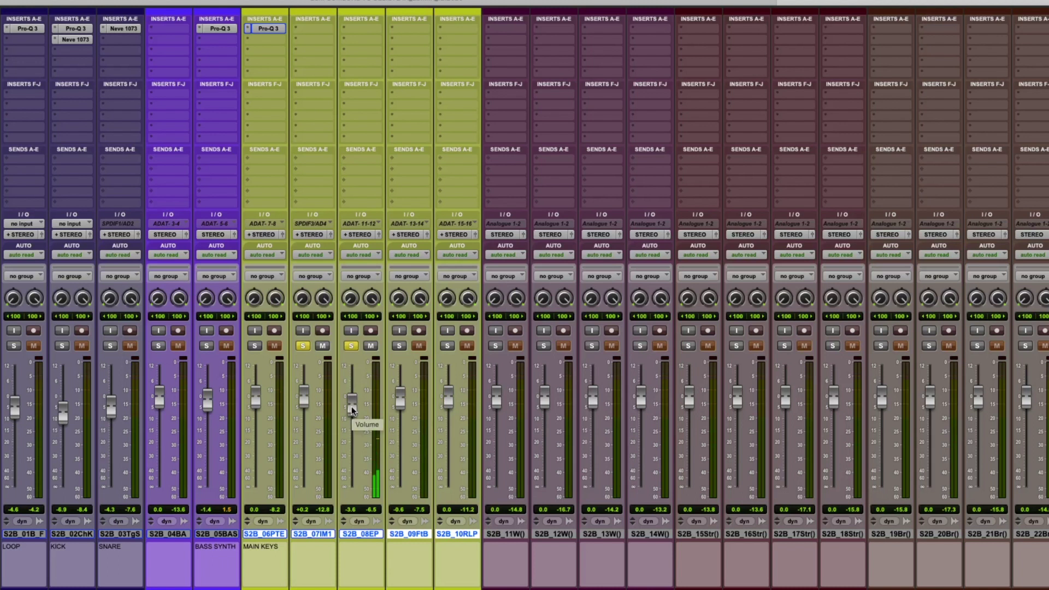
Place a Pro-Q 3 on electric piano track 08 with a 12 dB/oct low cut at 113.05 Hz and Q 1.025.
drag(306, 29, 351, 30)
click(356, 29)
scroll(650, 280, down, 5)
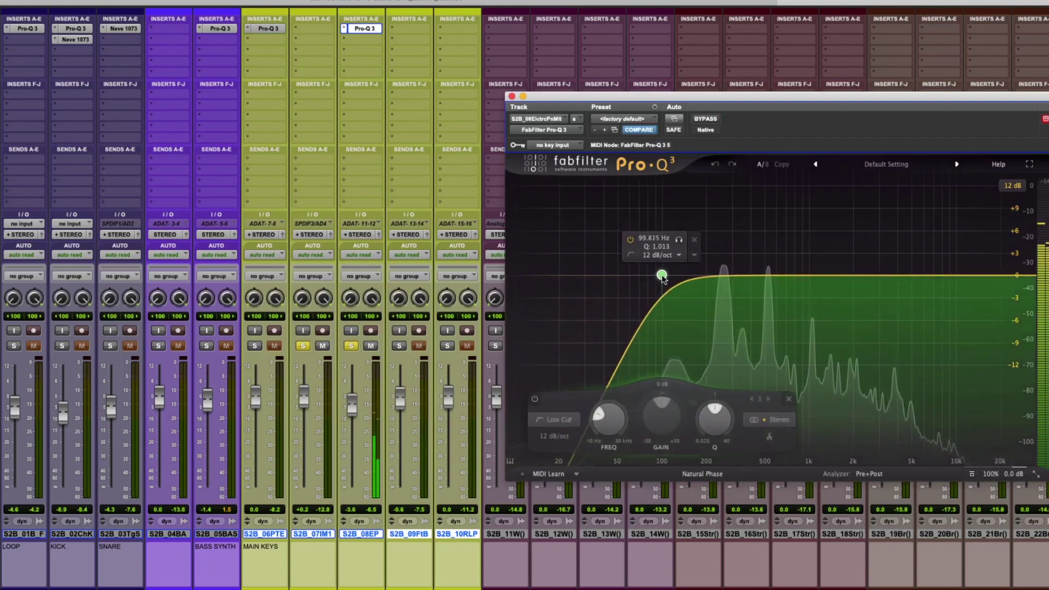
drag(650, 279, 670, 275)
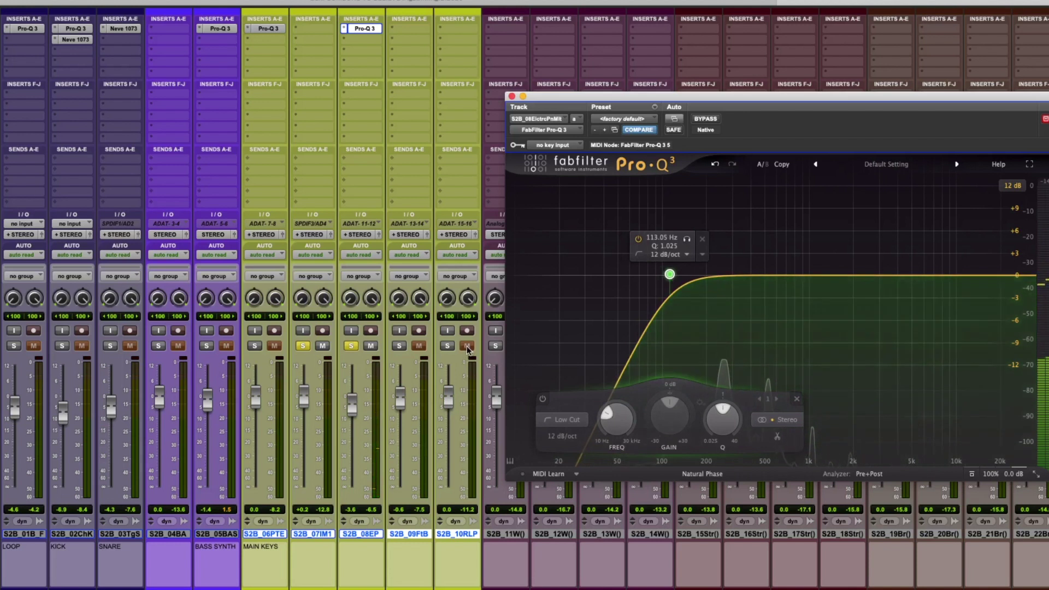
Play the electric piano from 0:59.392 in the Edit window and compare its Pro-Q 3 low cut with bypass.
key(super+equal)
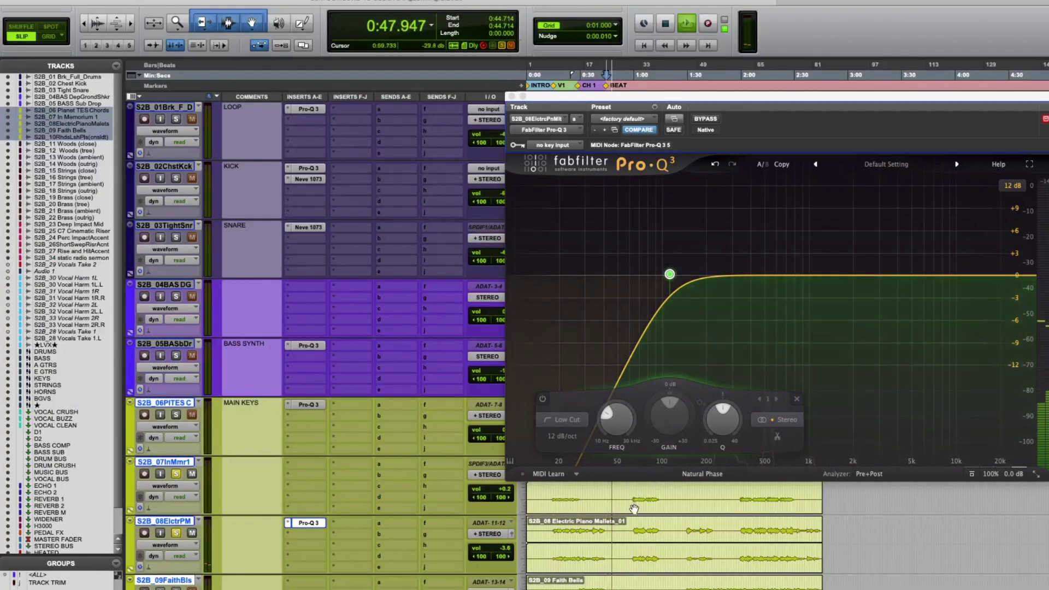
key(space)
click(632, 528)
key(space)
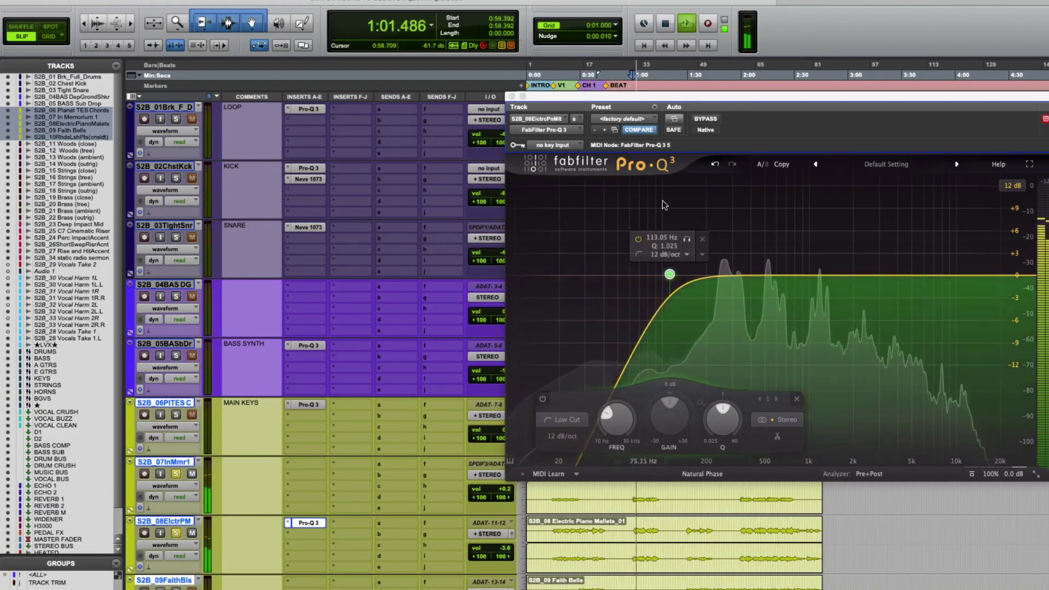
click(705, 119)
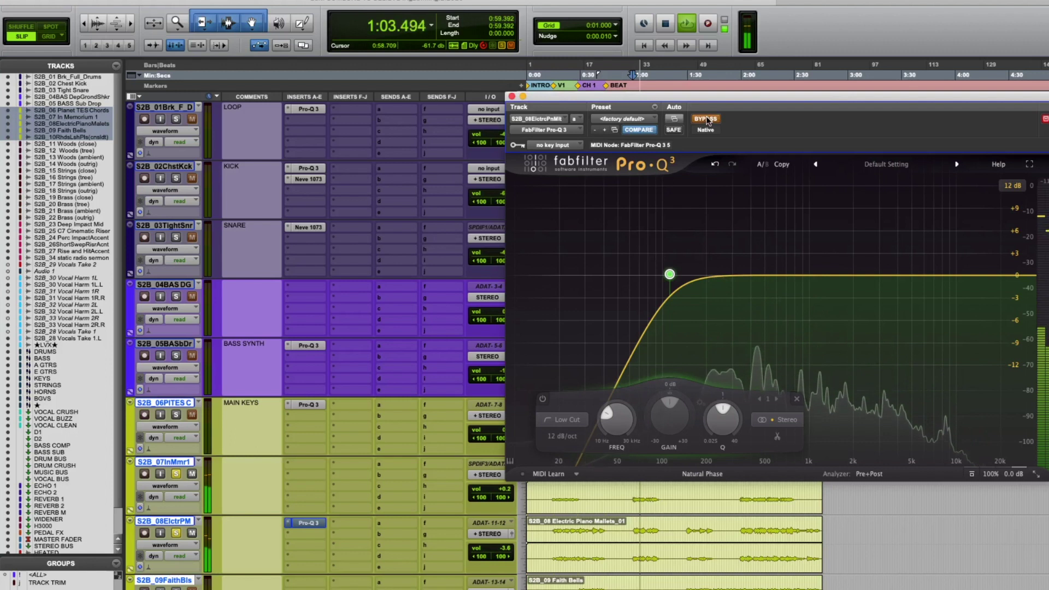
click(706, 119)
mouse_move(670, 274)
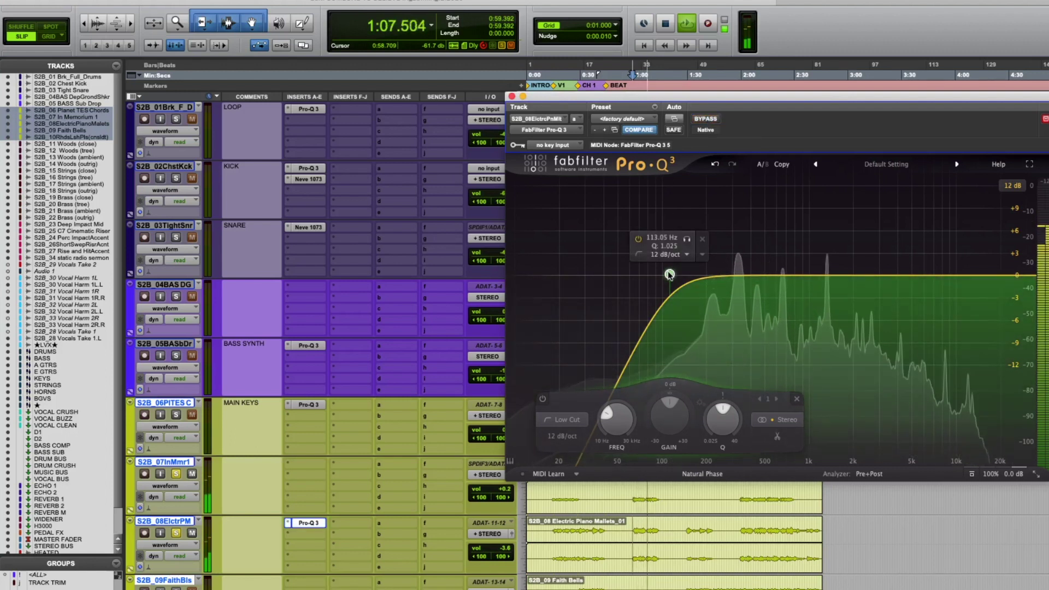
Set the electric piano's Pro-Q 3 low cut to 163.73 Hz with Q 1.216, compare it with bypass and close it.
drag(669, 274, 693, 264)
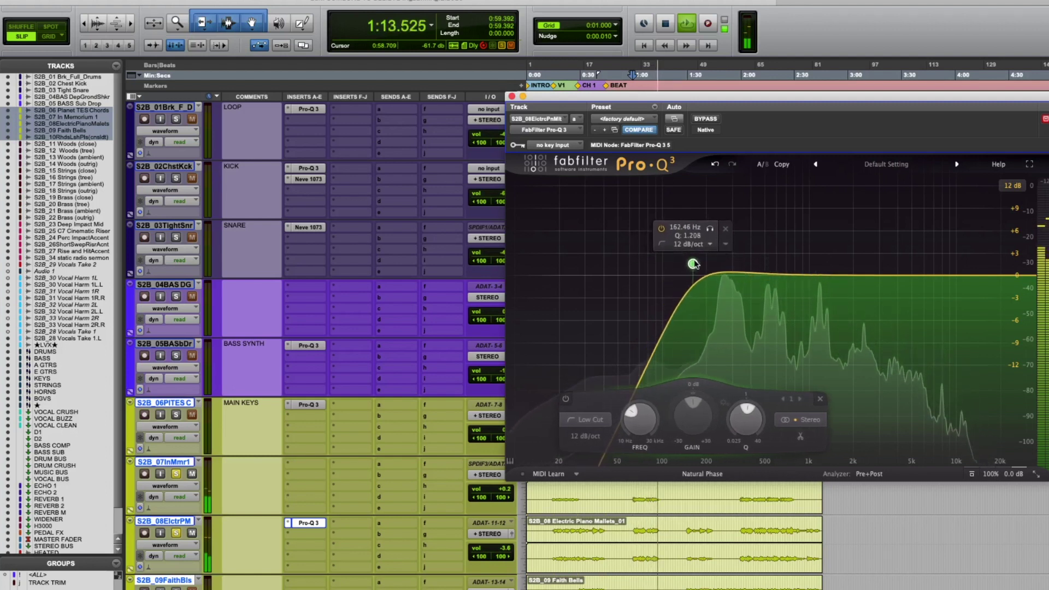
key(space)
key(space)
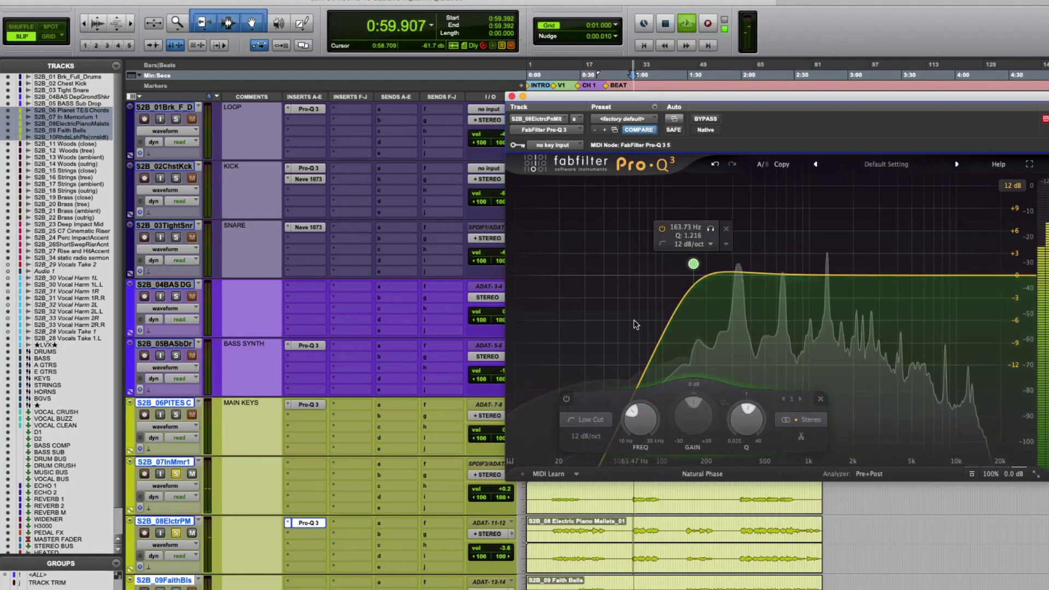
click(710, 120)
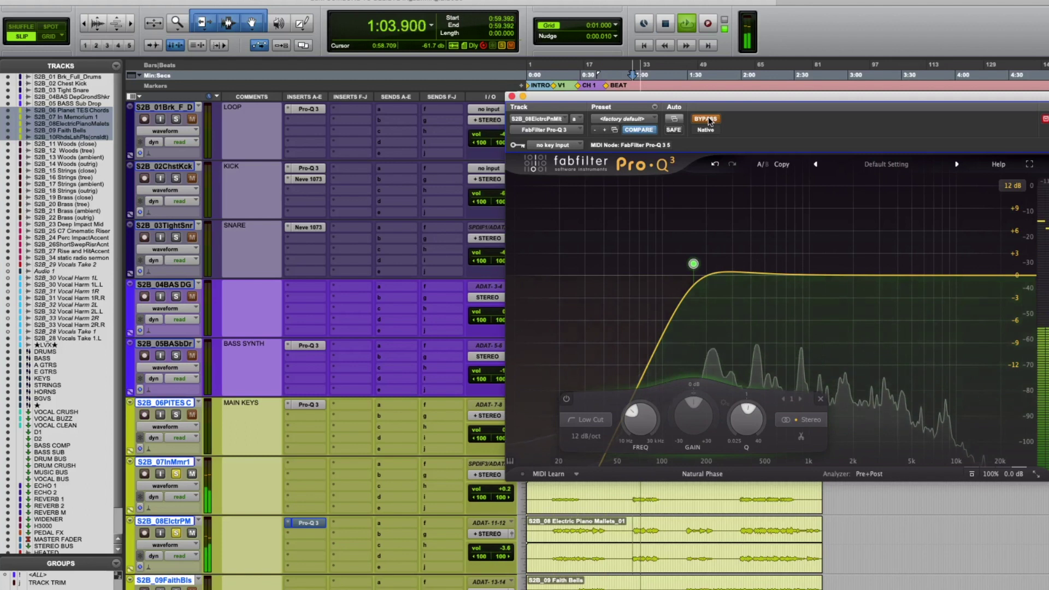
click(512, 96)
key(space)
In the Mix window, balance the soloed keys during playback, with track 07 at +0.6 dB and electric piano track 08 at -4.6 dB.
key(ctrl+equal)
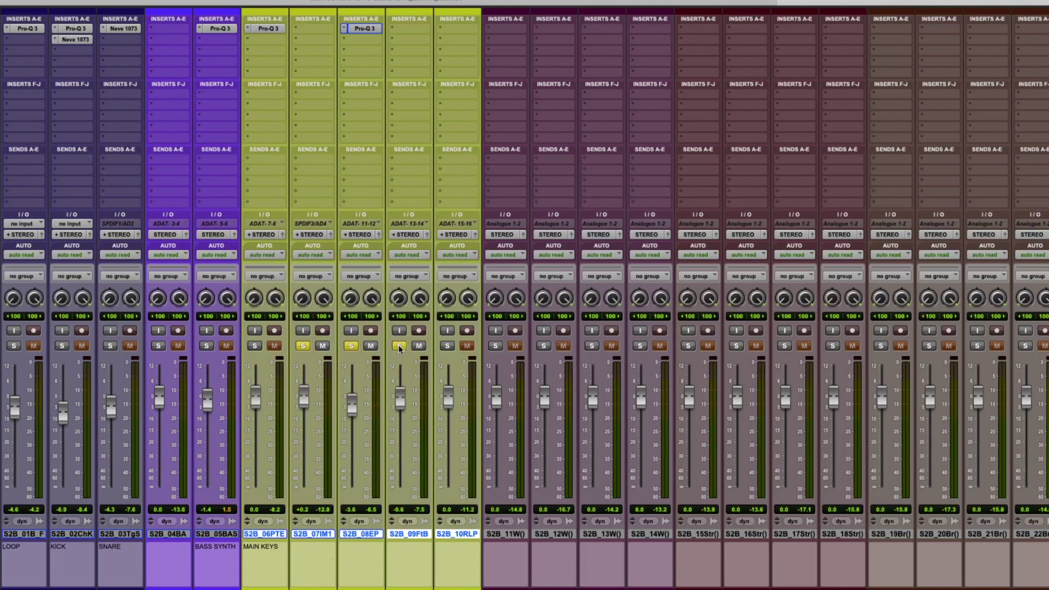
key(space)
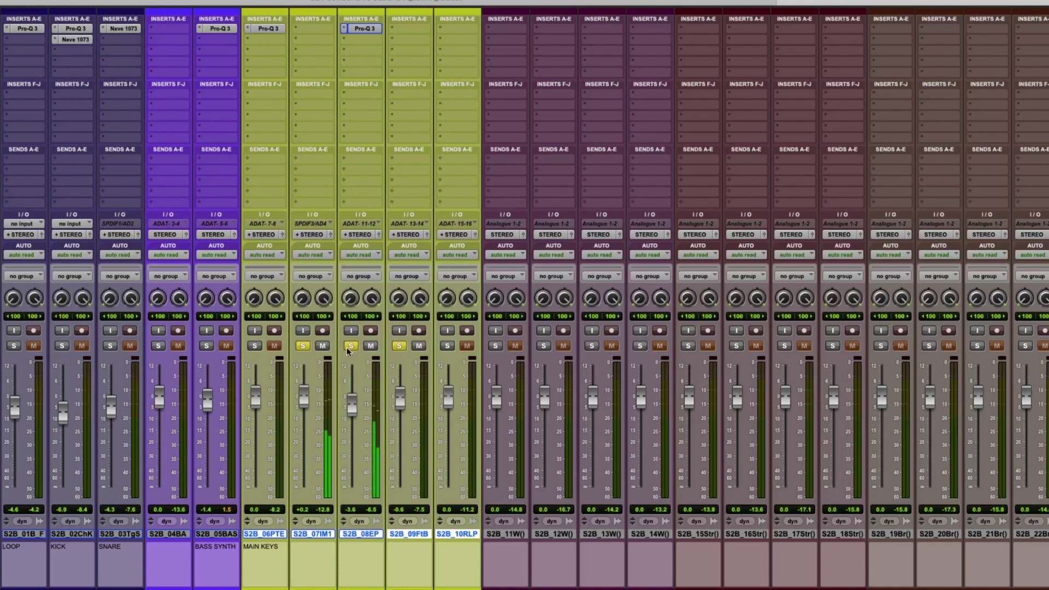
click(352, 346)
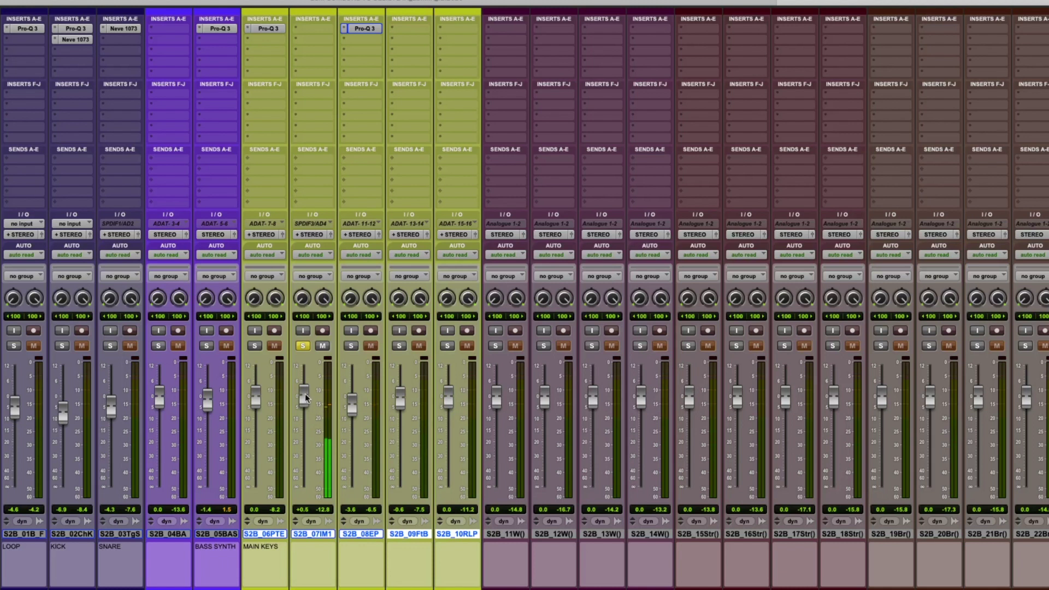
click(350, 345)
mouse_move(350, 409)
mouse_down()
mouse_move(352, 432)
mouse_move(361, 418)
mouse_up()
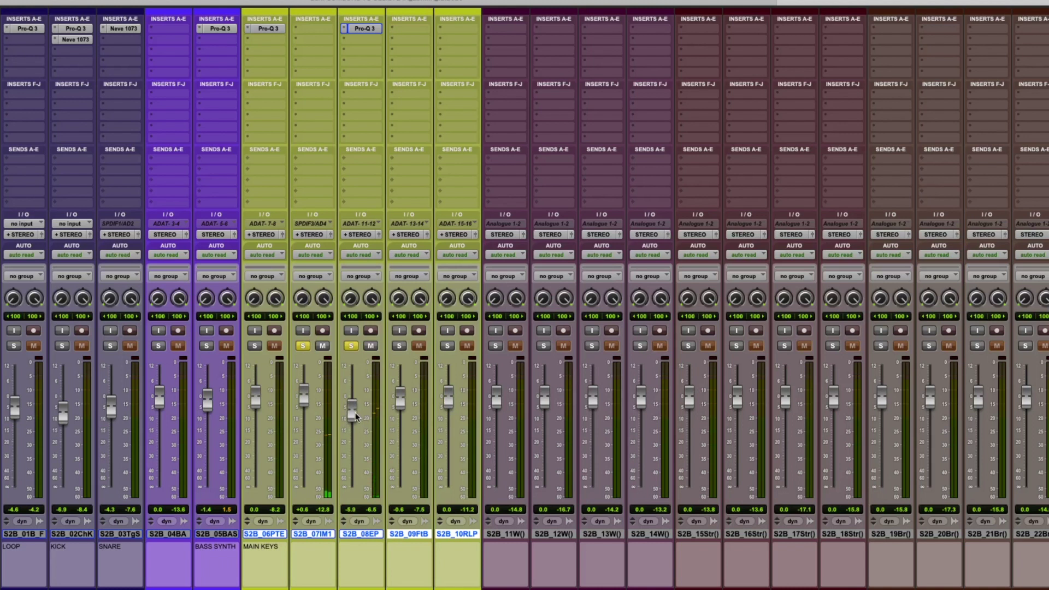
drag(354, 416, 354, 415)
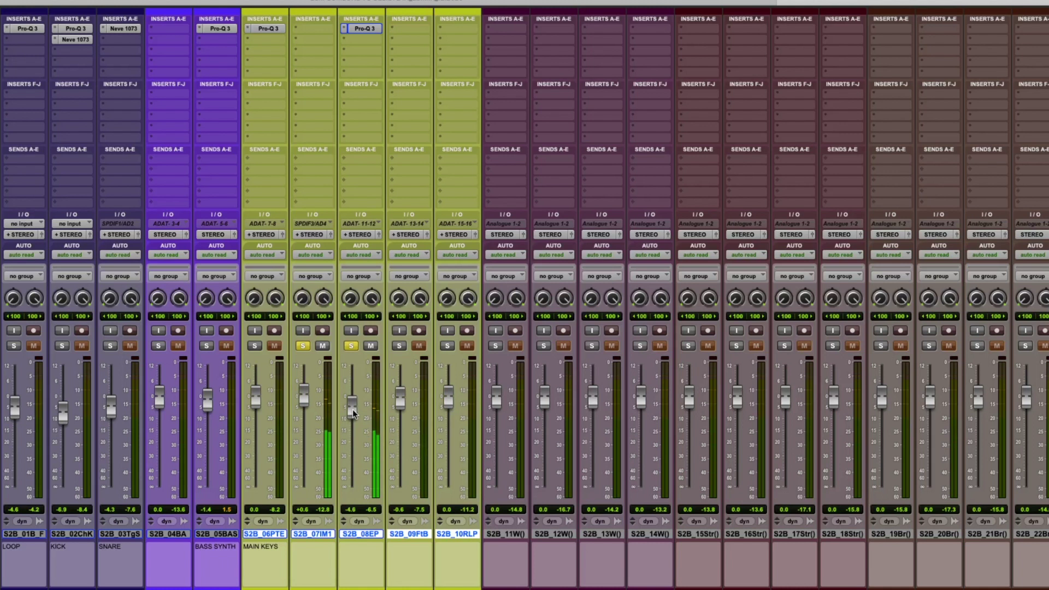
Solo MAIN KEYS and keys tracks 09 and 10 as well, and lower track 10 to -3.6 dB.
click(256, 347)
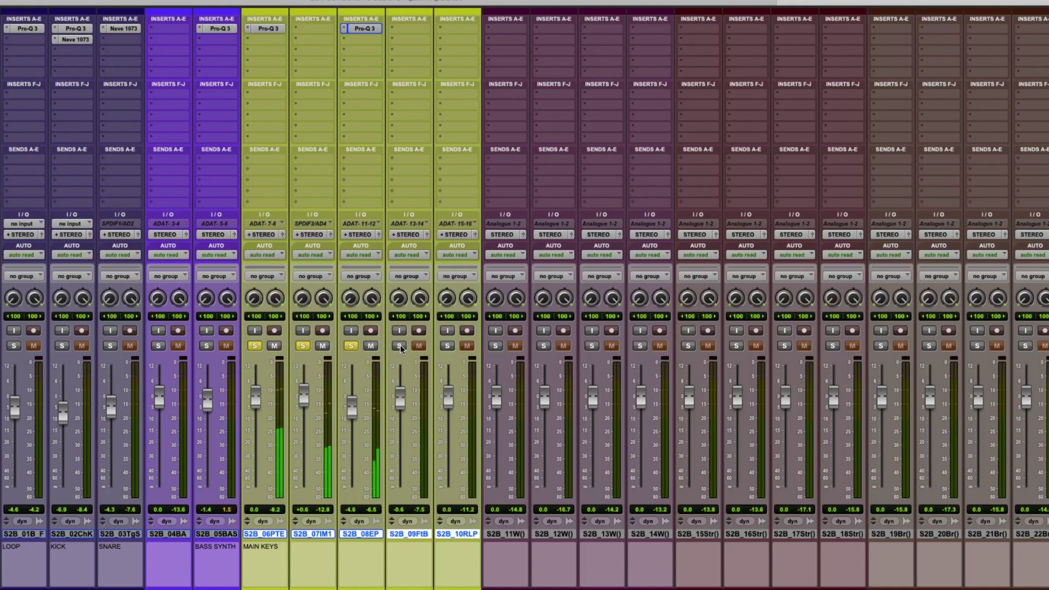
click(447, 346)
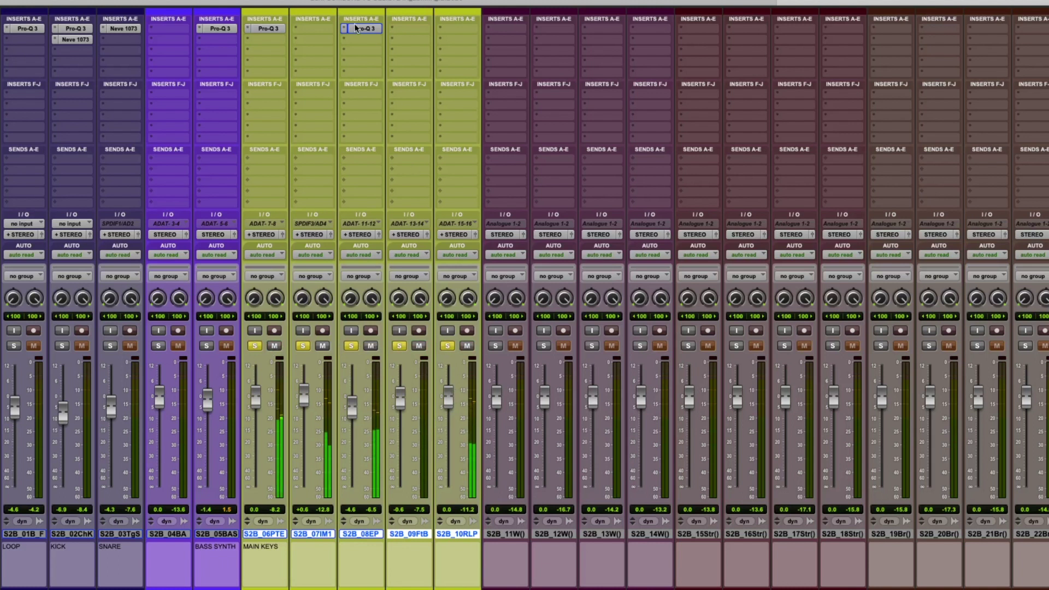
drag(449, 409, 446, 406)
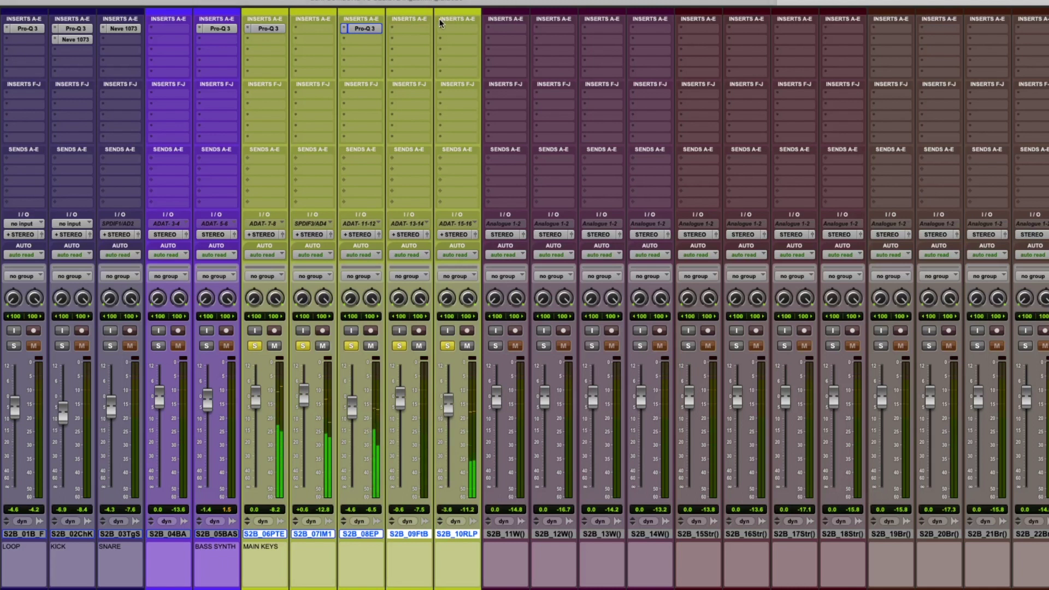
Copy the electric piano's Pro-Q 3 to keys track 10 and set its low cut to 91.932 Hz with Q 1.009.
click(451, 28)
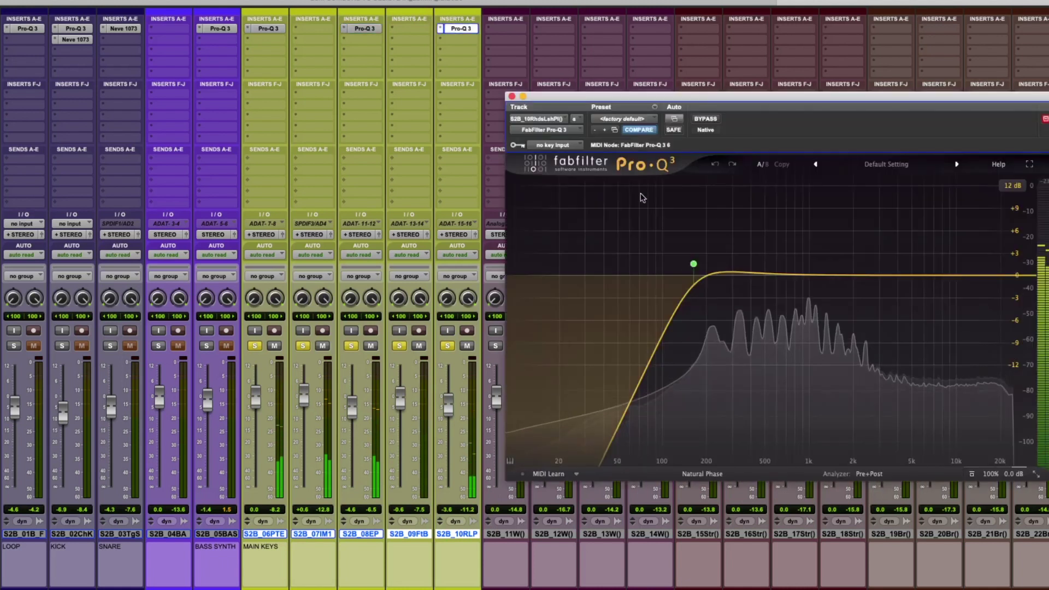
drag(693, 266, 656, 274)
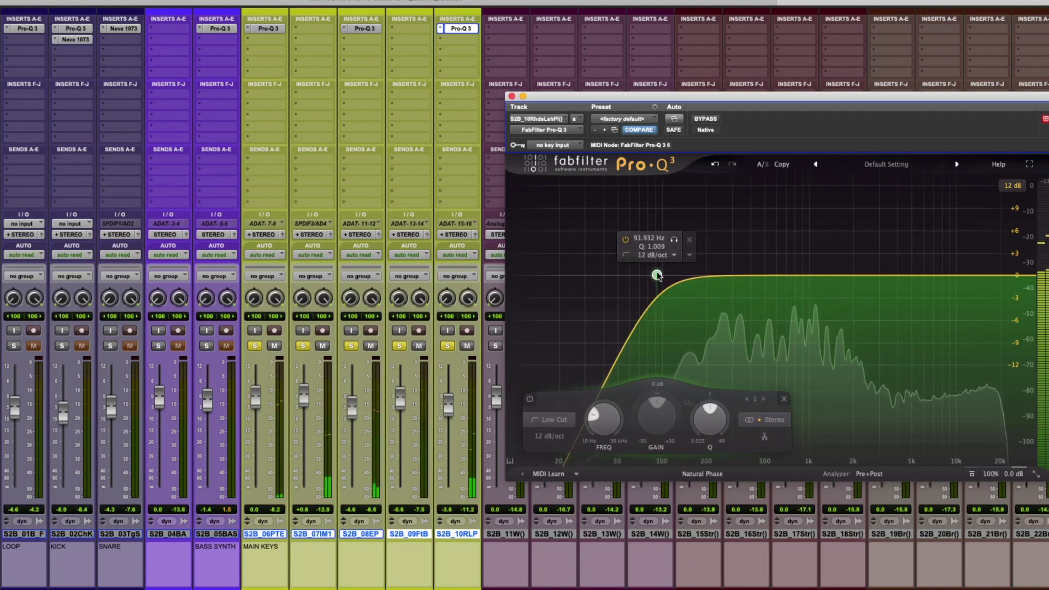
Add a bell band to track 10's Pro-Q 3 at 1109.9 Hz with +2.15 dB gain and Q 1.120, auditioning its frequency range.
drag(742, 276, 808, 263)
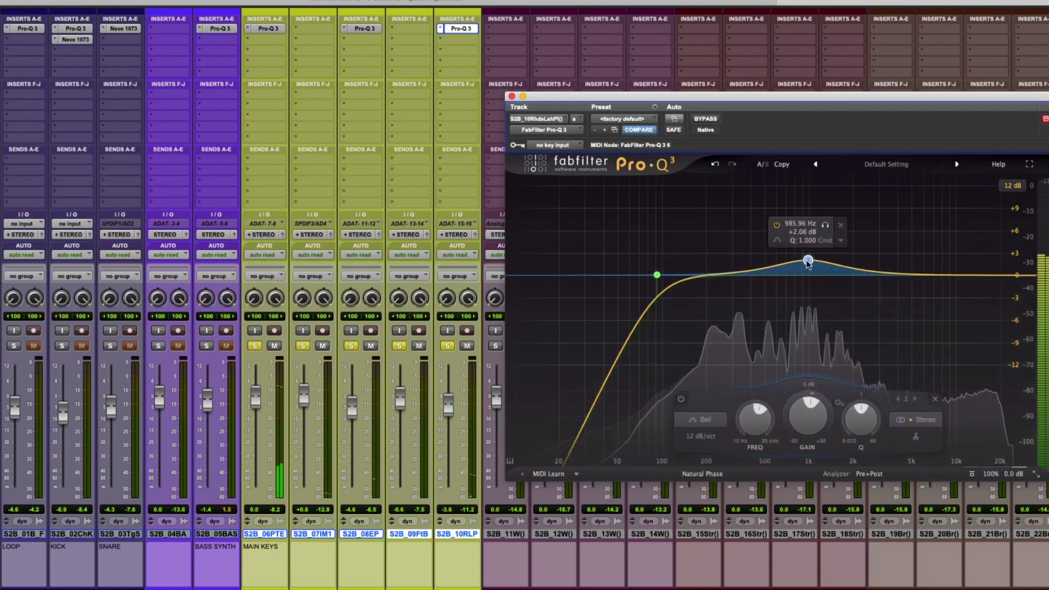
drag(808, 262, 818, 260)
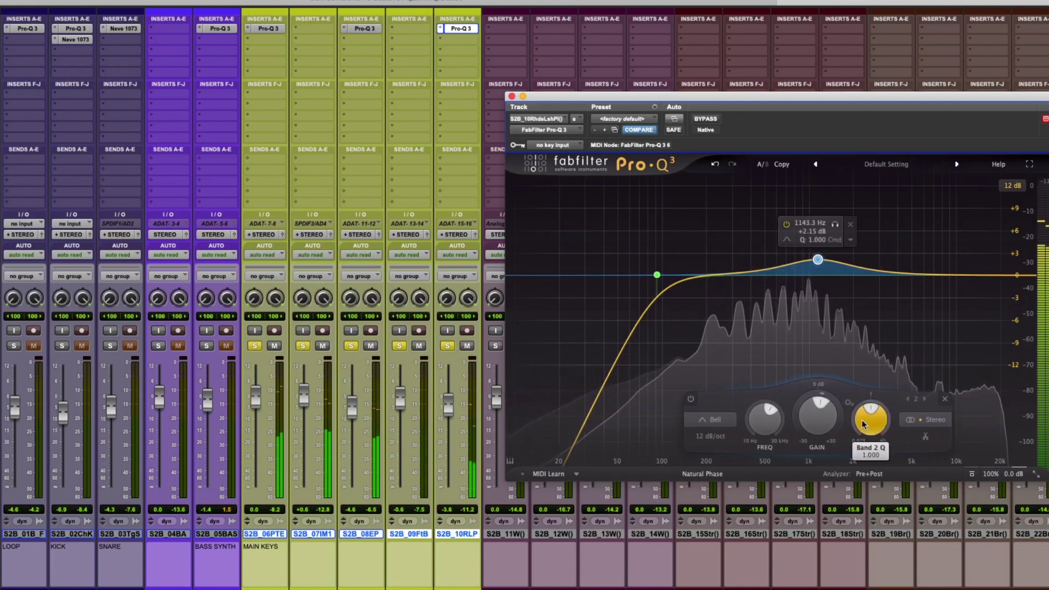
drag(871, 417, 863, 420)
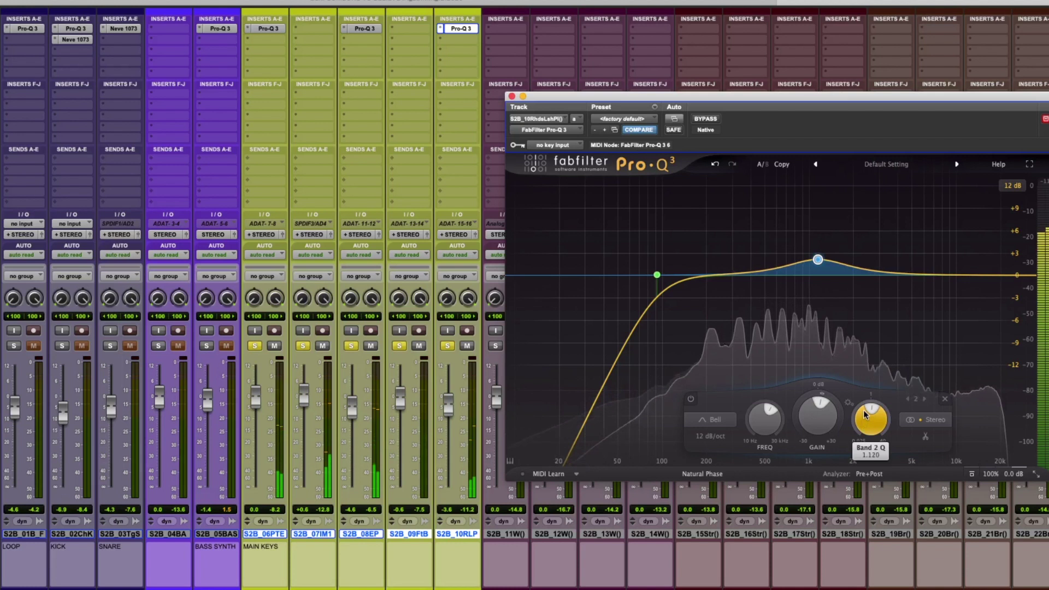
mouse_move(828, 258)
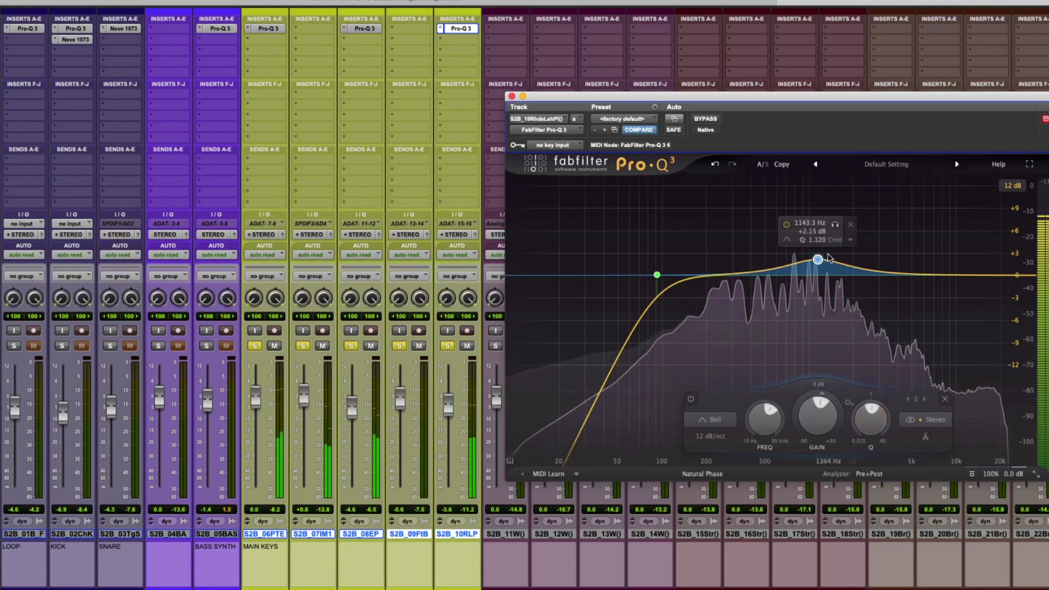
mouse_move(835, 224)
mouse_down()
mouse_move(846, 227)
mouse_move(835, 227)
mouse_up()
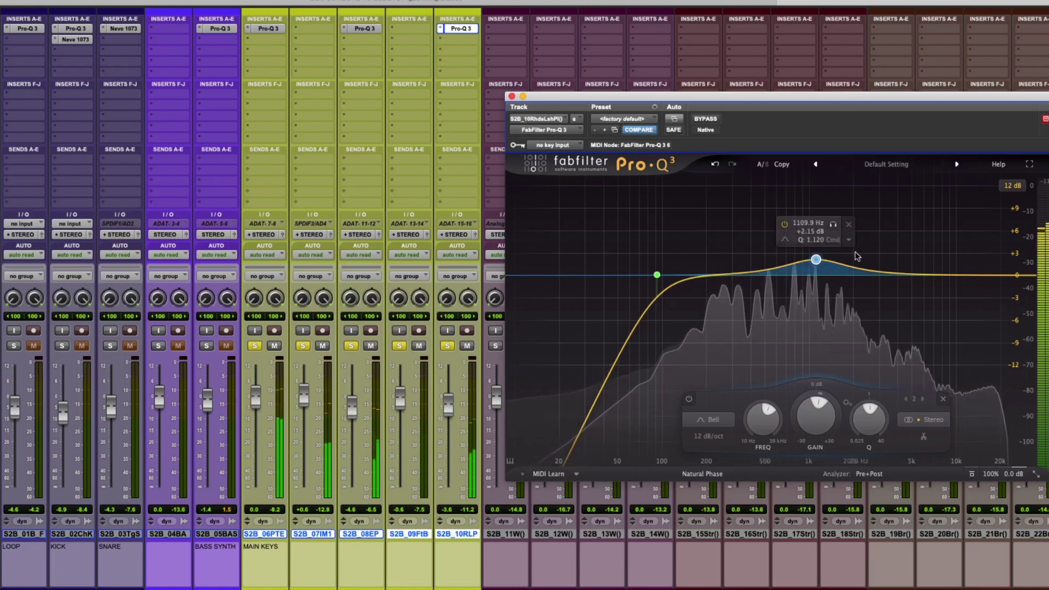
Make track 10's bell band dynamic, raise it to +3.70 dB at 1090.1 Hz and adjust its dynamic range.
click(848, 240)
click(873, 278)
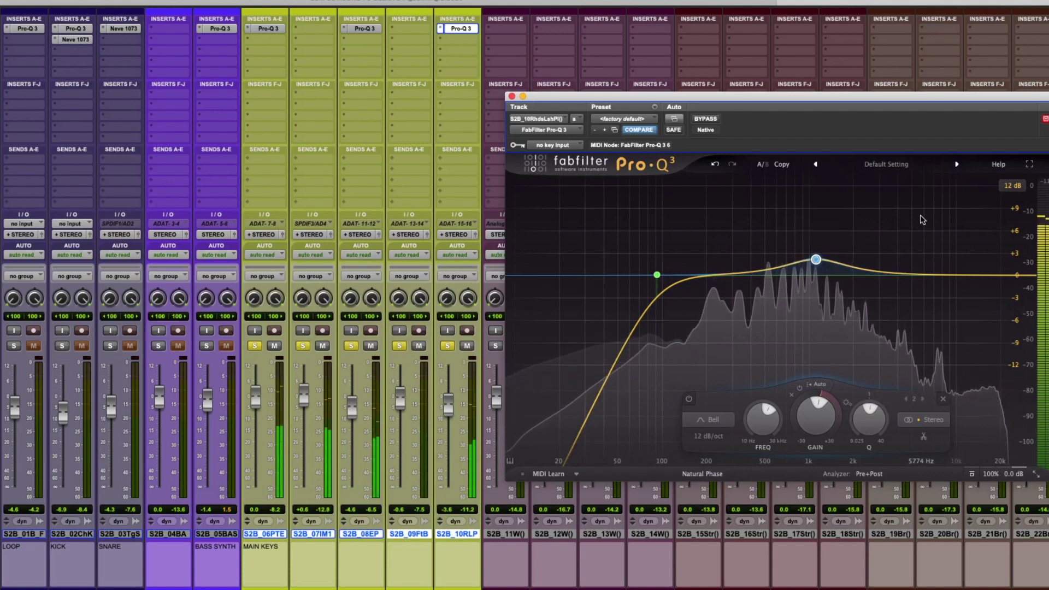
mouse_move(822, 264)
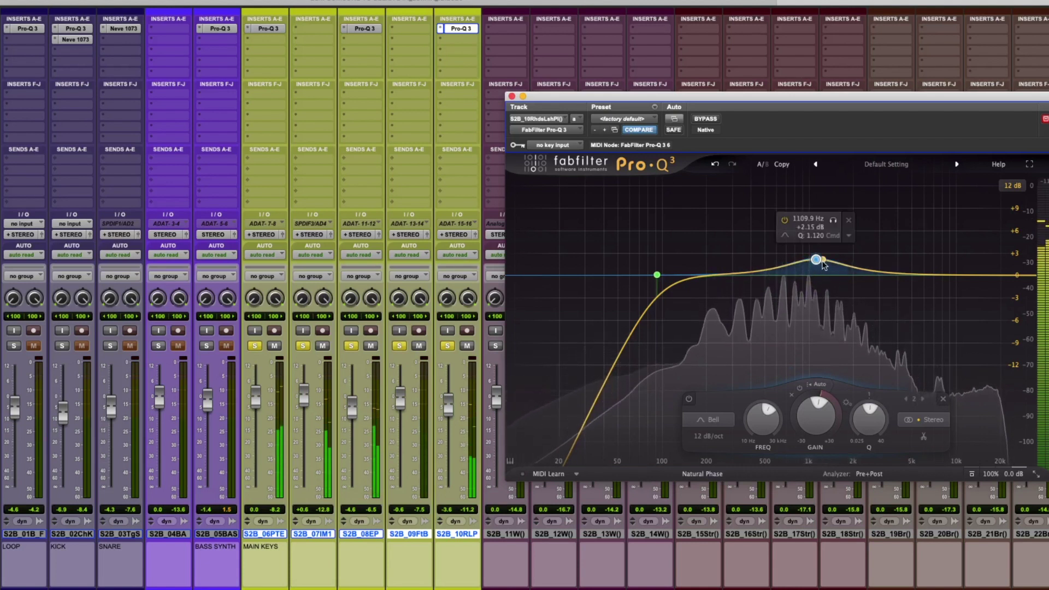
drag(815, 266, 814, 248)
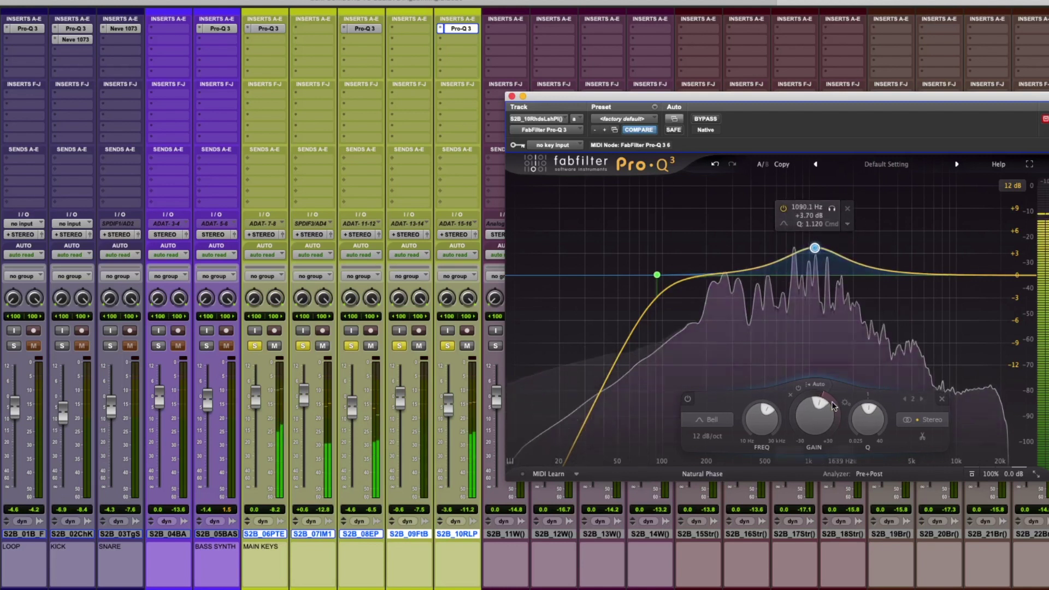
mouse_move(830, 401)
mouse_down()
mouse_move(814, 404)
mouse_move(808, 392)
mouse_move(839, 424)
mouse_move(839, 414)
mouse_up()
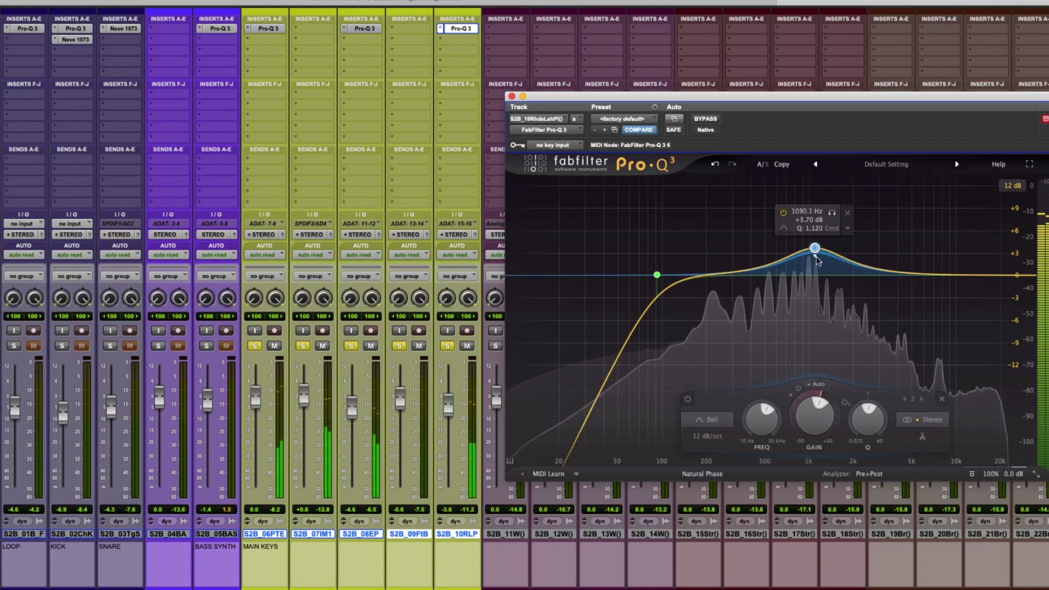
Move track 10's dynamic bell to 532.38 Hz with +2.11 dB gain and compare the band switched off and on.
drag(820, 247, 838, 249)
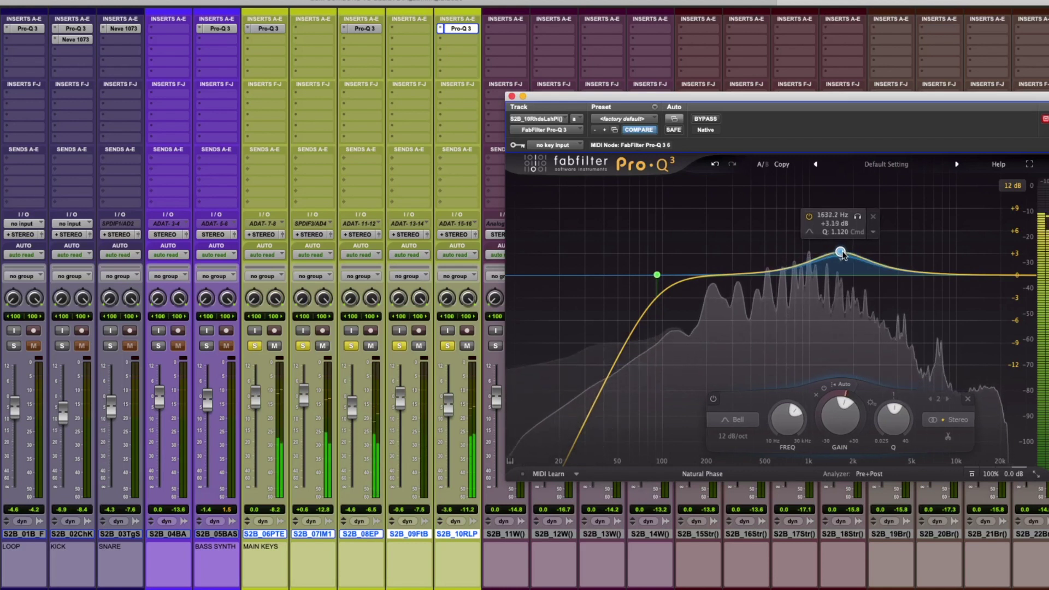
drag(839, 249, 828, 258)
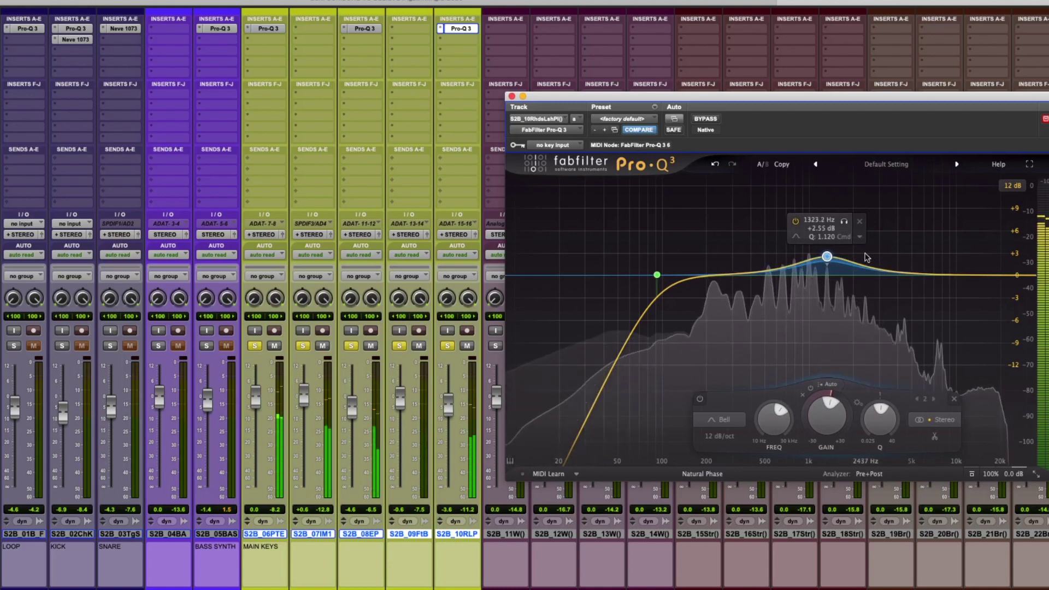
drag(827, 259, 766, 265)
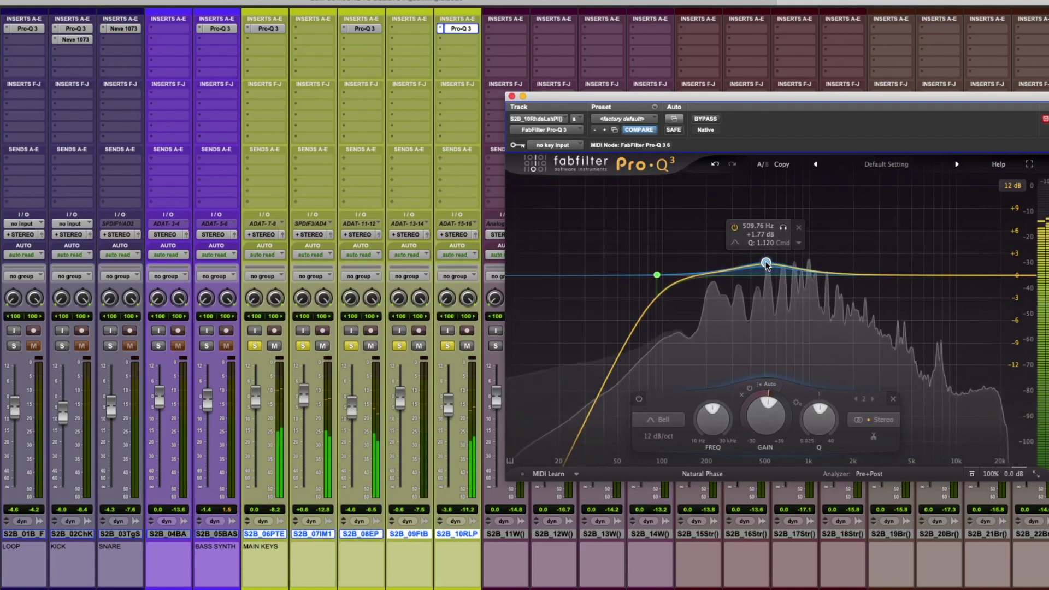
drag(767, 265, 769, 262)
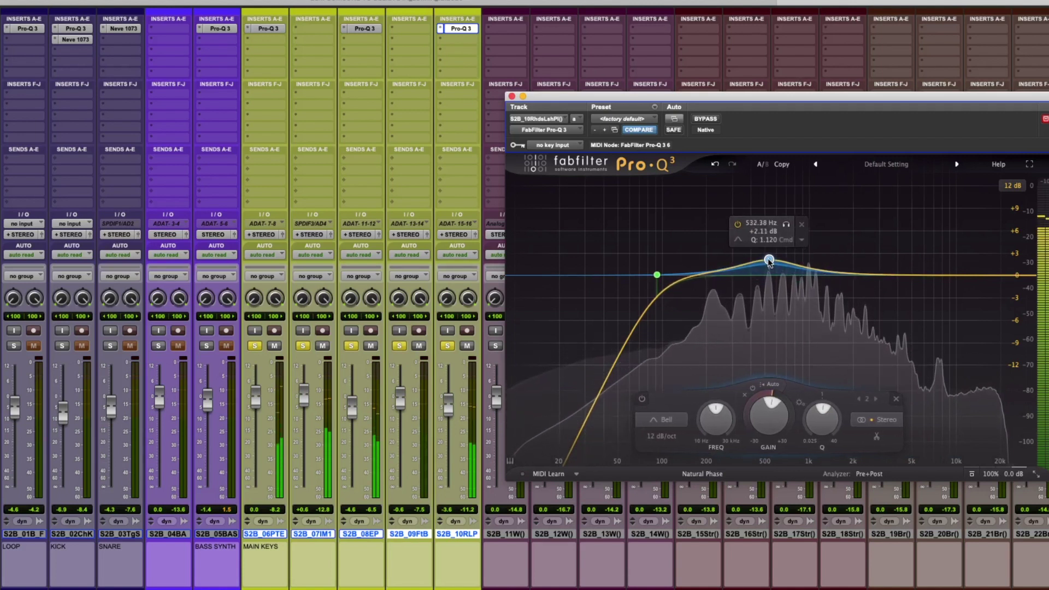
click(736, 226)
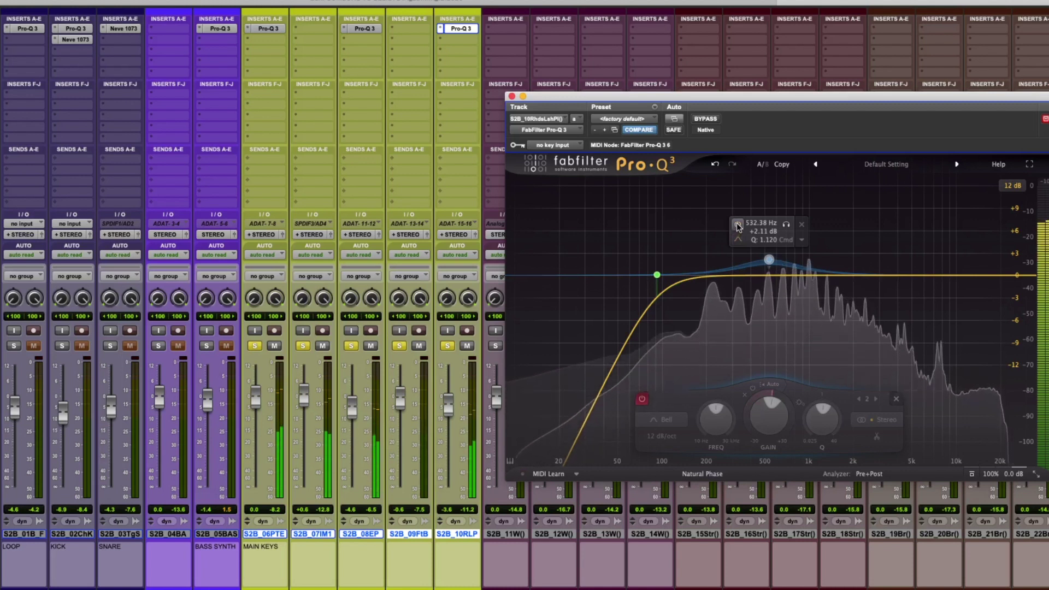
click(736, 225)
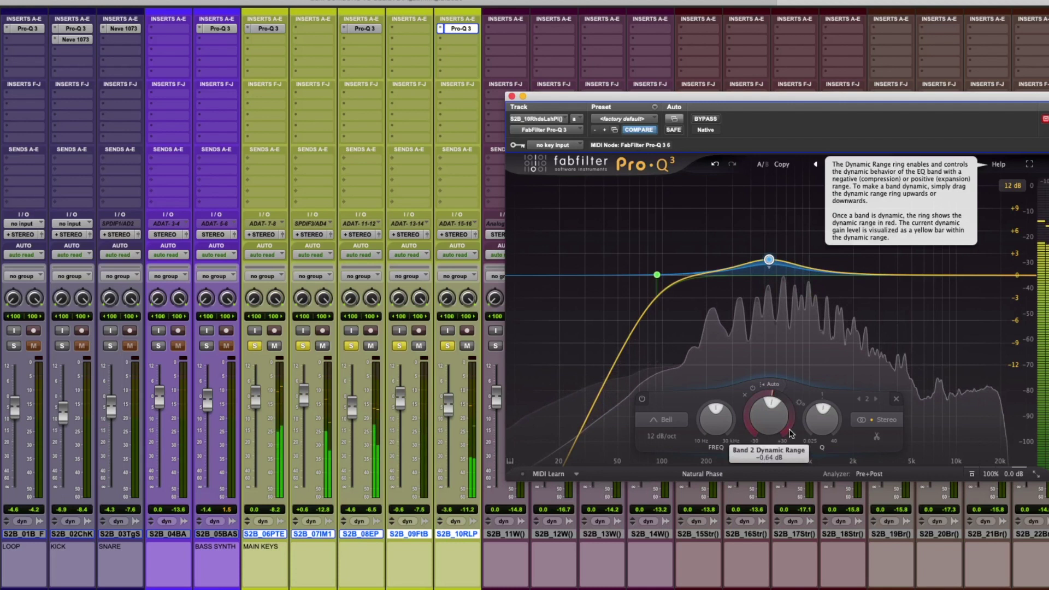
Switch the dynamic bell from automatic to a manual threshold of -20.8 dB and close track 10's Pro-Q 3.
click(772, 383)
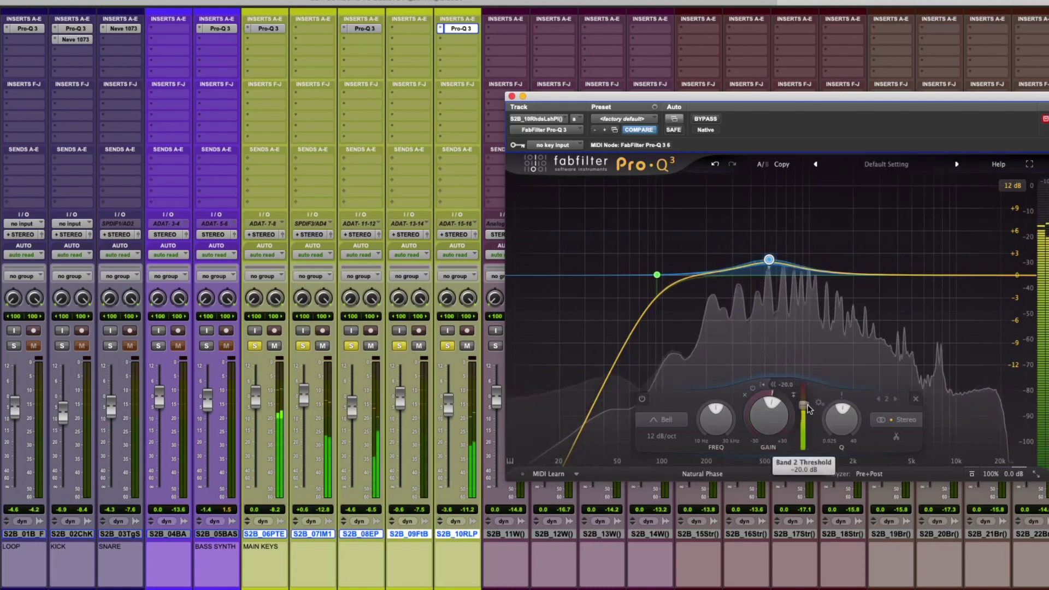
drag(808, 424, 806, 416)
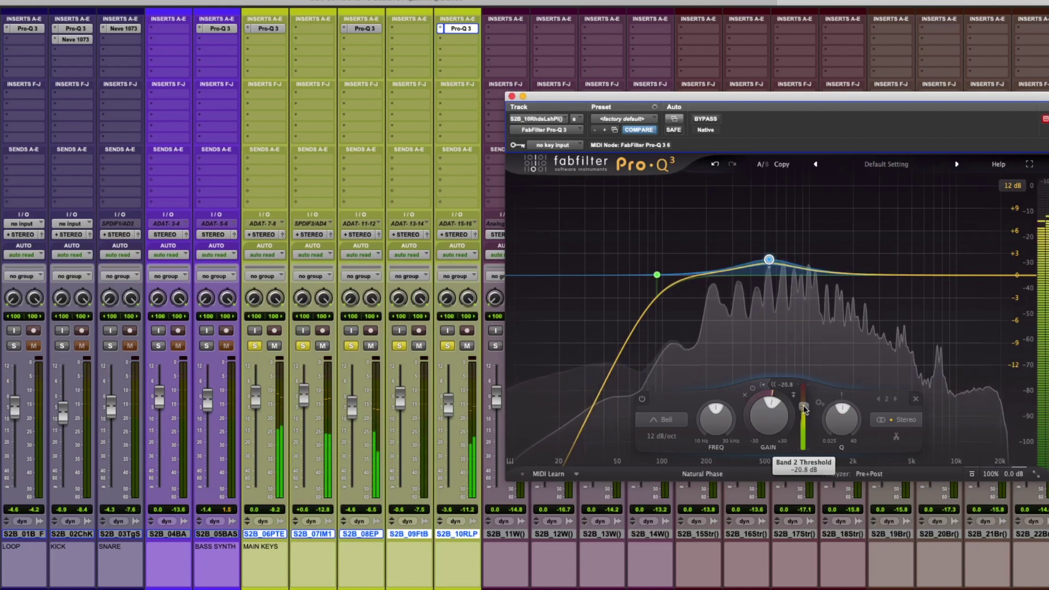
click(512, 97)
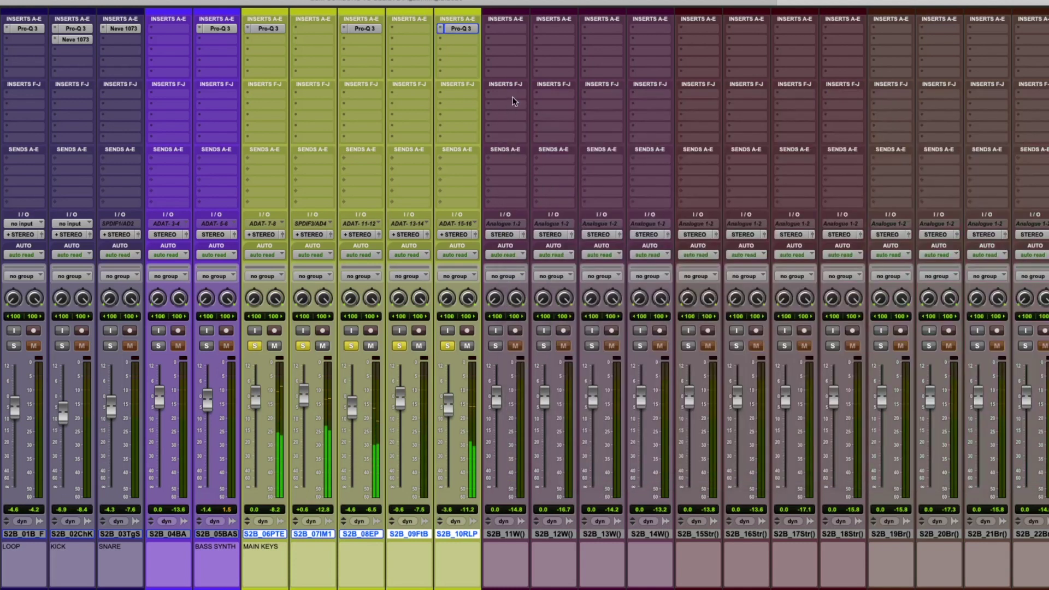
Reopen the Pro-Q 3 on keys track 10 to recheck its low cut and dynamic bell against the soloed keys.
click(471, 29)
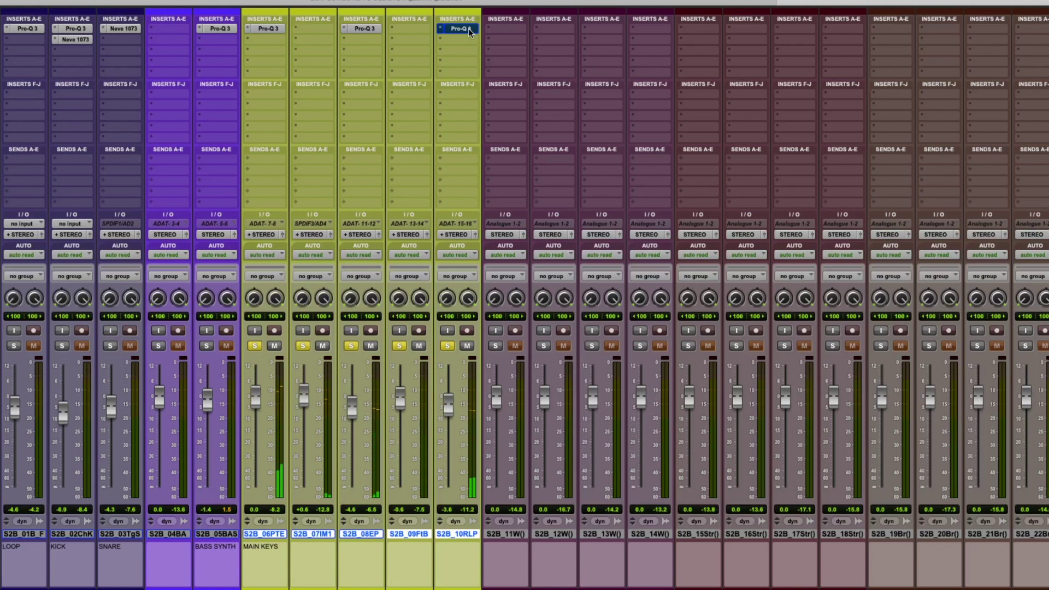
click(468, 28)
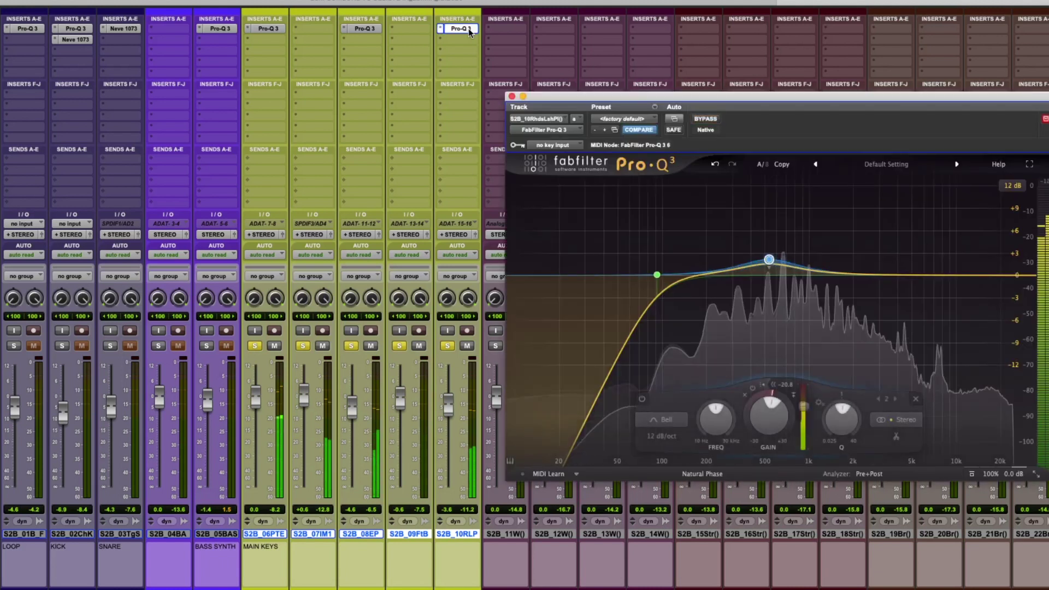
click(523, 96)
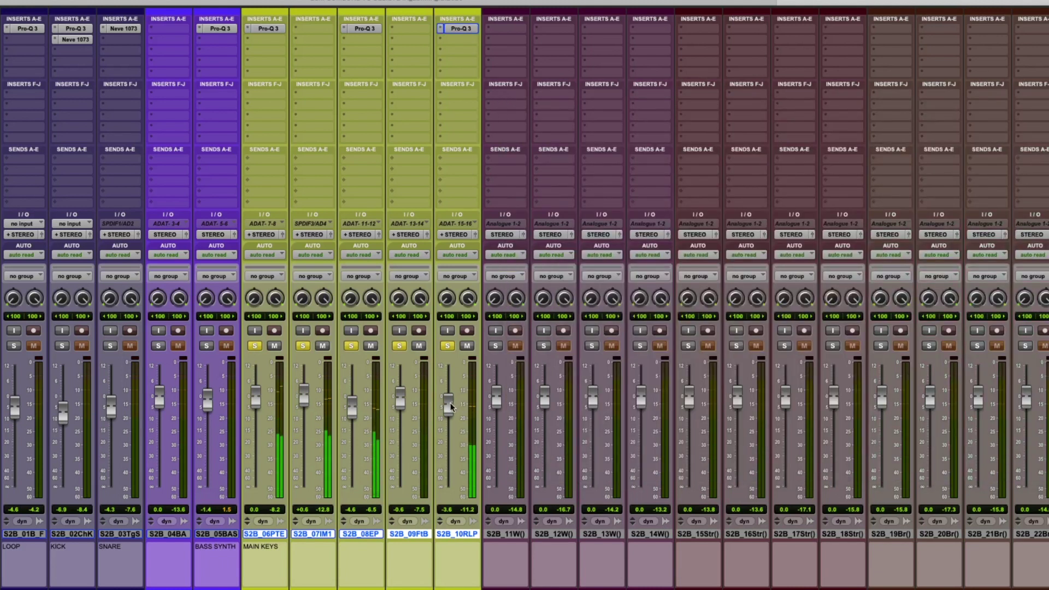
click(442, 31)
click(562, 55)
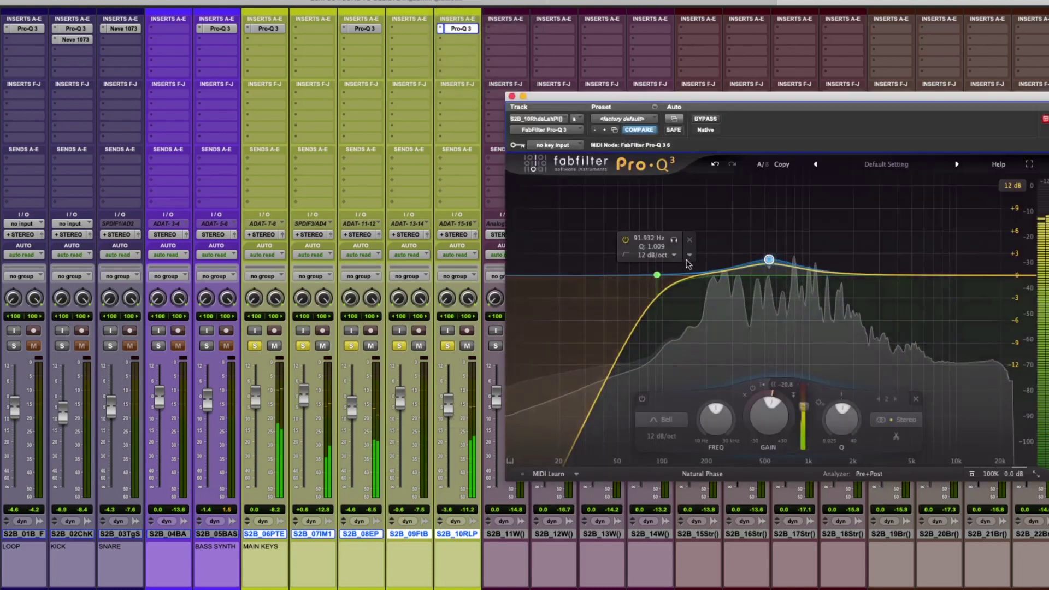
Raise track 10's low cut to 129.87 Hz with a Q of 1.069 and close its Pro-Q 3.
click(656, 282)
drag(657, 287, 681, 271)
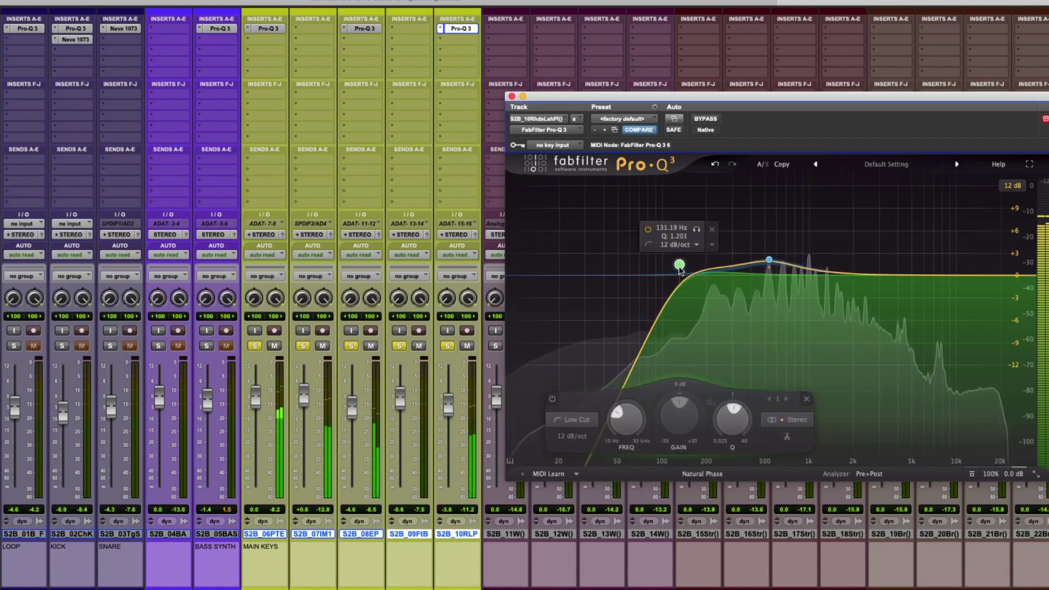
drag(681, 272, 680, 274)
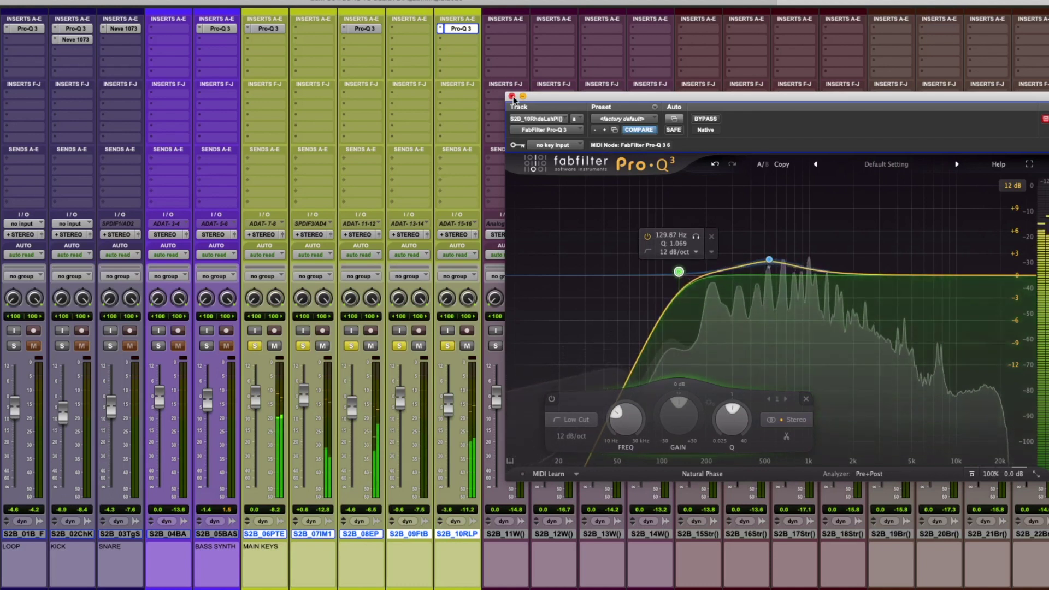
key(super+w)
Bring the drums and bass back in with the keys by soloing them and set track 10's fader to -3.5 dB.
mouse_move(450, 414)
mouse_down()
mouse_move(445, 437)
mouse_move(442, 411)
mouse_up()
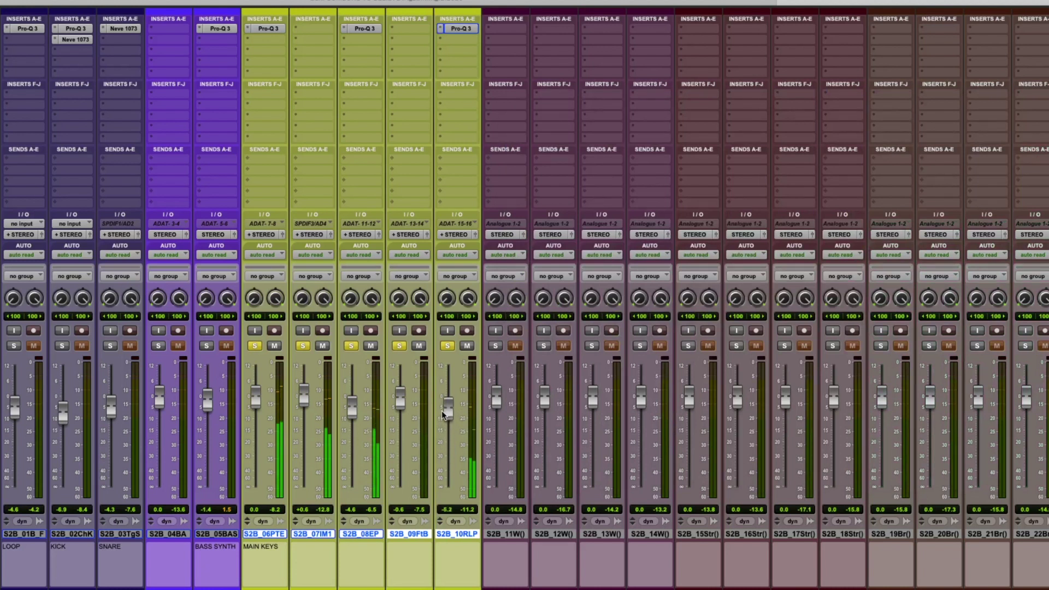
drag(441, 409, 445, 408)
click(203, 348)
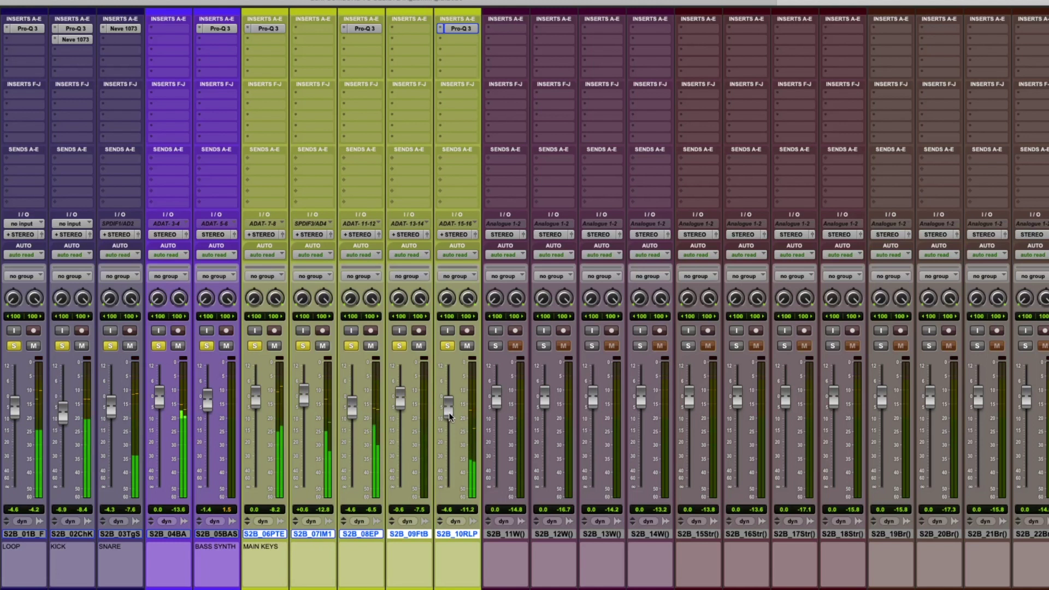
drag(450, 413, 450, 412)
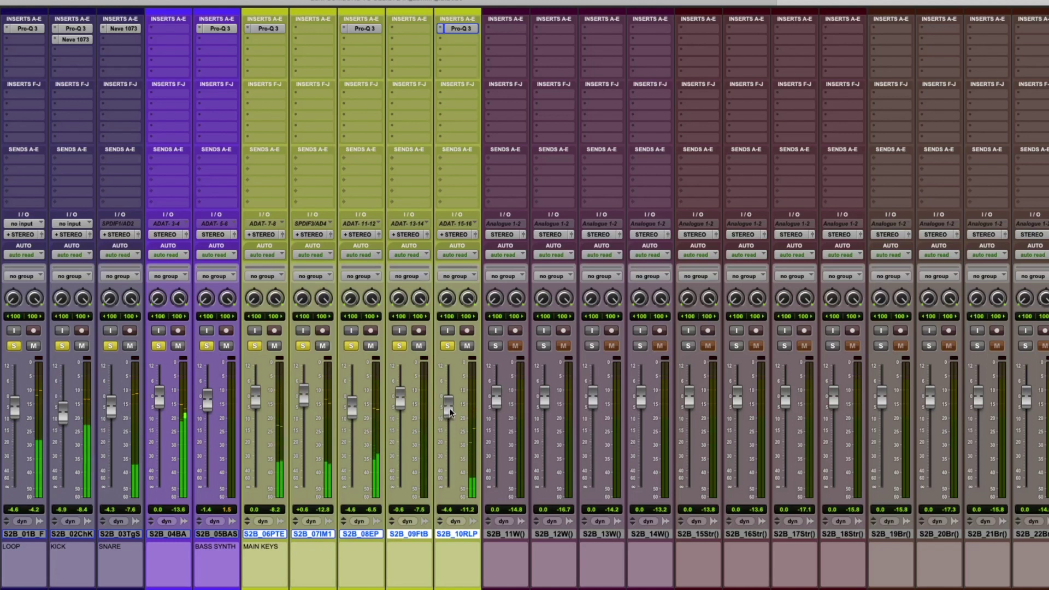
drag(450, 411, 450, 407)
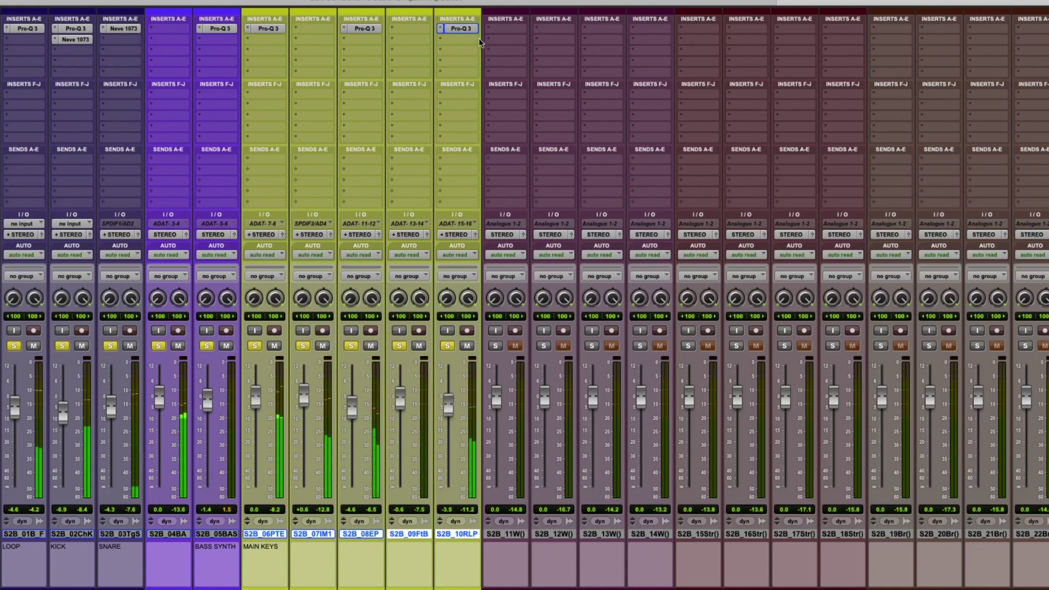
Reopen track 10's Pro-Q 3, move the dynamic bell to 971.33 Hz, set its threshold to -18.7 dB and close it.
click(463, 29)
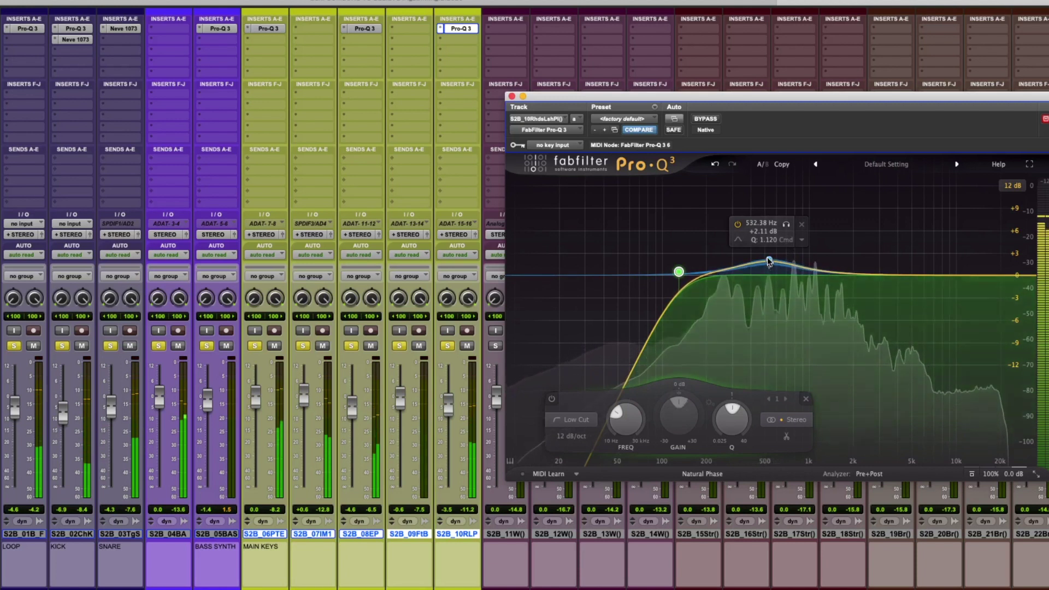
drag(767, 261, 774, 260)
drag(707, 423, 713, 407)
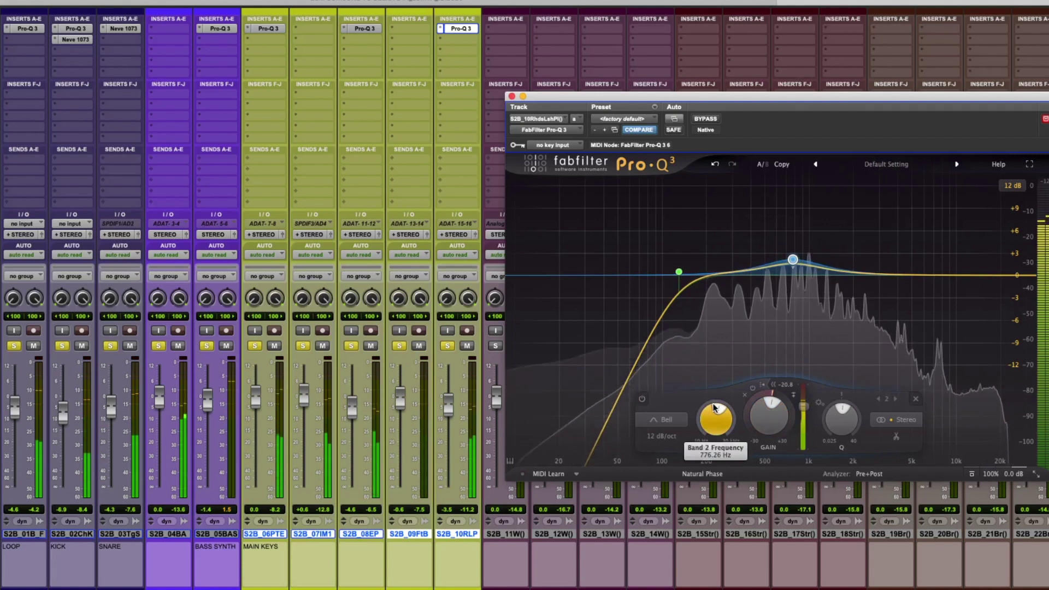
drag(713, 407, 717, 407)
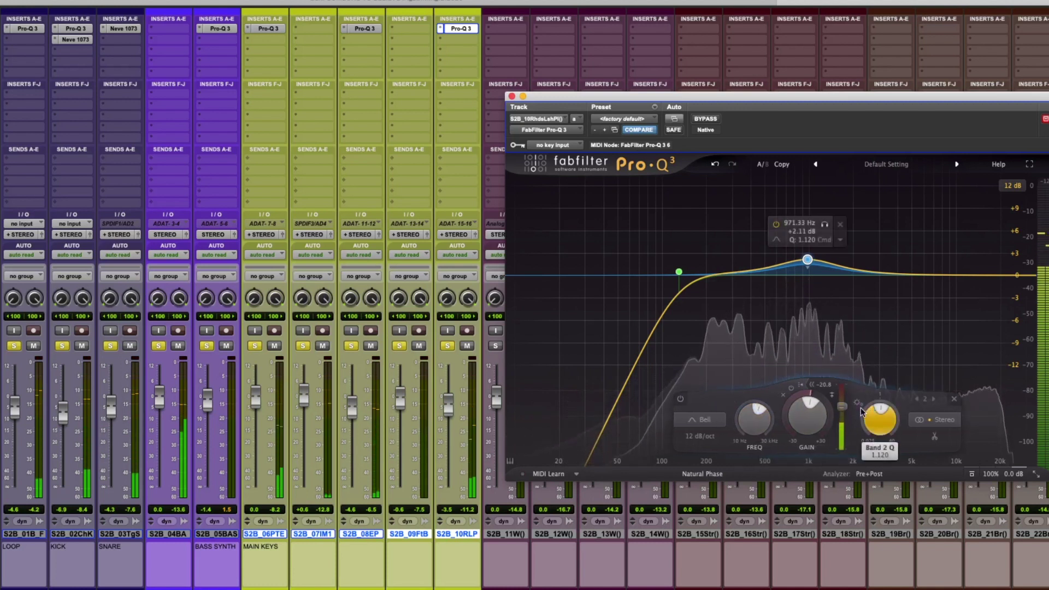
drag(845, 408, 845, 409)
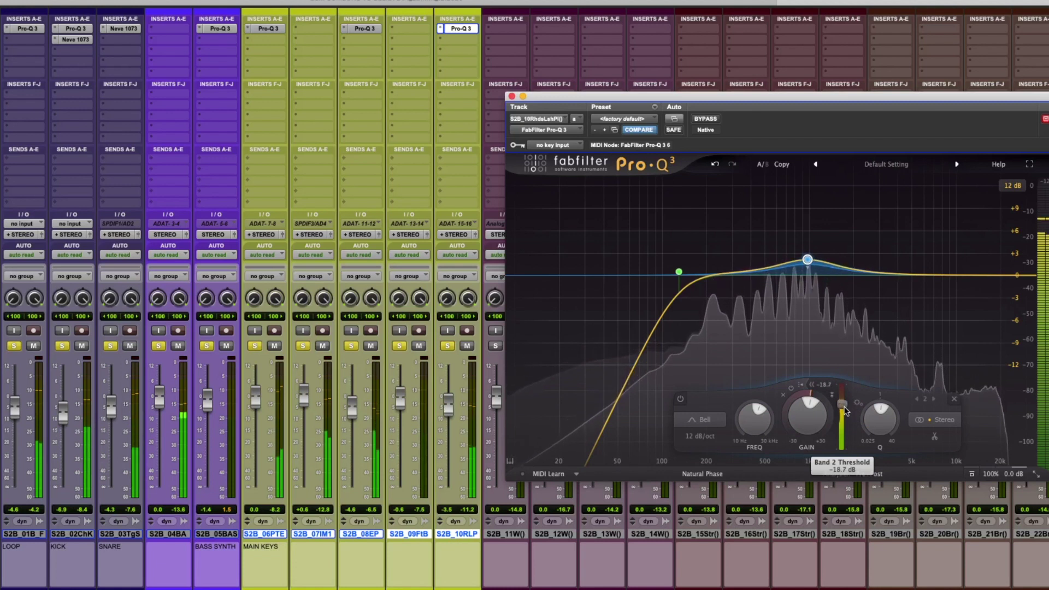
key(super+w)
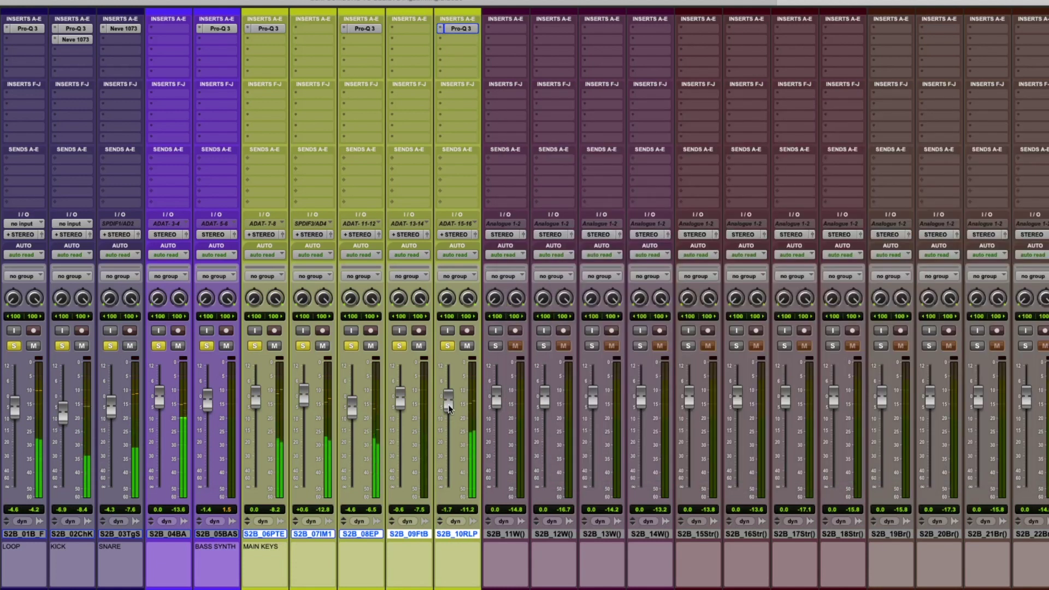
Set track 10's fader to -3.3 dB and restart playback of the drums, bass and keys.
drag(448, 409, 449, 414)
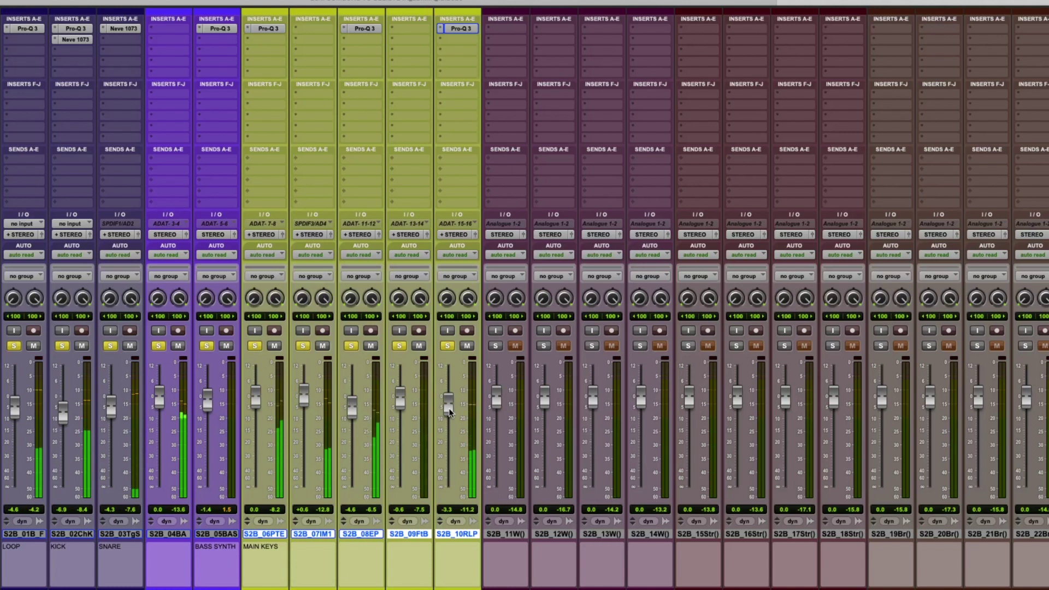
key(super+equal)
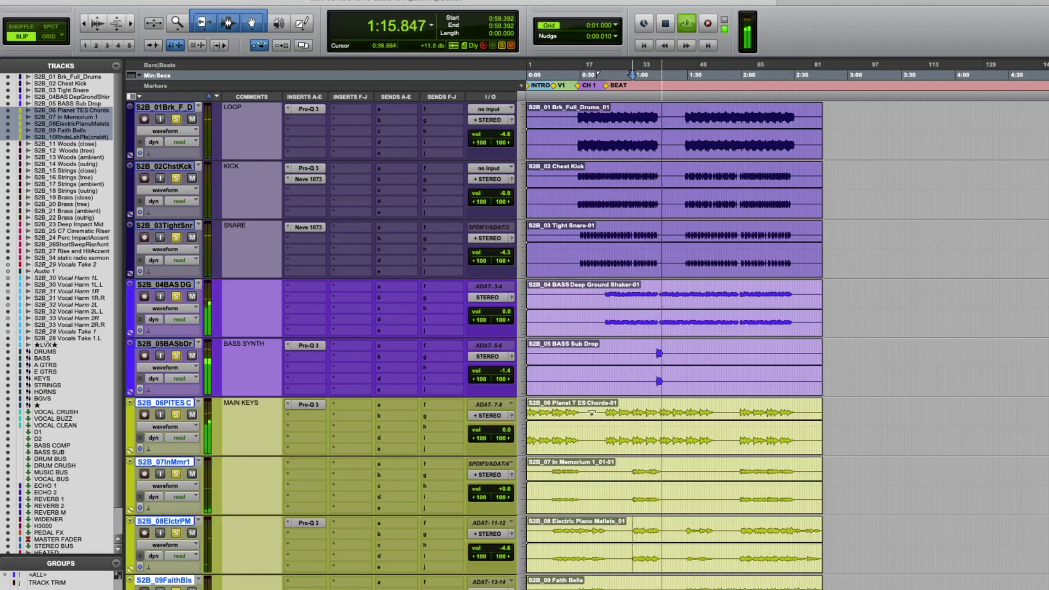
key(space)
key(super+equal)
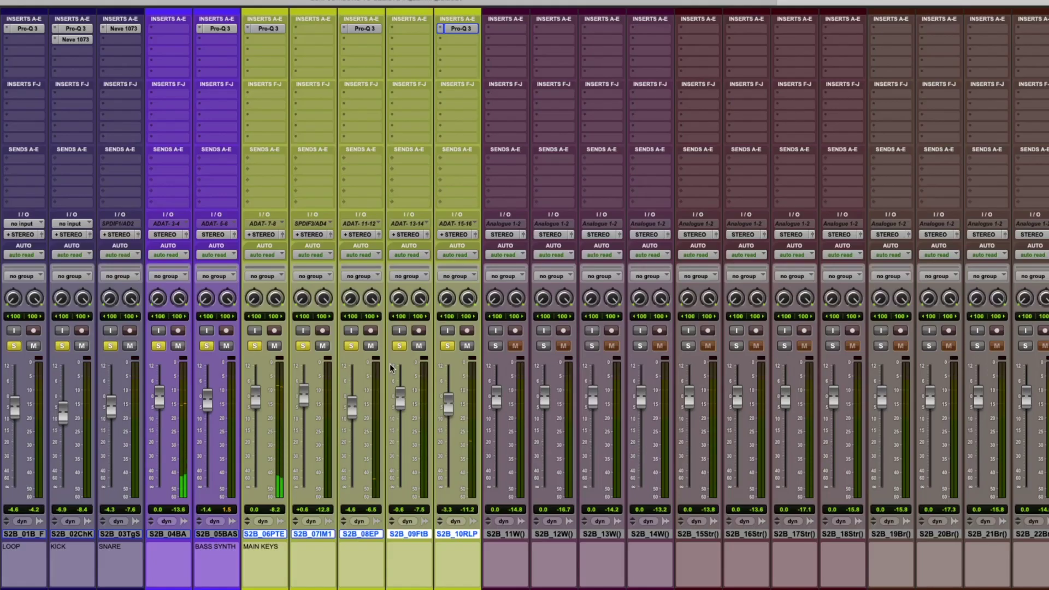
key(space)
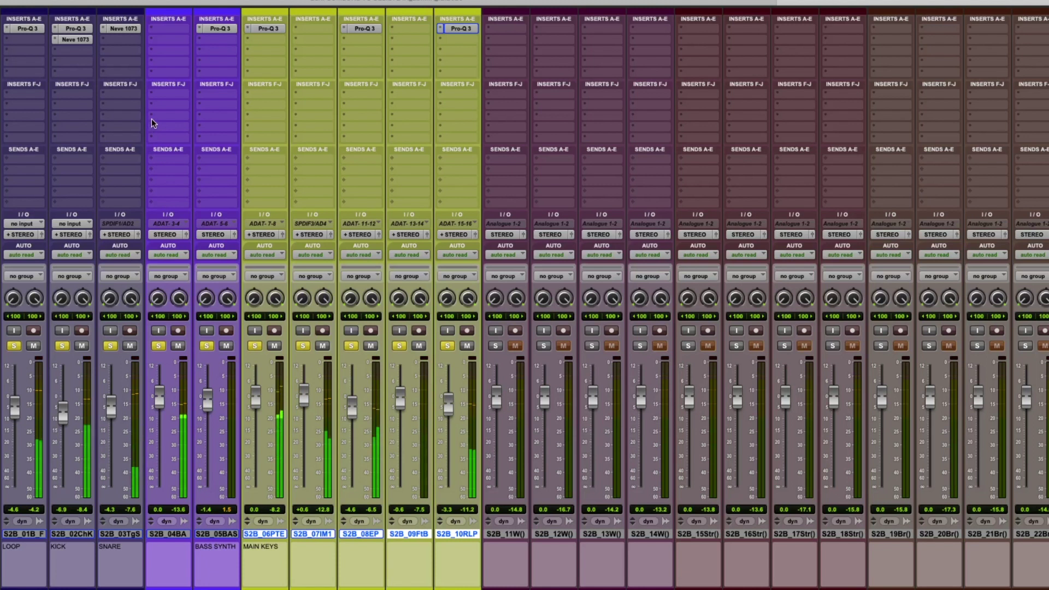
Insert a stereo dbx-160 compressor in the first insert slot of bass track 4.
click(162, 34)
mouse_move(169, 30)
mouse_move(330, 36)
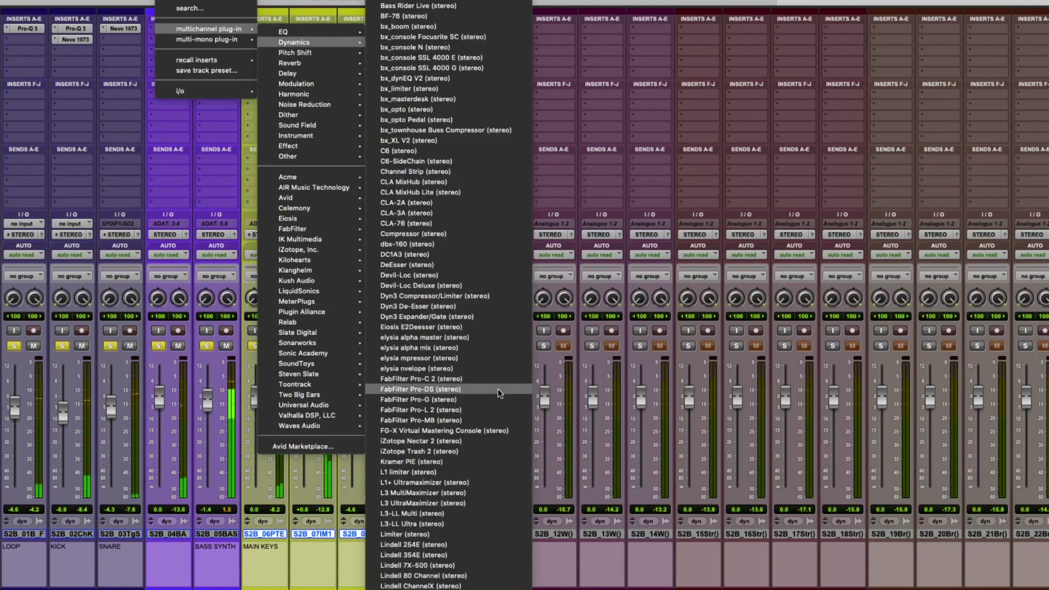
click(402, 244)
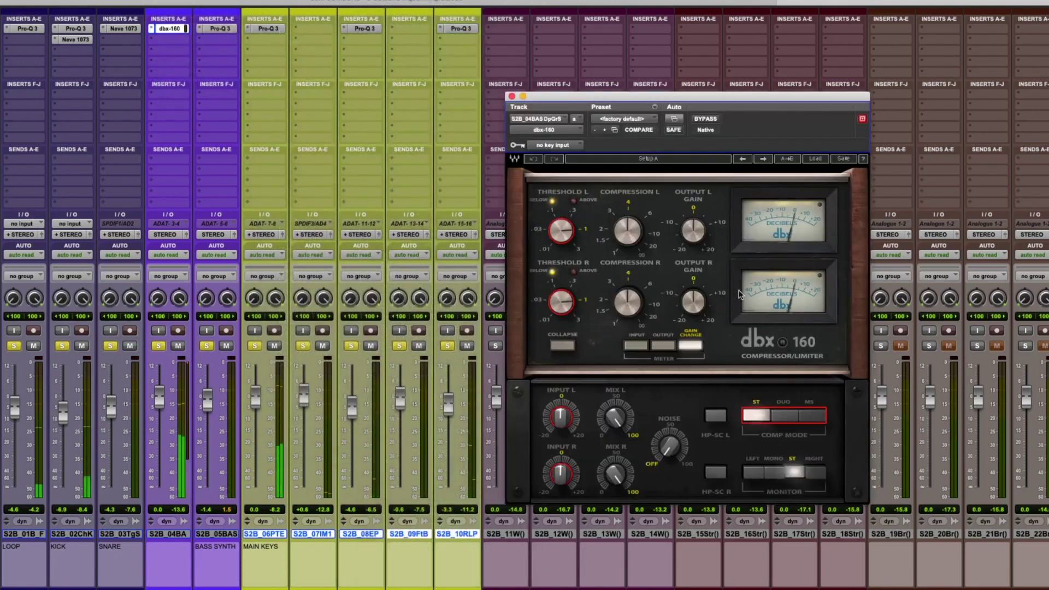
Set the dbx-160's compression to about 3, adjust its output gain and compare the bass bypassed and active.
drag(606, 232, 605, 224)
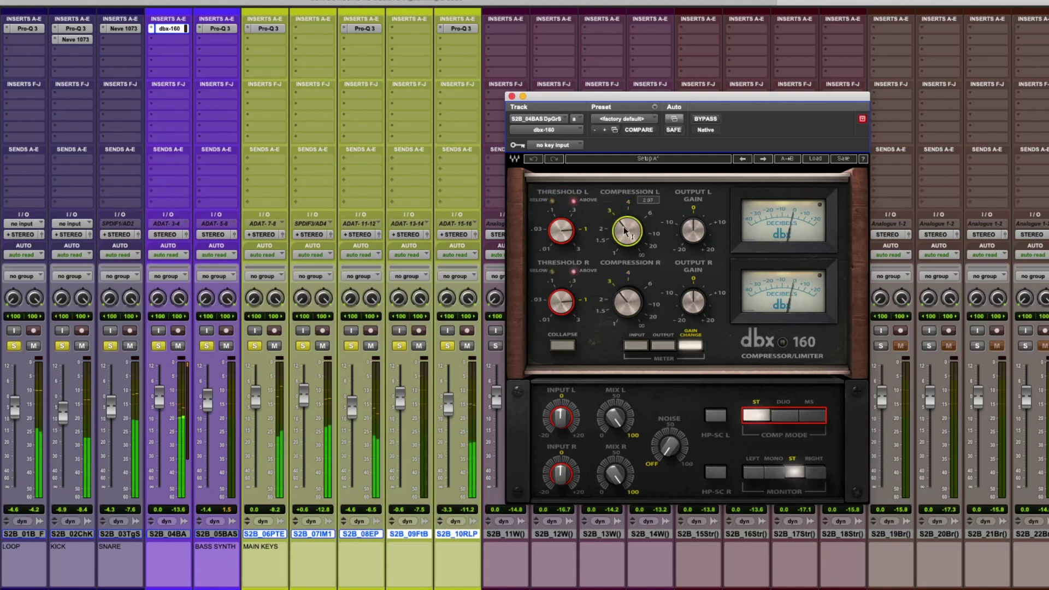
mouse_move(564, 235)
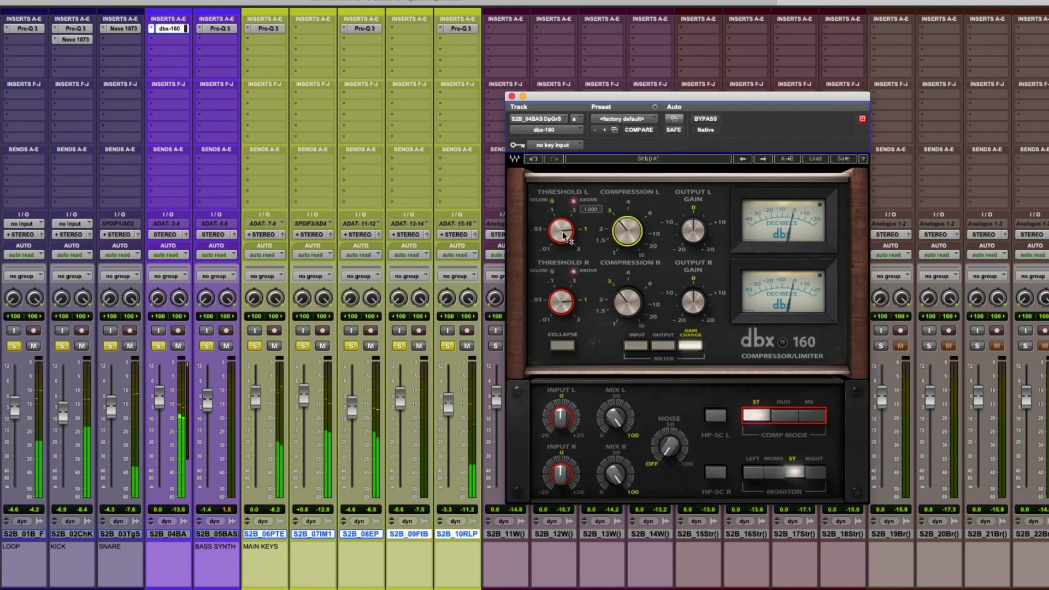
click(692, 230)
drag(693, 231, 693, 226)
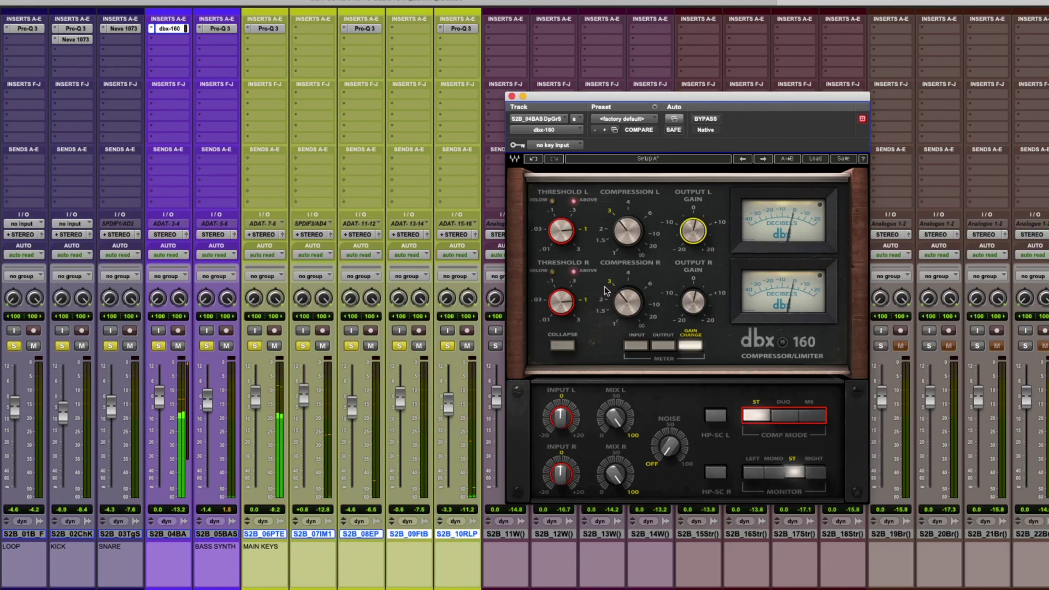
click(706, 119)
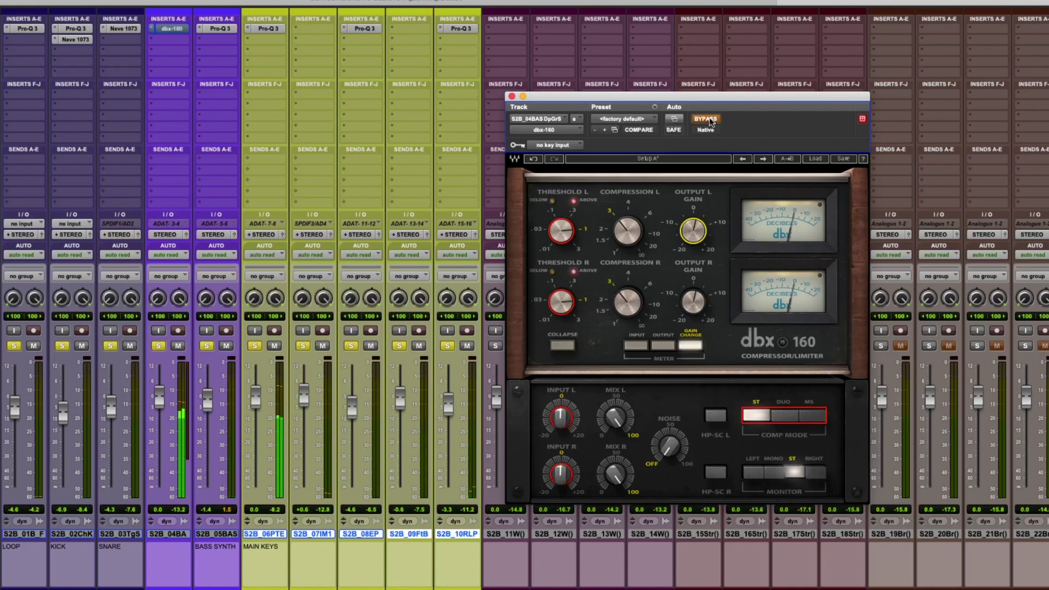
click(709, 120)
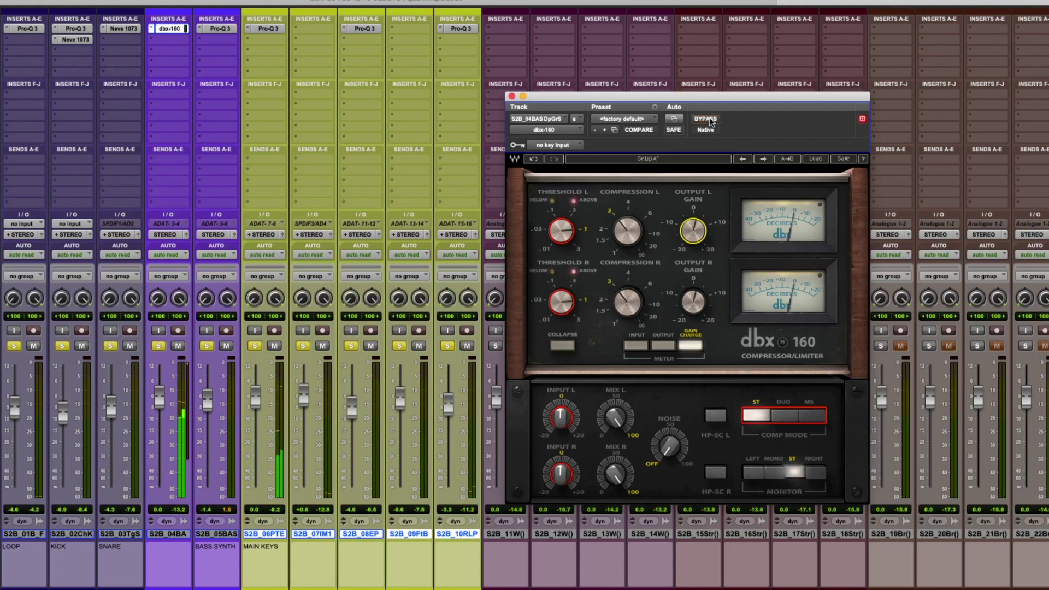
Fine-tune the dbx-160's threshold and raise its output gain on bass track 4.
click(565, 227)
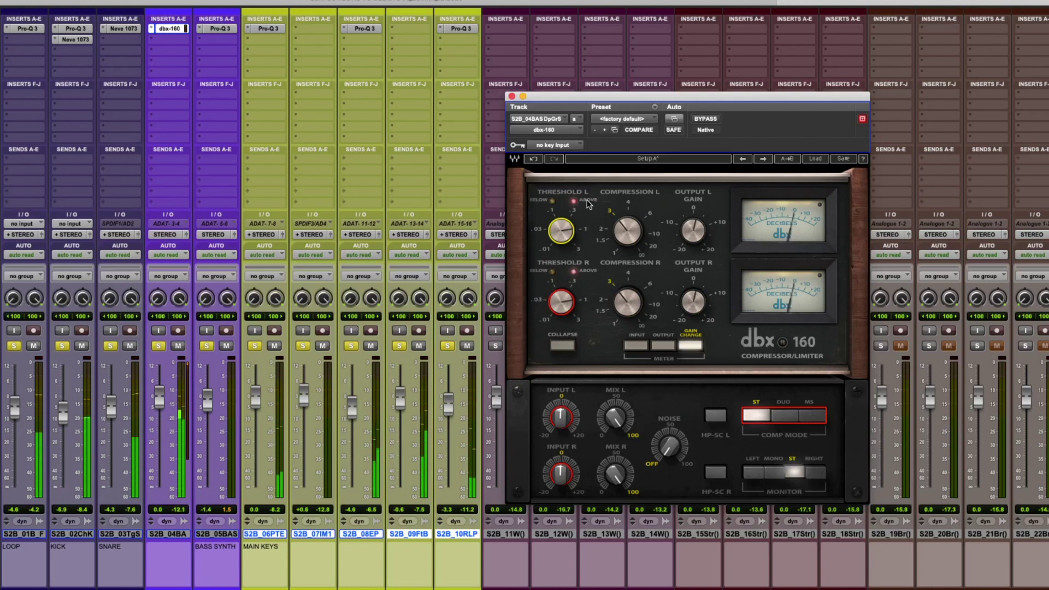
mouse_move(568, 236)
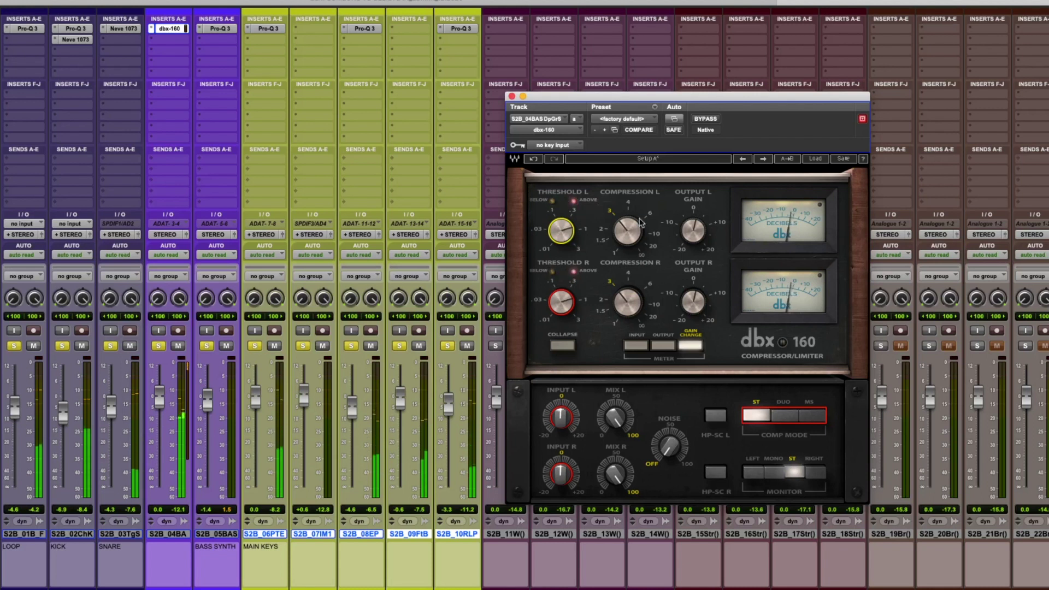
mouse_move(692, 230)
scroll(692, 231, up, 1)
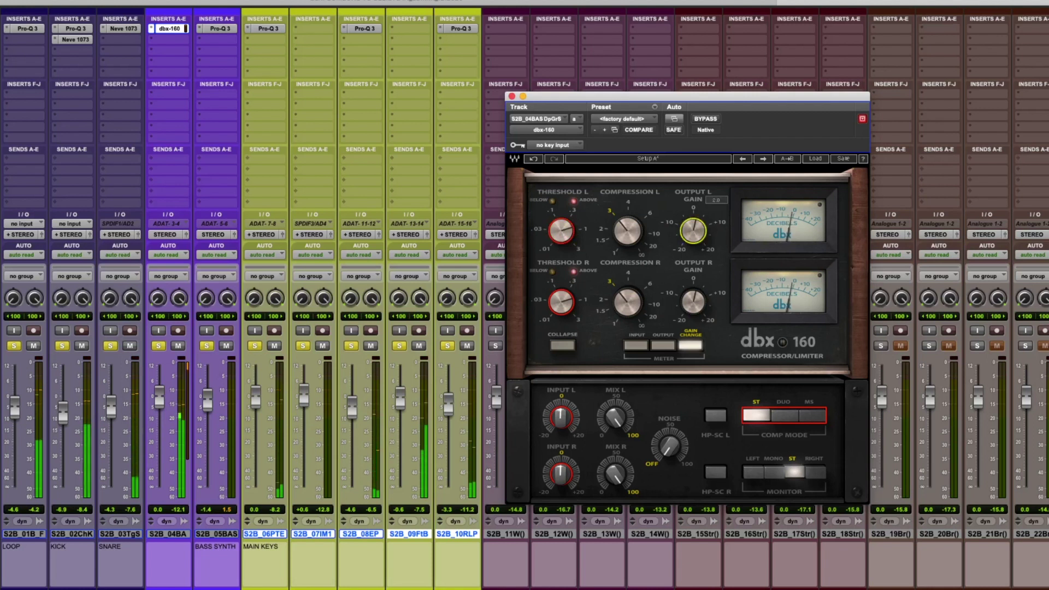
scroll(692, 230, up, 2)
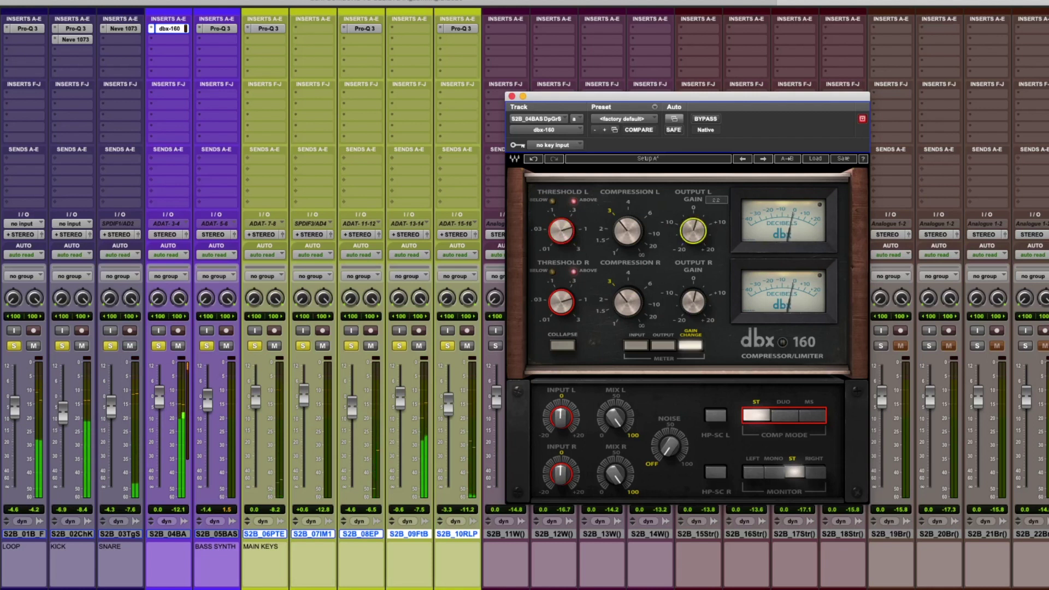
Compare the bass in the mix with track 4's dbx-160 repeatedly bypassed and re-enabled.
click(706, 119)
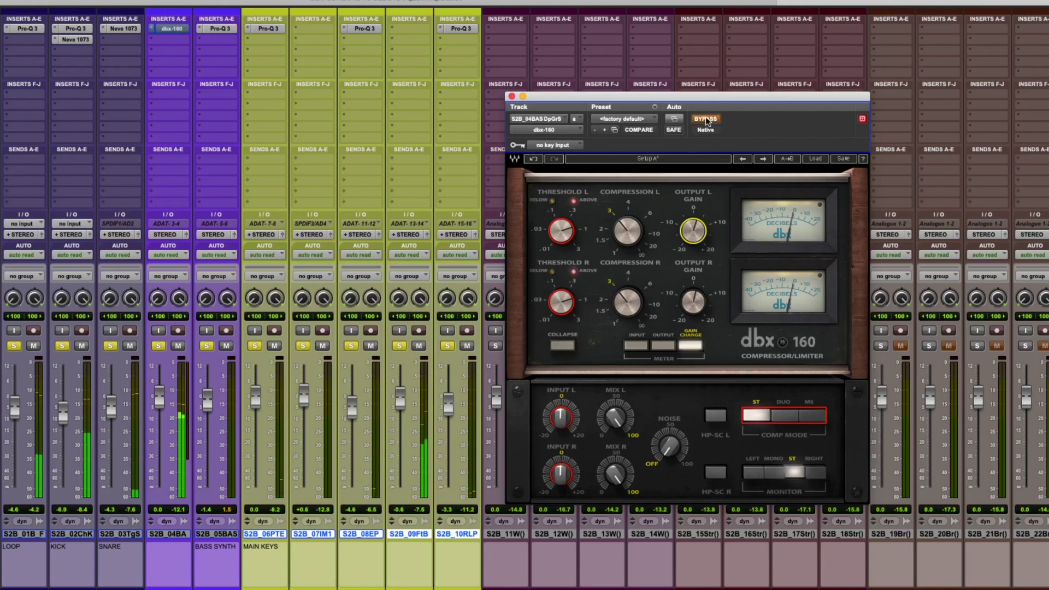
click(706, 118)
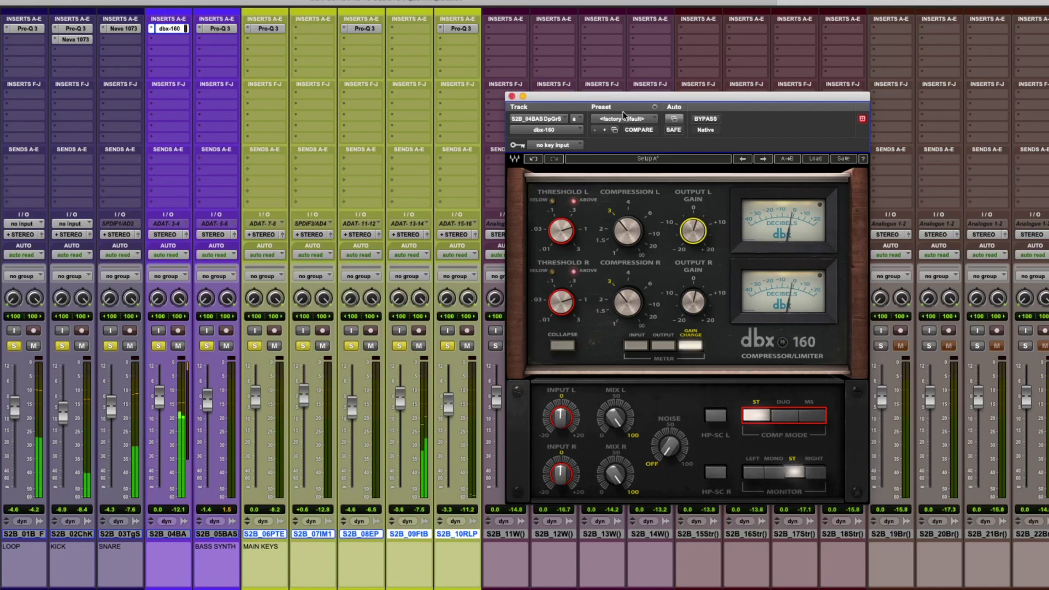
click(701, 119)
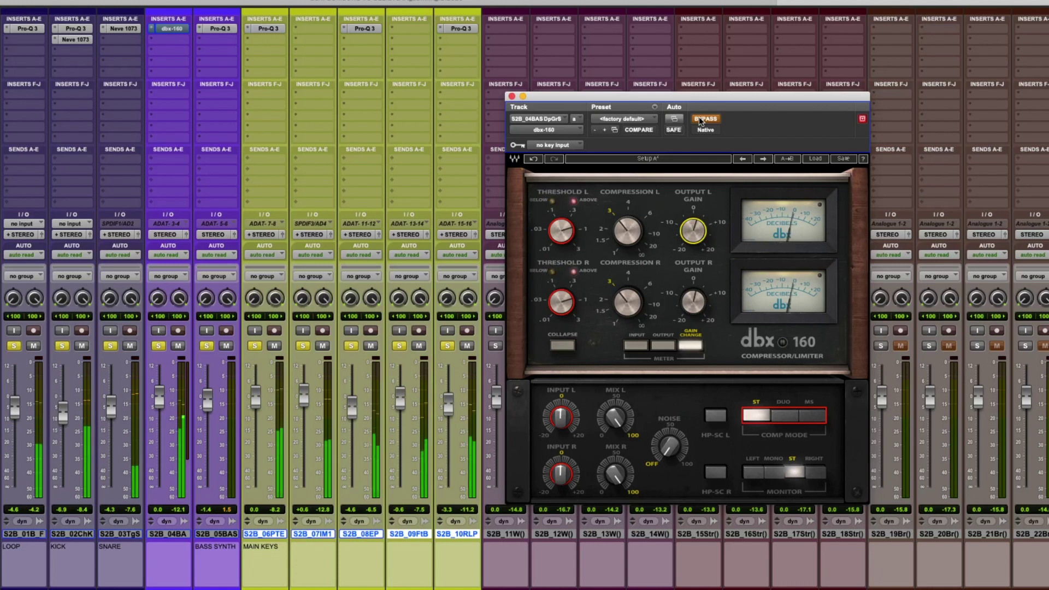
click(701, 120)
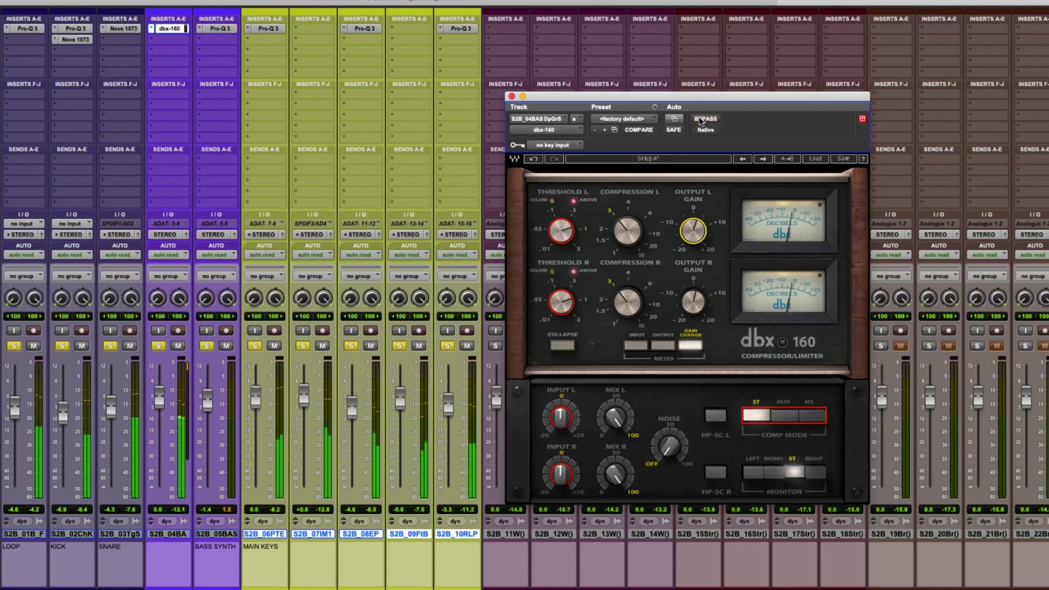
mouse_move(631, 236)
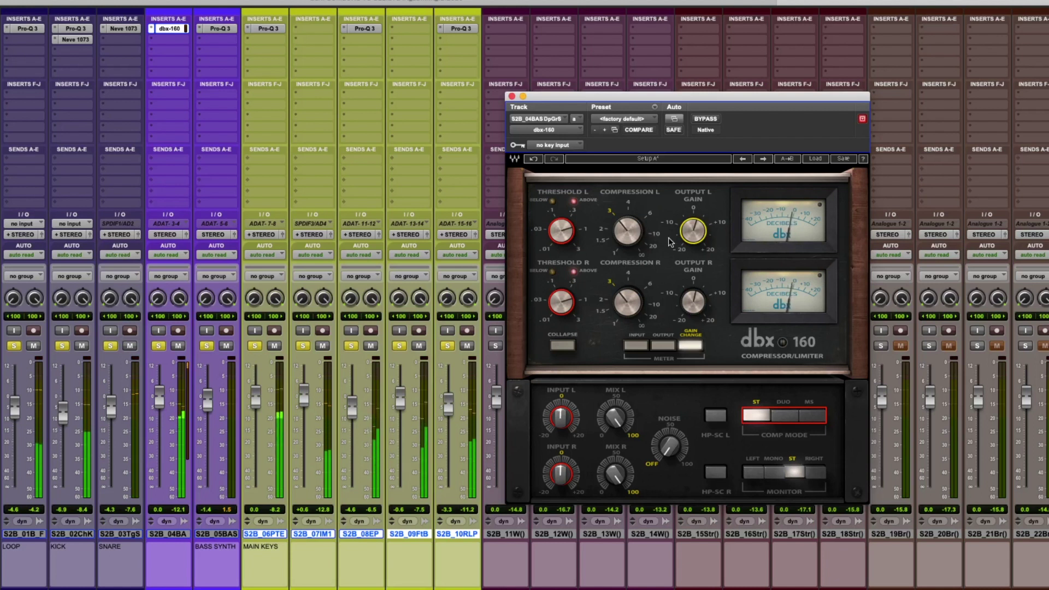
Move track 4's dbx-160 to the second insert slot and insert a stereo FabFilter Pro-Q 3 above it.
click(170, 30)
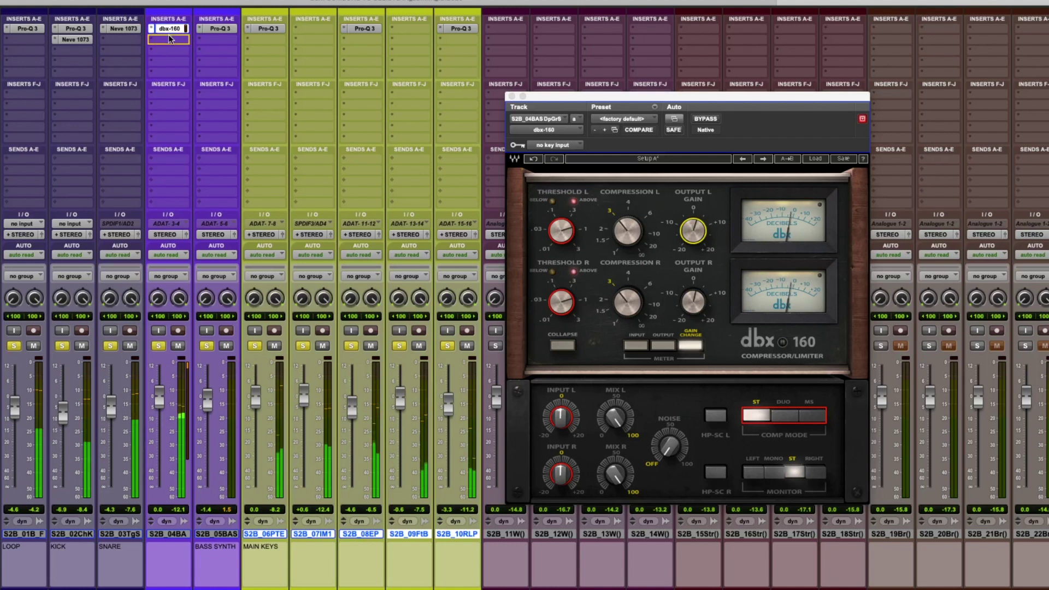
click(167, 38)
mouse_move(208, 29)
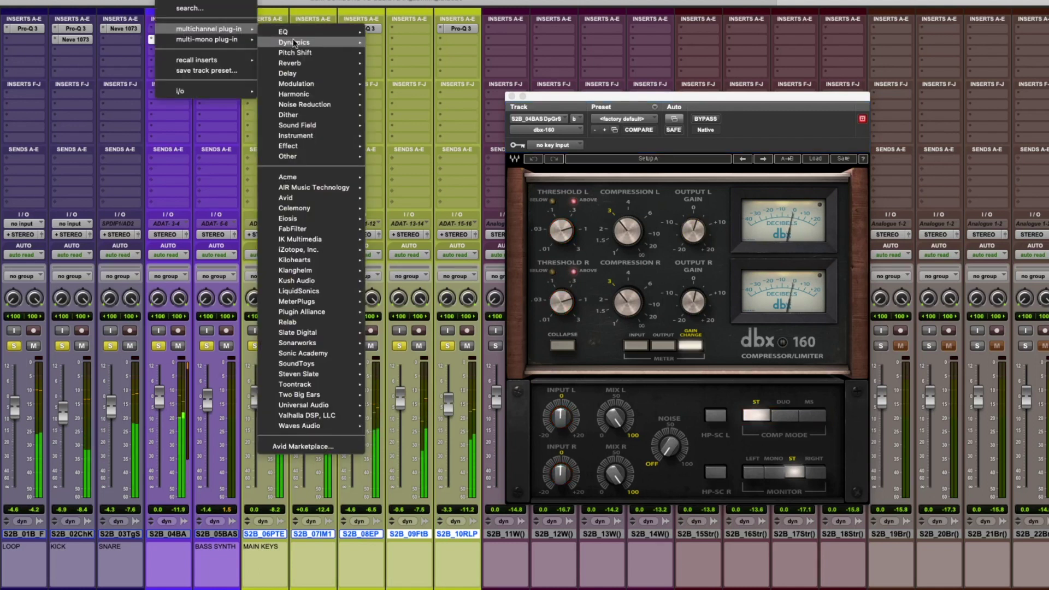
mouse_move(295, 228)
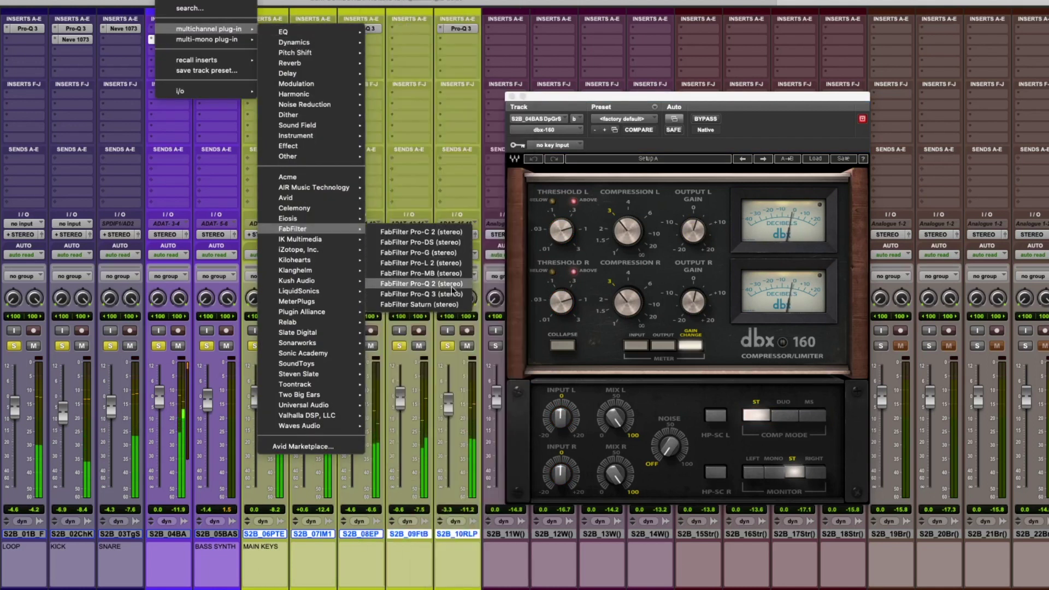
key(Escape)
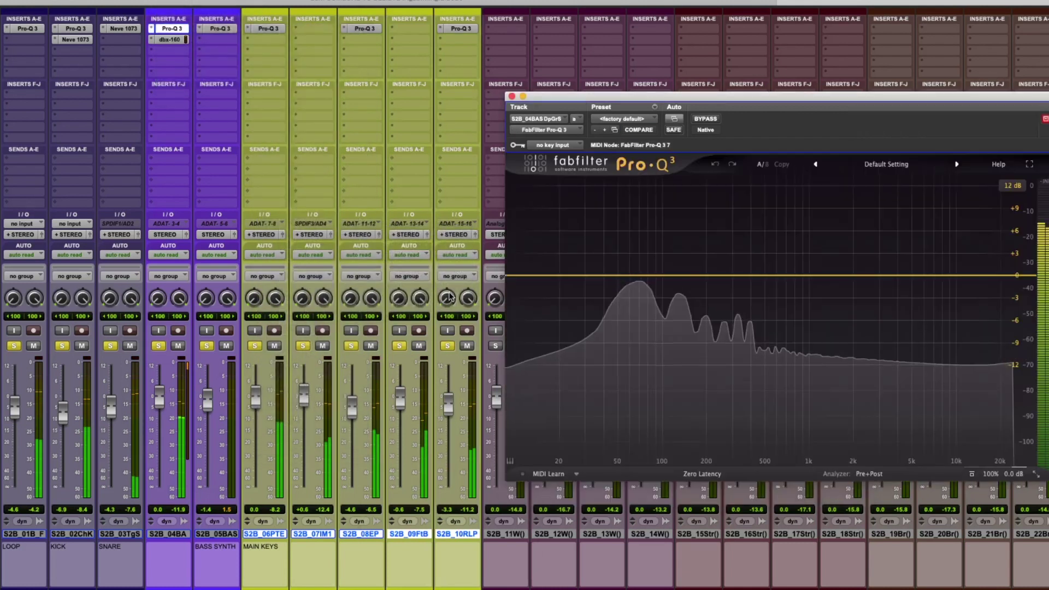
Add a 12 dB/oct low cut at about 17.9 Hz to bass track 4's Pro-Q 3 and close the plug-in.
click(510, 279)
drag(510, 280, 552, 276)
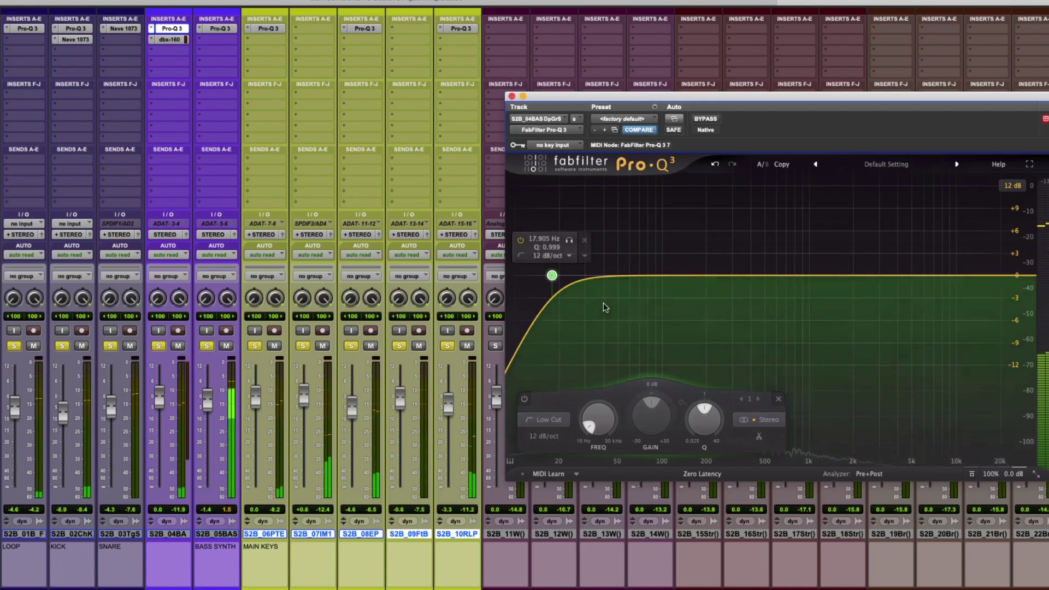
mouse_move(551, 276)
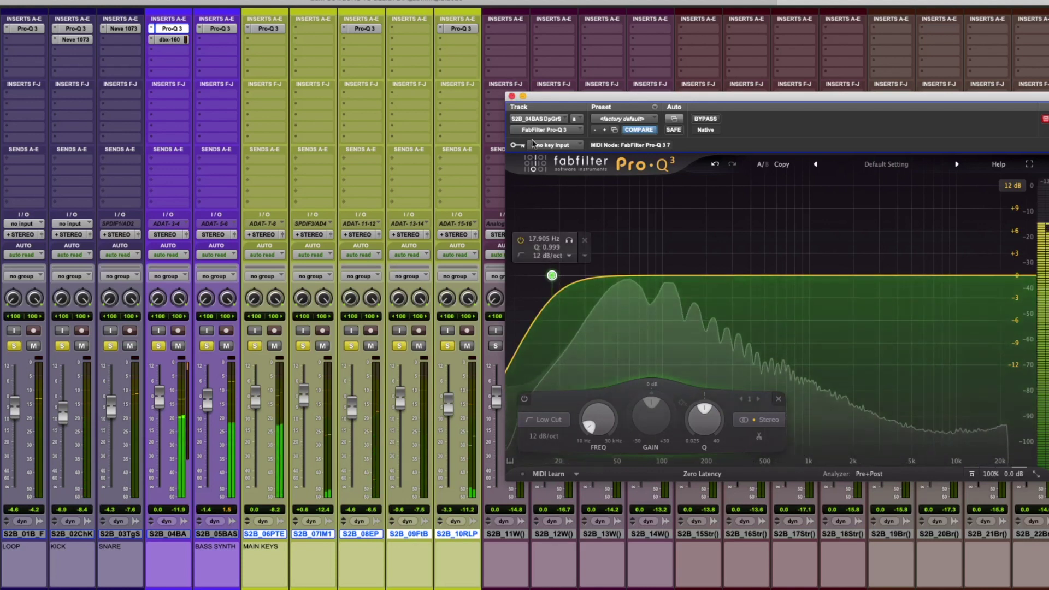
click(511, 96)
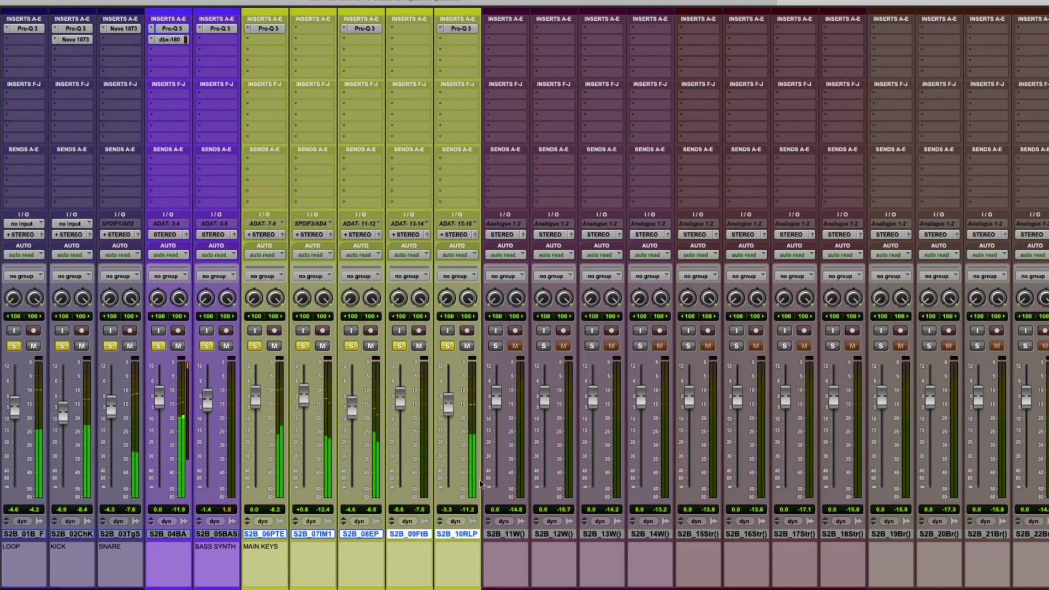
Review the stereo bus's Ampex ATR-102 and Dangerous BAX EQ, checking the BAX EQ's low-cut control.
scroll(539, 493, right, 15)
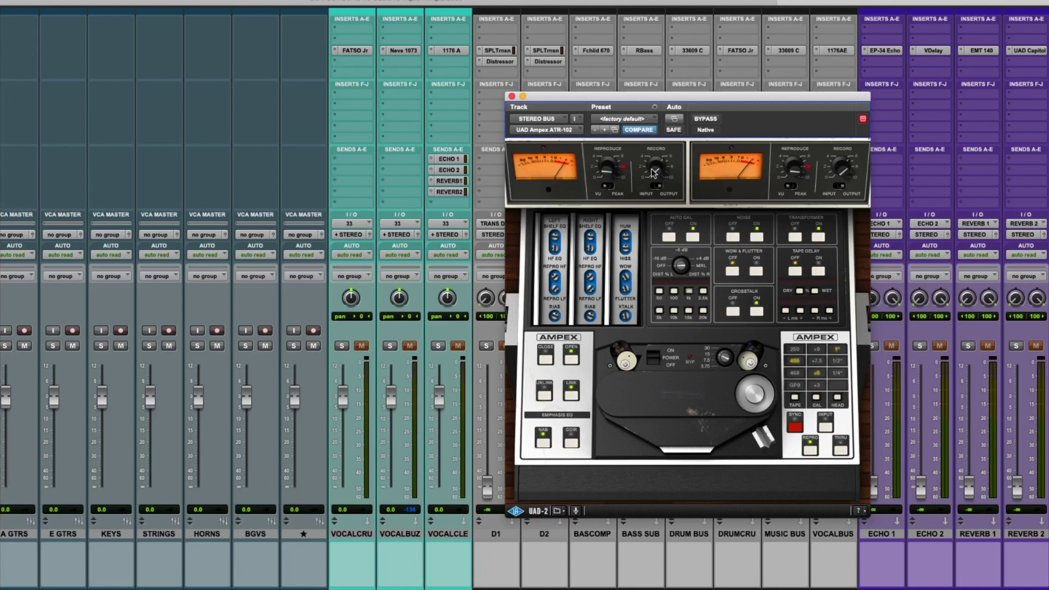
click(511, 97)
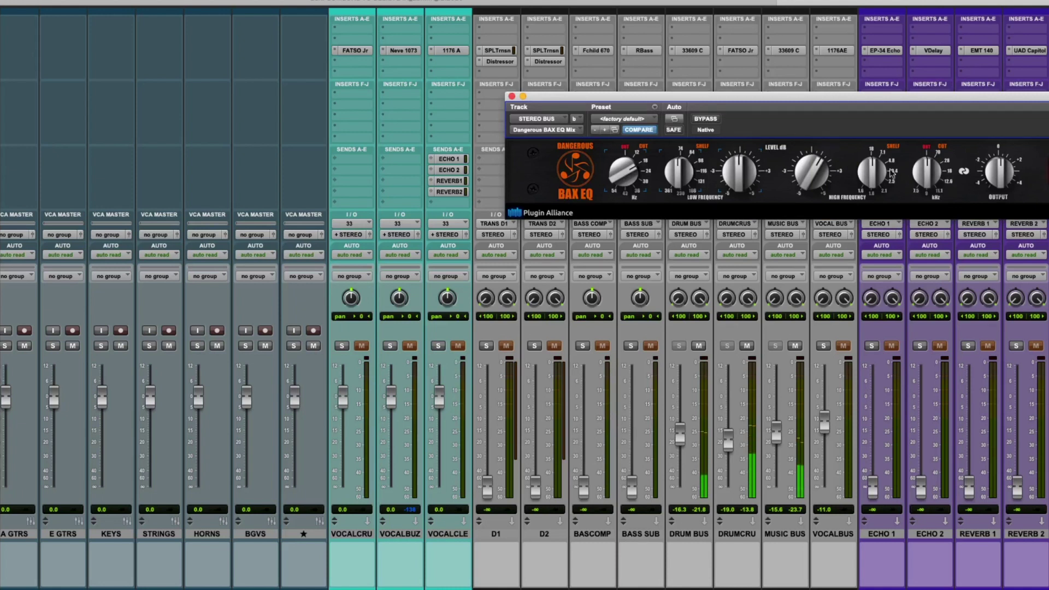
drag(621, 176, 618, 186)
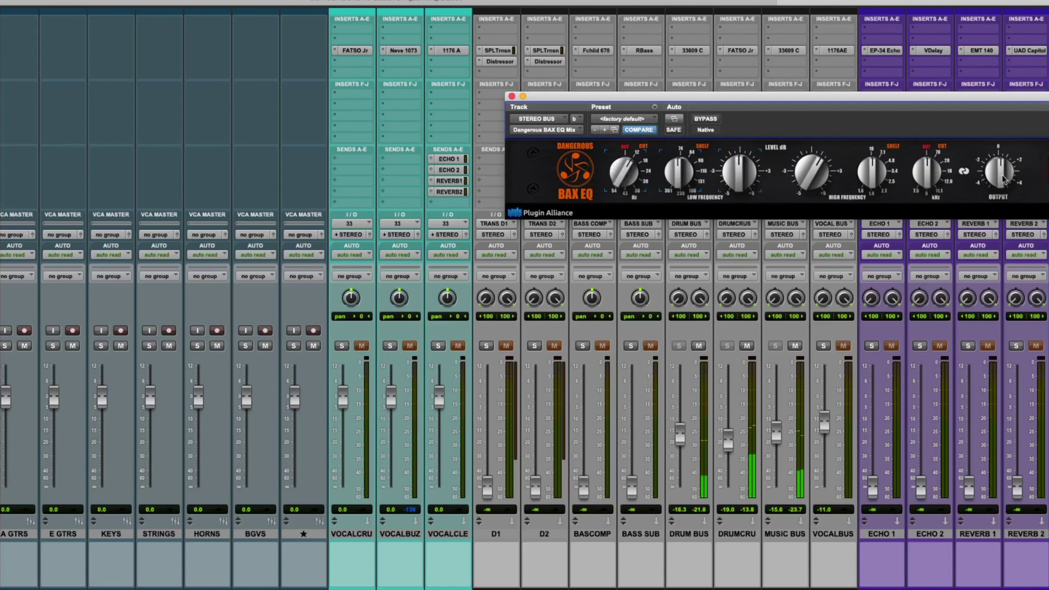
drag(617, 180, 618, 172)
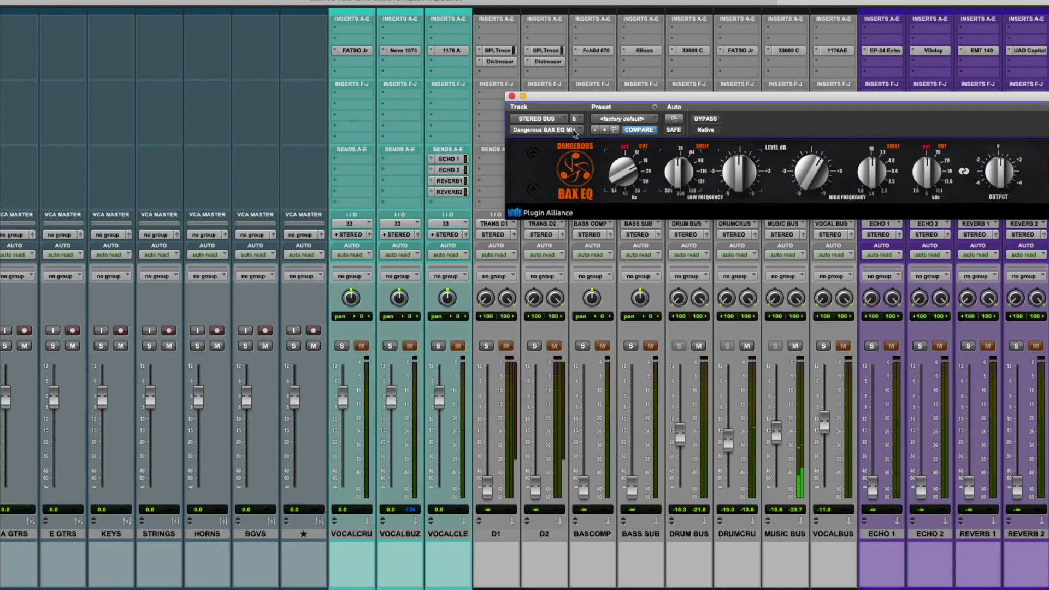
click(512, 96)
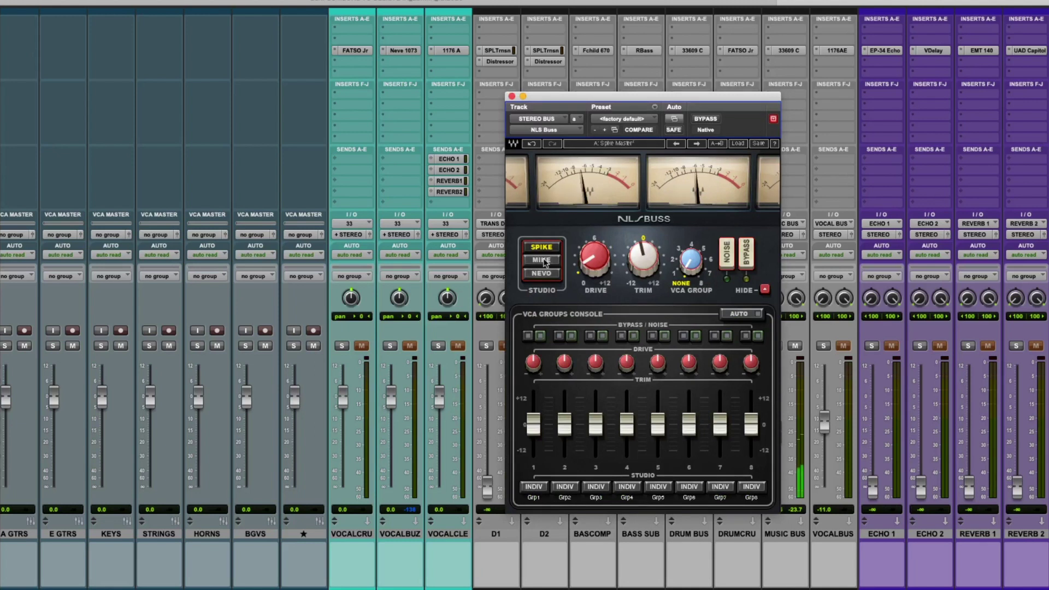
Compare the Mike, Nevo and Spike studio models in the stereo bus's NLS Buss, keeping Spike, and dismiss the Updater's reopen prompt.
click(543, 261)
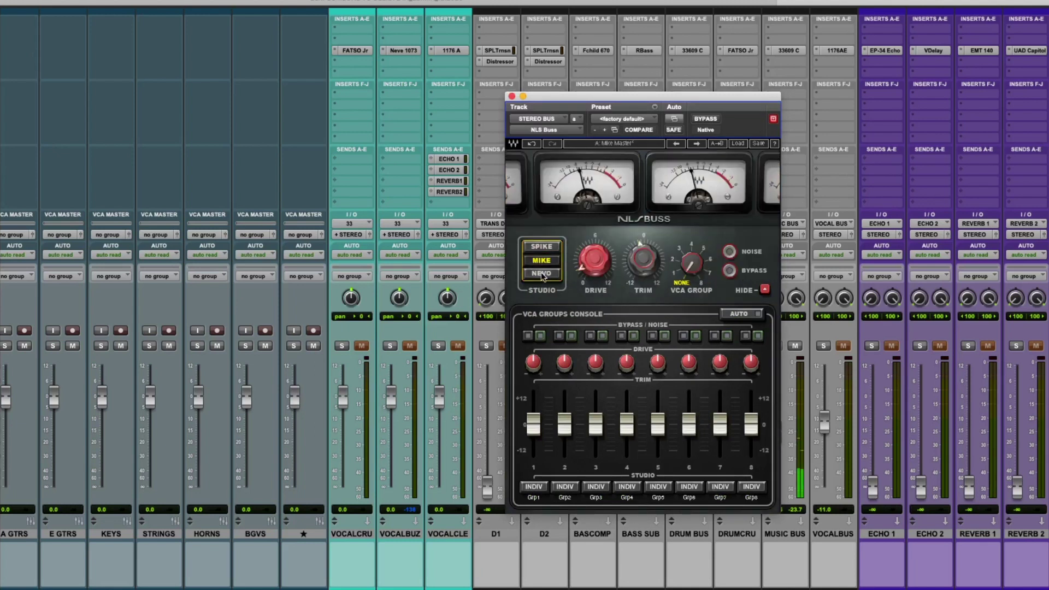
click(541, 274)
click(540, 246)
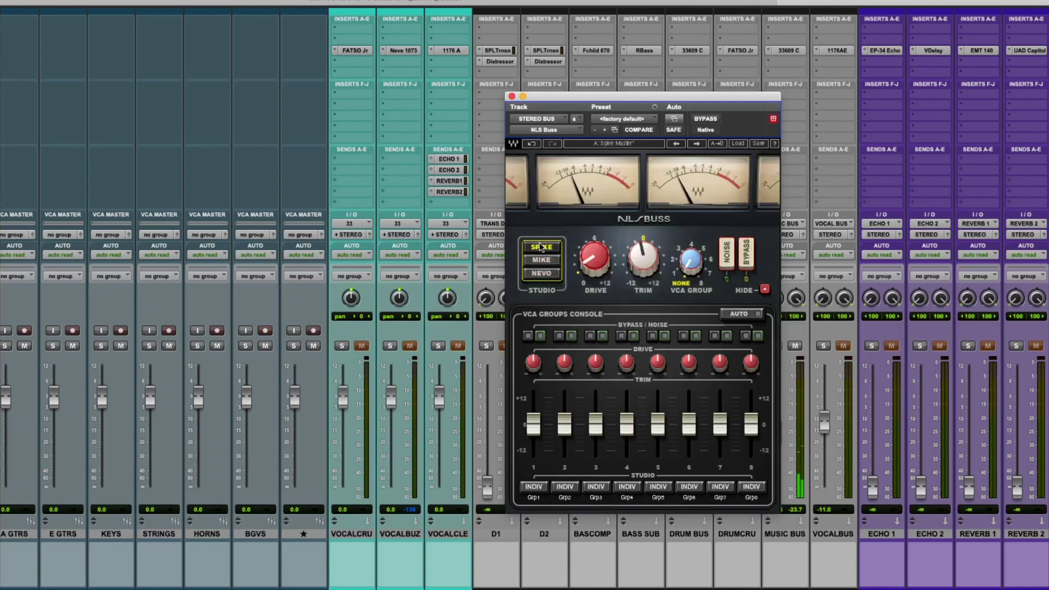
click(512, 96)
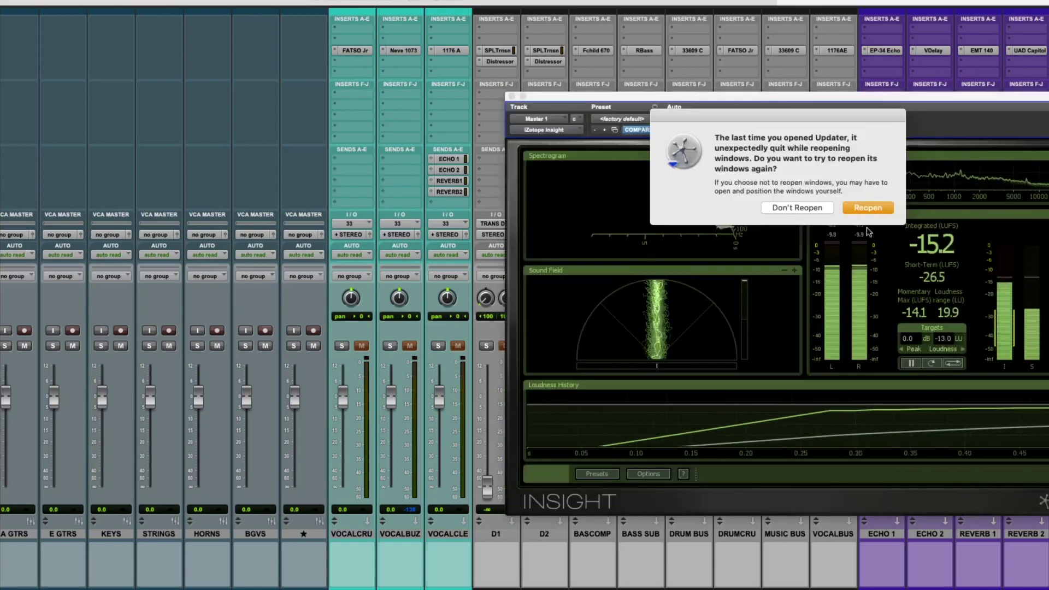
click(740, 209)
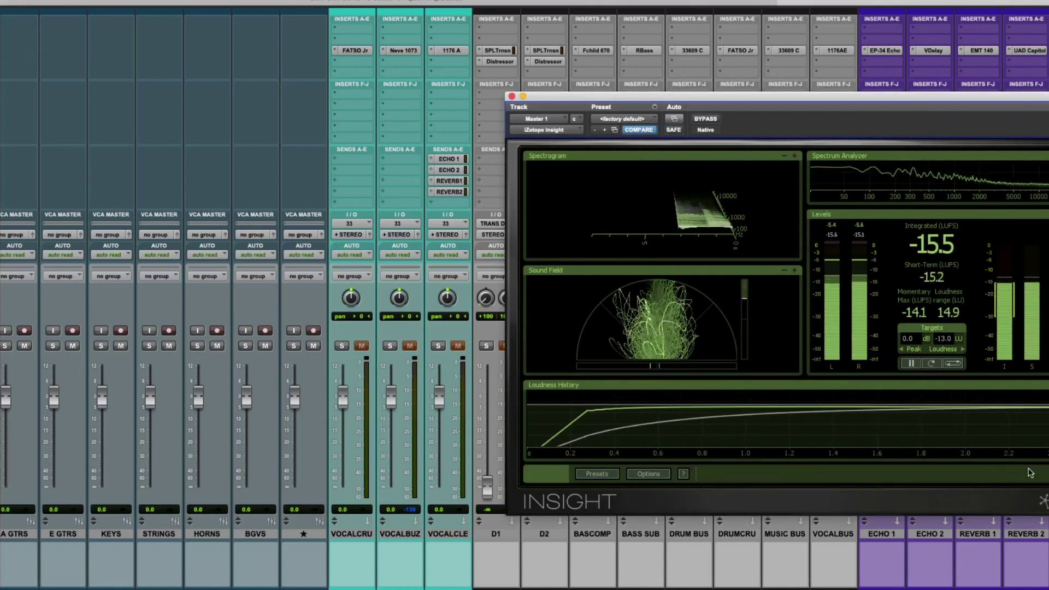
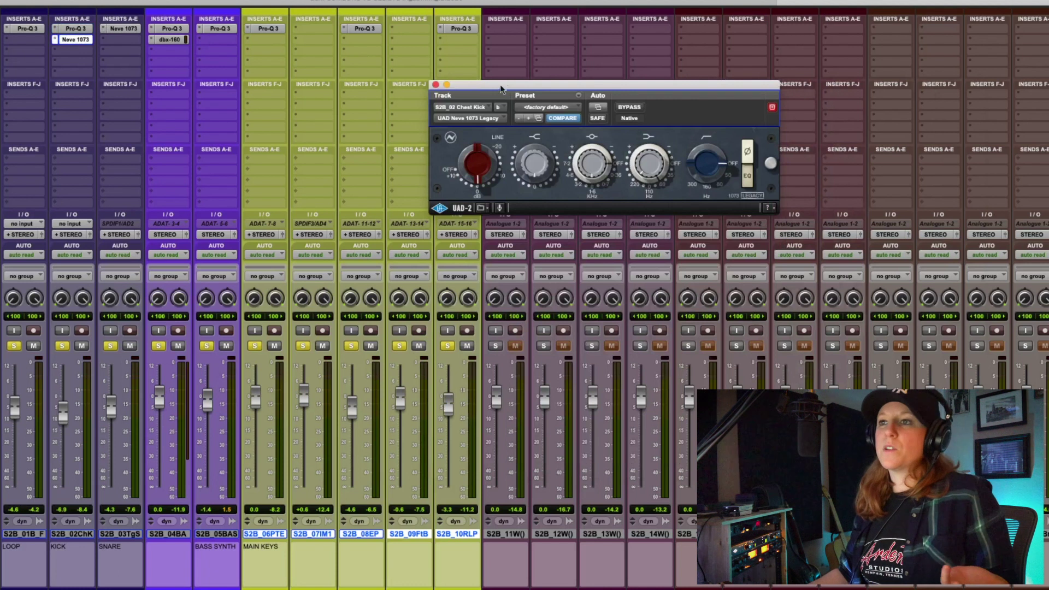
Review the Neve 1073 settings on the kick and snare tracks, closing each plug-in after inspection.
drag(511, 88, 516, 154)
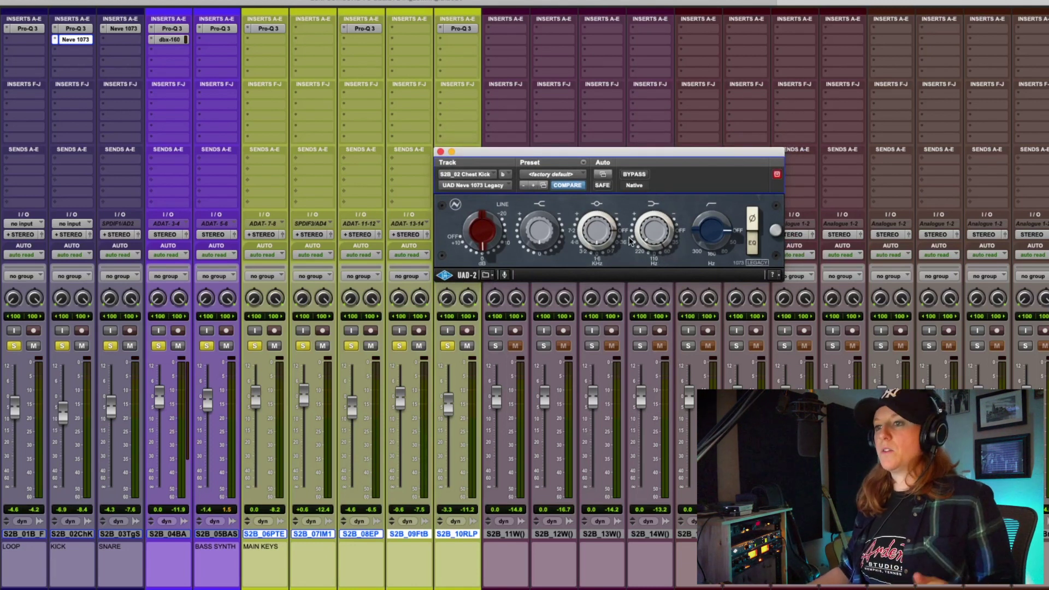
click(440, 152)
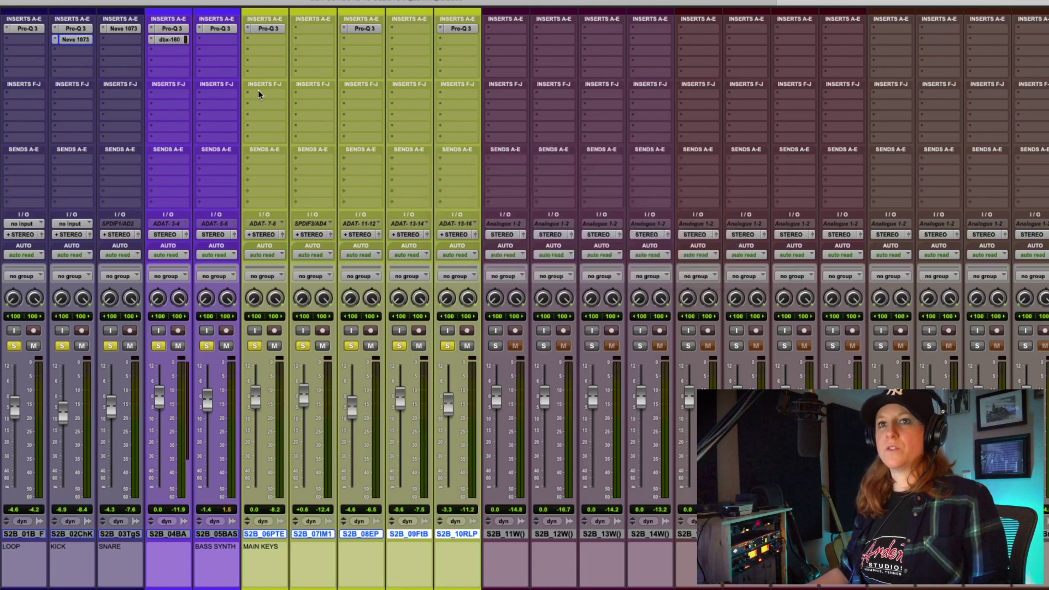
click(112, 28)
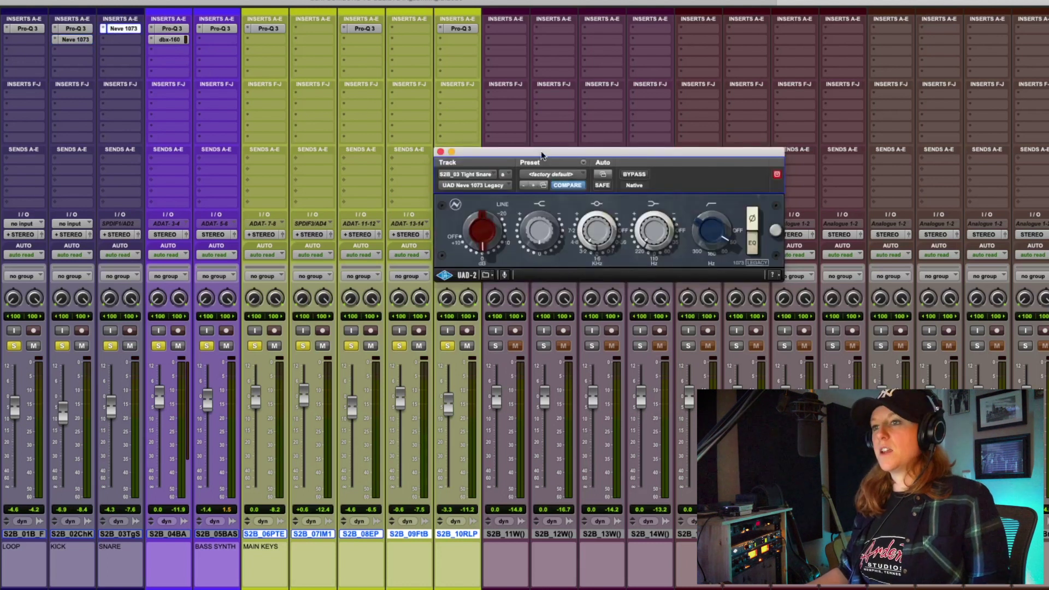
drag(541, 152, 530, 157)
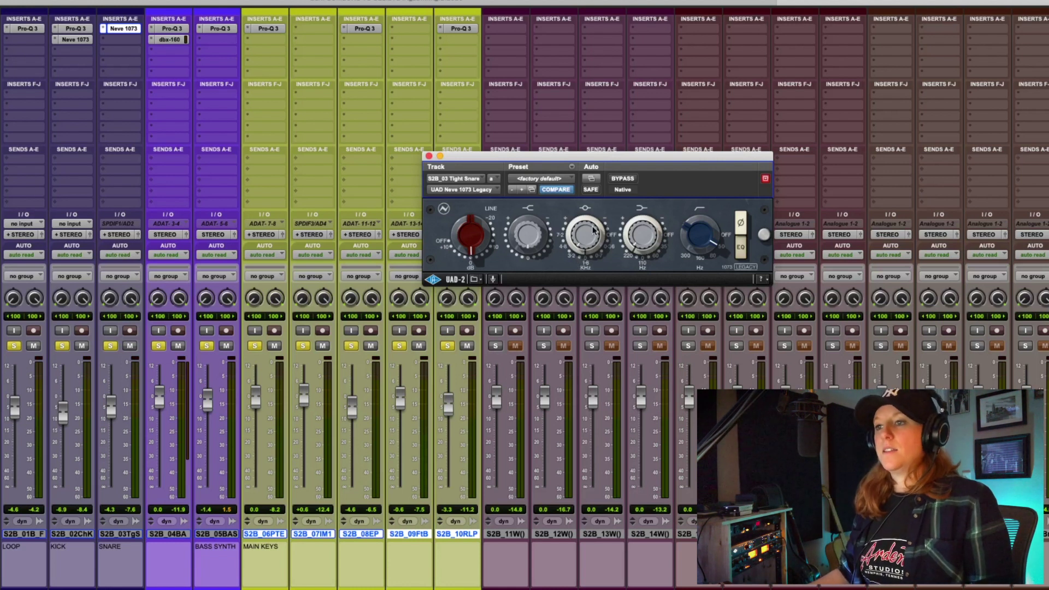
click(428, 157)
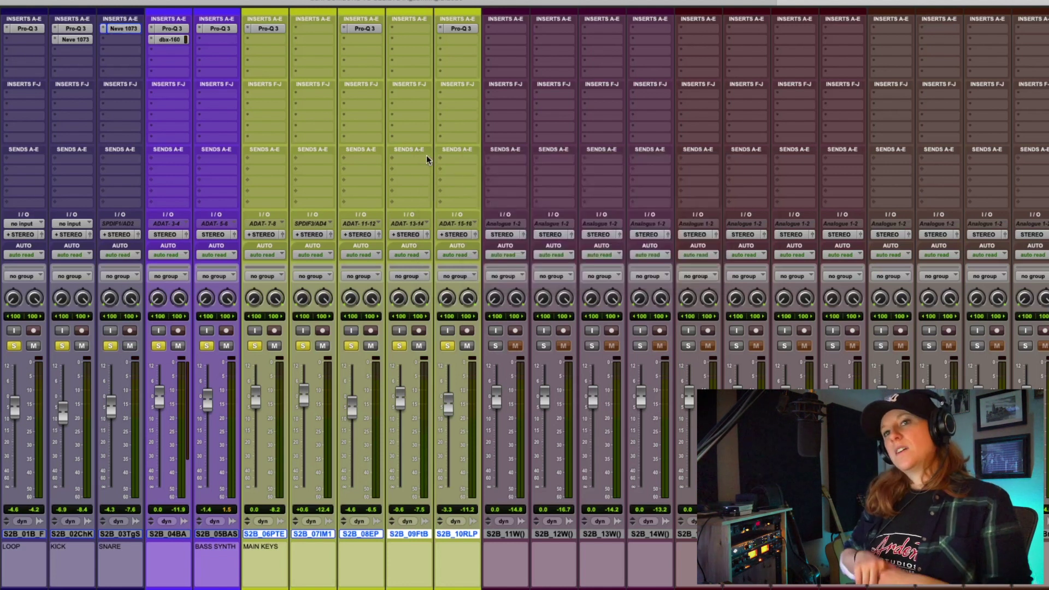
Check bass track 4's Pro-Q 3 curve and recheck the snare's Neve 1073 settings.
click(164, 30)
drag(609, 157, 547, 79)
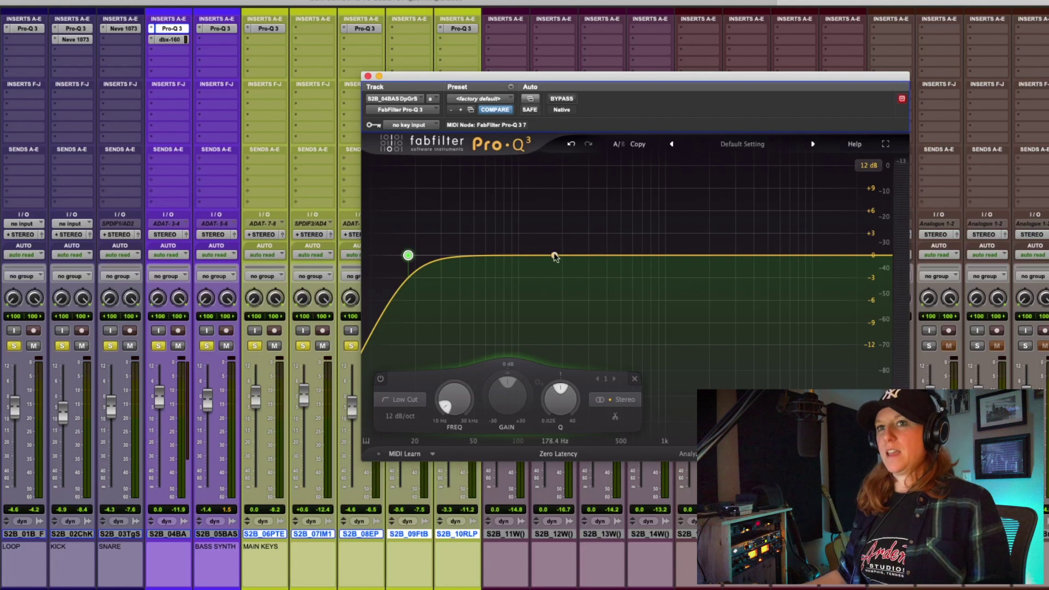
click(367, 76)
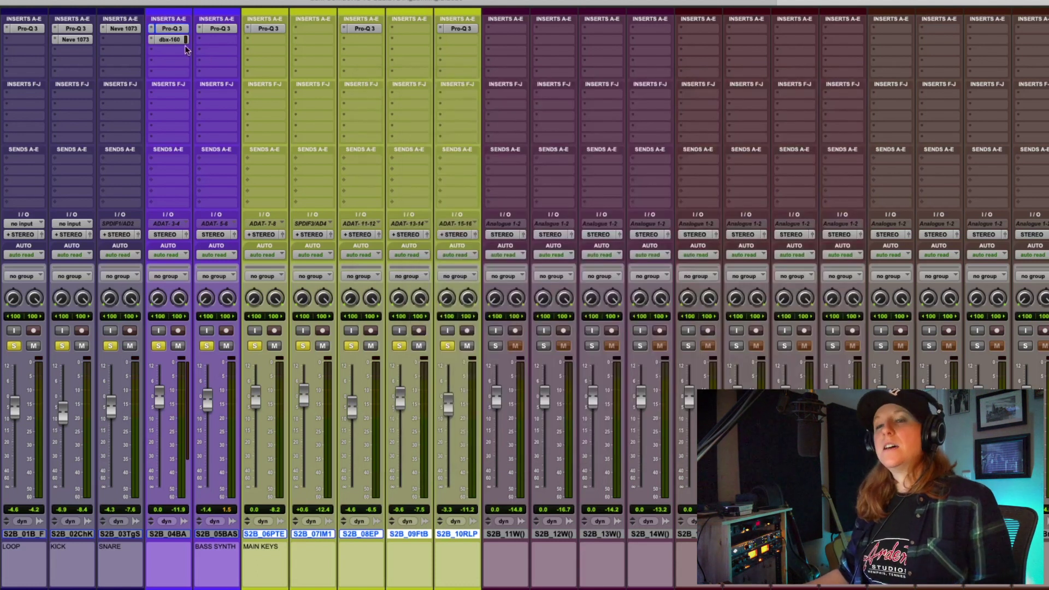
click(124, 30)
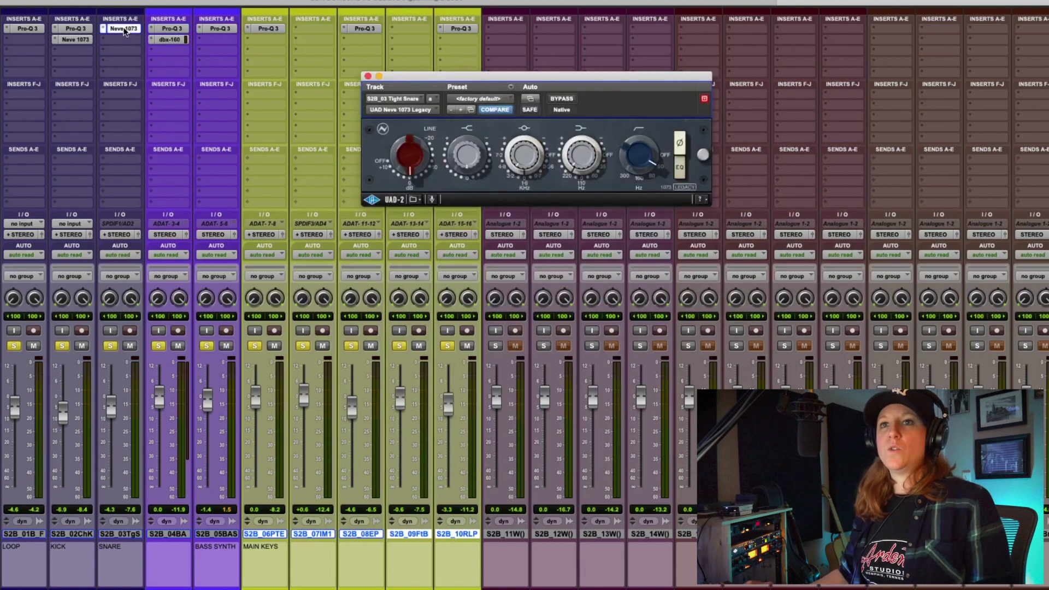
drag(447, 76, 557, 150)
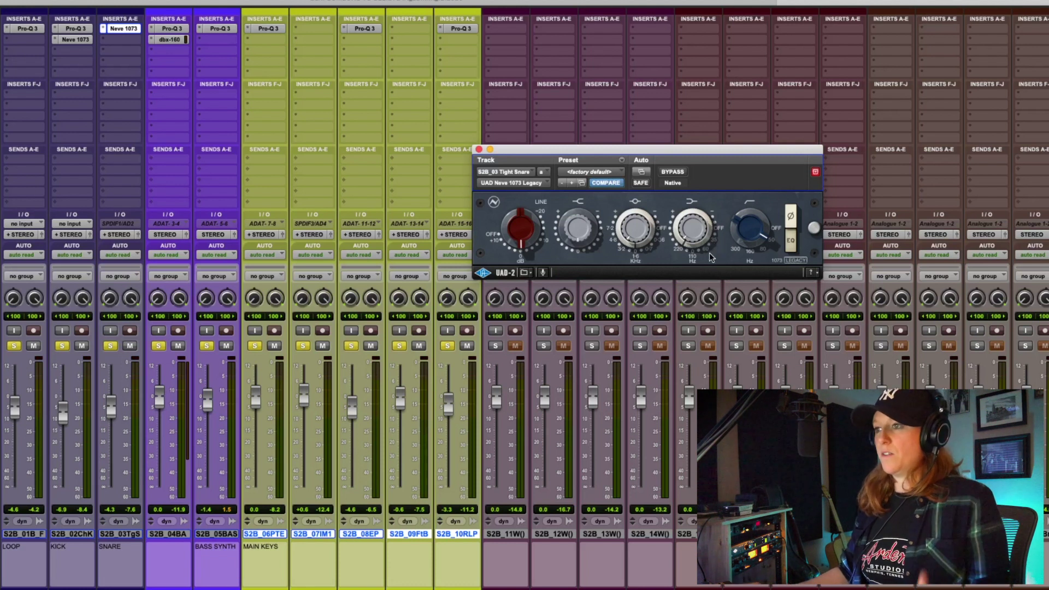
click(478, 149)
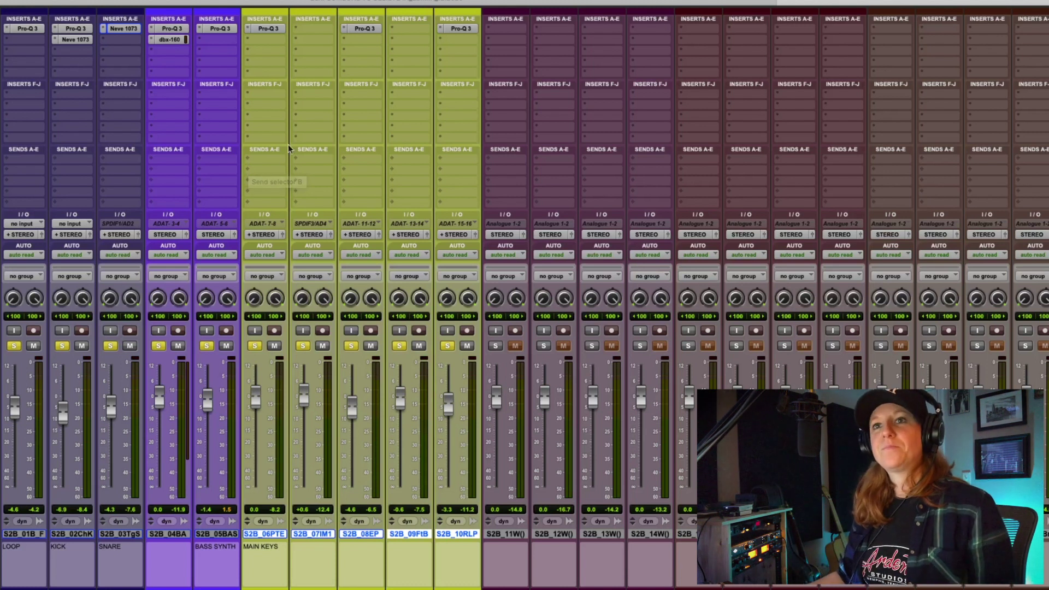
Inspect the low-cut band's frequency and slope in bass track 4's Pro-Q 3.
click(169, 29)
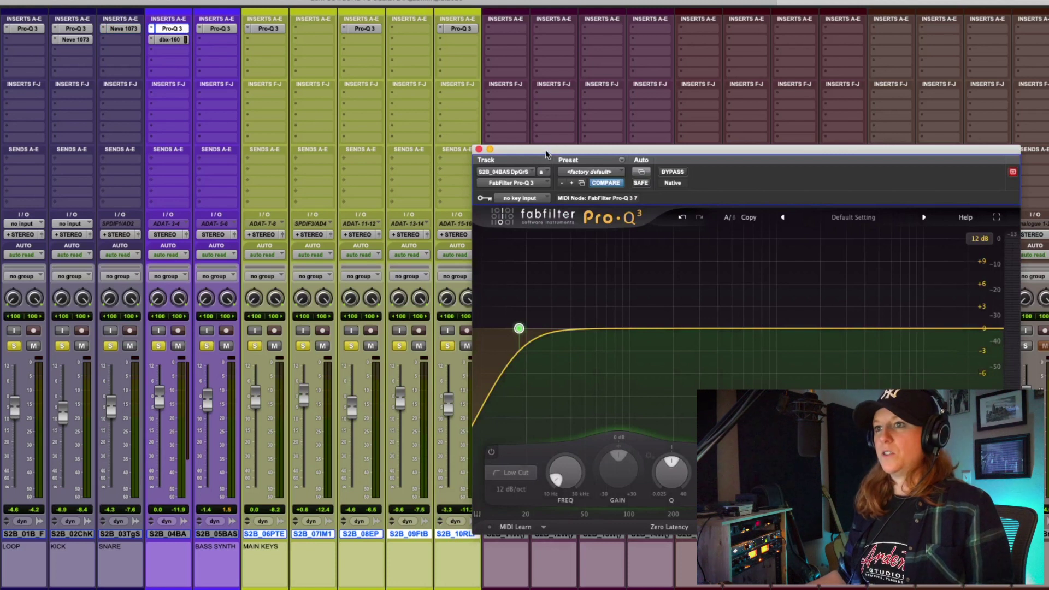
drag(546, 157, 520, 99)
mouse_move(473, 290)
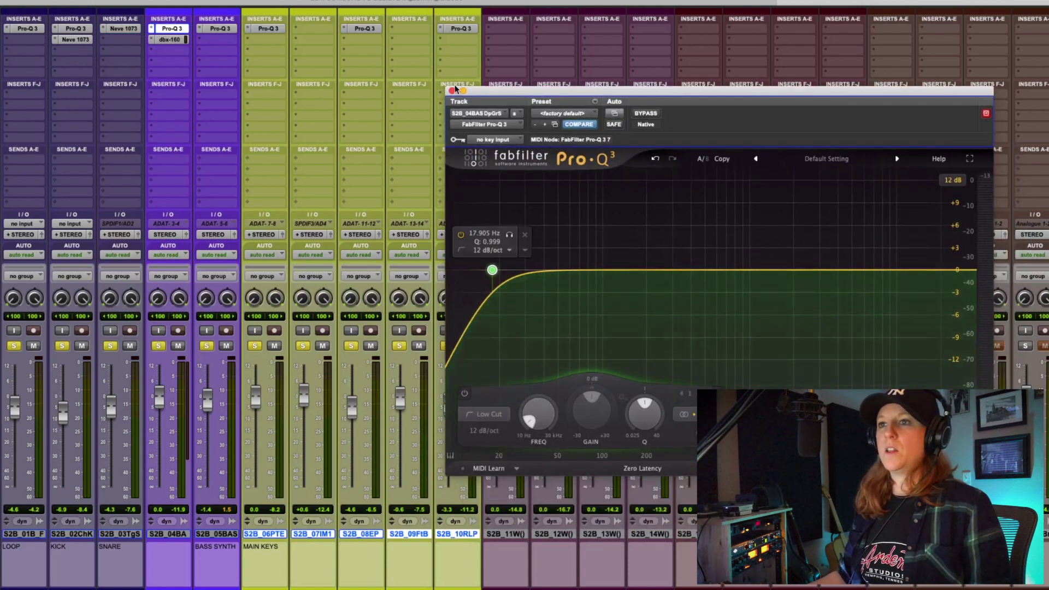
click(451, 90)
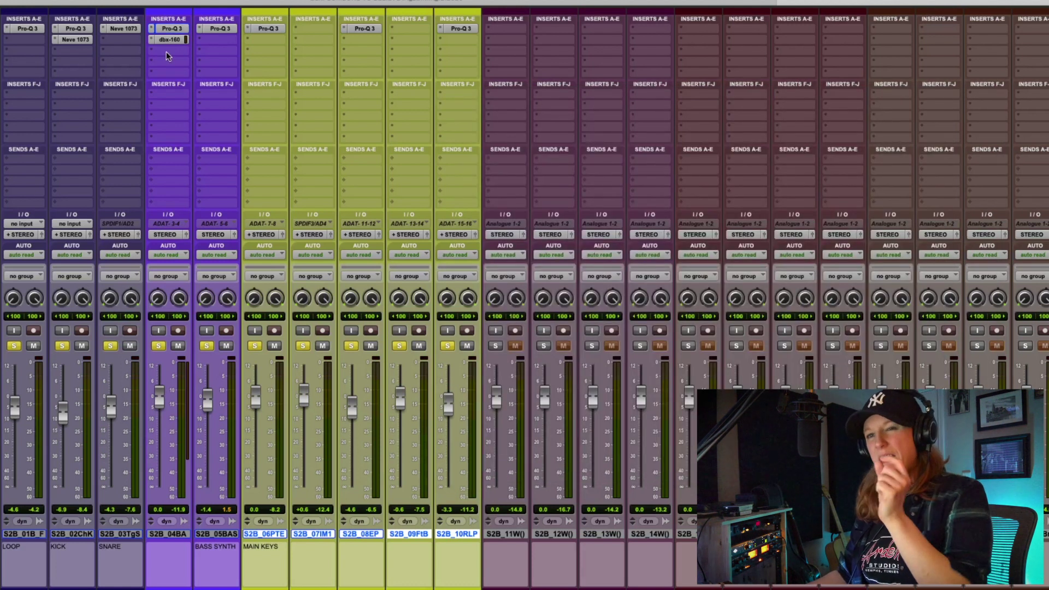
Review the dbx-160 settings on bass track 4 and the low shelf in bass synth track 5's Pro-Q 3.
click(164, 40)
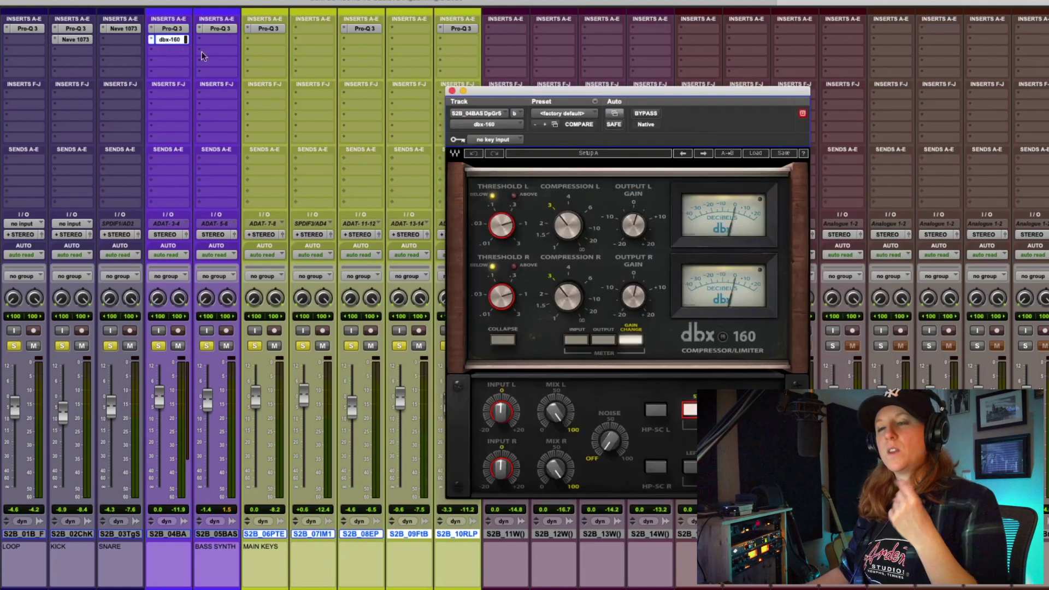
drag(519, 87, 528, 81)
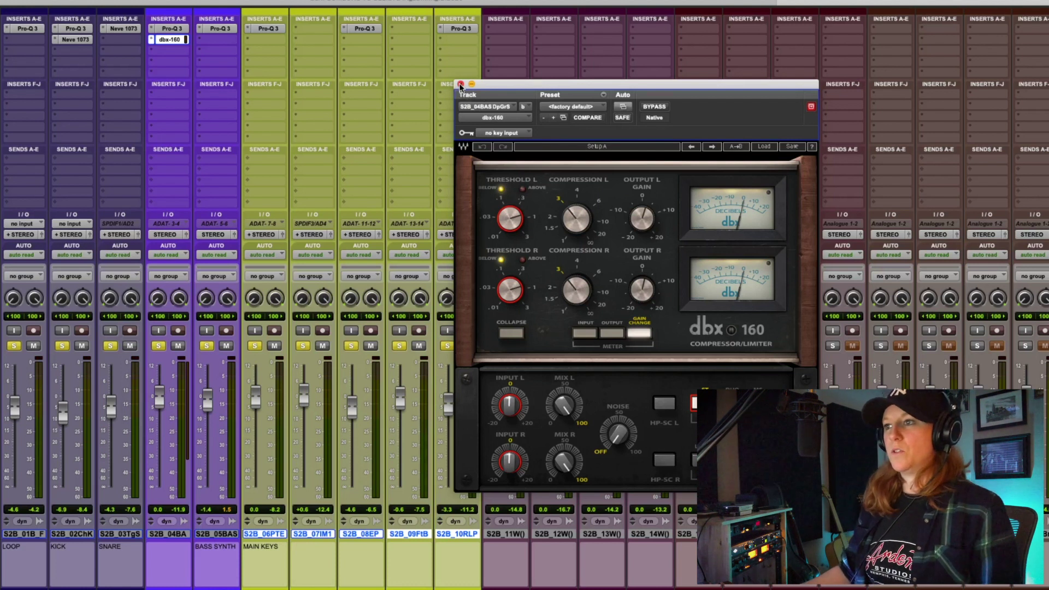
click(460, 84)
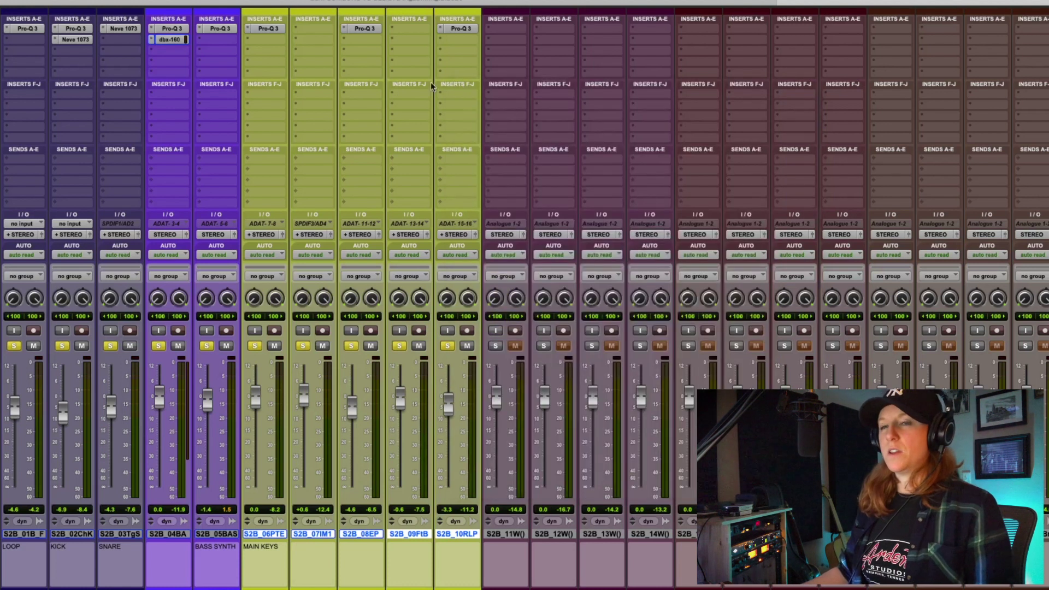
click(217, 28)
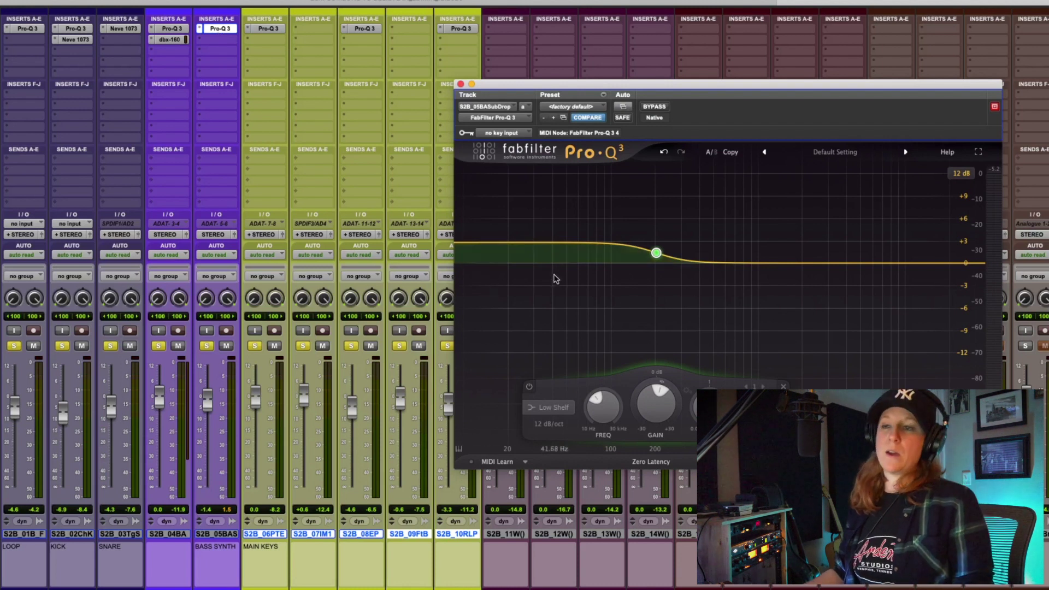
click(460, 84)
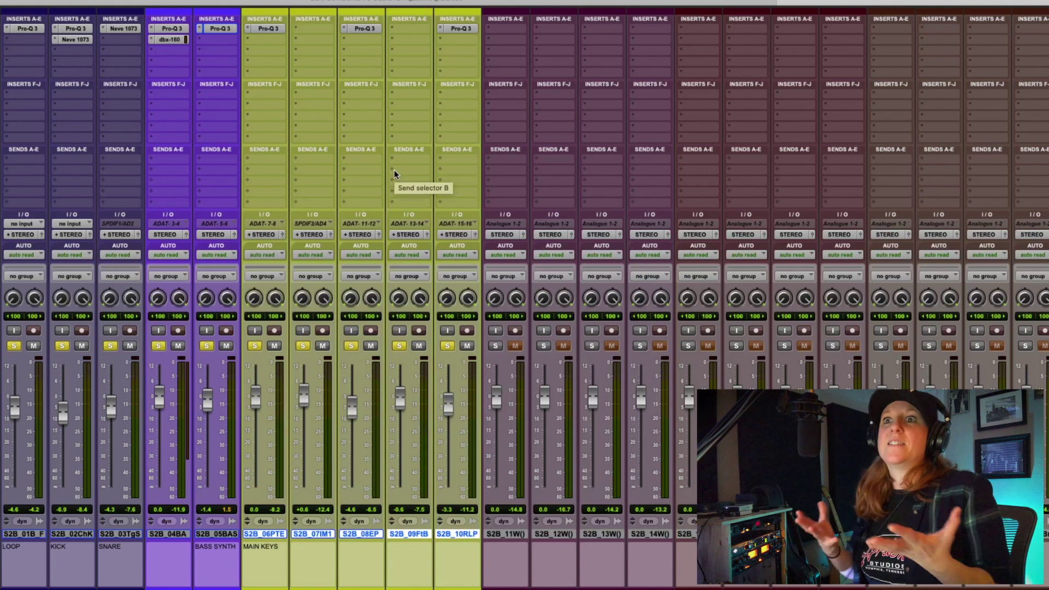
Inspect the low-cut bands in the Pro-Q 3 plug-ins on main keys track 6 and electric piano track 8.
click(263, 28)
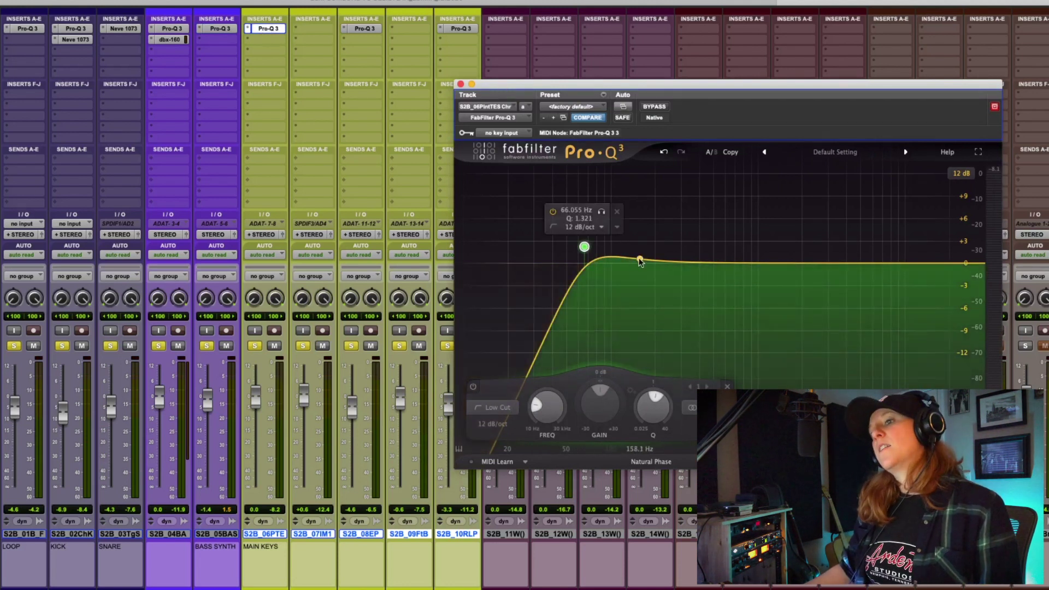
click(460, 84)
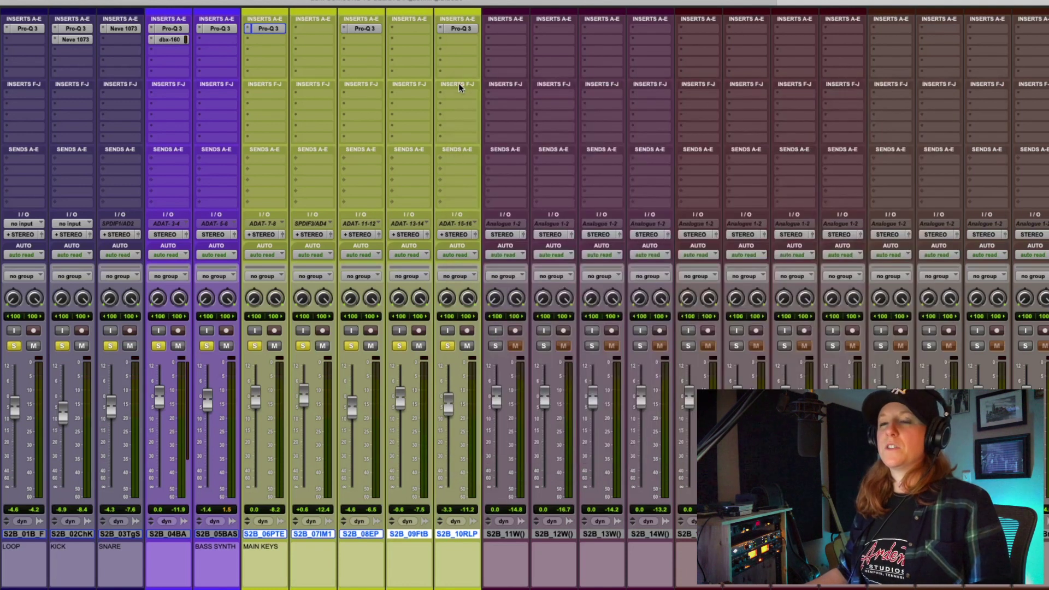
click(362, 29)
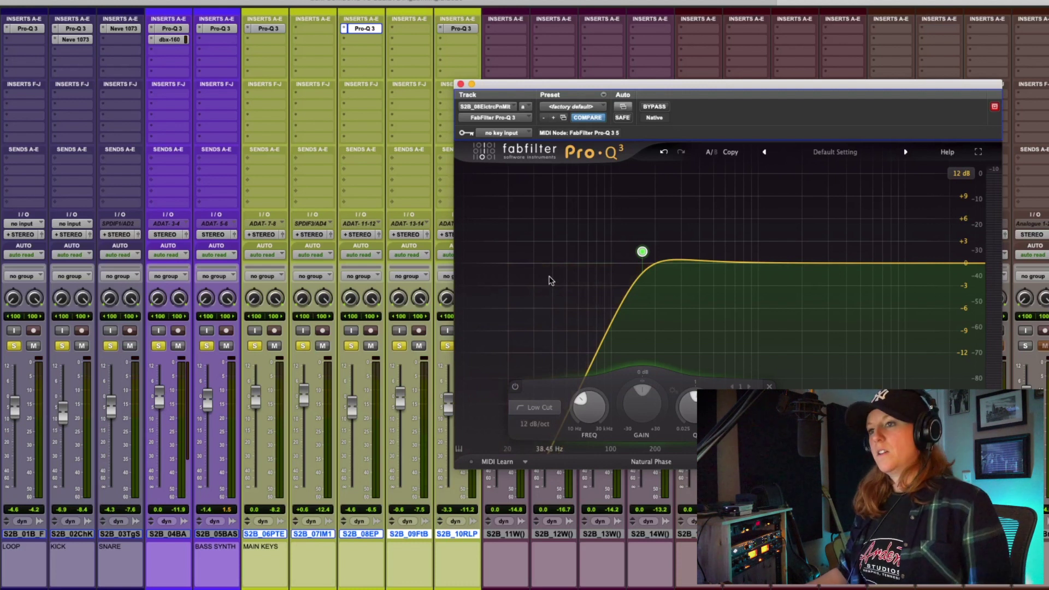
mouse_move(642, 252)
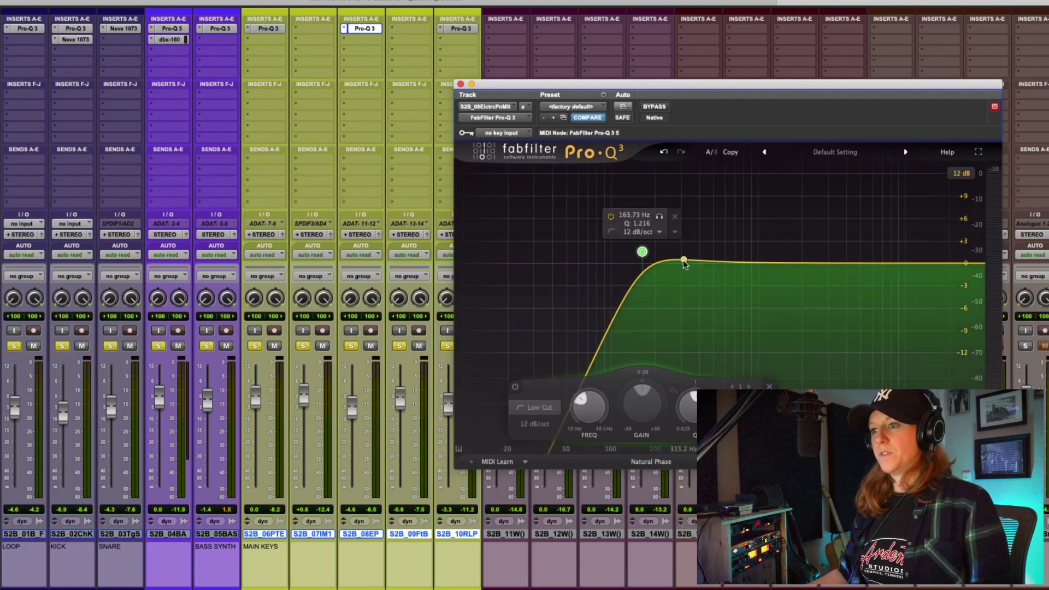
Inspect the low-cut and bell bands in the Pro-Q 3 on Rhodes track 10 and close the plug-in.
click(457, 30)
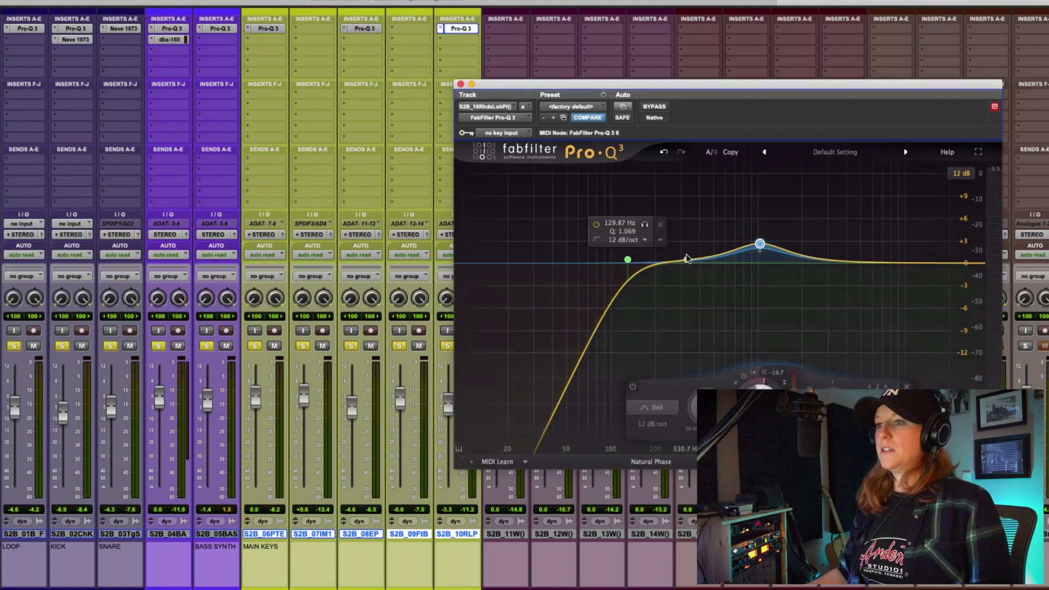
mouse_move(753, 312)
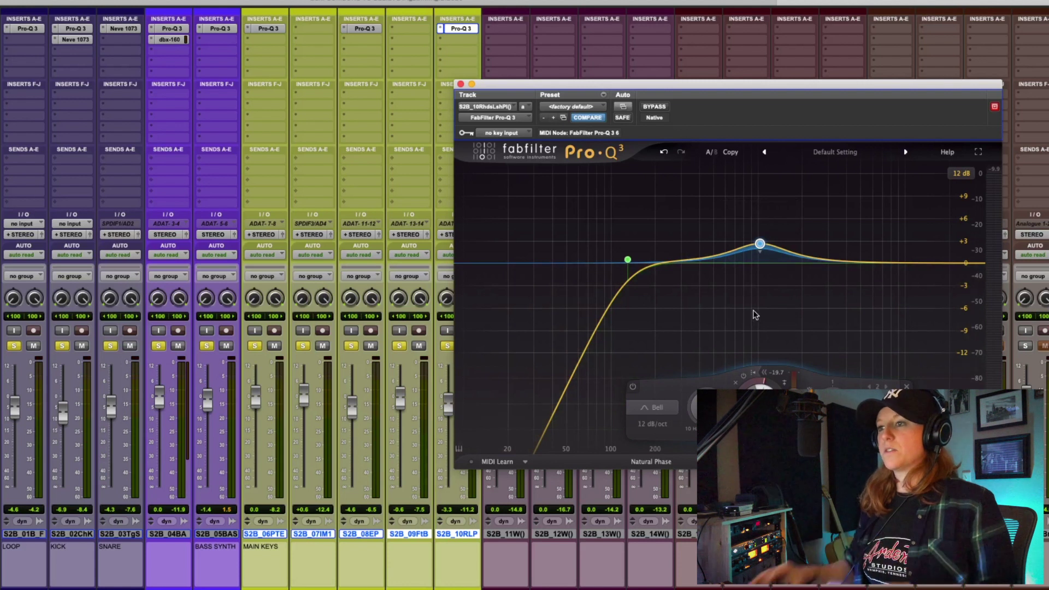
mouse_move(752, 268)
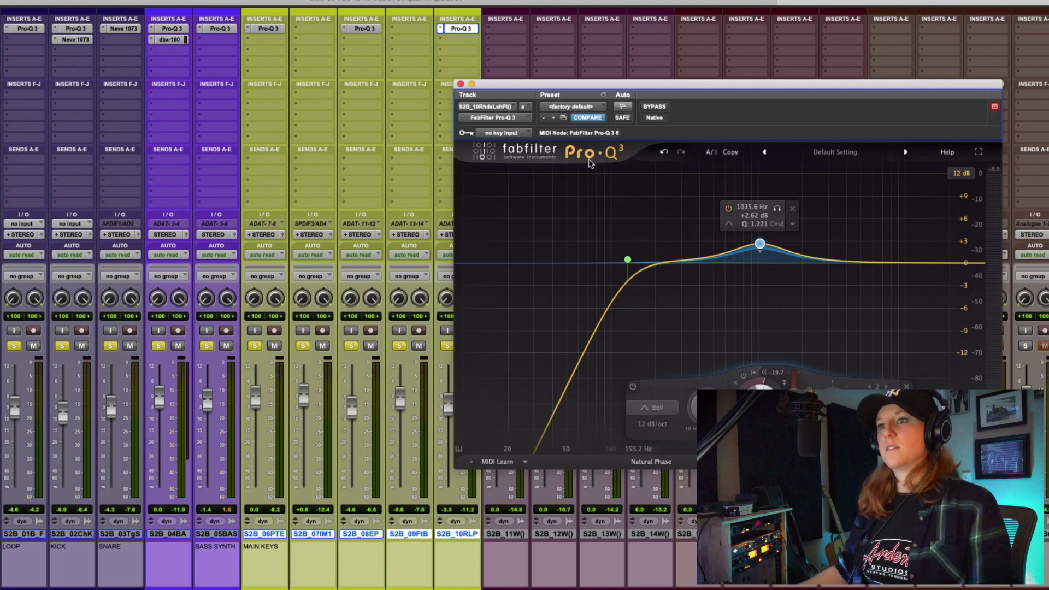
click(460, 84)
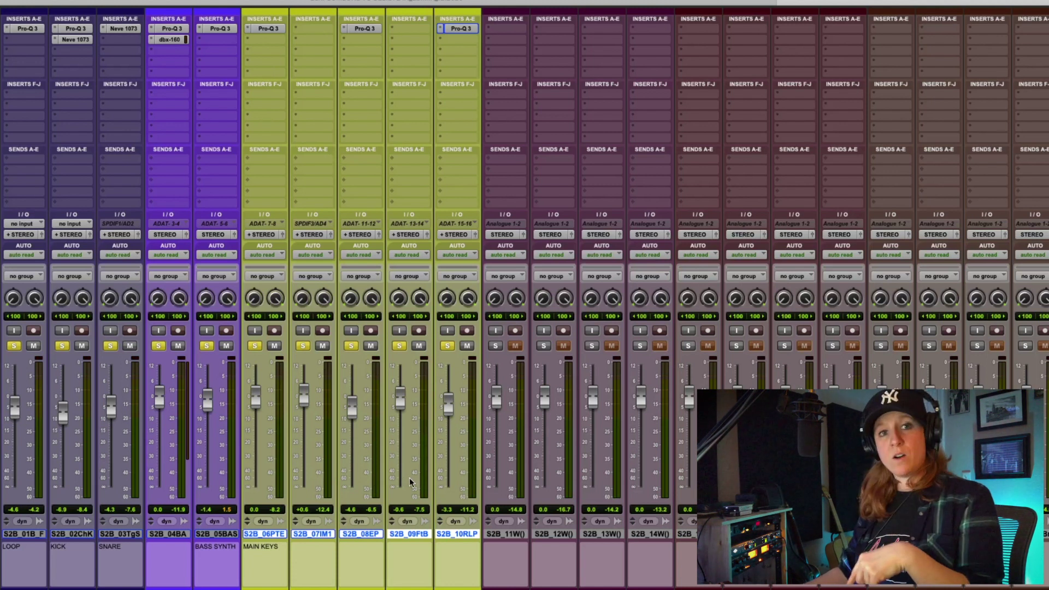
Review the Neve 33609 C compressor on the music bus and open the FATSO Jr on the drum crush bus.
scroll(410, 481, right, 15)
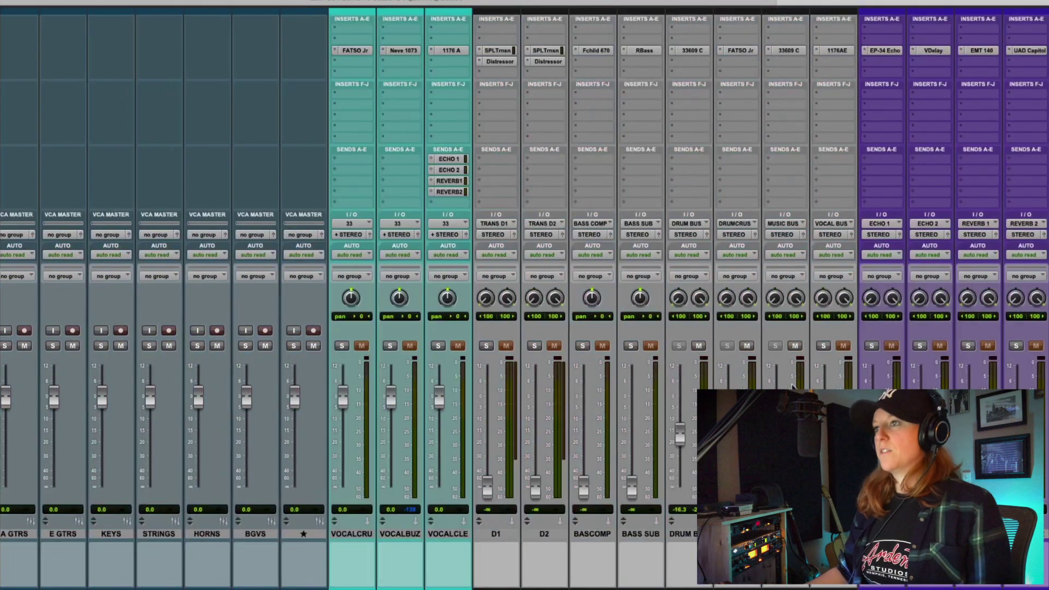
click(800, 53)
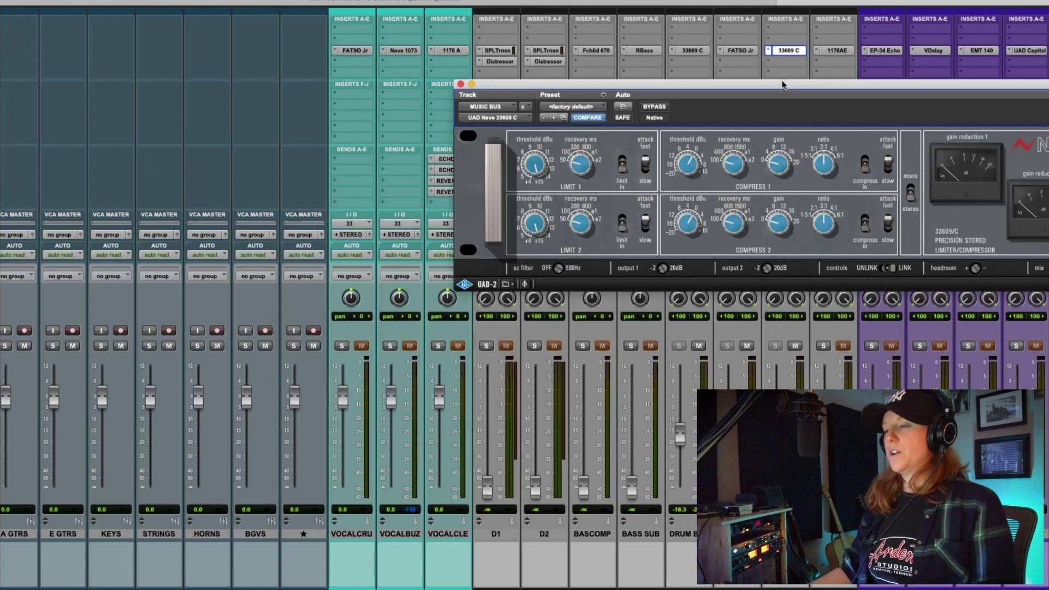
drag(783, 85, 702, 104)
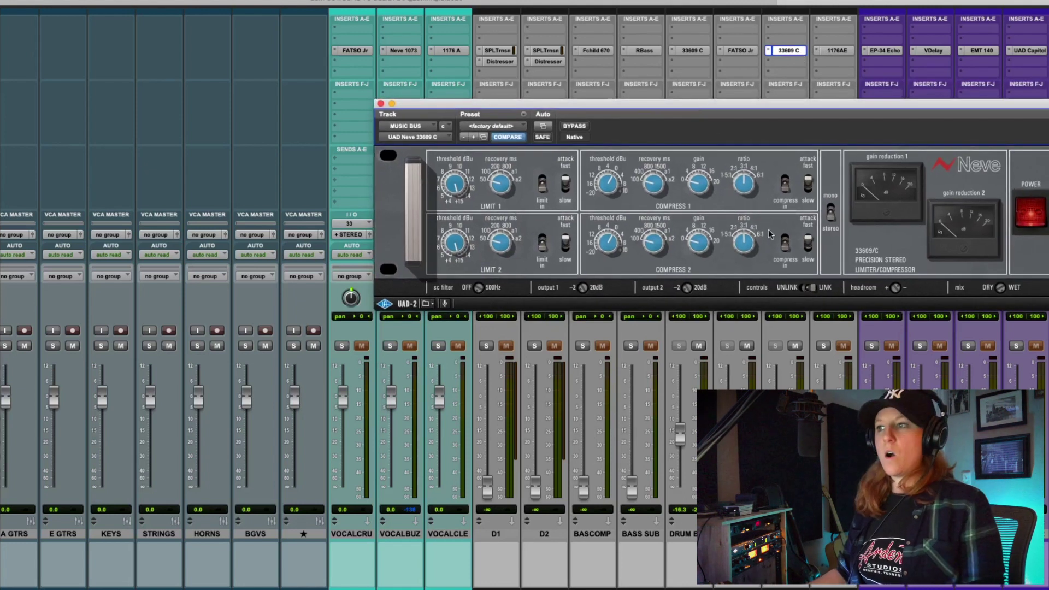
click(381, 104)
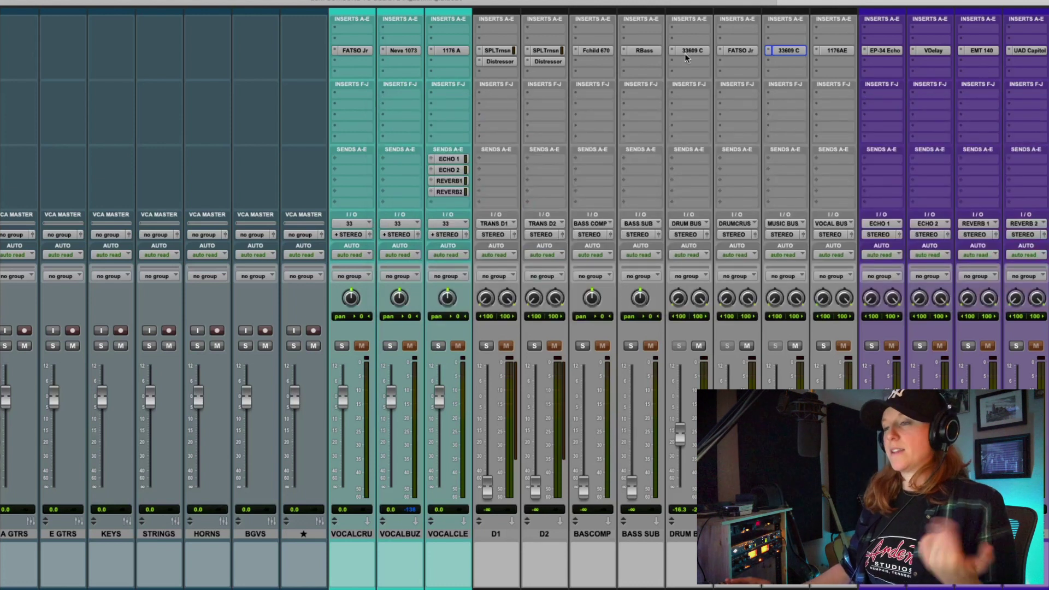
click(741, 50)
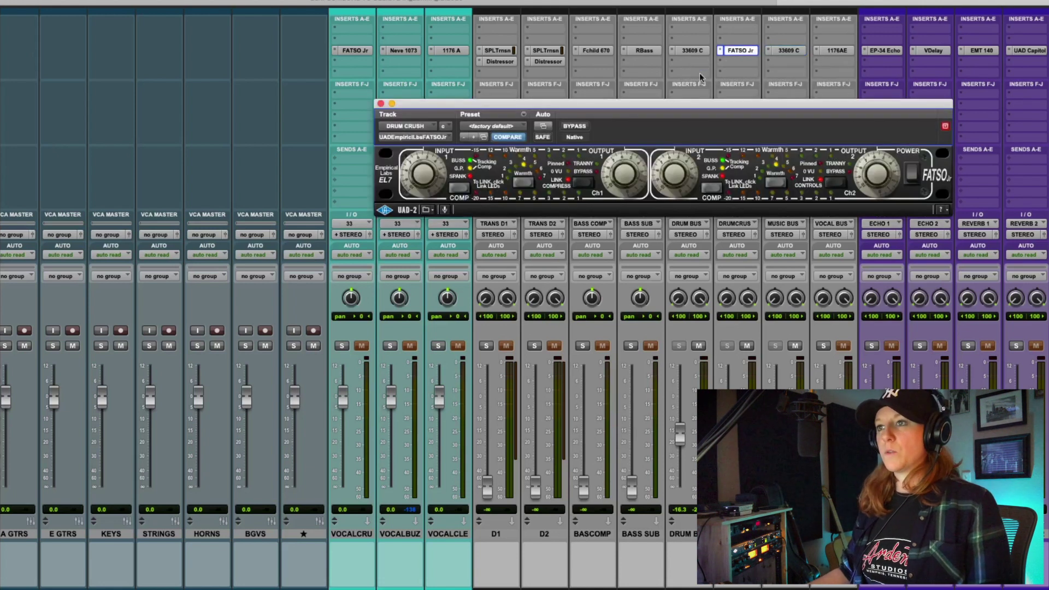